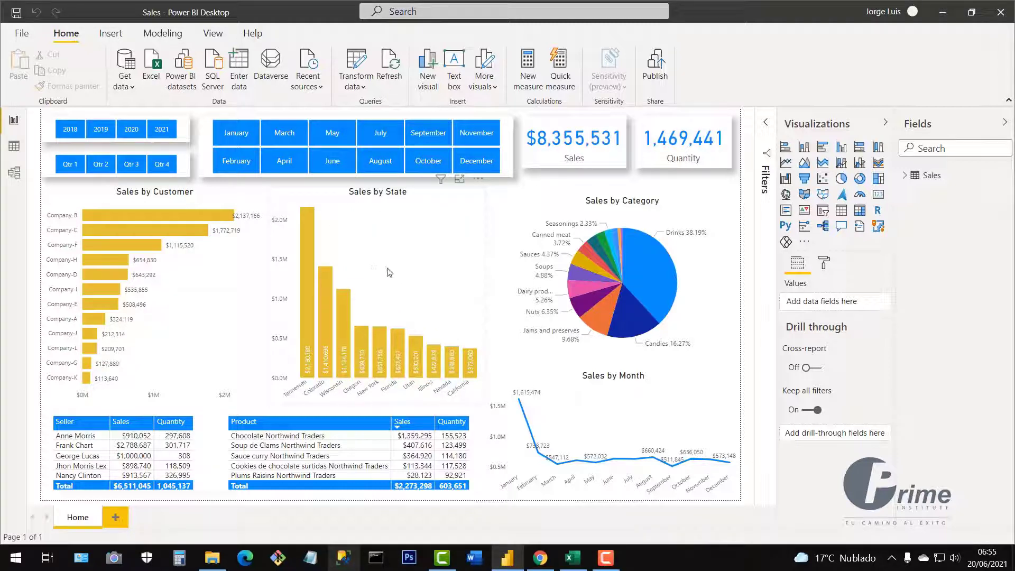
- Change the page size type to Custom and set the page width to 1600 pixels
{"action": "left_click", "coordinate": [407, 281]}
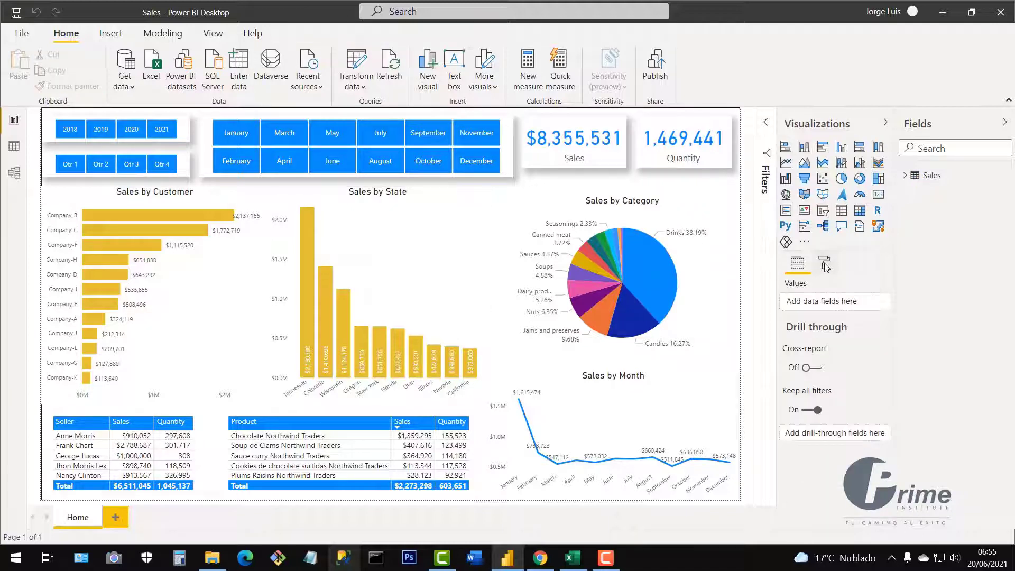
{"action": "left_click", "coordinate": [824, 264]}
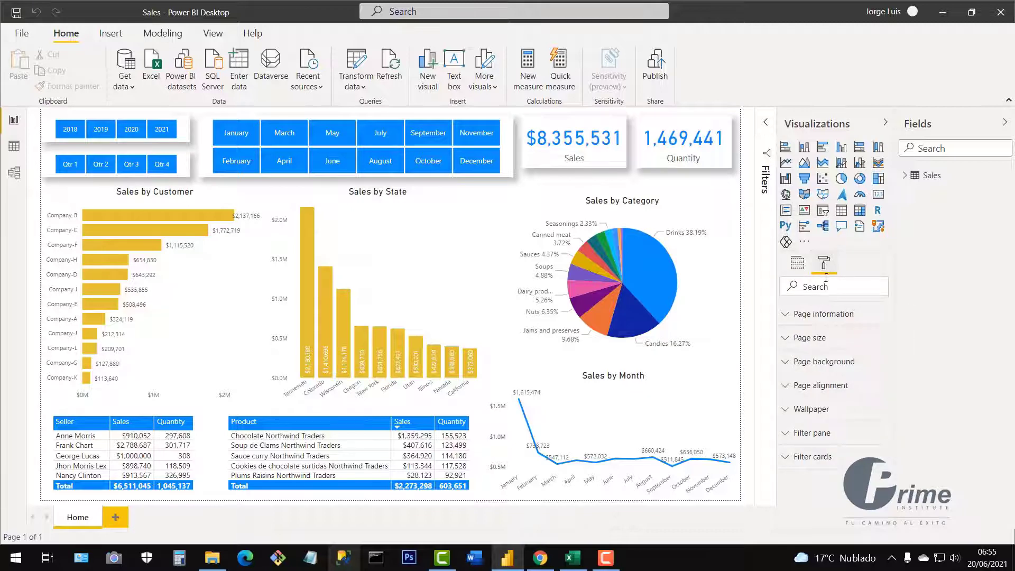
{"action": "left_click", "coordinate": [794, 344]}
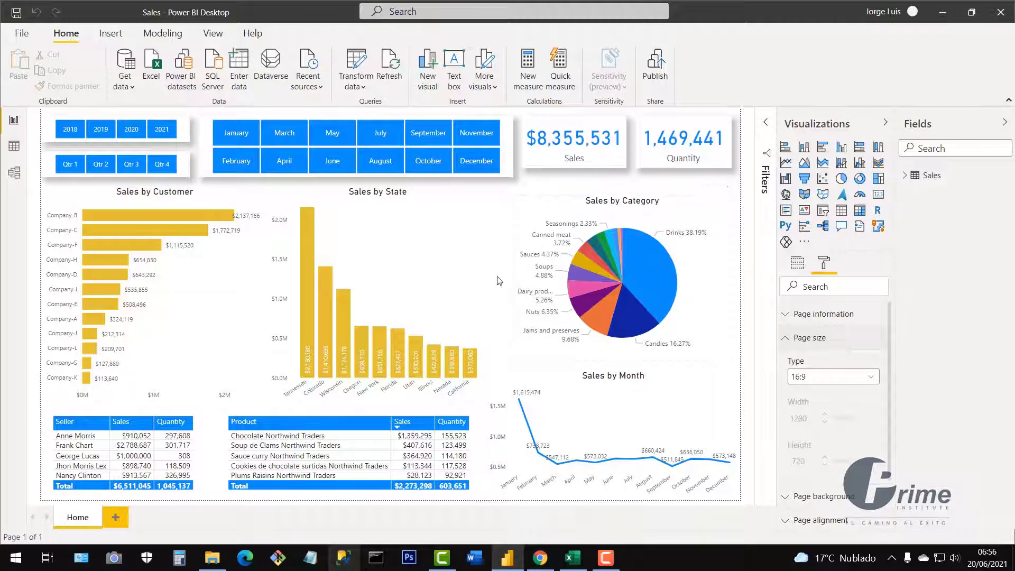
{"action": "left_click", "coordinate": [870, 378]}
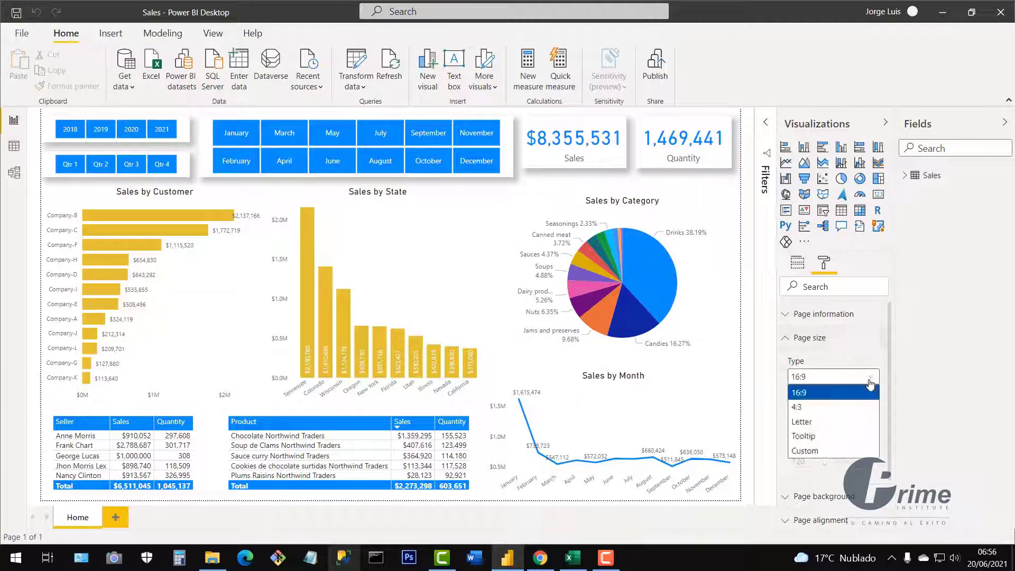
{"action": "left_click", "coordinate": [811, 452]}
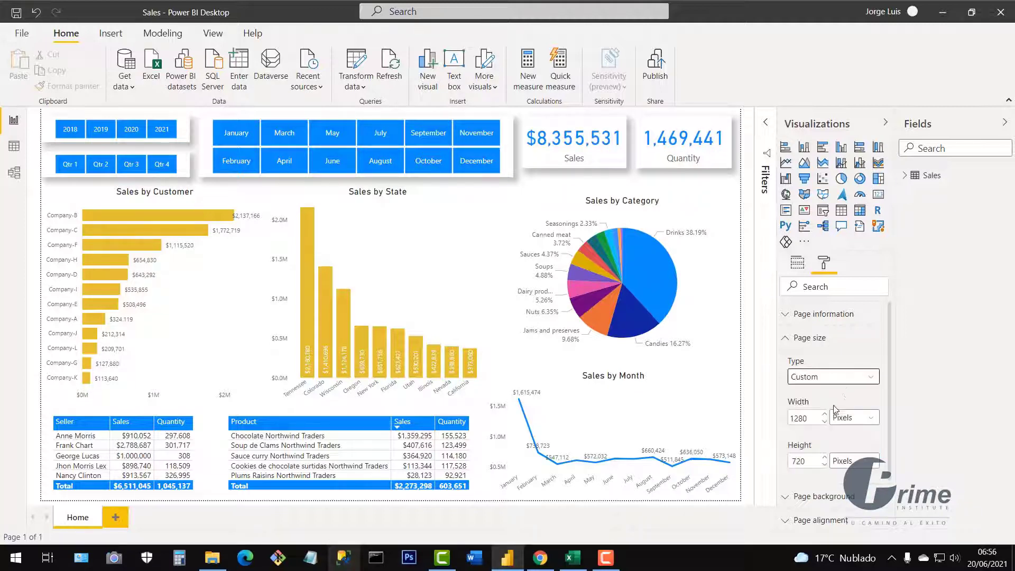
{"action": "left_click", "coordinate": [811, 420]}
{"action": "left_click_drag", "start_coordinate": [808, 419], "coordinate": [793, 419]}
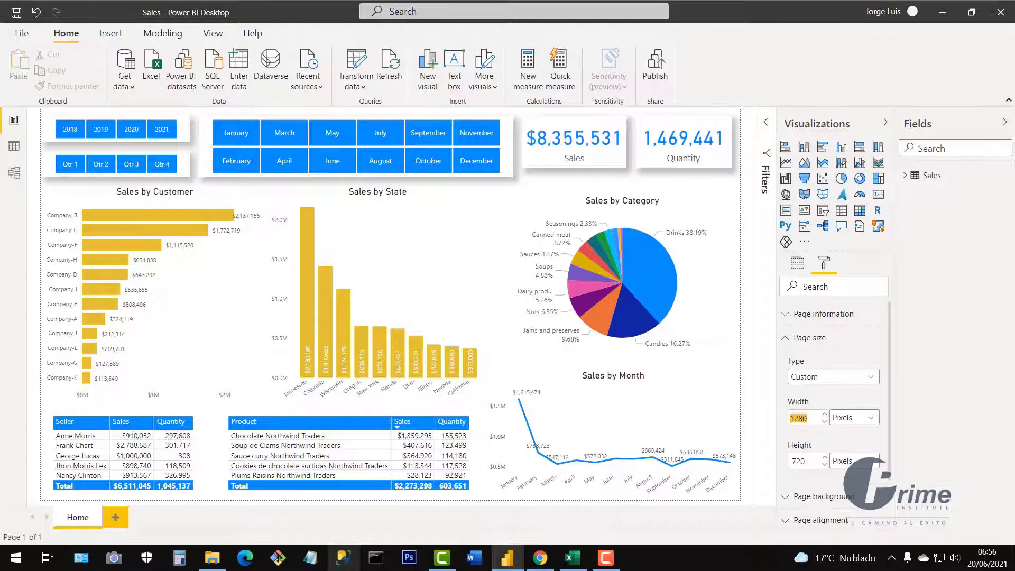
{"action": "type", "text": "600"}
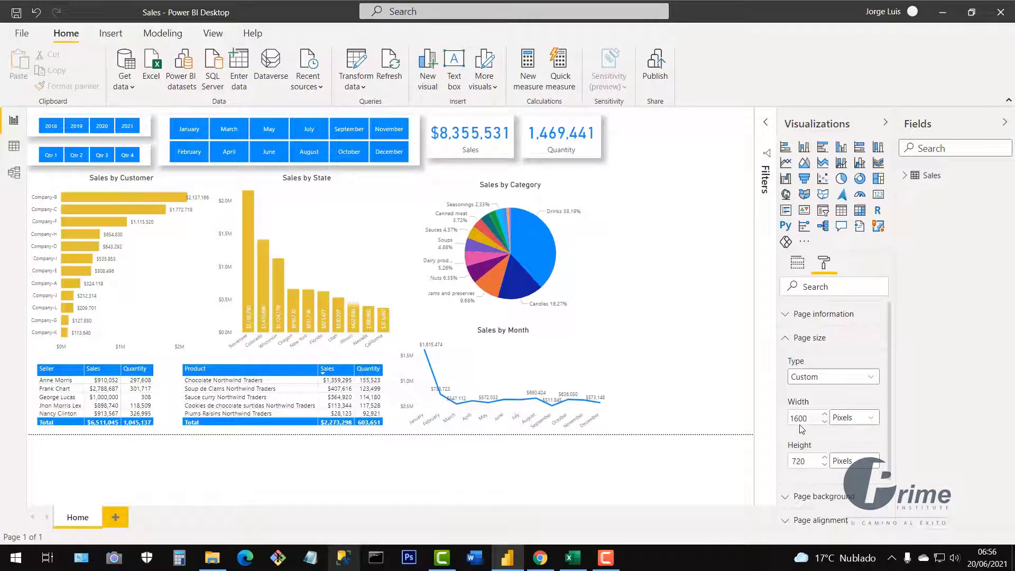
- Set the page height to 900 pixels
{"action": "left_click_drag", "start_coordinate": [806, 464], "coordinate": [794, 464]}
{"action": "type", "text": "900"}
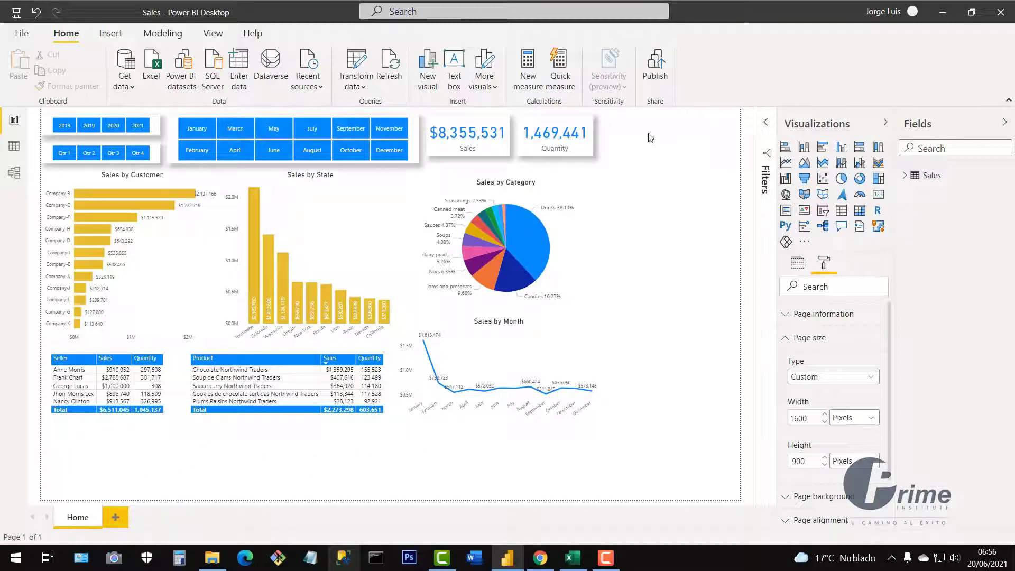
{"action": "left_click_drag", "start_coordinate": [648, 132], "coordinate": [725, 500]}
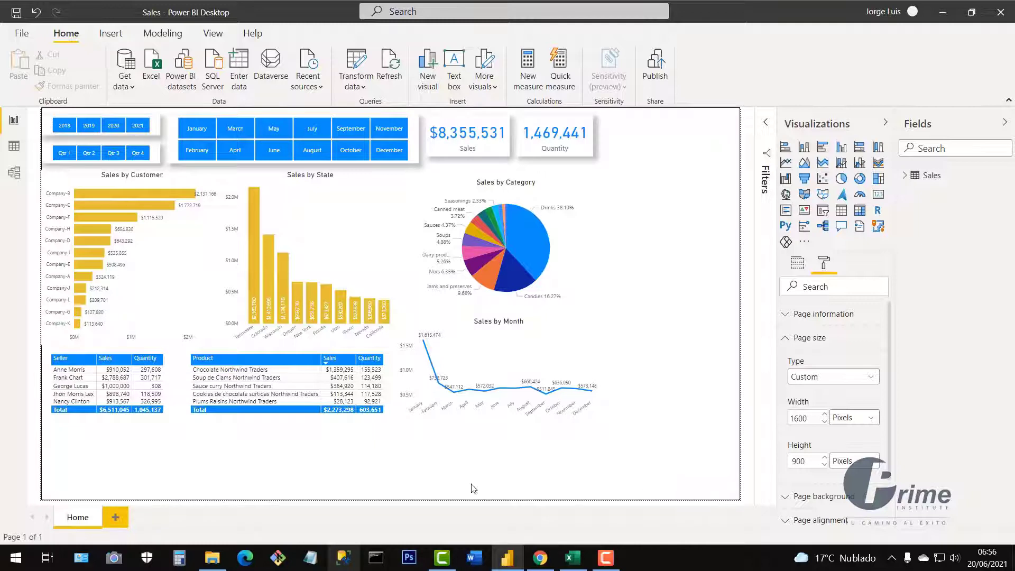
{"action": "left_click_drag", "start_coordinate": [73, 453], "coordinate": [715, 485]}
- Restore the page size type to 16:9 and collapse the Page size settings
{"action": "left_click", "coordinate": [865, 381]}
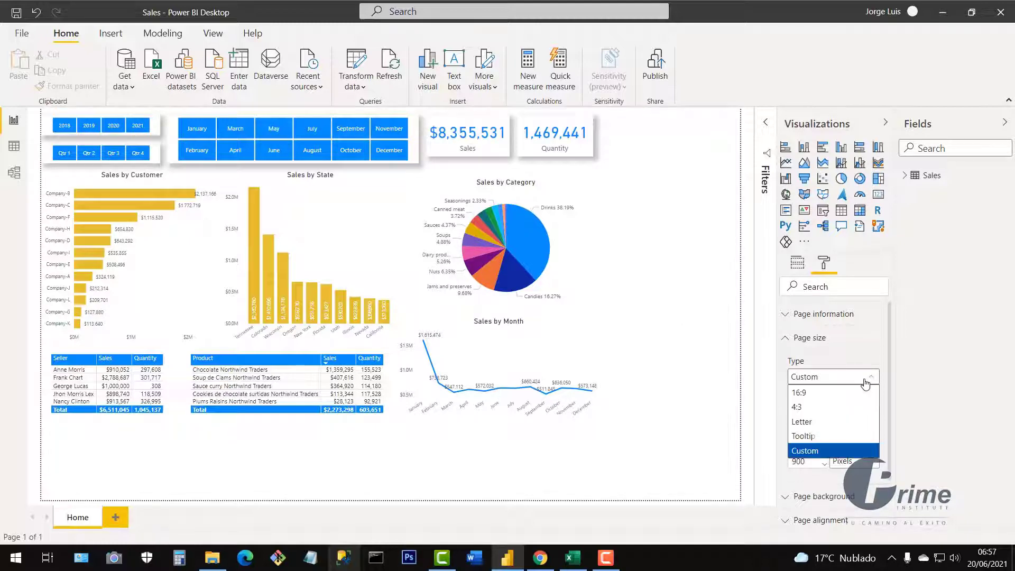
{"action": "left_click", "coordinate": [801, 393]}
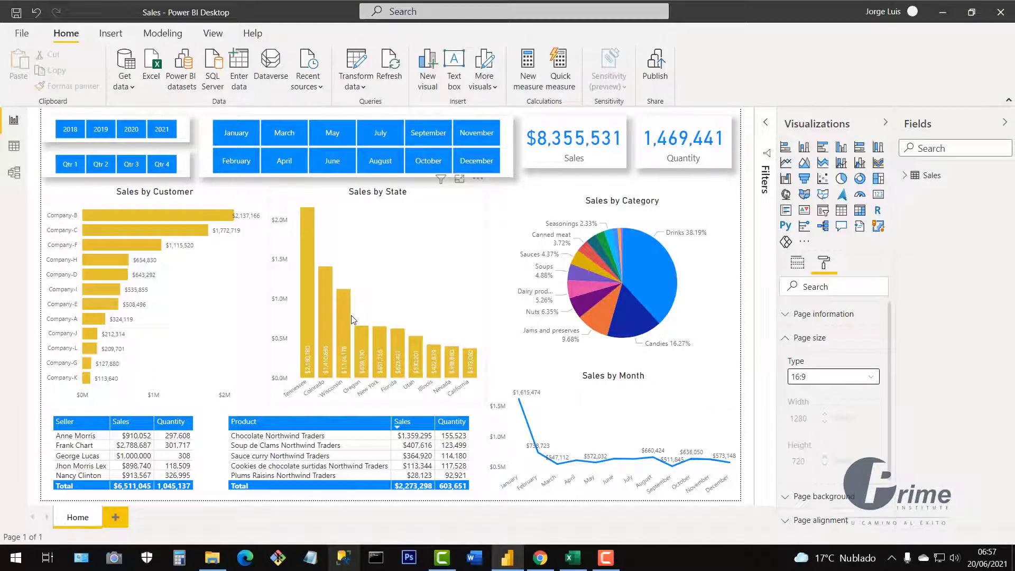
{"action": "left_click", "coordinate": [788, 344]}
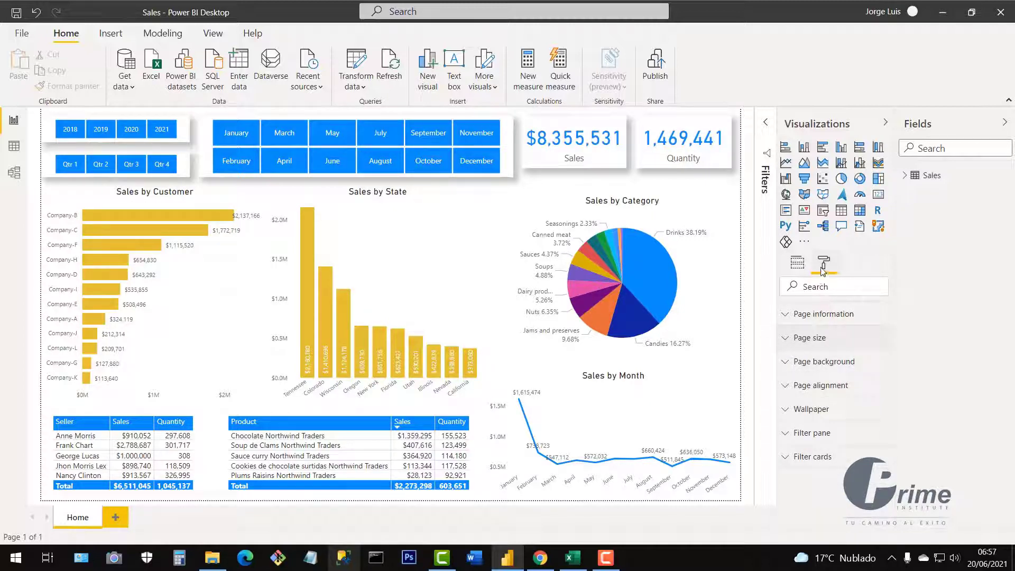
- Set the page wallpaper color to orange
{"action": "left_click", "coordinate": [787, 414]}
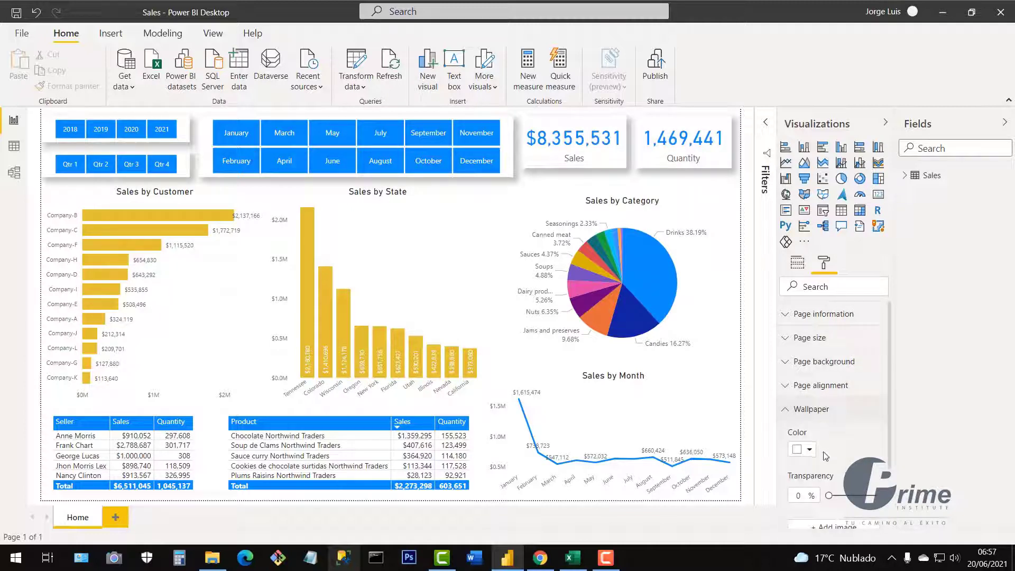
{"action": "left_click", "coordinate": [810, 450]}
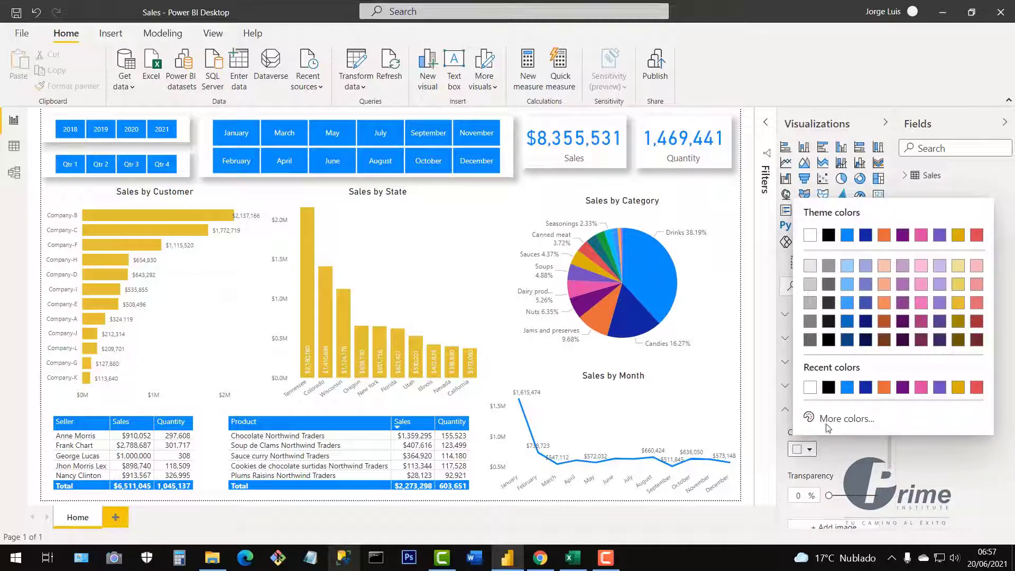
{"action": "left_click", "coordinate": [884, 388]}
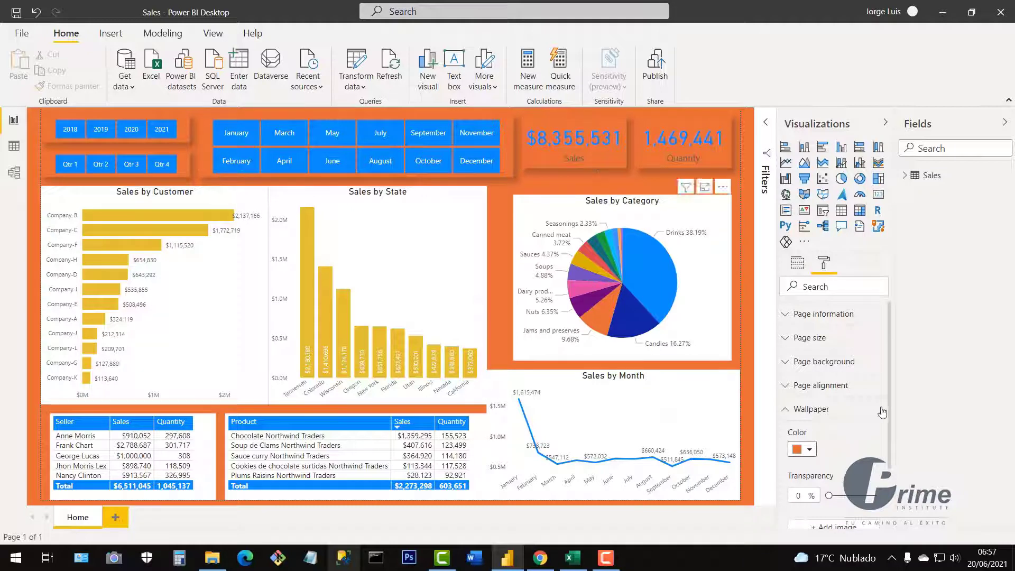
{"action": "scroll", "coordinate": [824, 455], "scroll_direction": "down", "scroll_amount": 3}
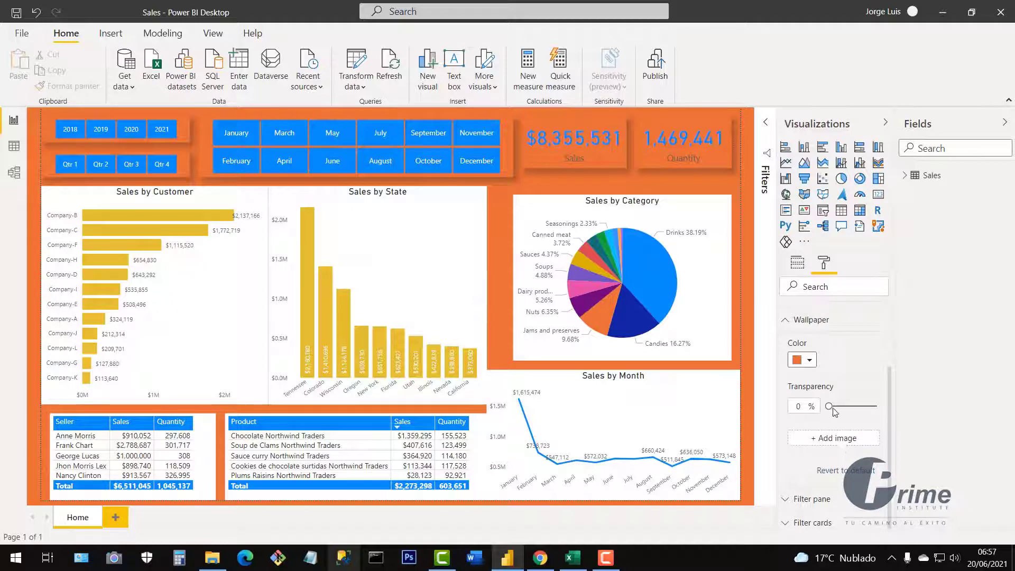
{"action": "mouse_move", "coordinate": [829, 406]}
{"action": "left_mouse_down"}
{"action": "mouse_move", "coordinate": [866, 407]}
{"action": "mouse_move", "coordinate": [826, 407]}
{"action": "left_mouse_up"}
- Set the wallpaper color back to white and collapse the Wallpaper settings
{"action": "left_click", "coordinate": [809, 361]}
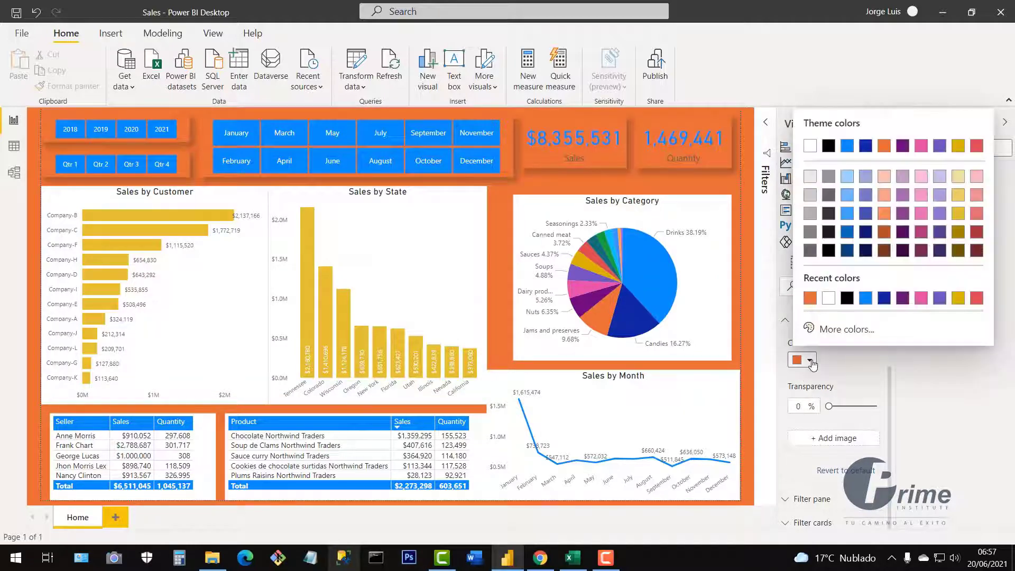
{"action": "left_click", "coordinate": [829, 298]}
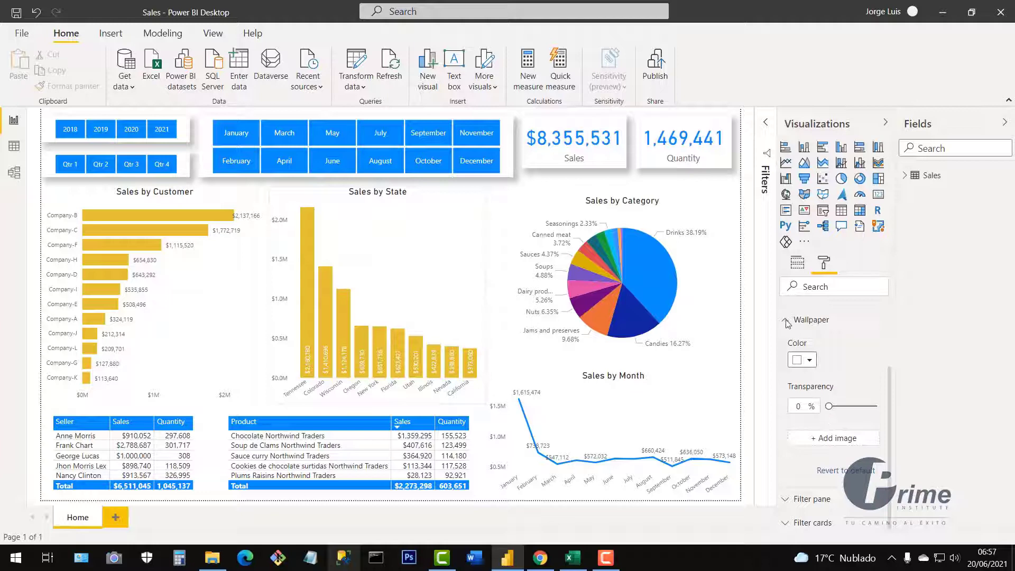
{"action": "scroll", "coordinate": [788, 324], "scroll_direction": "up", "scroll_amount": 3}
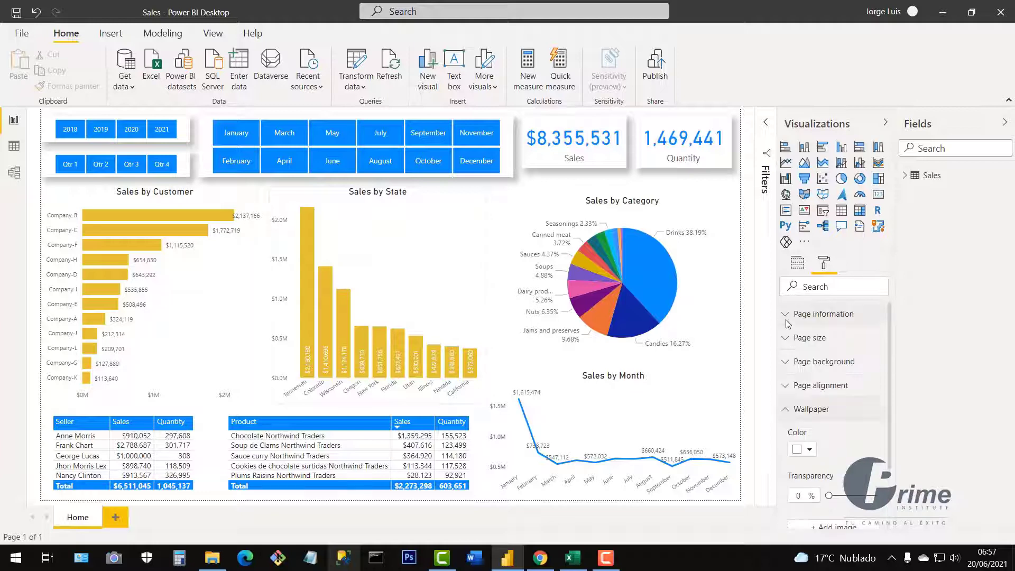
{"action": "left_click", "coordinate": [786, 410]}
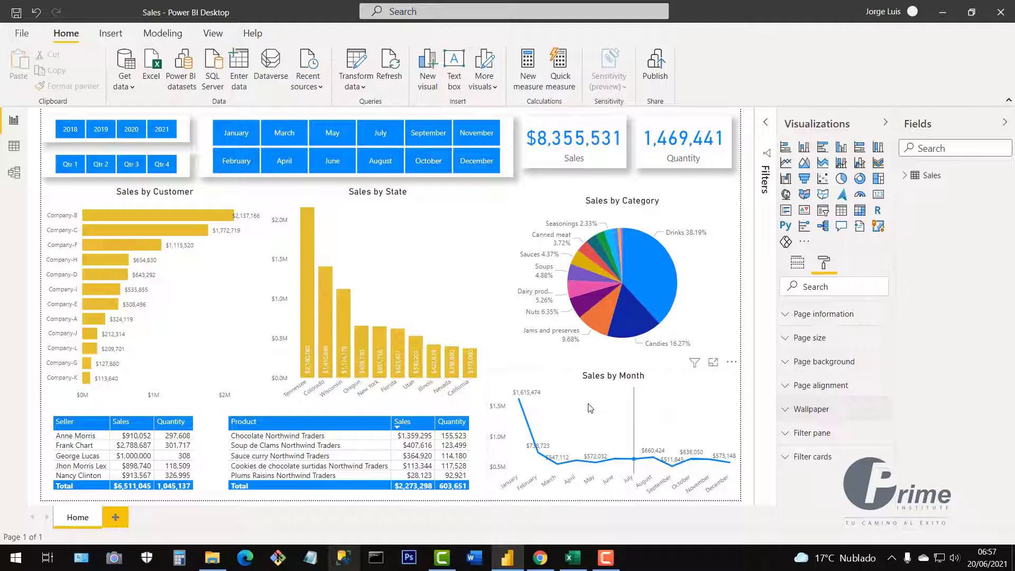
- Select the Sales by Month line chart and examine its format options
{"action": "left_click", "coordinate": [615, 432]}
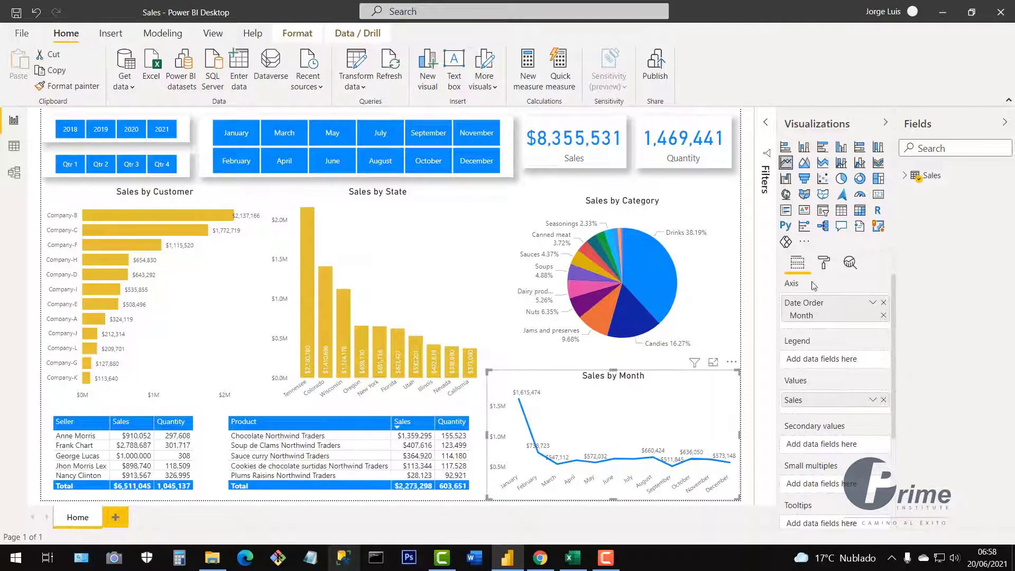
{"action": "left_click", "coordinate": [825, 264]}
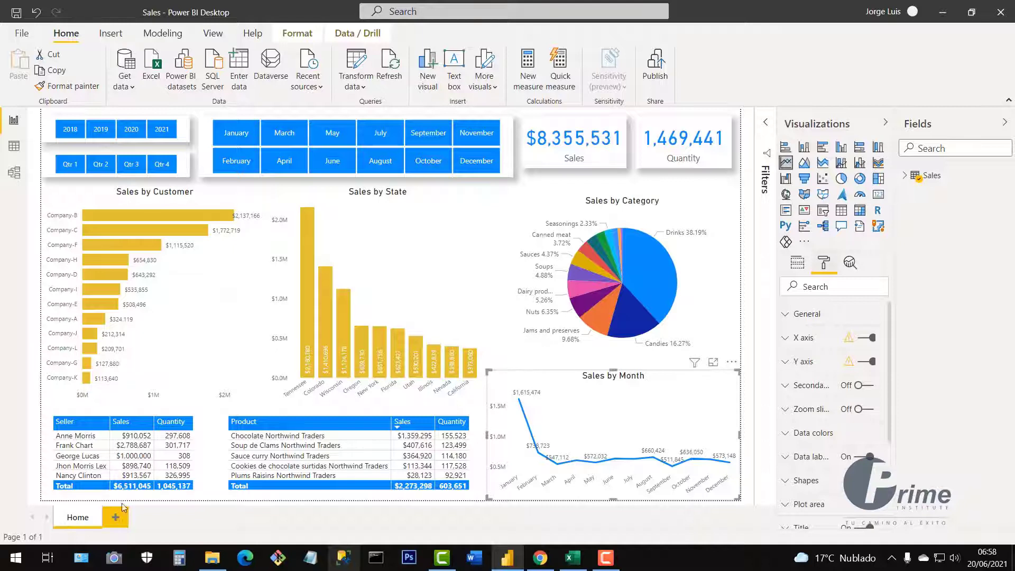
{"action": "left_click", "coordinate": [490, 323]}
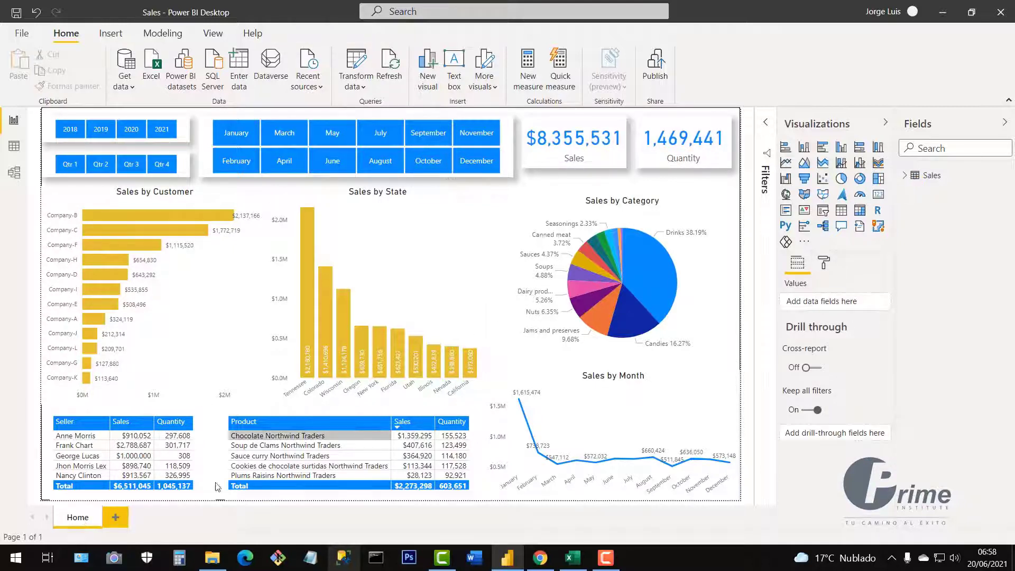
- Duplicate the Home page and rename the copy as Map
{"action": "right_click", "coordinate": [79, 521]}
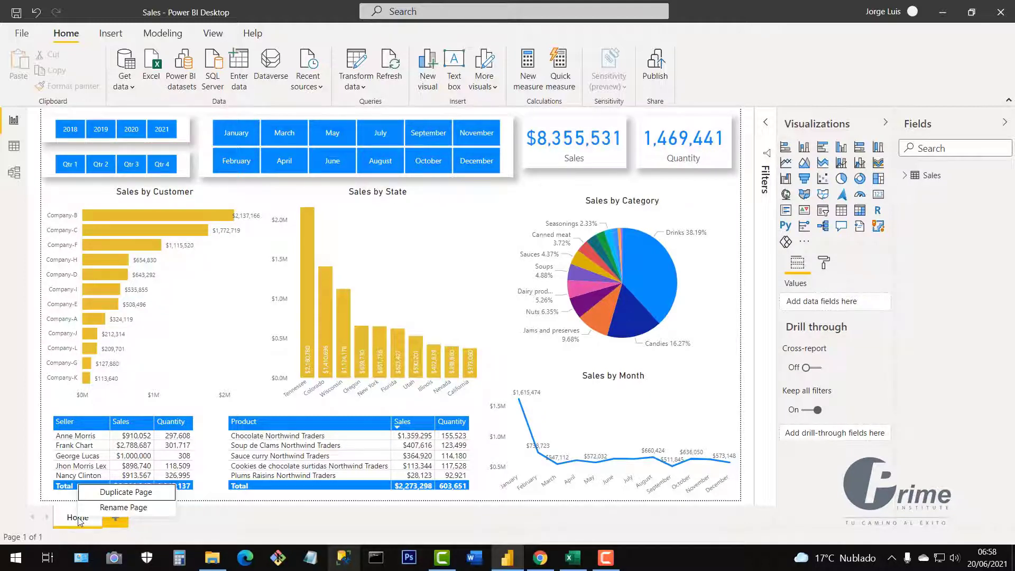
{"action": "left_click", "coordinate": [141, 494]}
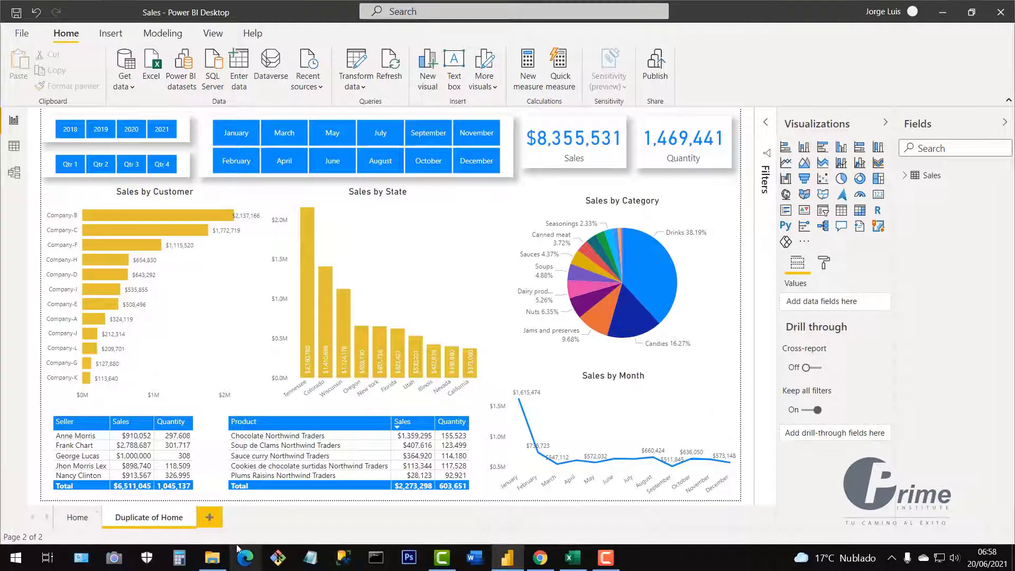
{"action": "double_click", "coordinate": [151, 520]}
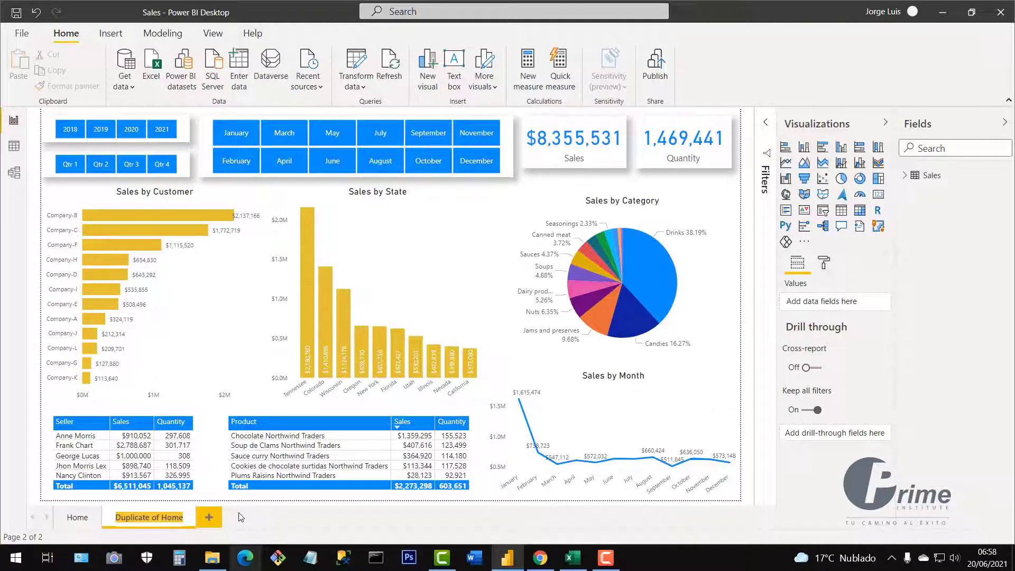
{"action": "type", "text": "Map"}
{"action": "key", "text": "Return"}
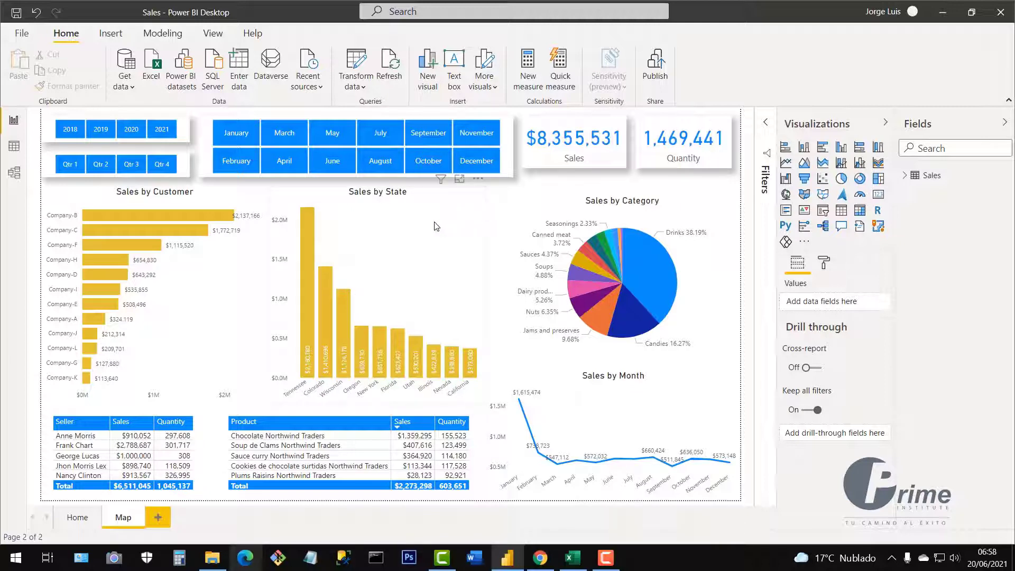
- Delete the Sales by State and Sales by Customer bar charts from the Map page
{"action": "left_click", "coordinate": [441, 235]}
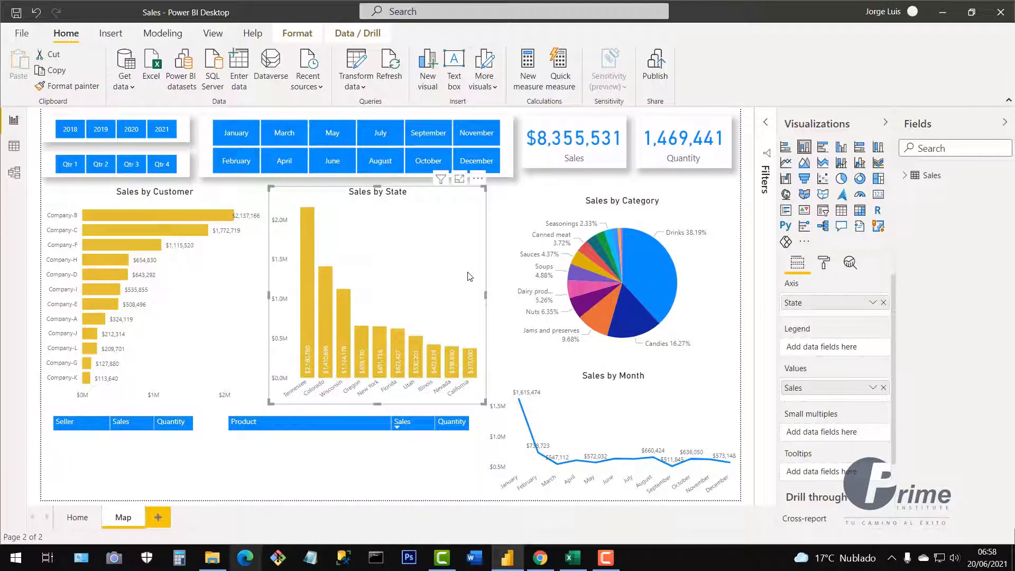
{"action": "key", "text": "Delete"}
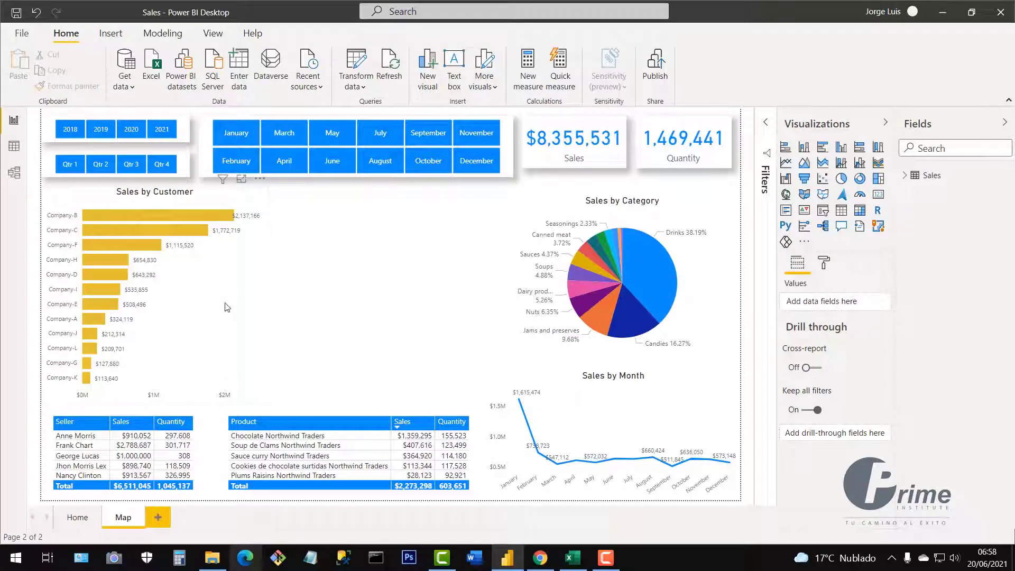
{"action": "left_click", "coordinate": [211, 305]}
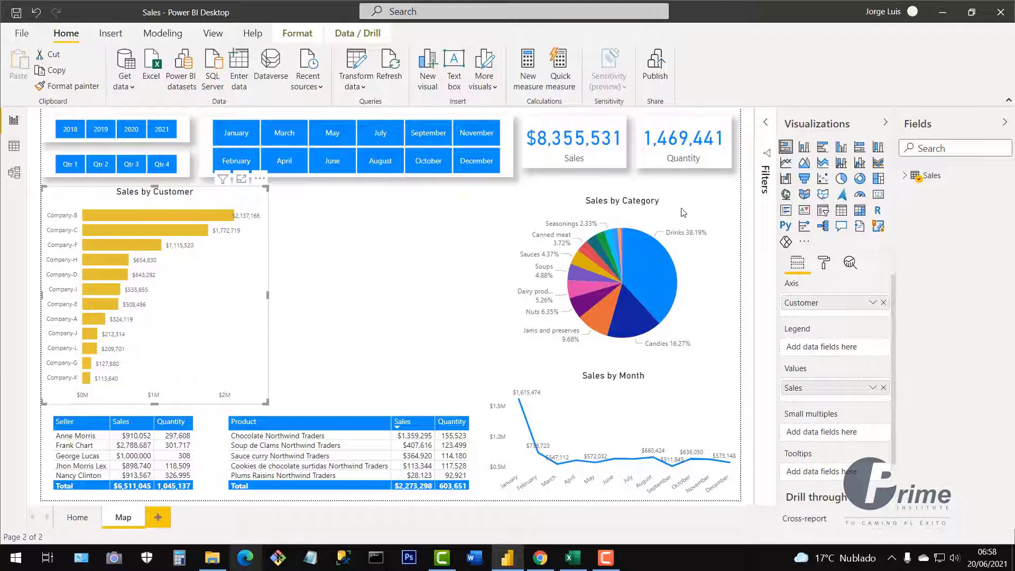
{"action": "key", "text": "Delete"}
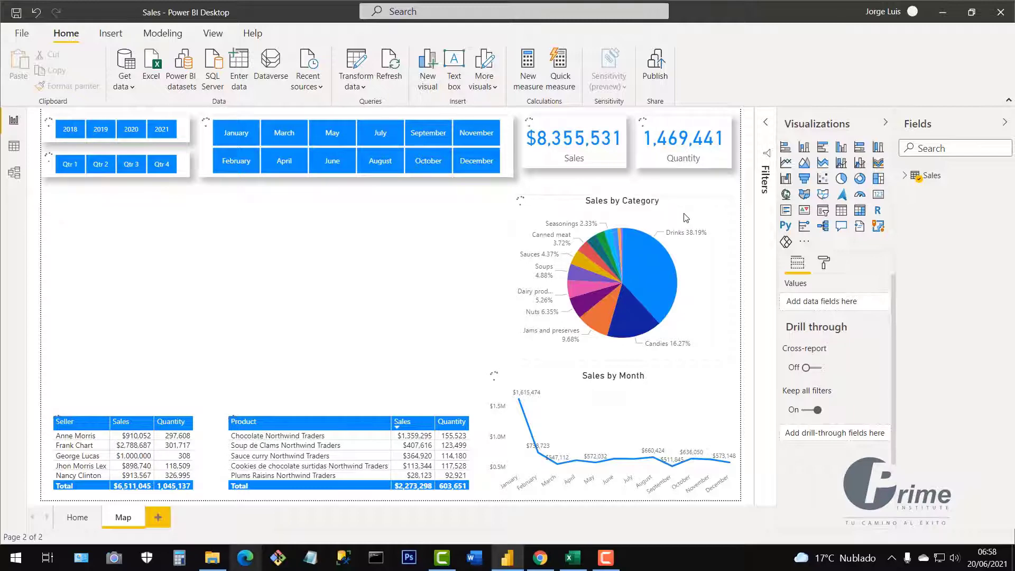
- Delete the Sales by Category pie chart and the Sales by Month line chart from the Map page
{"action": "left_click", "coordinate": [622, 268]}
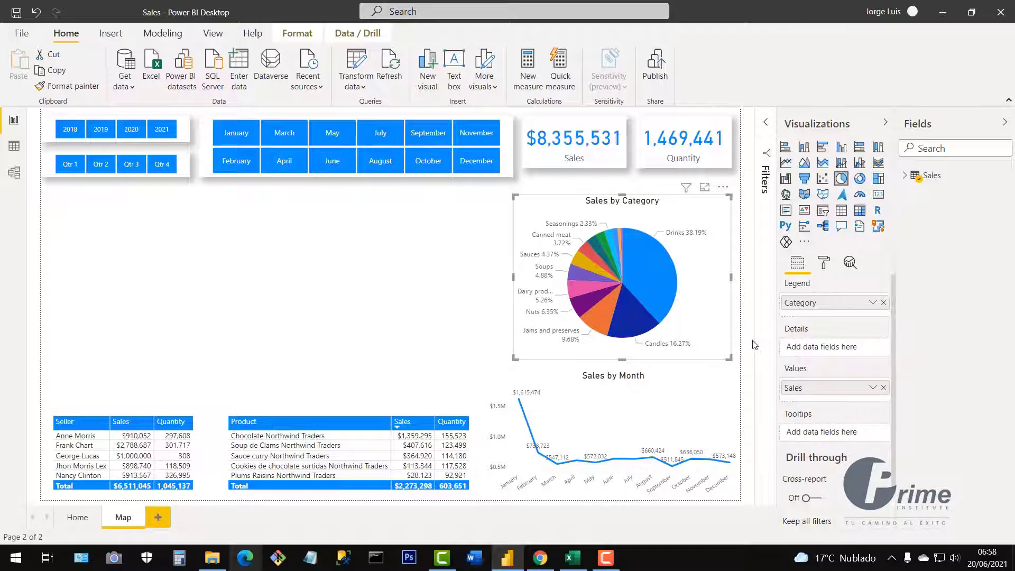
{"action": "key", "text": "Delete"}
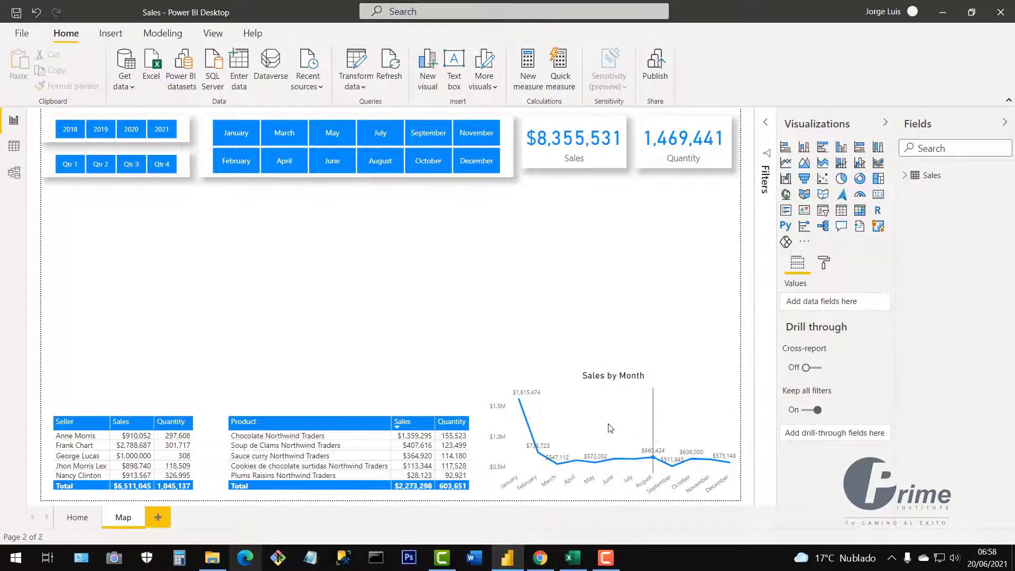
{"action": "left_click", "coordinate": [627, 428]}
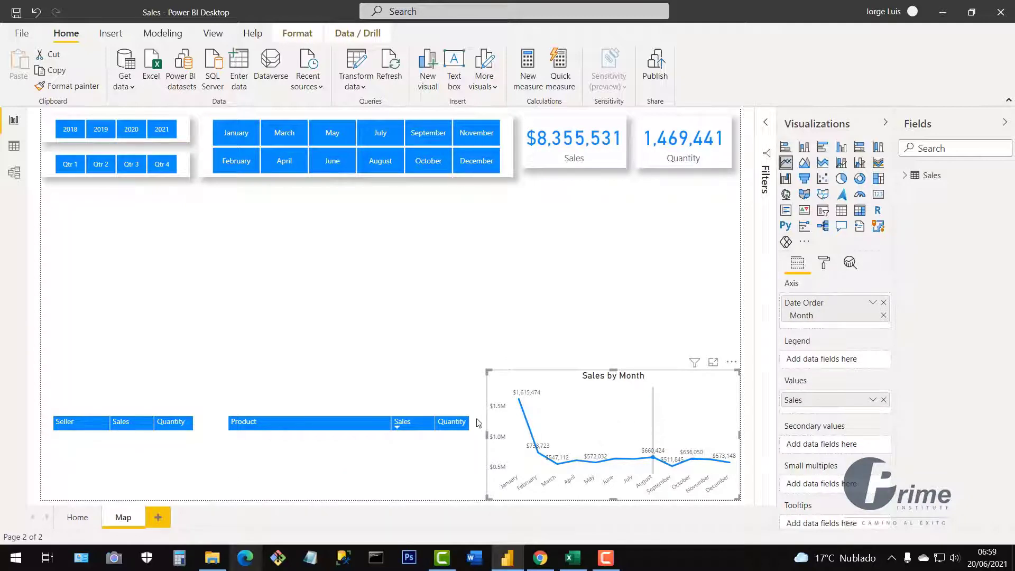
{"action": "key", "text": "Delete"}
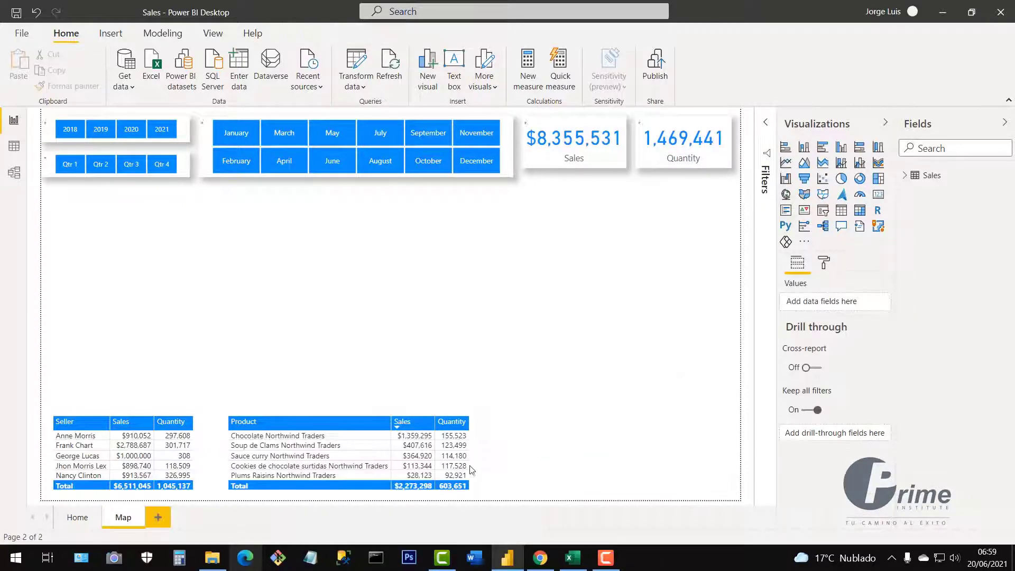
- Delete the Product table and the Seller table from the Map page
{"action": "left_click", "coordinate": [481, 435]}
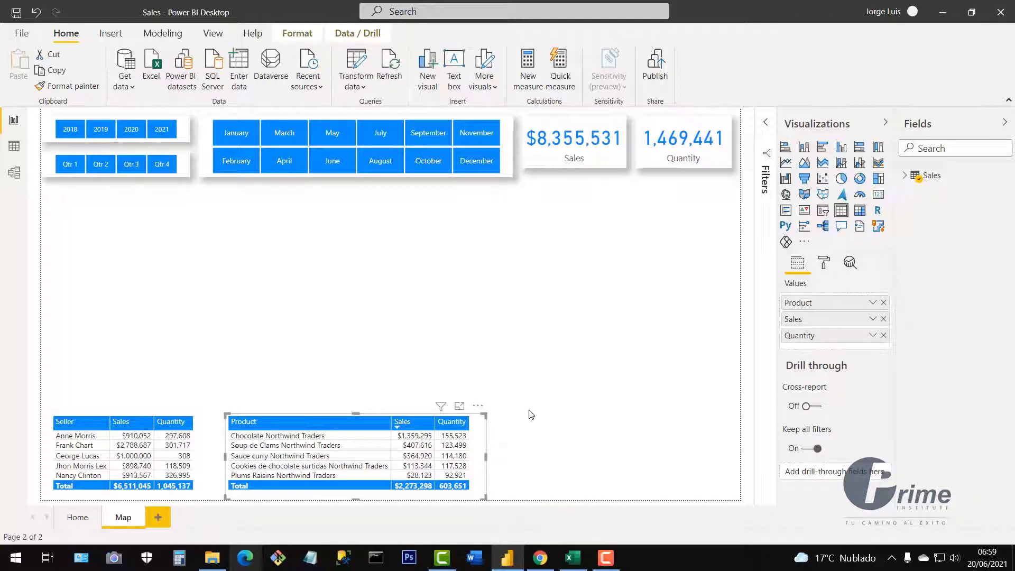
{"action": "key", "text": "Delete"}
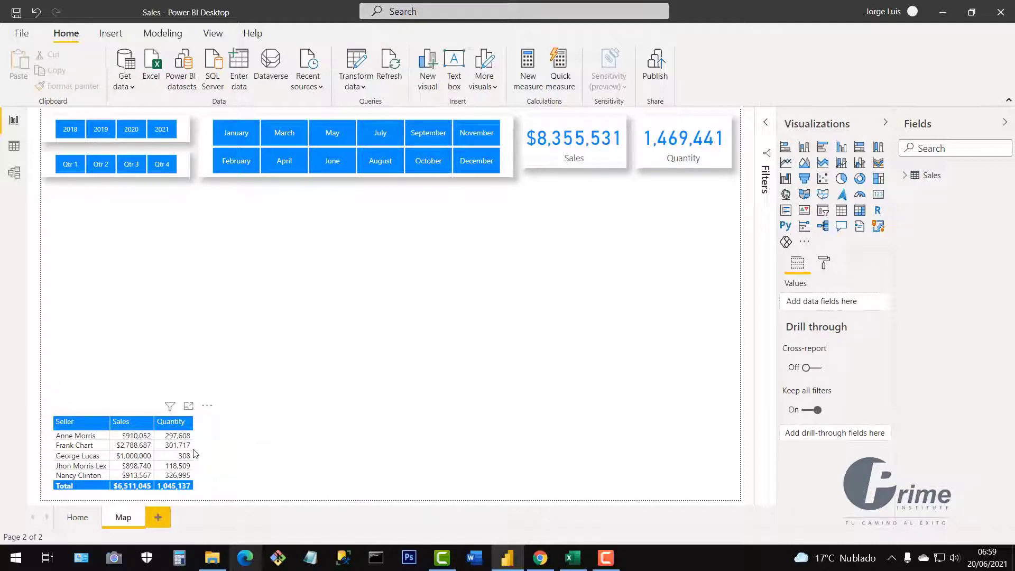
{"action": "left_click", "coordinate": [191, 458]}
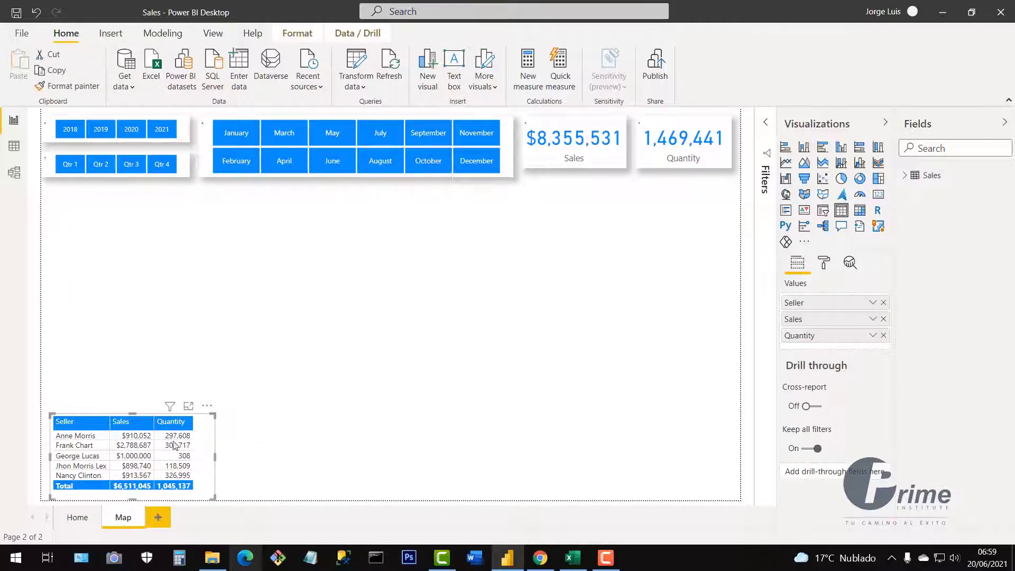
{"action": "left_click", "coordinate": [212, 408]}
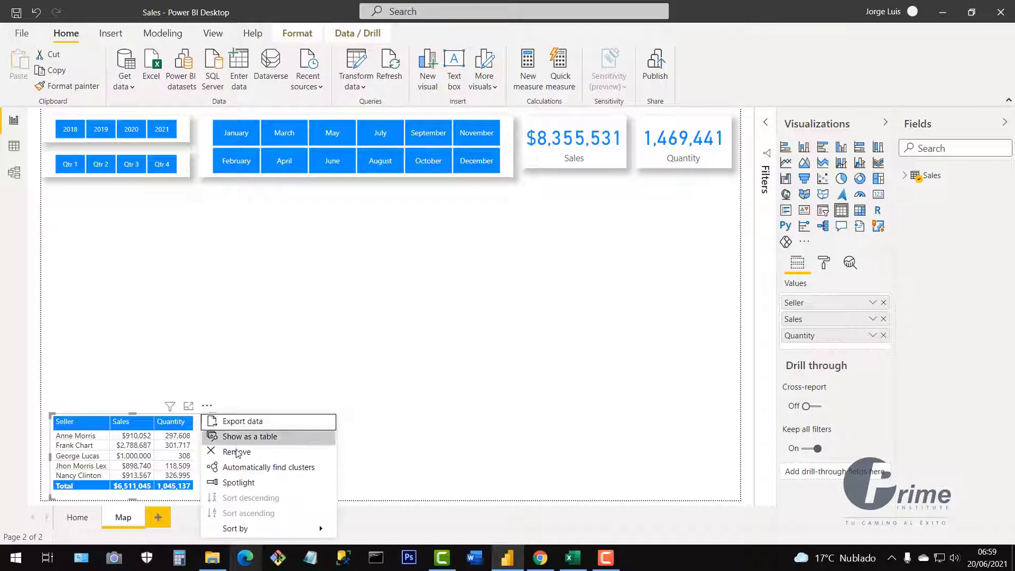
{"action": "key", "text": "Escape"}
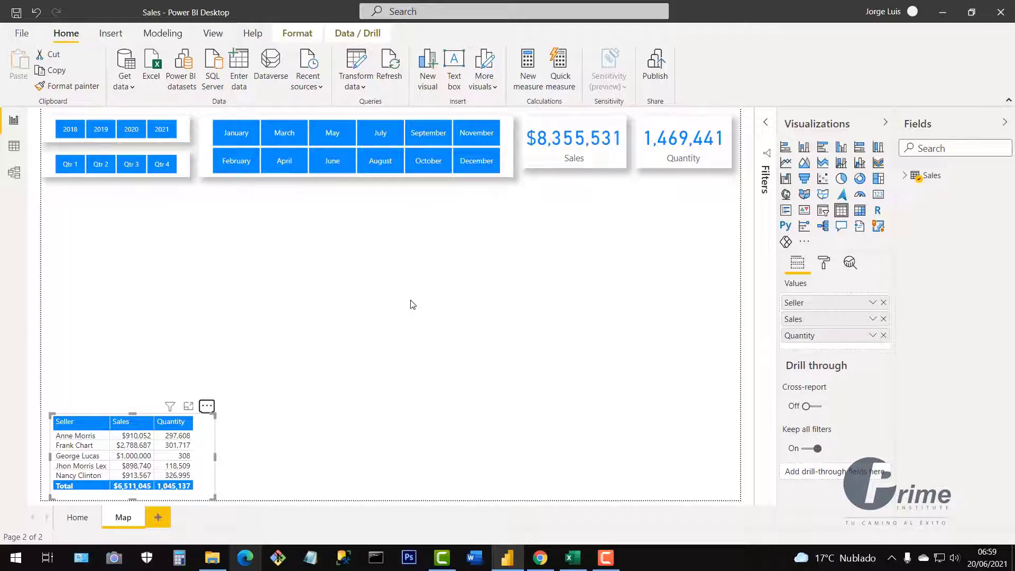
{"action": "key", "text": "Delete"}
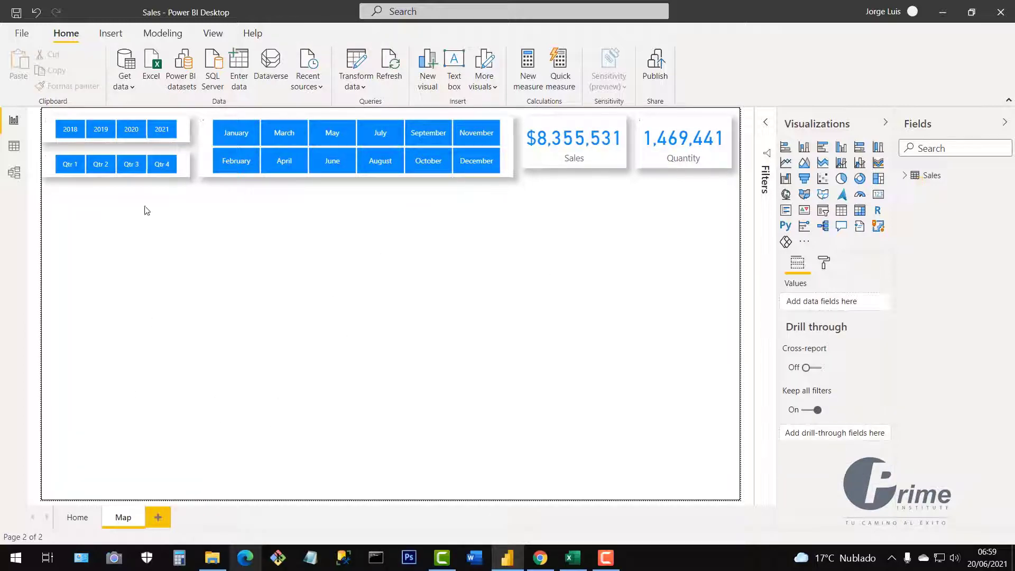
- Insert a Map visual and enlarge it below the slicers to about two-thirds of the page width
{"action": "left_click_drag", "start_coordinate": [92, 197], "coordinate": [727, 483]}
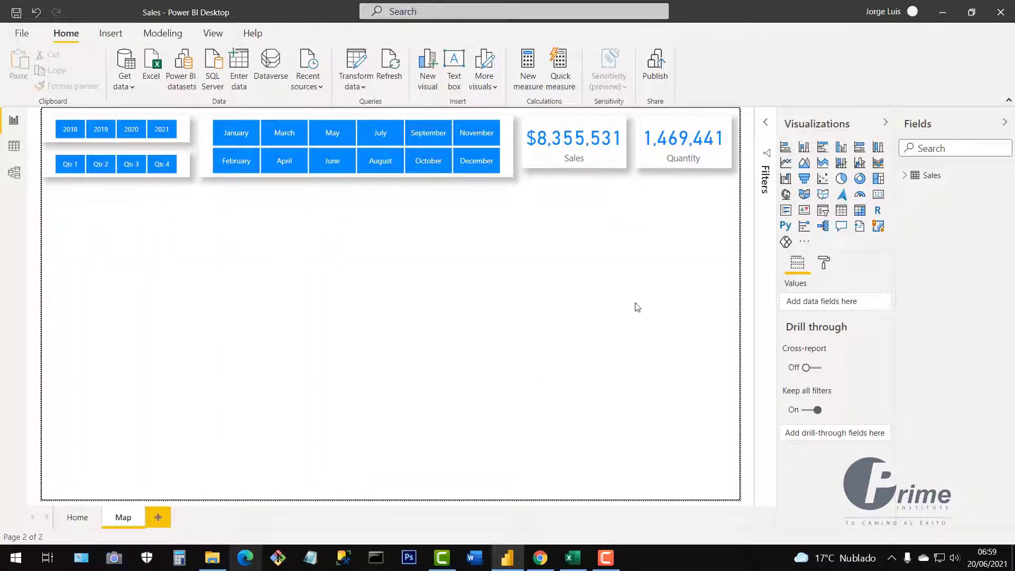
{"action": "left_click", "coordinate": [786, 195]}
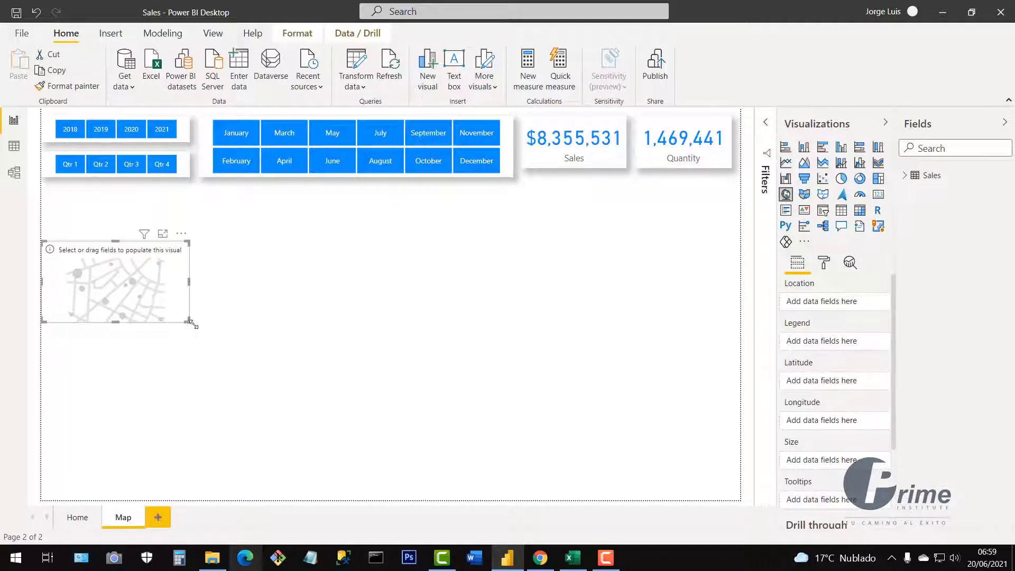
{"action": "left_click_drag", "start_coordinate": [192, 325], "coordinate": [460, 456]}
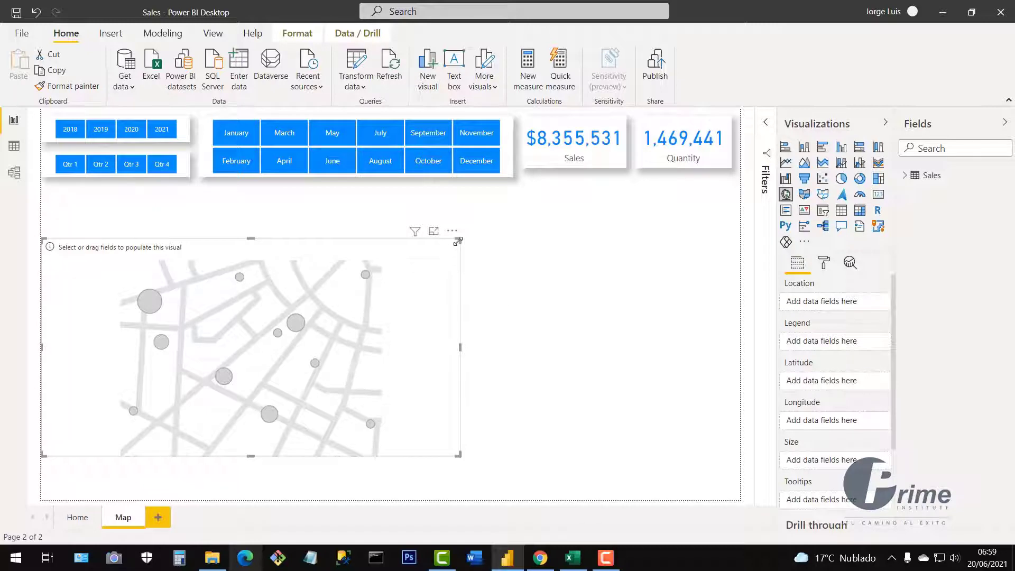
{"action": "left_click_drag", "start_coordinate": [458, 240], "coordinate": [495, 195]}
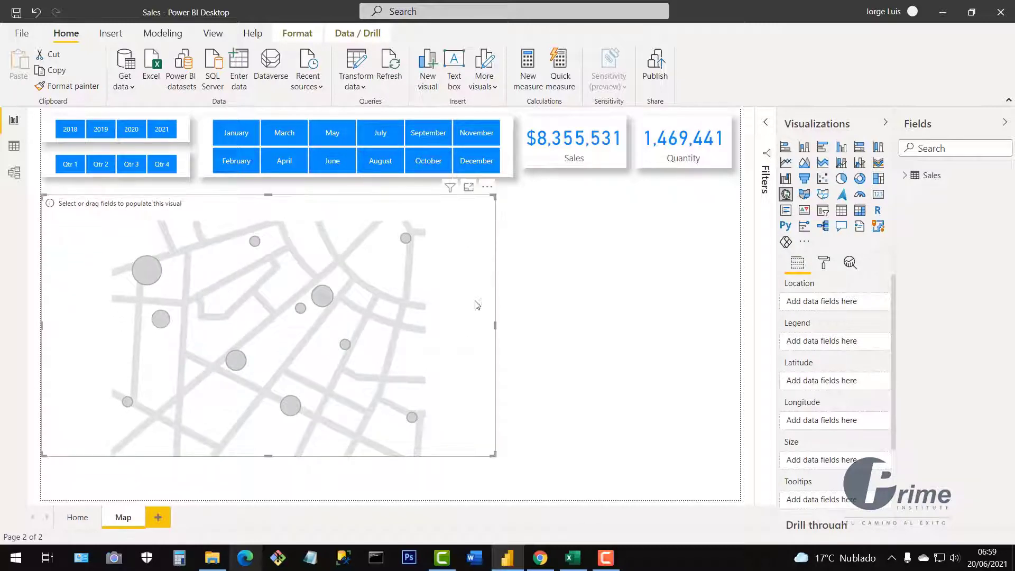
{"action": "left_click_drag", "start_coordinate": [475, 347], "coordinate": [484, 347]}
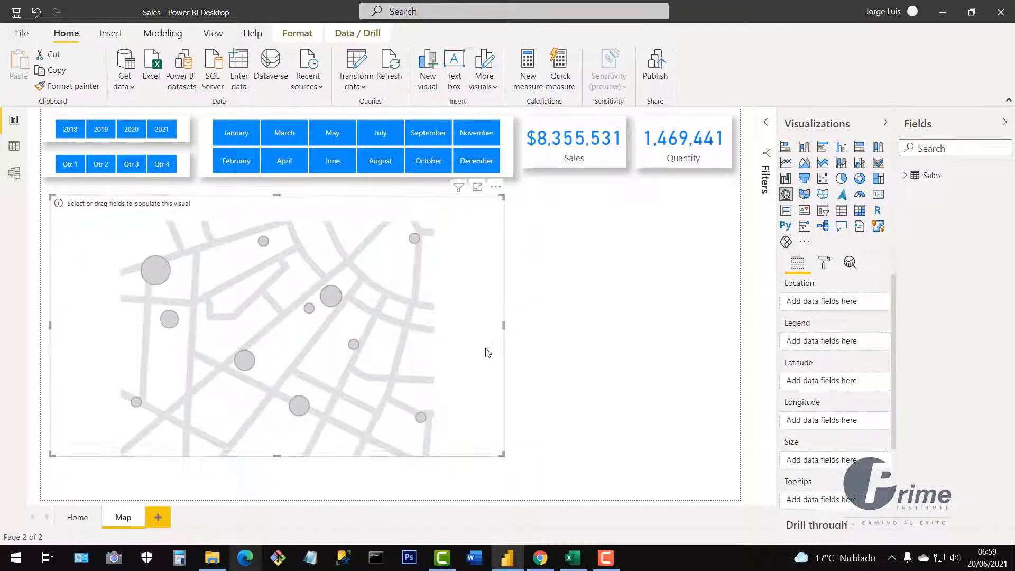
{"action": "left_click_drag", "start_coordinate": [504, 456], "coordinate": [578, 486]}
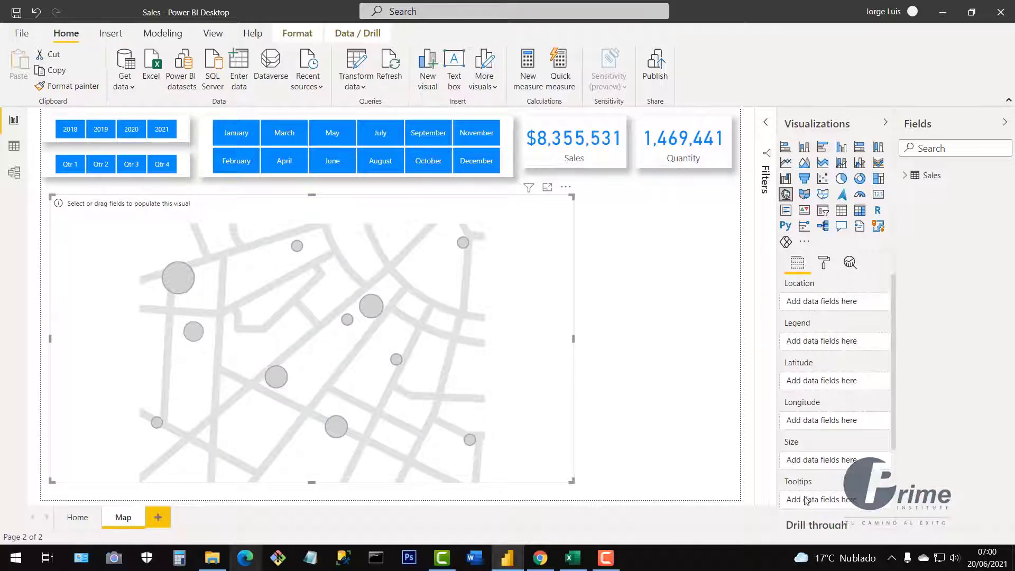
- Expand the Sales table fields and add State to the map's Location
{"action": "scroll", "coordinate": [805, 500], "scroll_direction": "down", "scroll_amount": 3}
{"action": "scroll", "coordinate": [824, 423], "scroll_direction": "up", "scroll_amount": 3}
{"action": "left_click", "coordinate": [906, 178]}
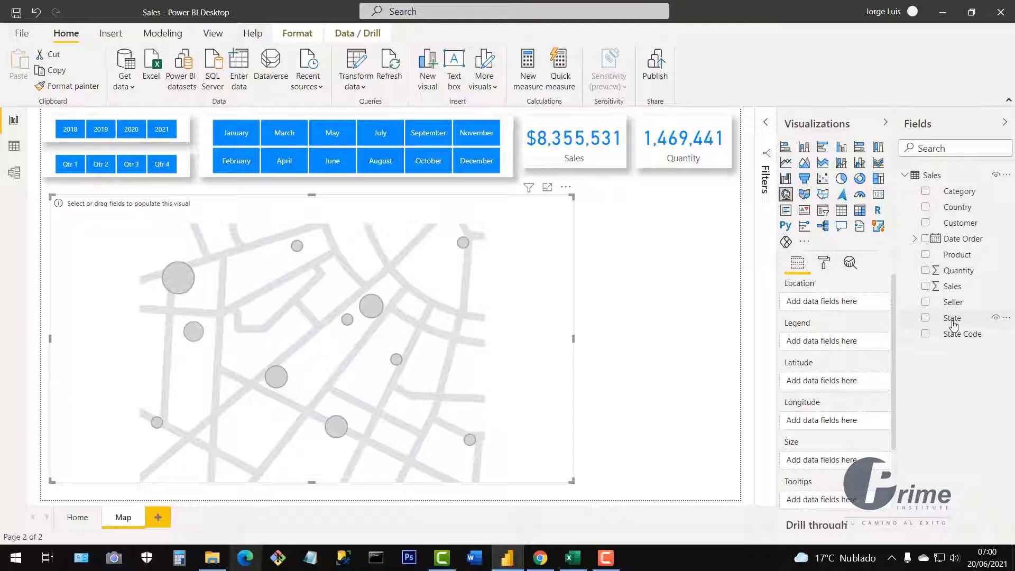
{"action": "left_click_drag", "start_coordinate": [954, 323], "coordinate": [823, 306]}
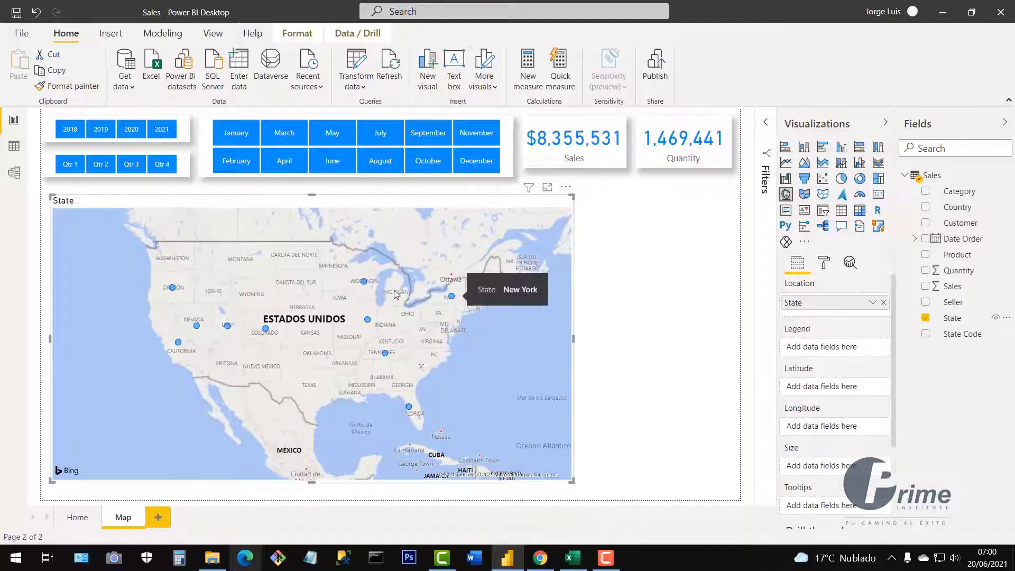
- Examine the map's state points and the State, State Code and Country columns in the data view and source Excel sheet
{"action": "mouse_move", "coordinate": [367, 322]}
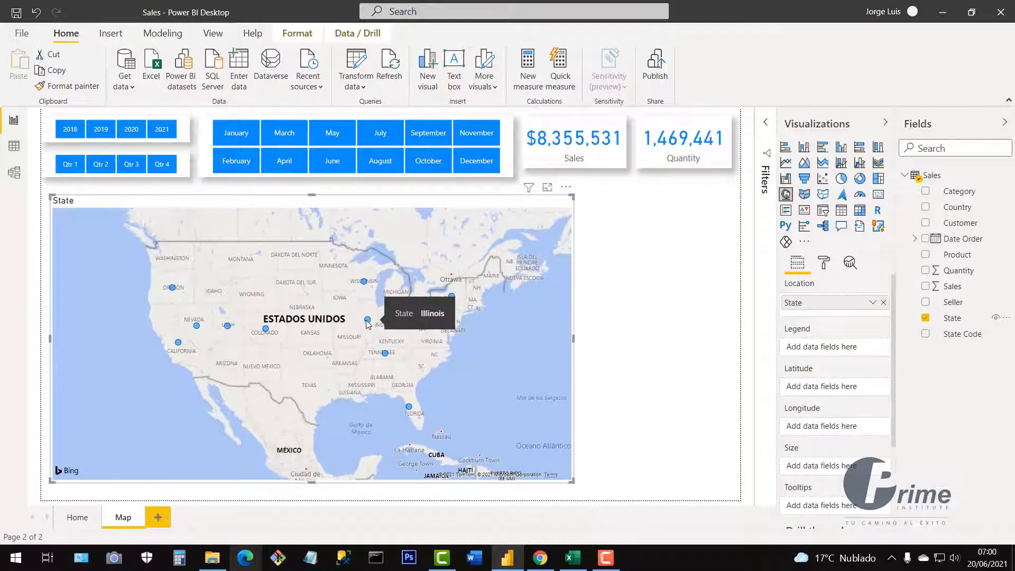
{"action": "mouse_move", "coordinate": [385, 358]}
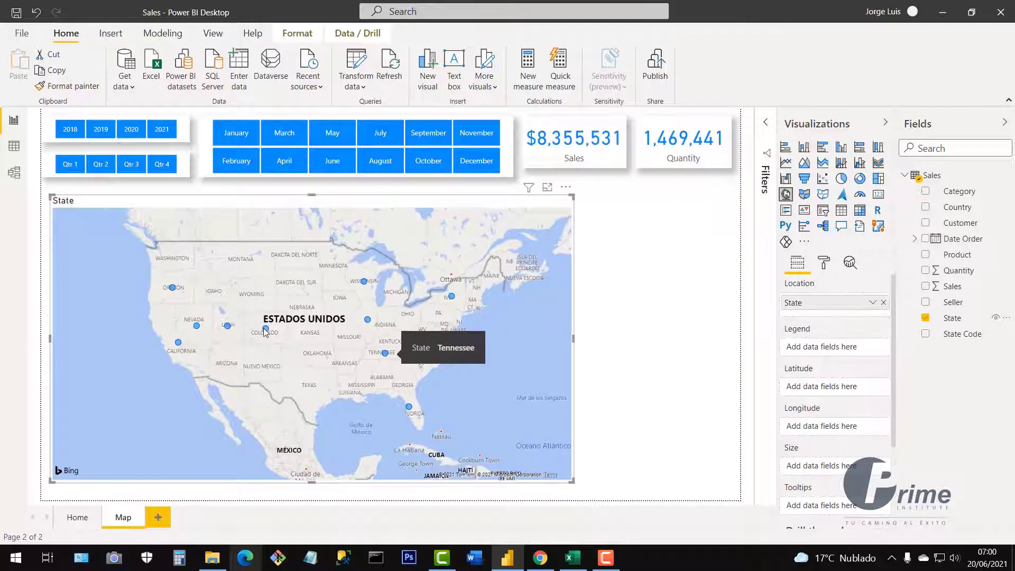
{"action": "mouse_move", "coordinate": [227, 328]}
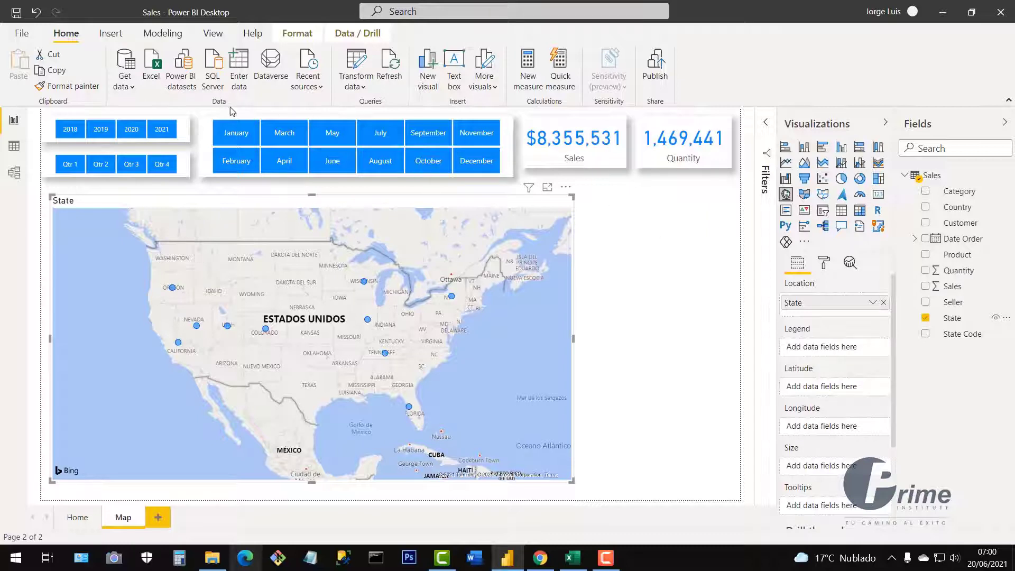
{"action": "left_click", "coordinate": [16, 148]}
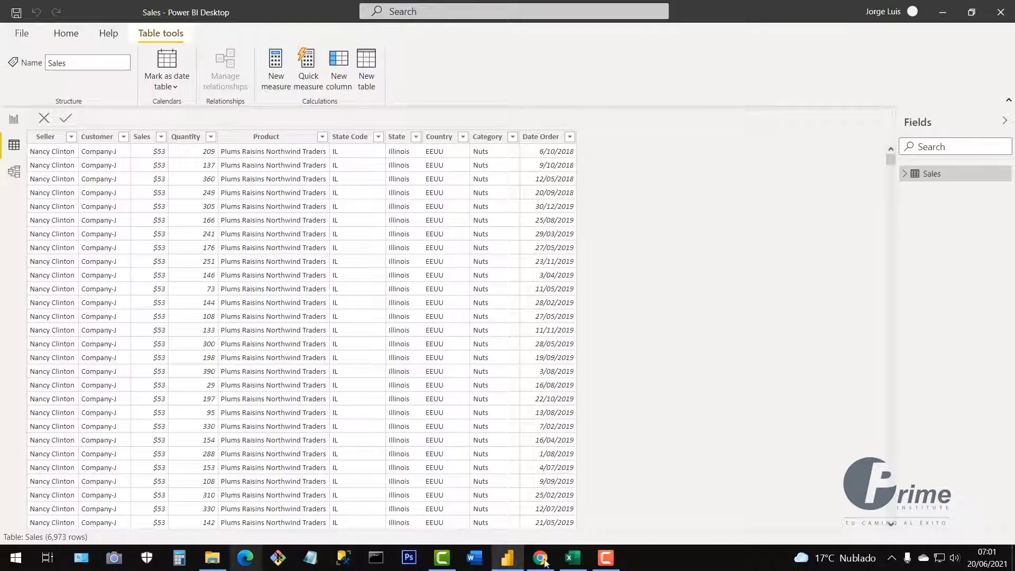
{"action": "left_click", "coordinate": [572, 558]}
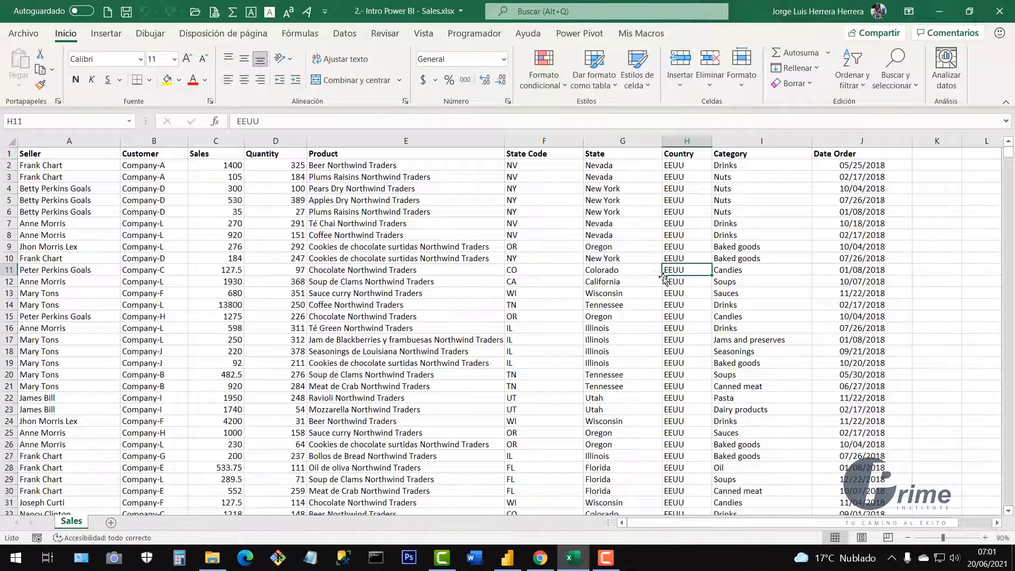
{"action": "left_click", "coordinate": [655, 281]}
{"action": "left_click", "coordinate": [615, 144]}
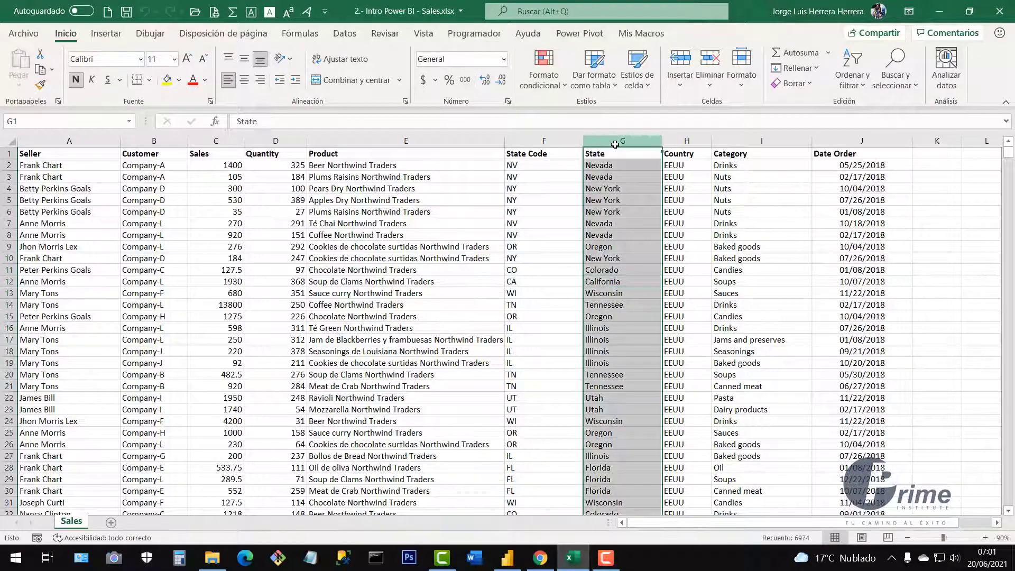
{"action": "left_click", "coordinate": [538, 142]}
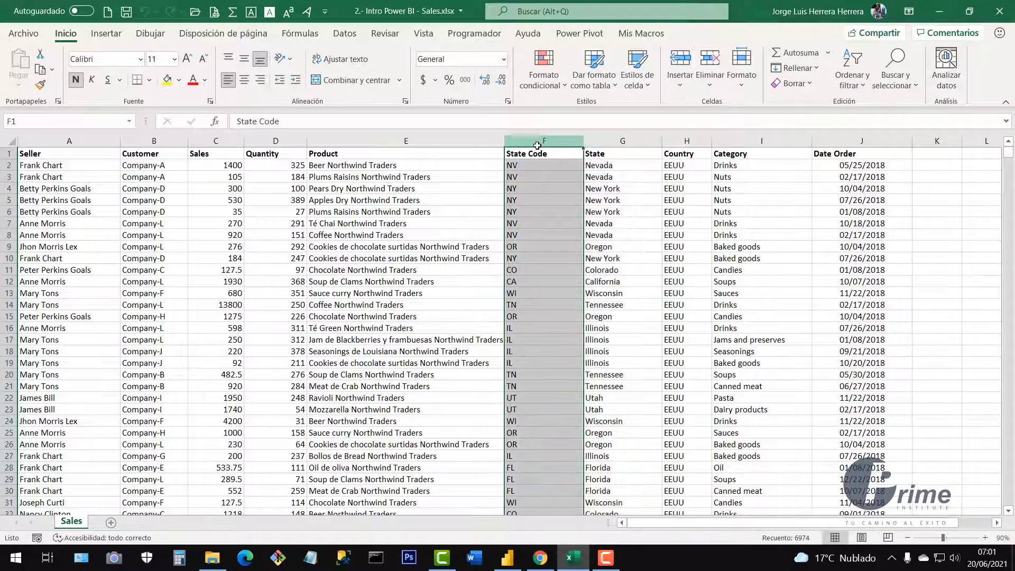
{"action": "left_click", "coordinate": [681, 143]}
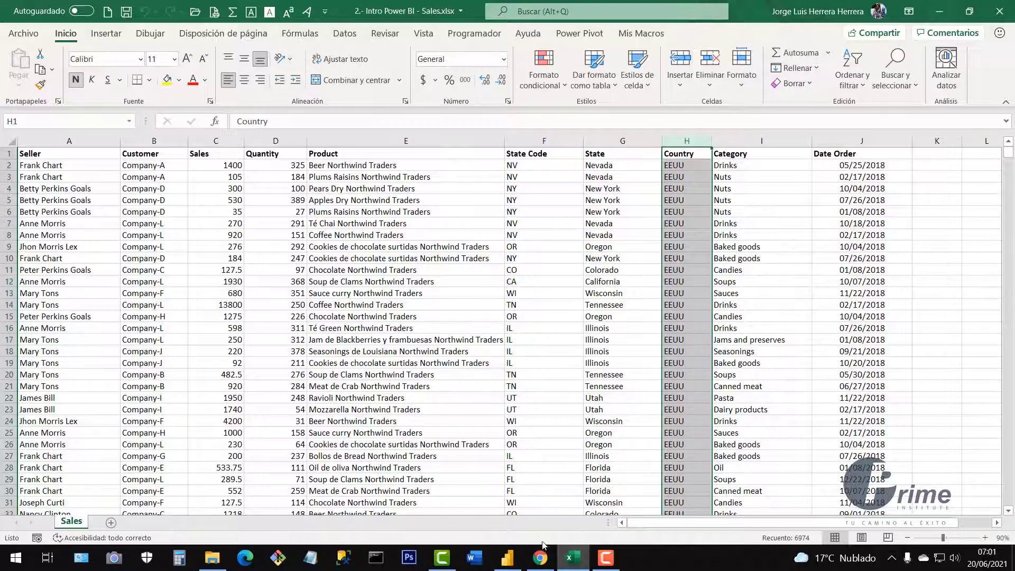
{"action": "left_click", "coordinate": [507, 565]}
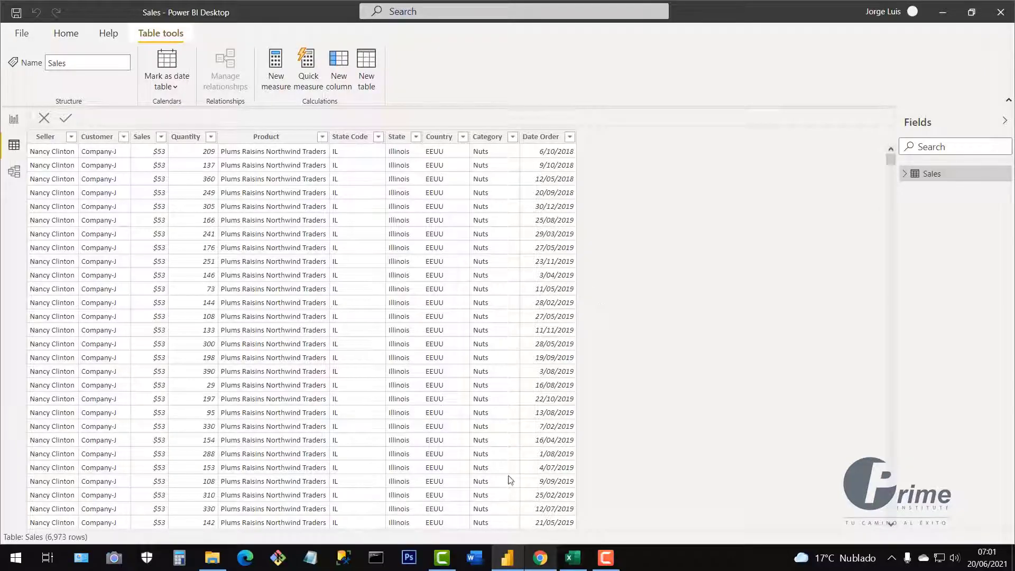
{"action": "left_click", "coordinate": [14, 120]}
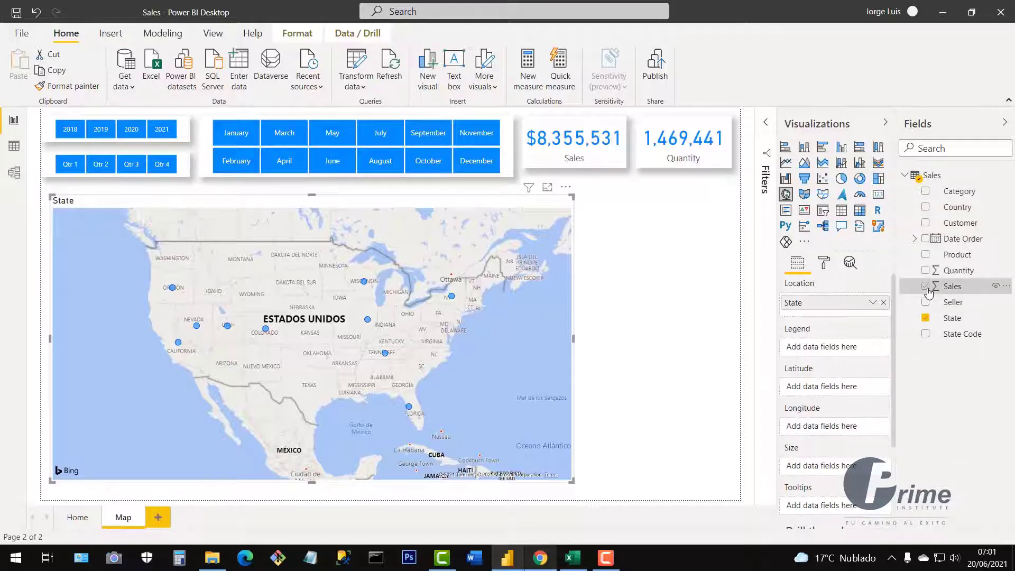
- Add the Sales field to the map's Size to scale the bubbles
{"action": "left_click_drag", "start_coordinate": [929, 292], "coordinate": [825, 468]}
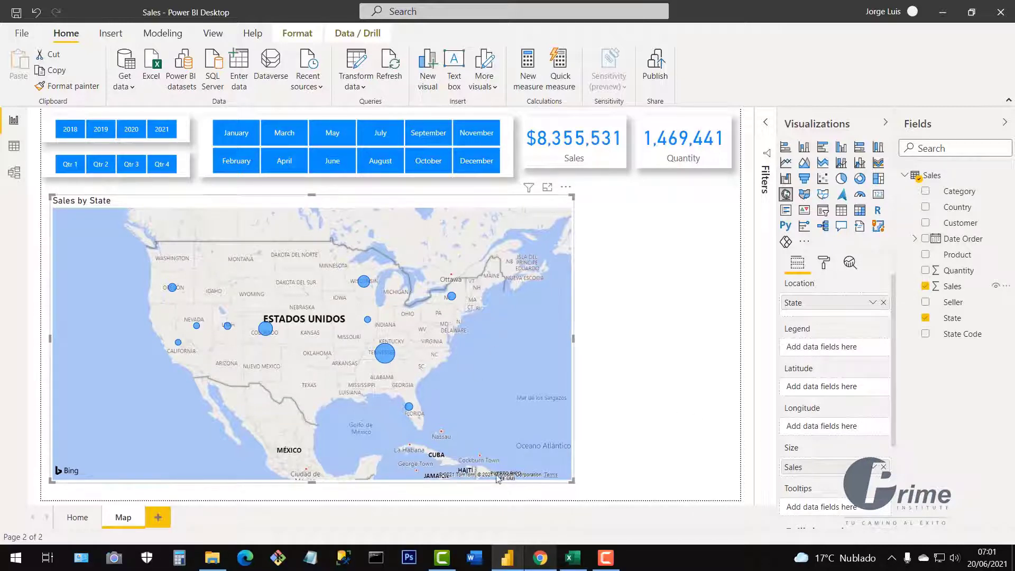
{"action": "mouse_move", "coordinate": [383, 360]}
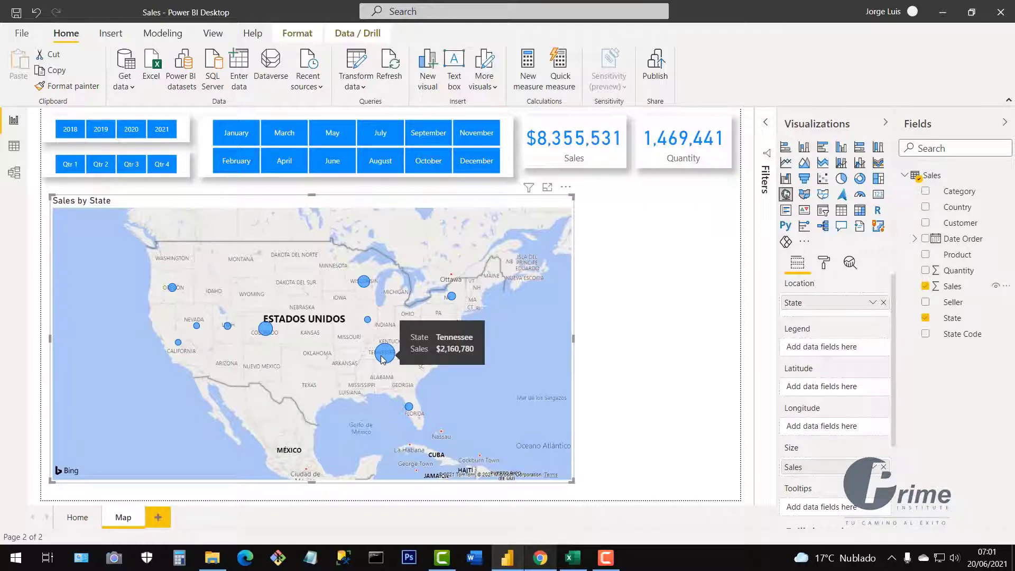
{"action": "mouse_move", "coordinate": [369, 290]}
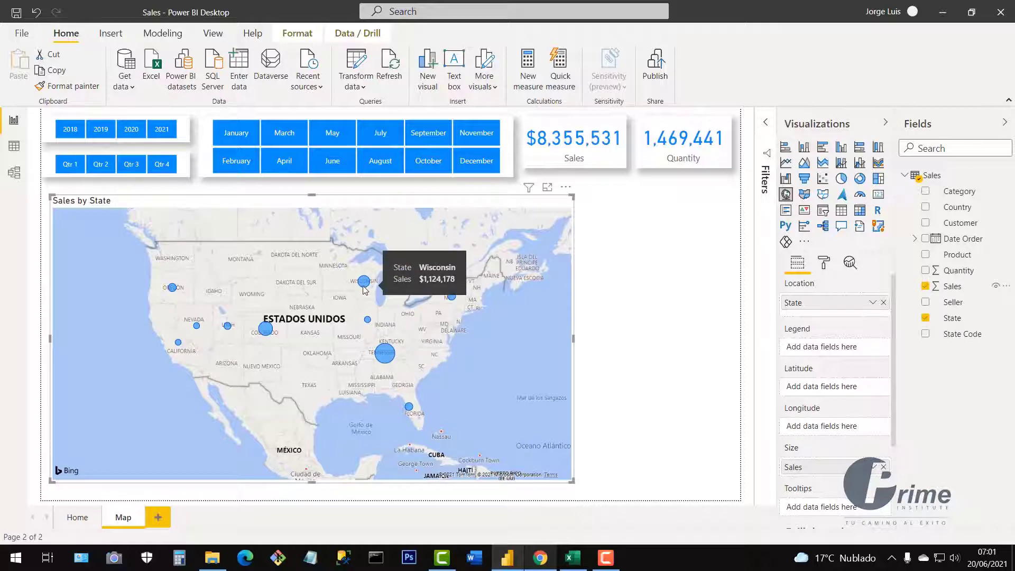
{"action": "mouse_move", "coordinate": [270, 332]}
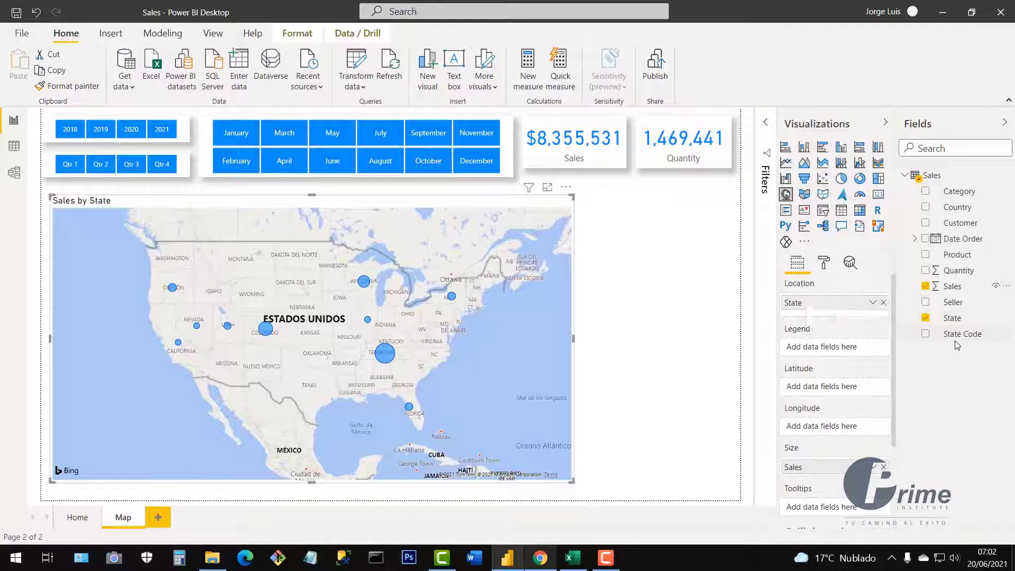
- Add the State field to the map's Legend
{"action": "left_click_drag", "start_coordinate": [958, 342], "coordinate": [820, 350]}
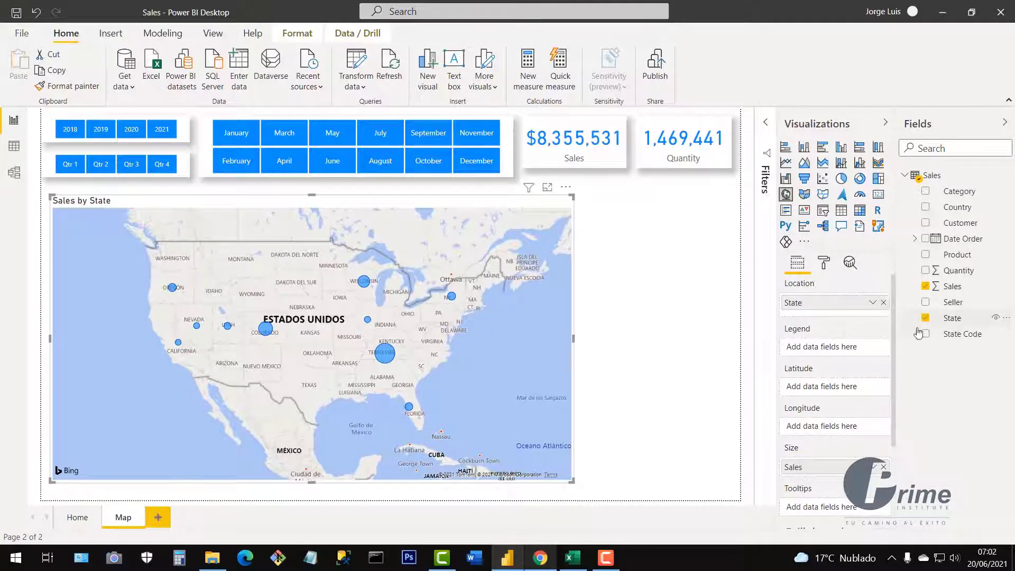
{"action": "left_click_drag", "start_coordinate": [937, 318], "coordinate": [832, 352]}
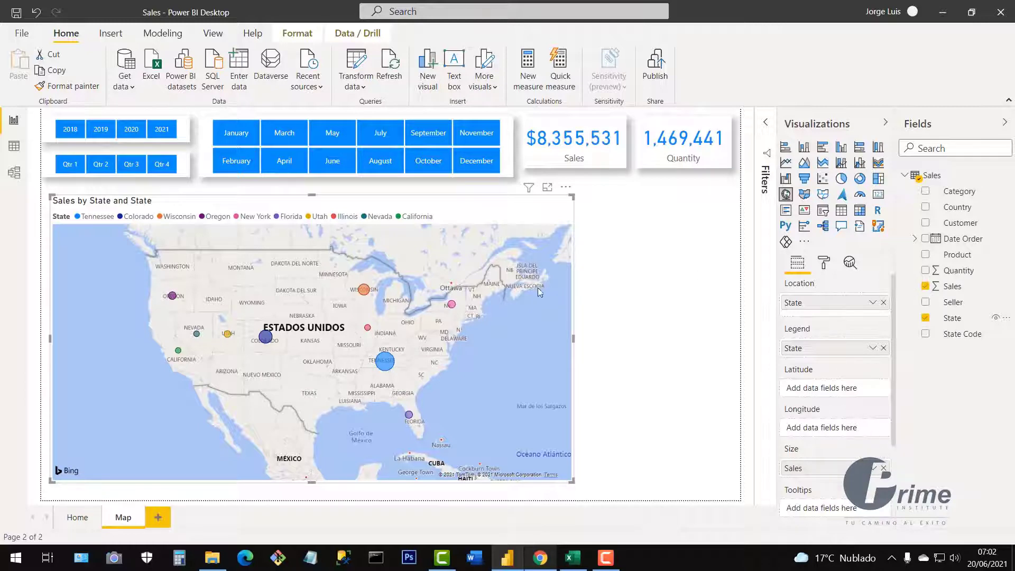
- Open the map's format options and switch its legend off and back on
{"action": "left_click", "coordinate": [826, 269]}
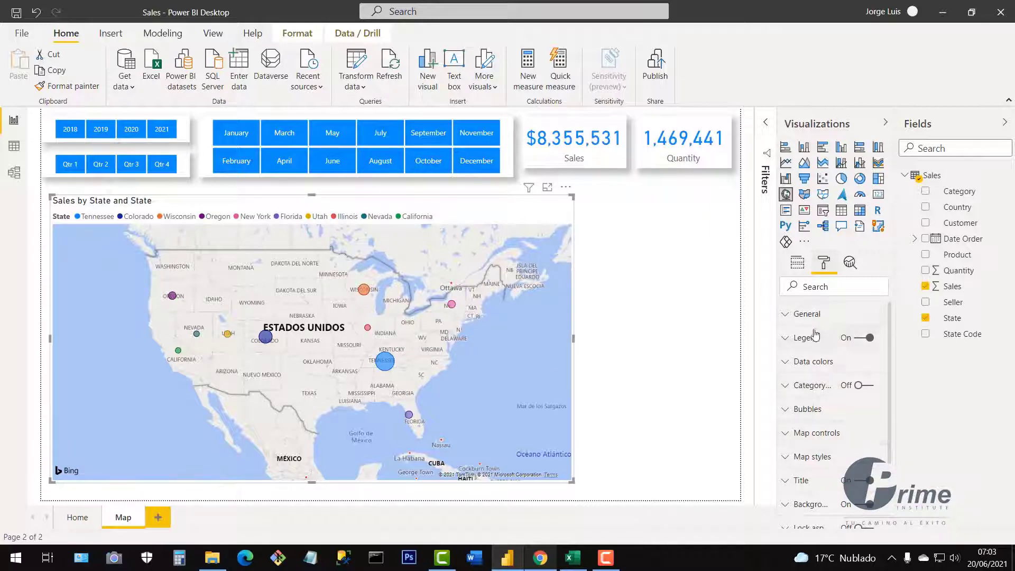
{"action": "left_click", "coordinate": [784, 318]}
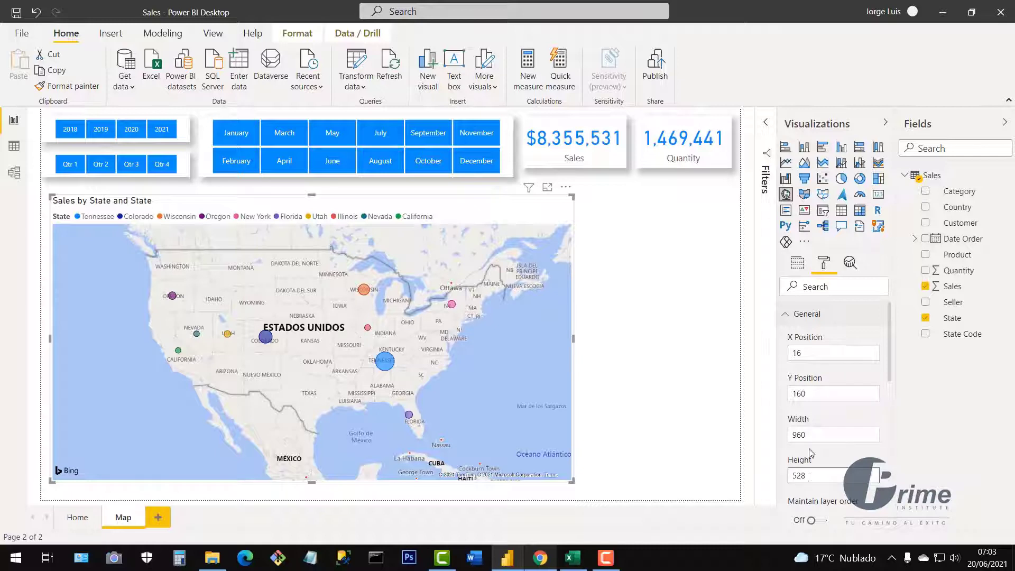
{"action": "left_click", "coordinate": [785, 317]}
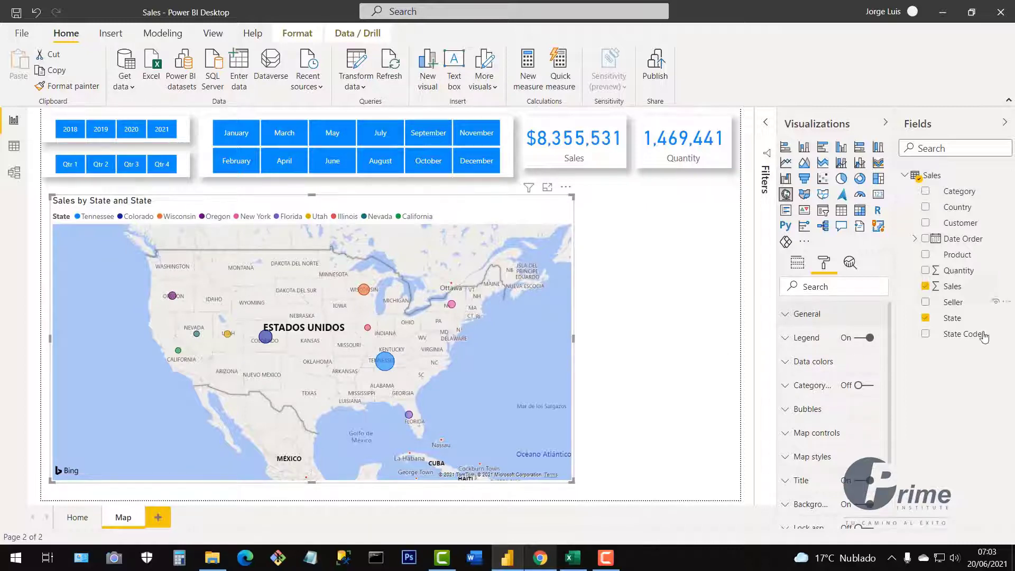
{"action": "left_click", "coordinate": [861, 340]}
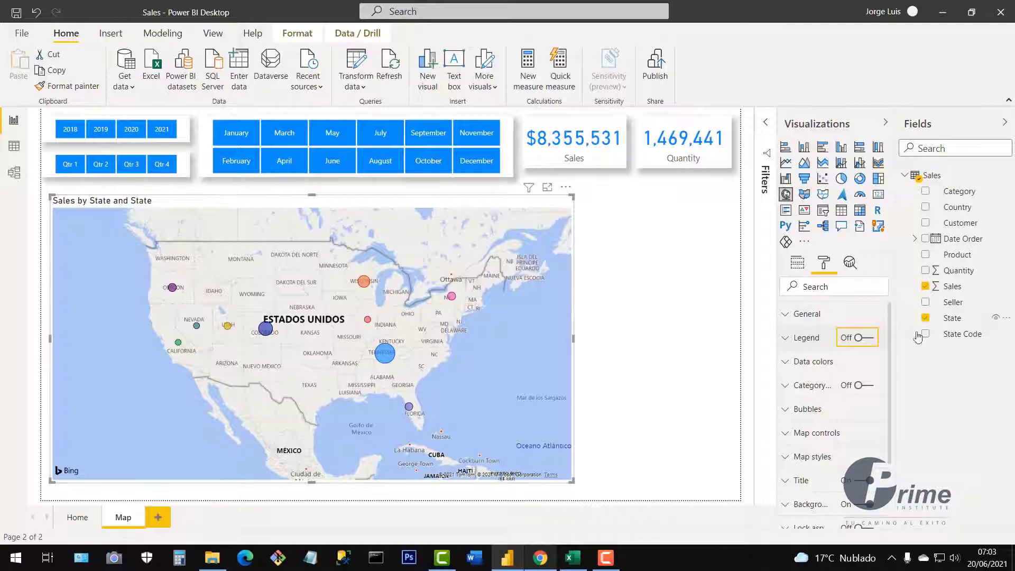
{"action": "left_click", "coordinate": [872, 341]}
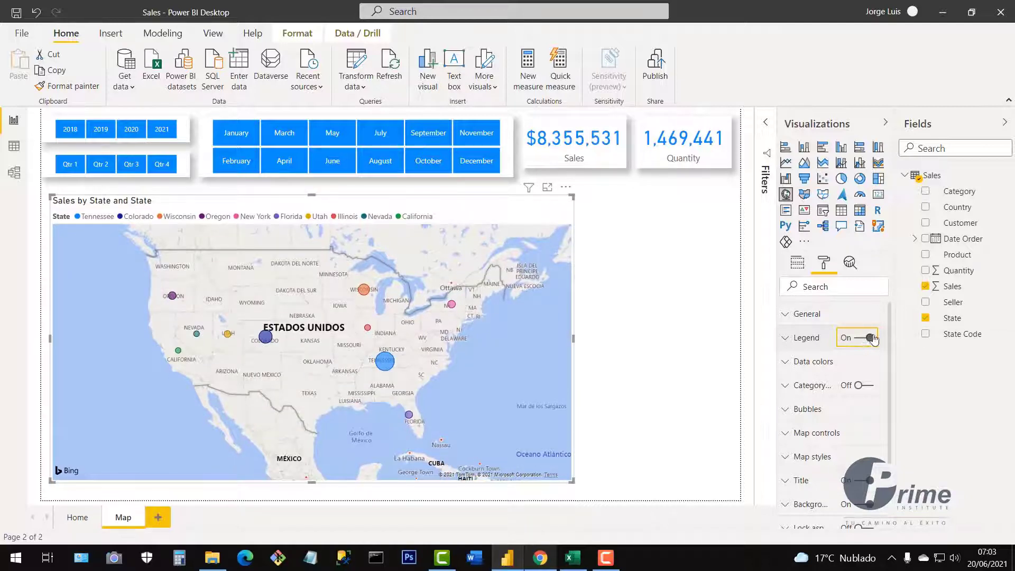
- Set the map legend's position to Left and then to Right
{"action": "left_click", "coordinate": [785, 341]}
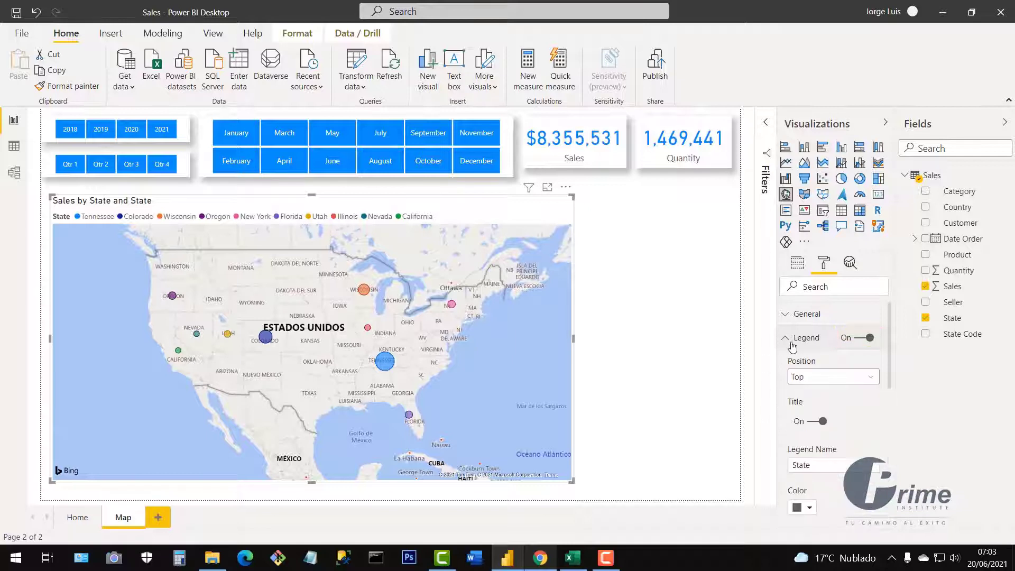
{"action": "left_click", "coordinate": [841, 379]}
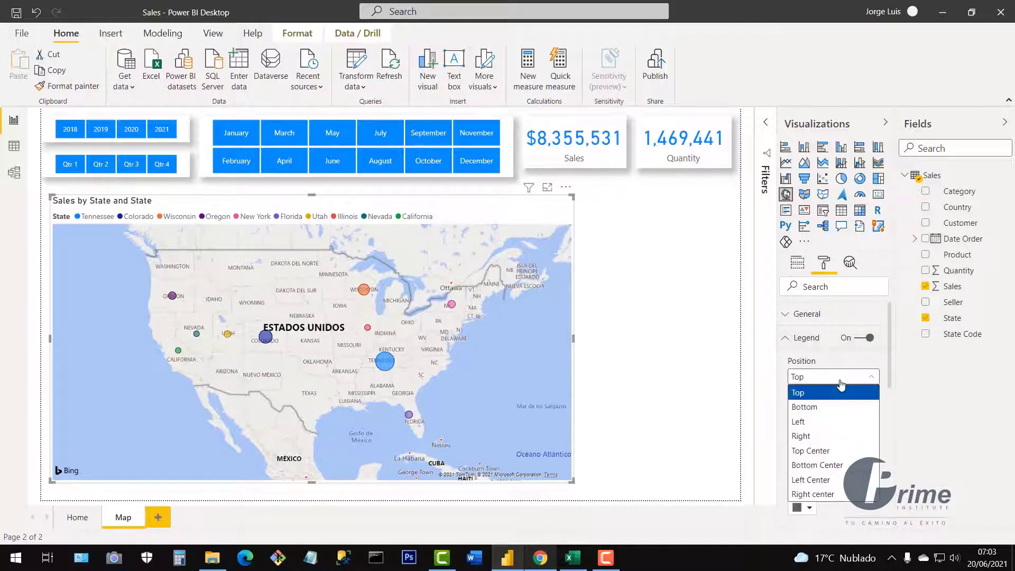
{"action": "left_click", "coordinate": [818, 422]}
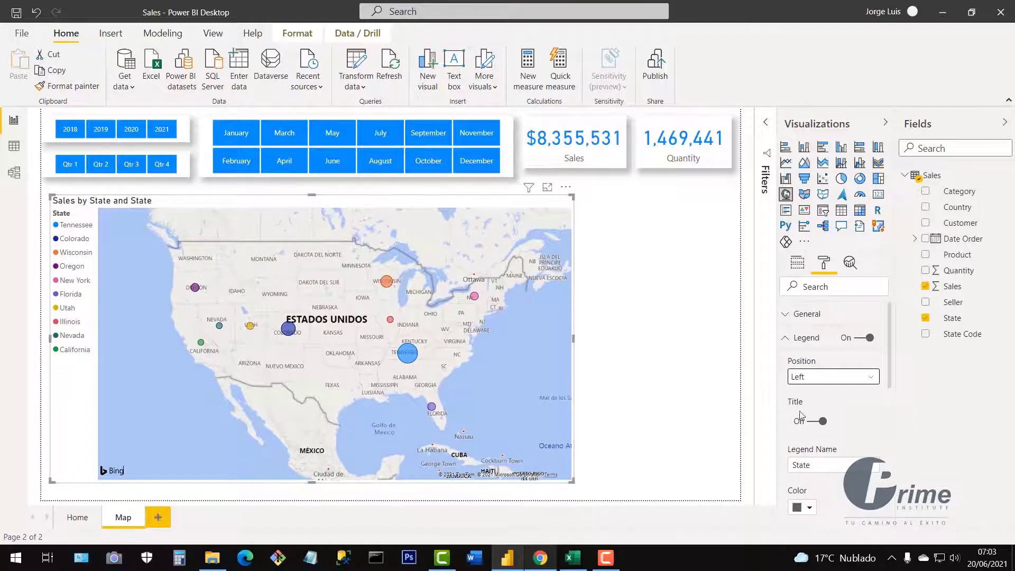
{"action": "left_click", "coordinate": [830, 384]}
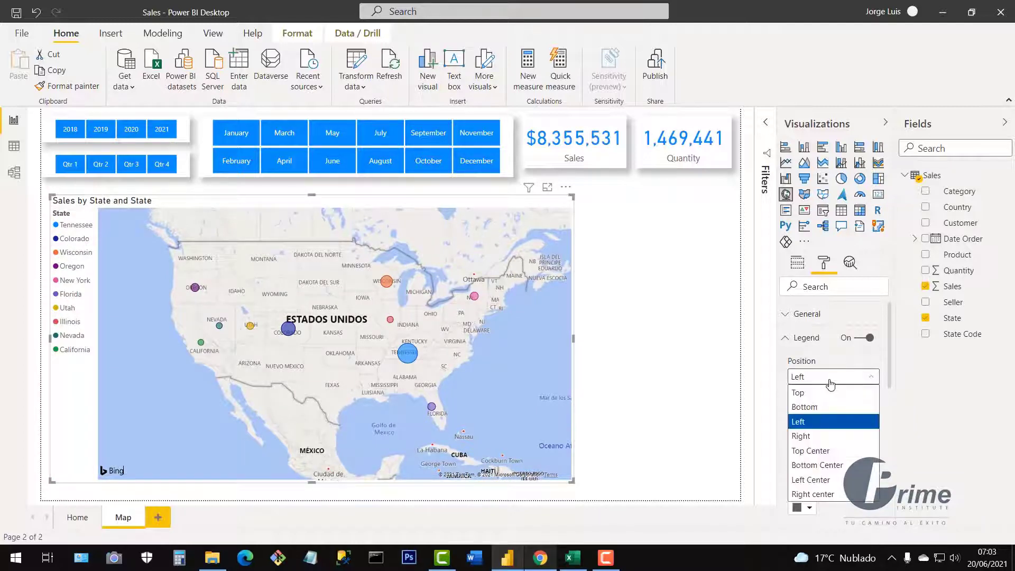
{"action": "left_click", "coordinate": [825, 437]}
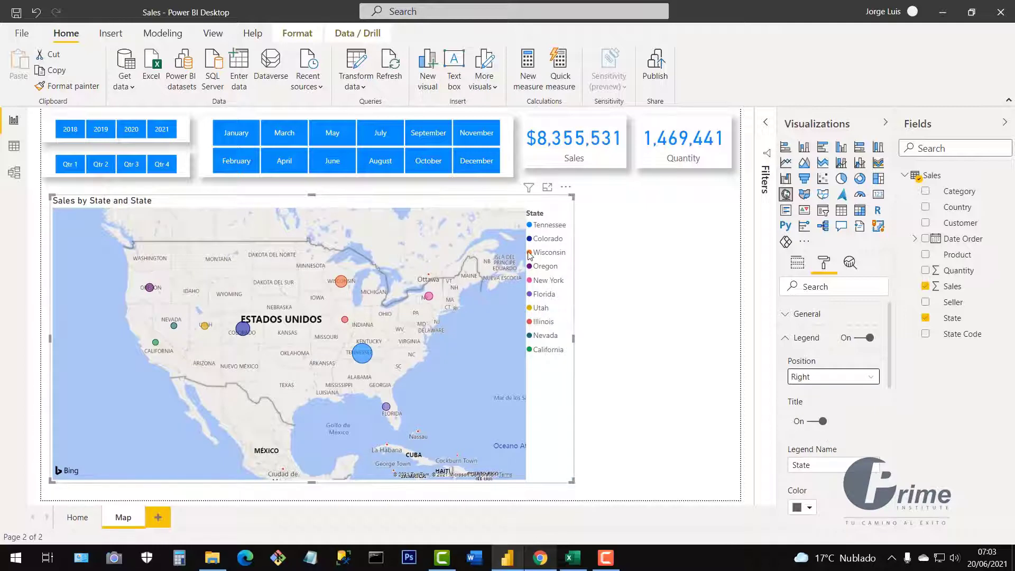
- Switch the map legend off
{"action": "left_click", "coordinate": [858, 339]}
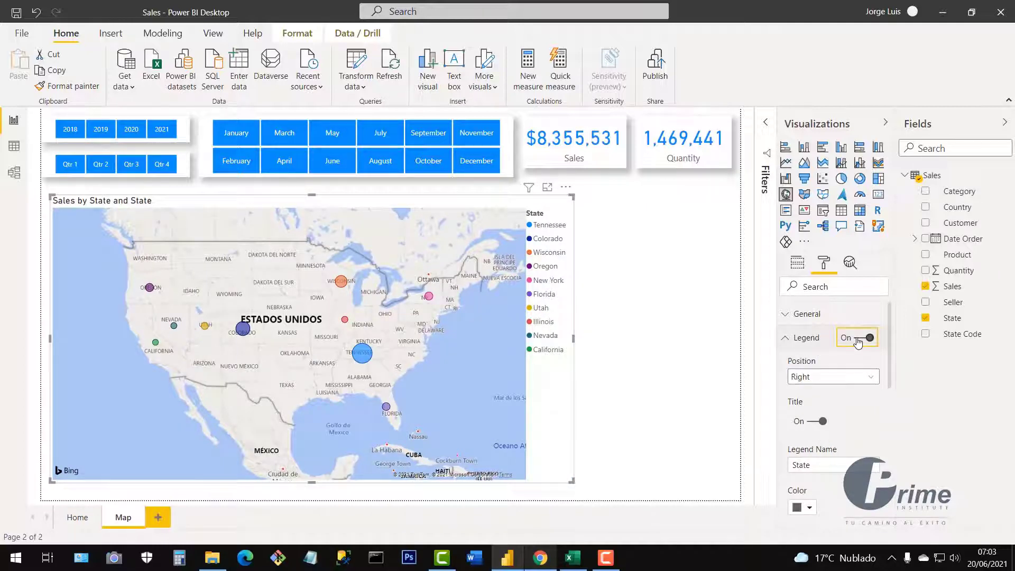
{"action": "left_click", "coordinate": [786, 343]}
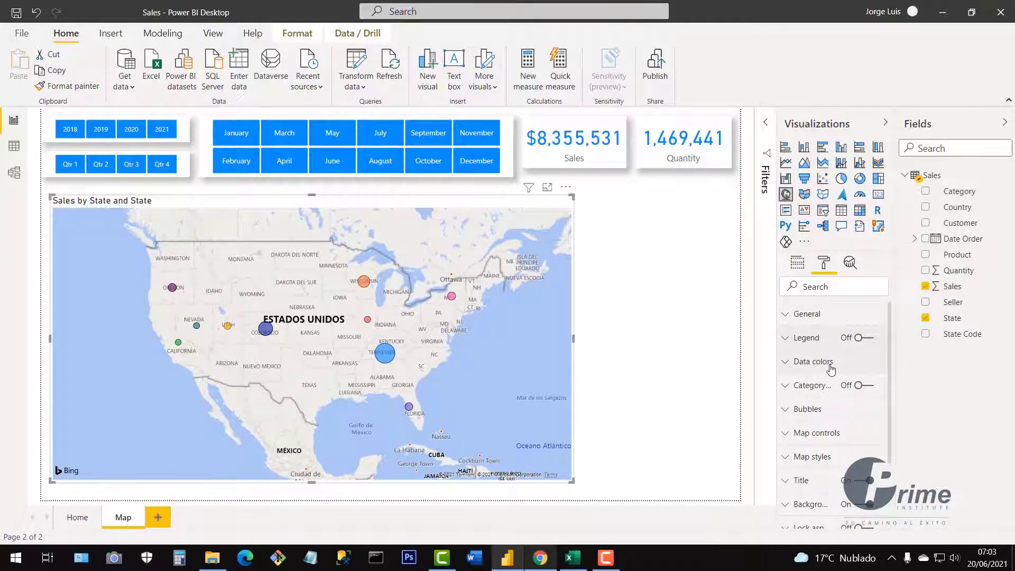
- Change Tennessee's data color to a custom green, #0ADD15
{"action": "left_click", "coordinate": [786, 369]}
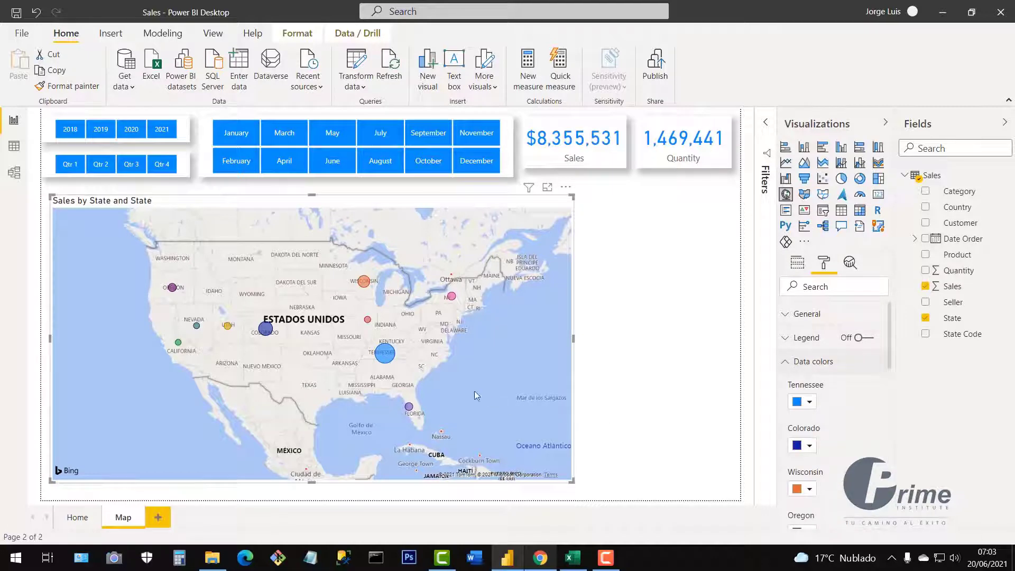
{"action": "left_click", "coordinate": [809, 402]}
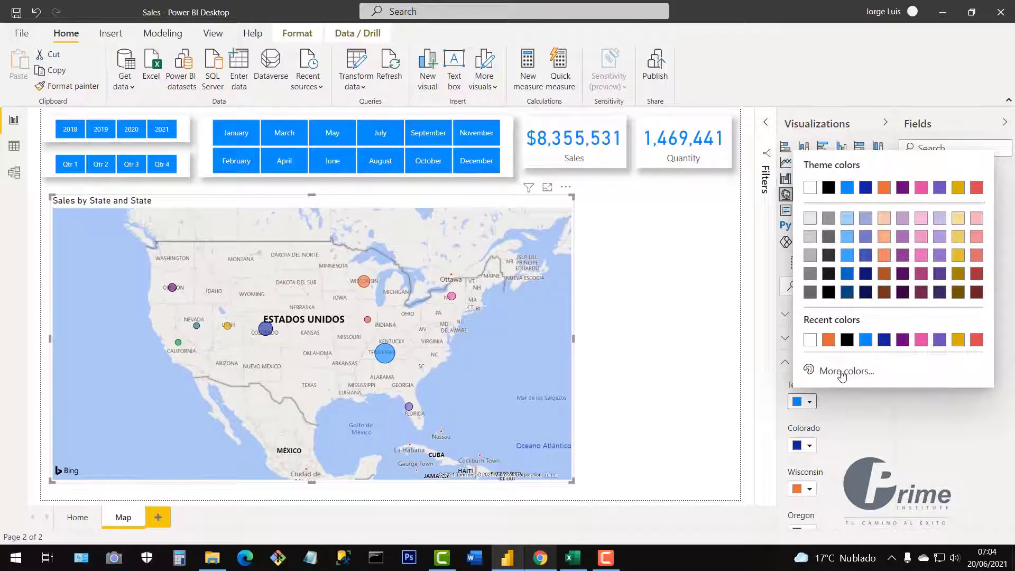
{"action": "left_click", "coordinate": [845, 371]}
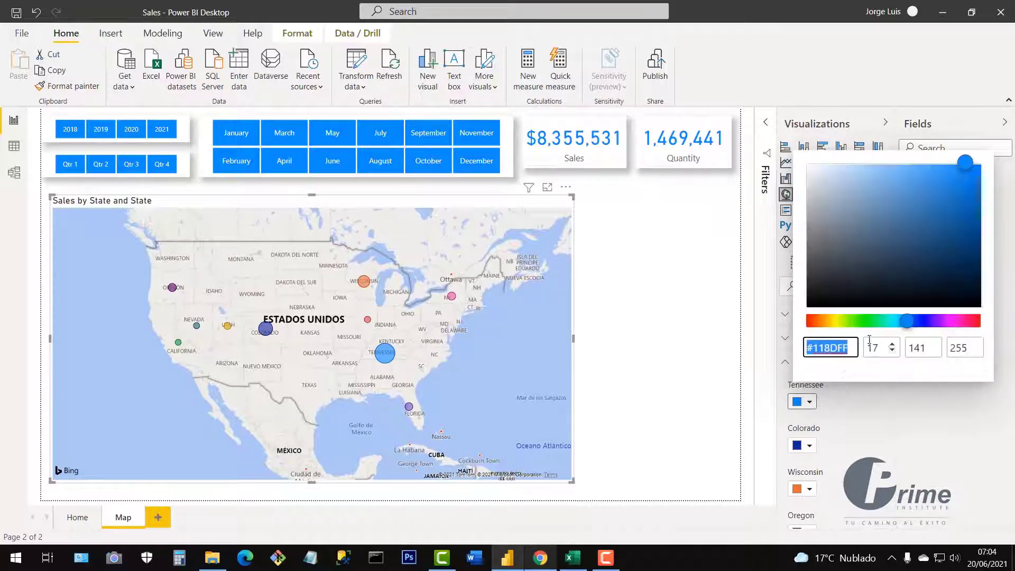
{"action": "left_click", "coordinate": [866, 321]}
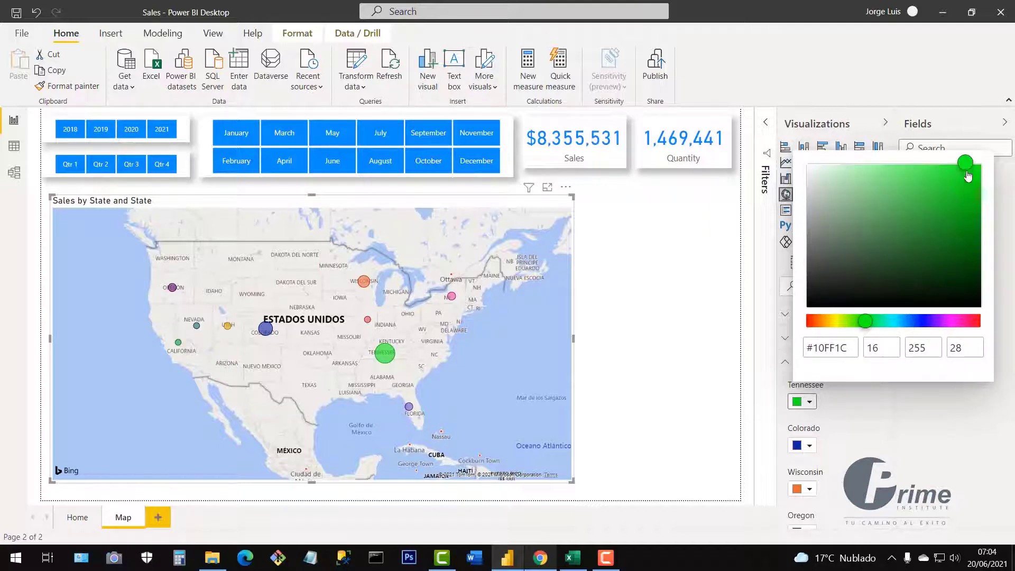
{"action": "left_click_drag", "start_coordinate": [969, 172], "coordinate": [973, 189]}
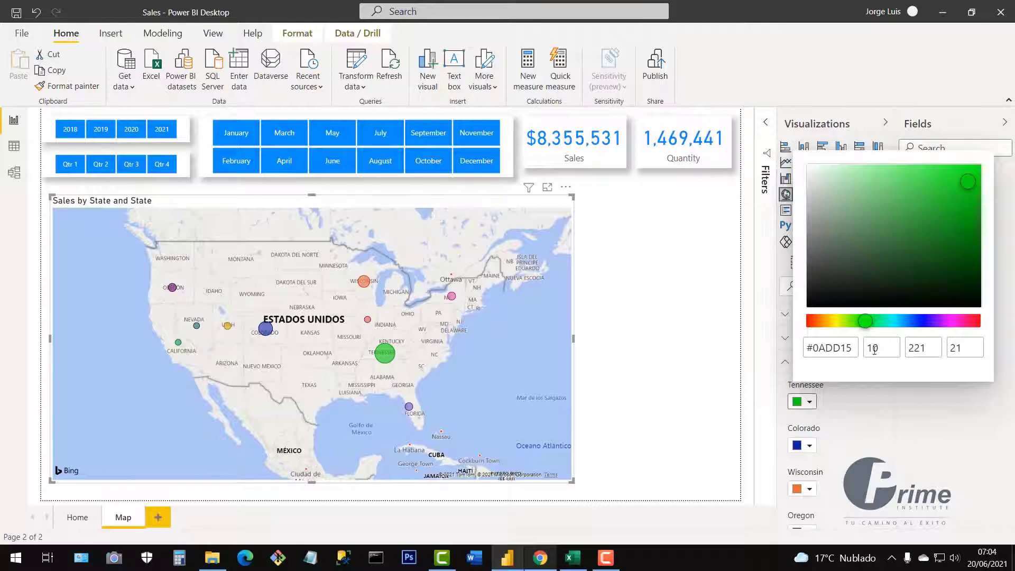
{"action": "left_click", "coordinate": [834, 405]}
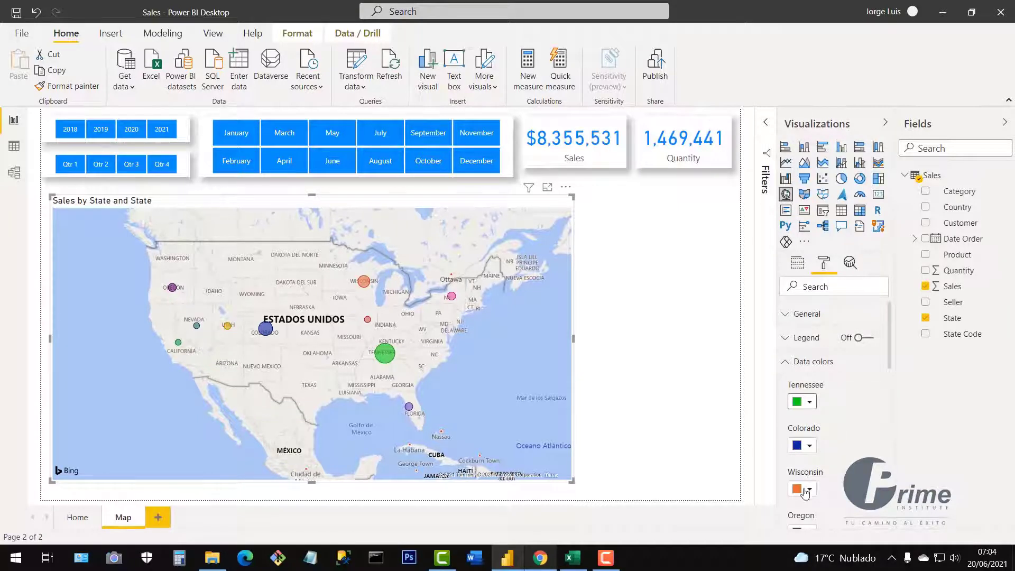
{"action": "left_click", "coordinate": [788, 365]}
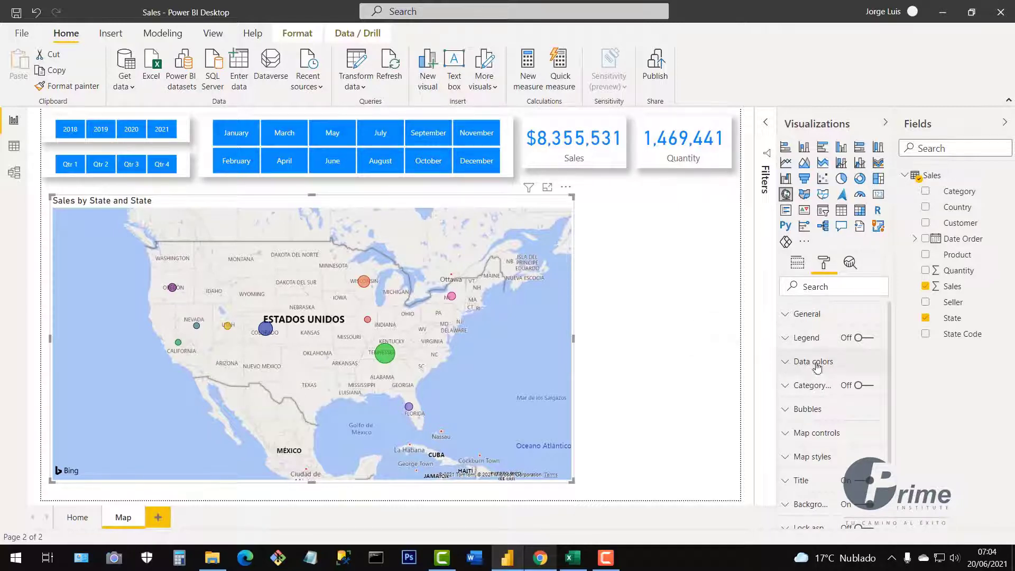
- Enlarge the map bubbles by setting the bubble size to 23
{"action": "left_click", "coordinate": [787, 418]}
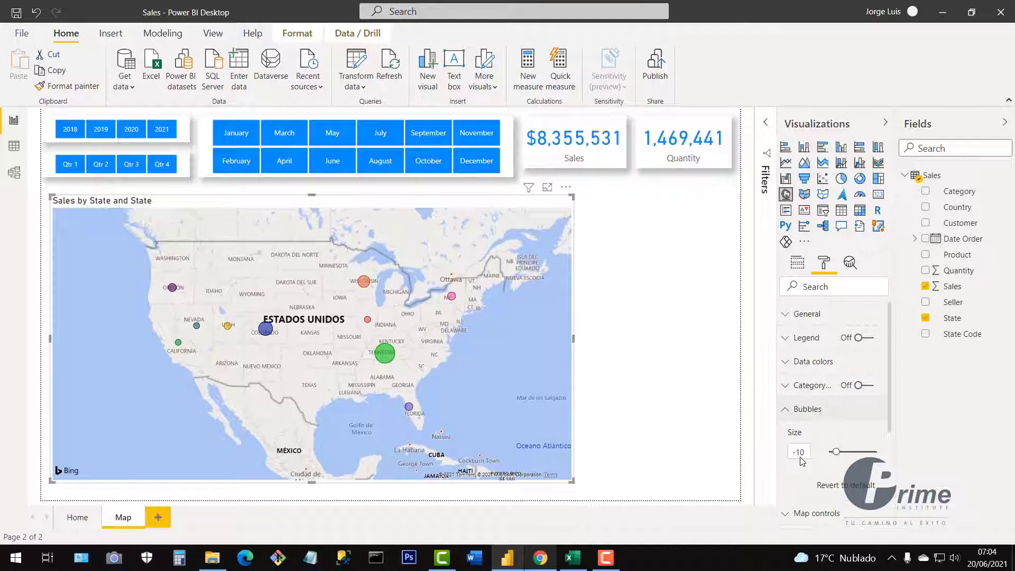
{"action": "left_click_drag", "start_coordinate": [837, 452], "coordinate": [844, 452]}
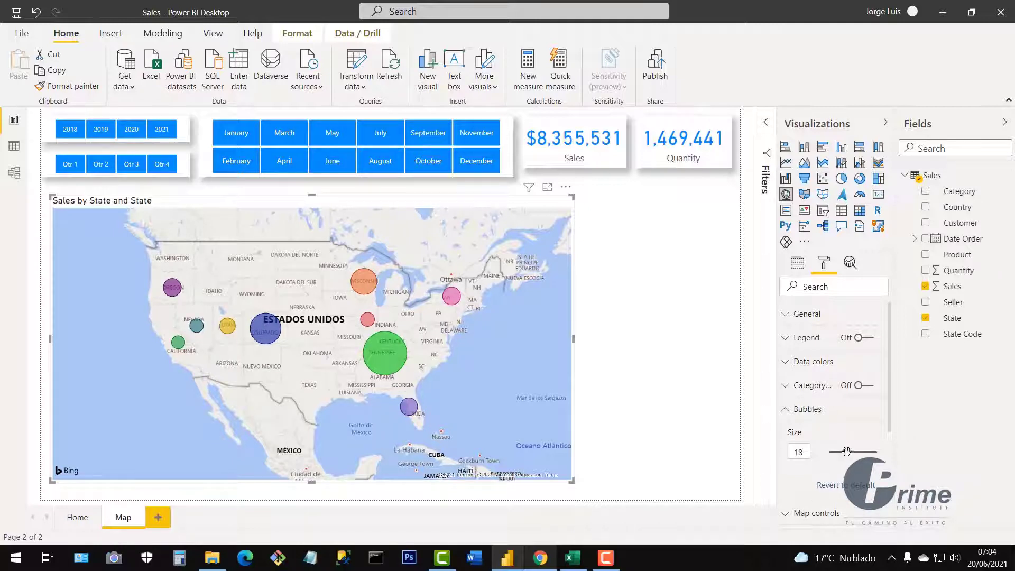
{"action": "left_click_drag", "start_coordinate": [848, 452], "coordinate": [849, 451]}
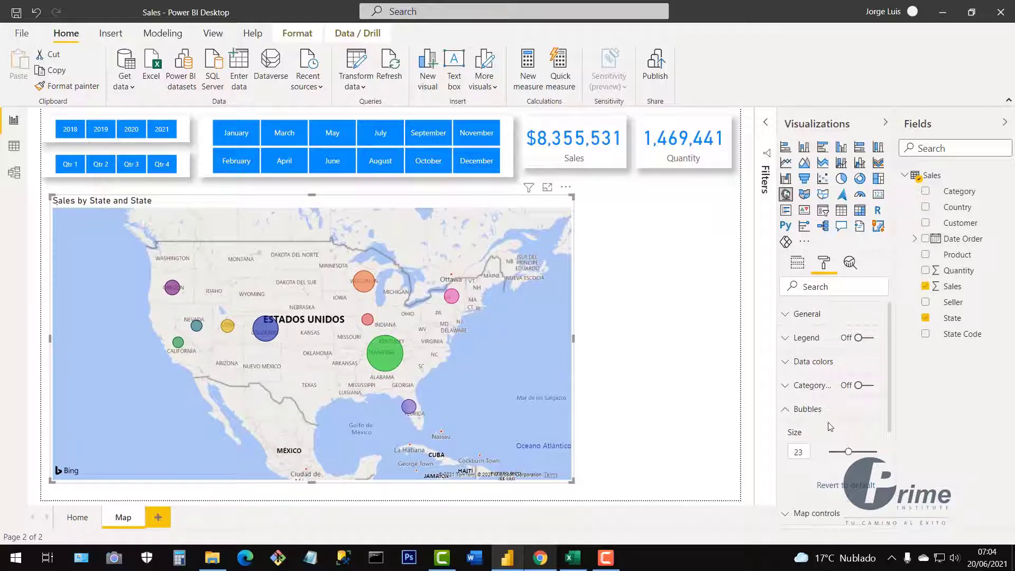
{"action": "left_click", "coordinate": [810, 412]}
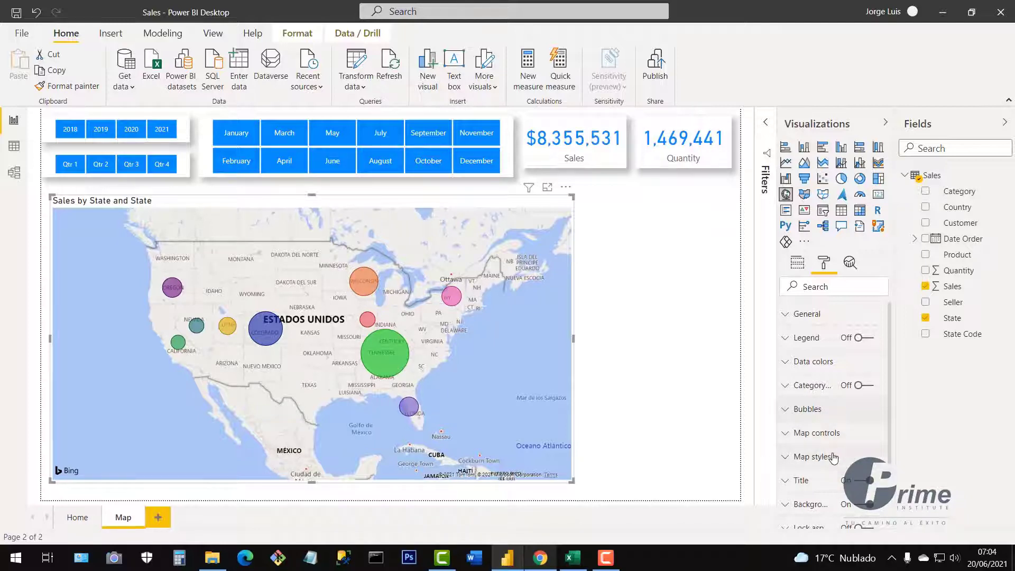
- Turn on the map's zoom buttons in the map controls
{"action": "scroll", "coordinate": [865, 435], "scroll_direction": "down", "scroll_amount": 2}
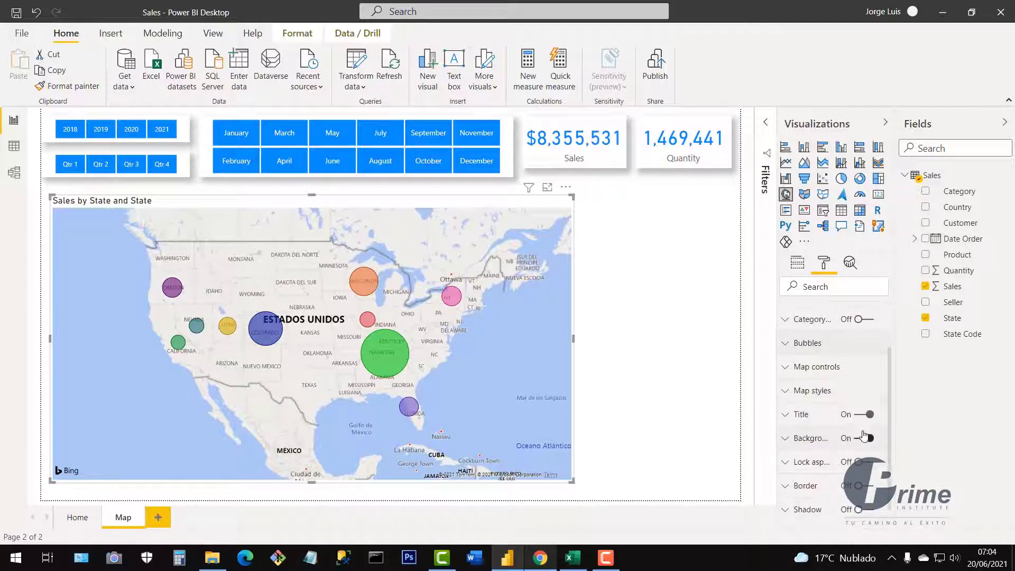
{"action": "left_click", "coordinate": [786, 368]}
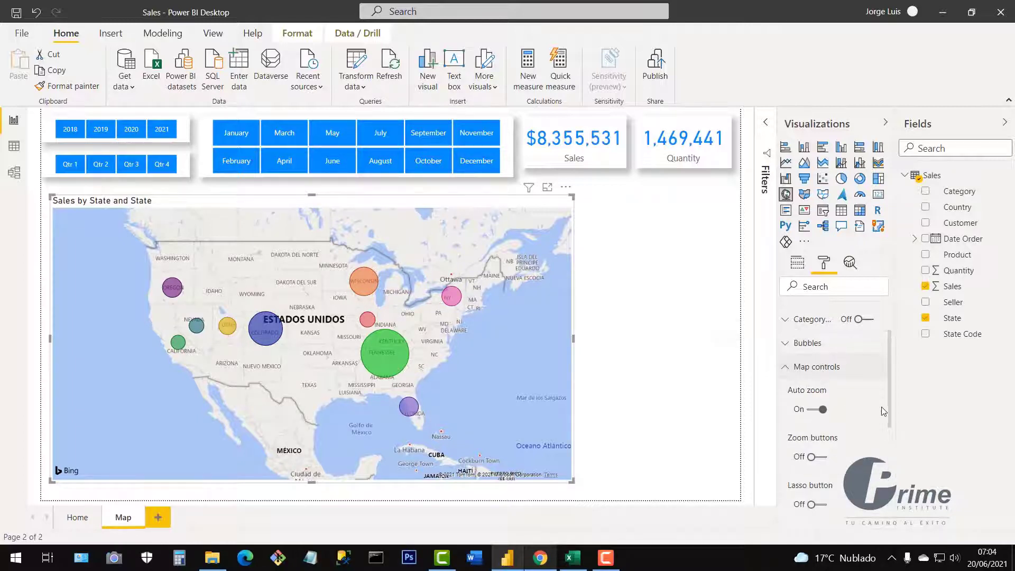
{"action": "scroll", "coordinate": [891, 423], "scroll_direction": "down", "scroll_amount": 3}
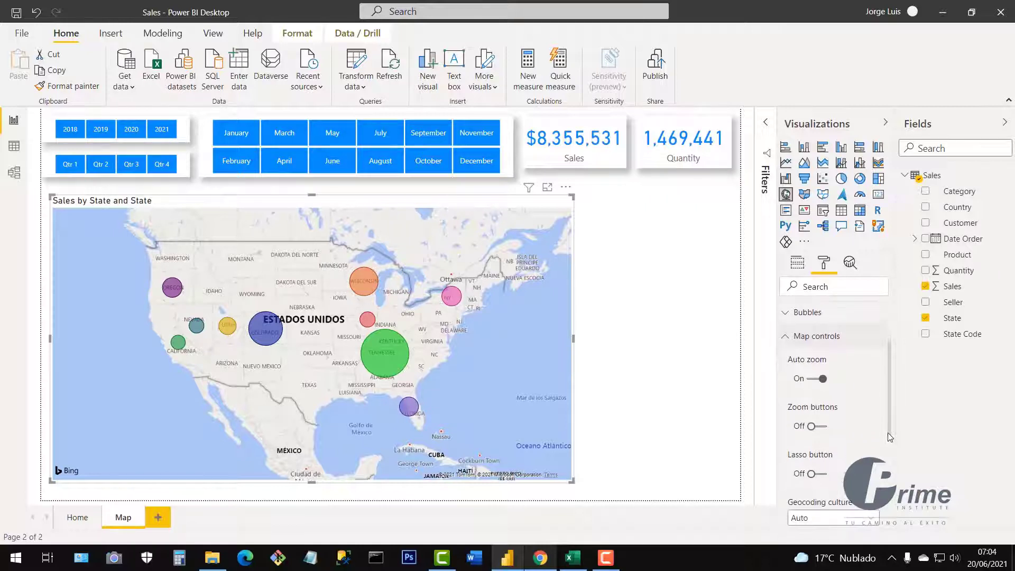
{"action": "left_click", "coordinate": [825, 417]}
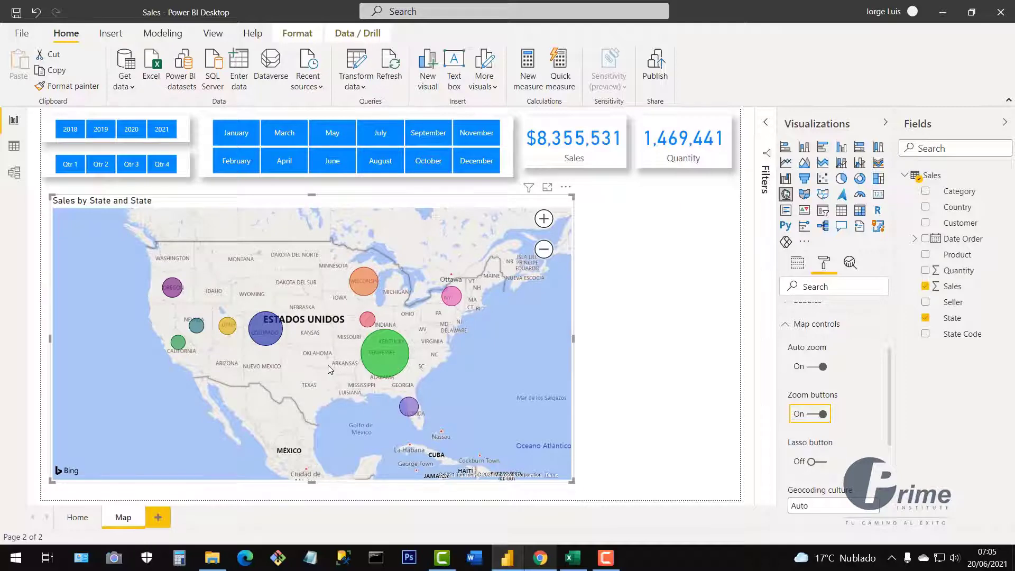
- Zoom in and out of the map with the zoom buttons and the mouse wheel to test navigation
{"action": "scroll", "coordinate": [329, 363], "scroll_direction": "up", "scroll_amount": 3}
{"action": "scroll", "coordinate": [326, 360], "scroll_direction": "down", "scroll_amount": 3}
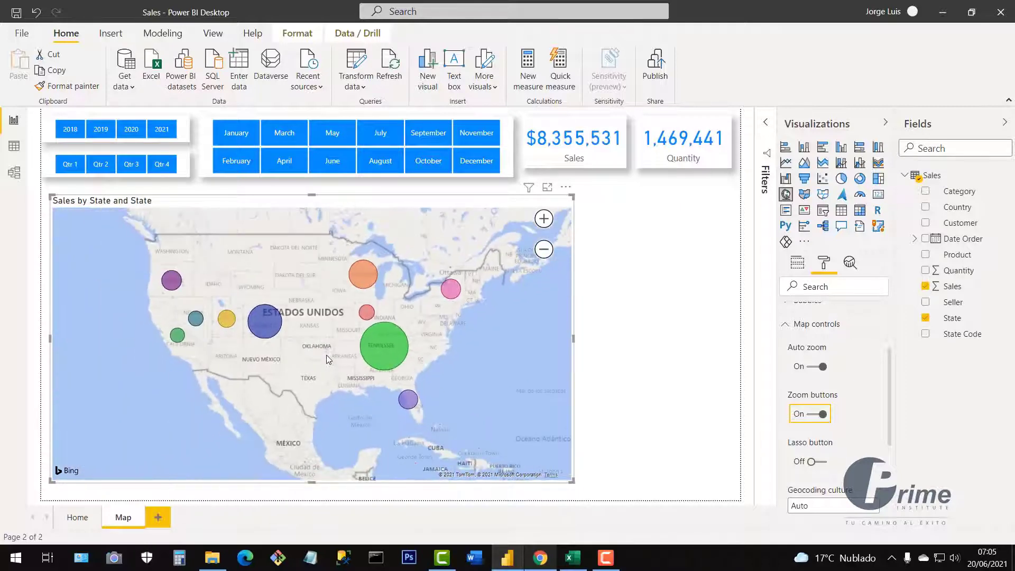
{"action": "scroll", "coordinate": [327, 359], "scroll_direction": "up", "scroll_amount": 5}
{"action": "scroll", "coordinate": [327, 360], "scroll_direction": "down", "scroll_amount": 5}
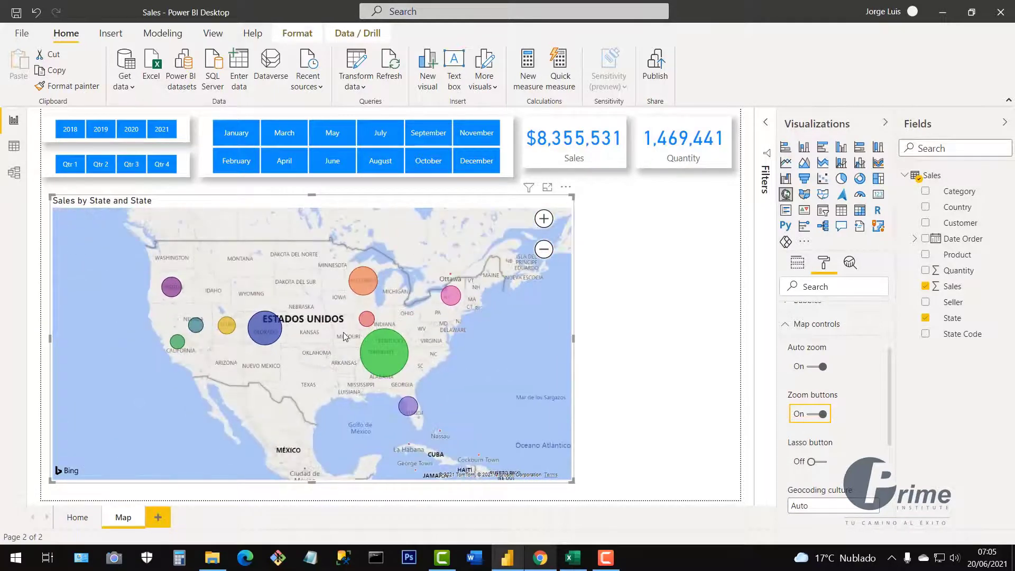
{"action": "left_click", "coordinate": [543, 220]}
{"action": "left_click", "coordinate": [543, 251]}
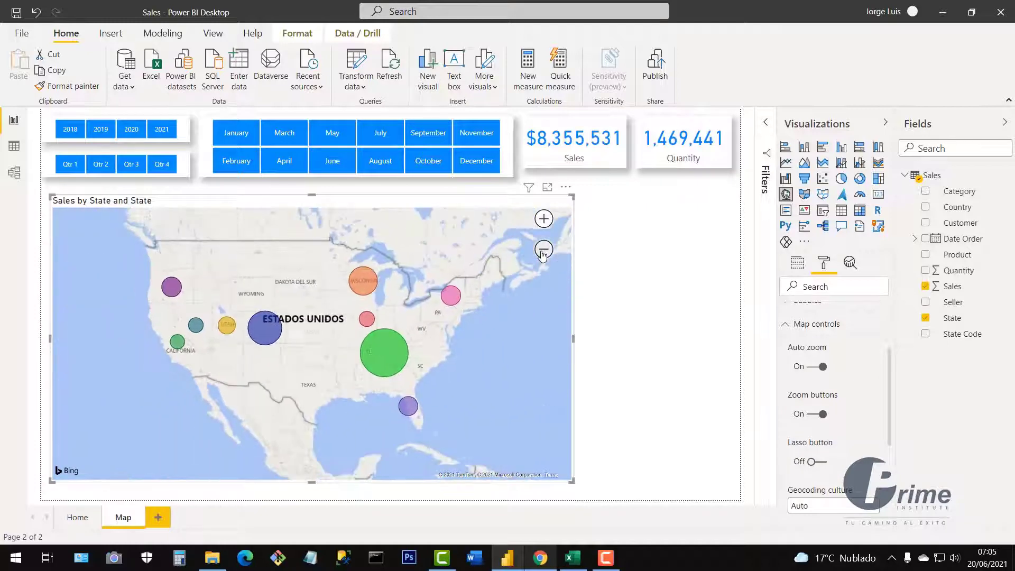
{"action": "left_click", "coordinate": [544, 221]}
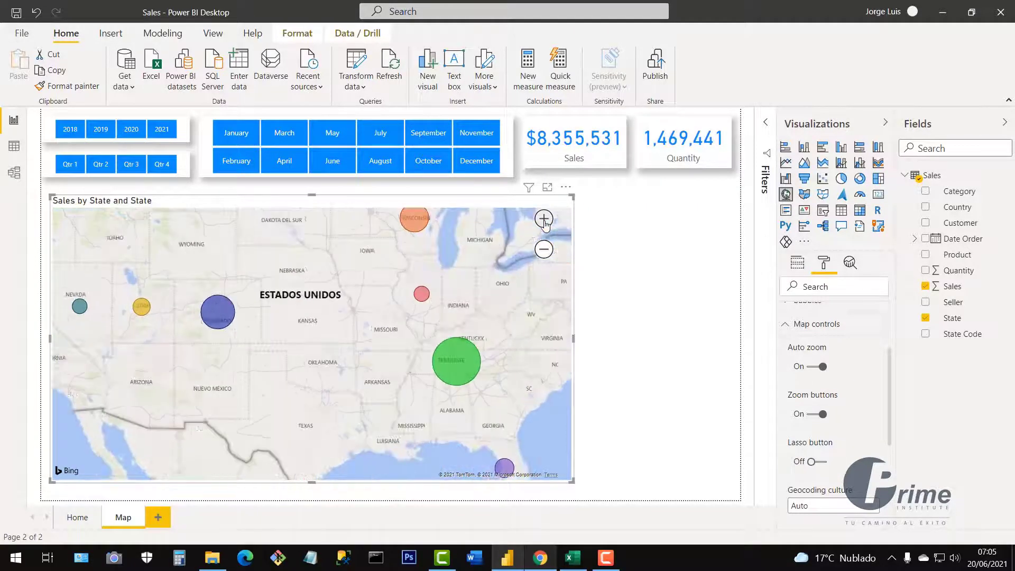
{"action": "left_click", "coordinate": [544, 249]}
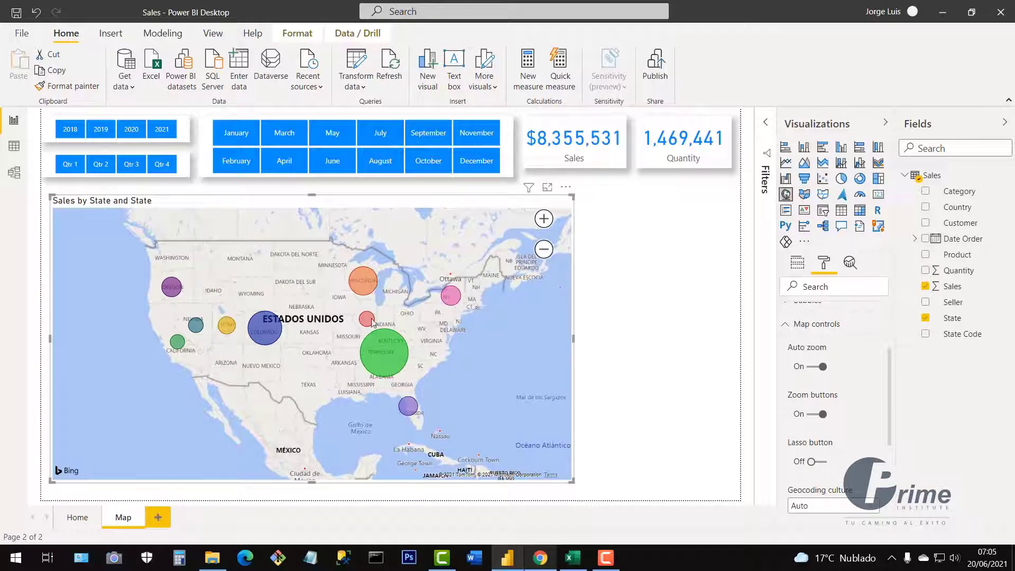
{"action": "left_click", "coordinate": [545, 221]}
{"action": "left_click", "coordinate": [544, 250]}
{"action": "scroll", "coordinate": [305, 374], "scroll_direction": "up", "scroll_amount": 3}
{"action": "scroll", "coordinate": [305, 374], "scroll_direction": "down", "scroll_amount": 3}
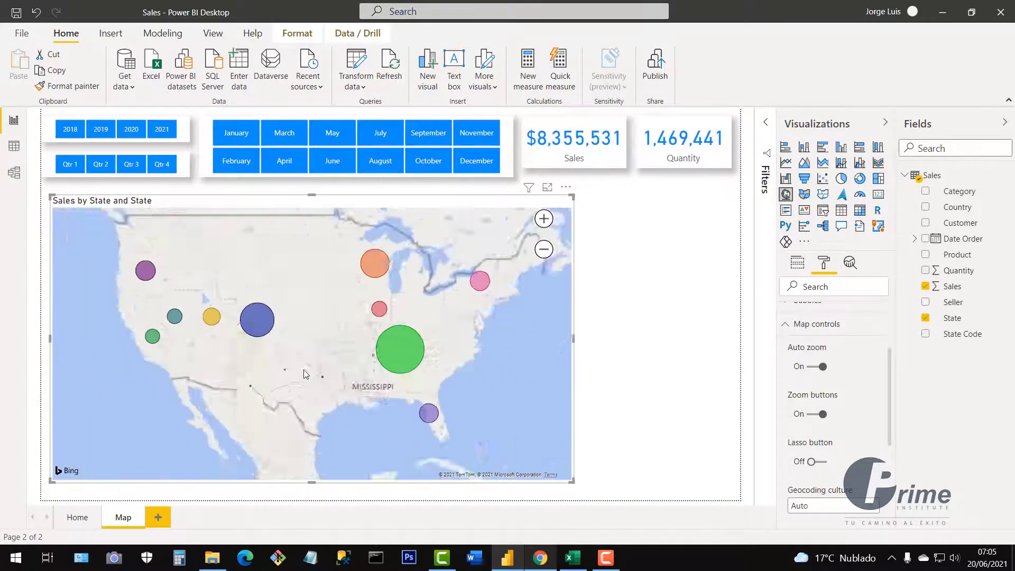
{"action": "scroll", "coordinate": [304, 373], "scroll_direction": "down", "scroll_amount": 2}
{"action": "scroll", "coordinate": [305, 370], "scroll_direction": "up", "scroll_amount": 4}
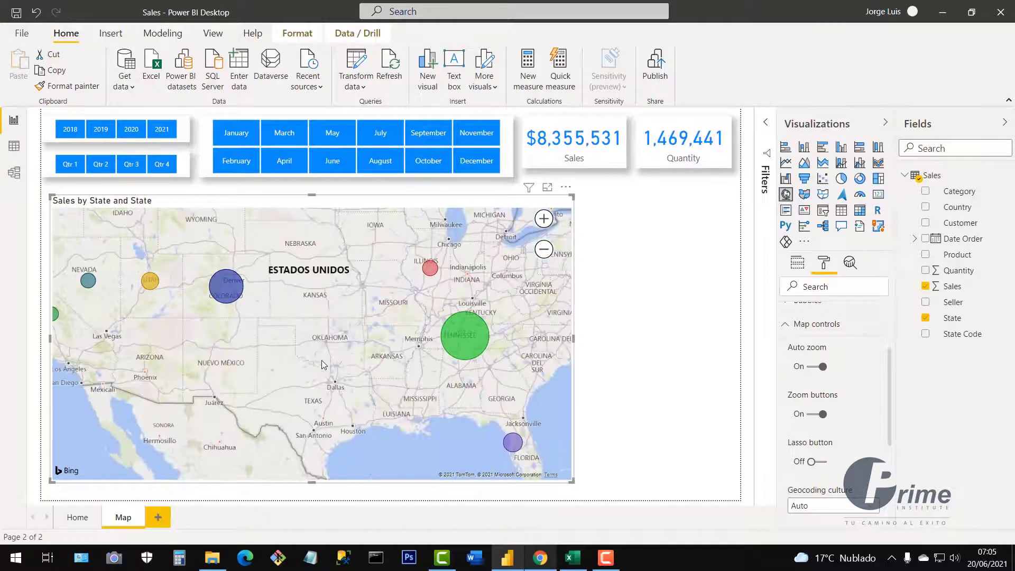
{"action": "scroll", "coordinate": [324, 365], "scroll_direction": "down", "scroll_amount": 3}
{"action": "scroll", "coordinate": [385, 260], "scroll_direction": "up", "scroll_amount": 3}
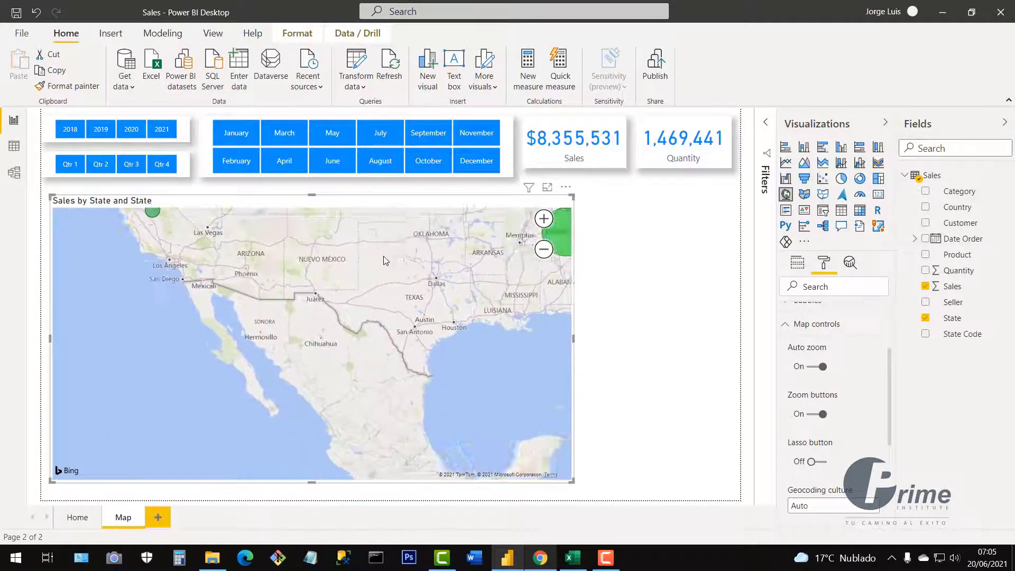
{"action": "scroll", "coordinate": [385, 260], "scroll_direction": "down", "scroll_amount": 3}
{"action": "scroll", "coordinate": [390, 401], "scroll_direction": "up", "scroll_amount": 3}
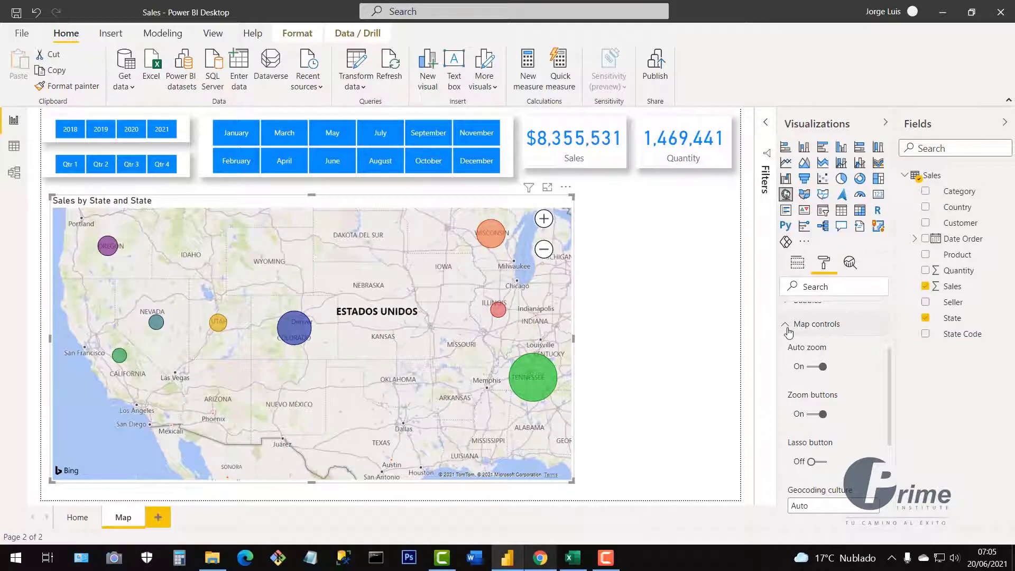
- Set the map style theme to Aerial
{"action": "left_click", "coordinate": [788, 331]}
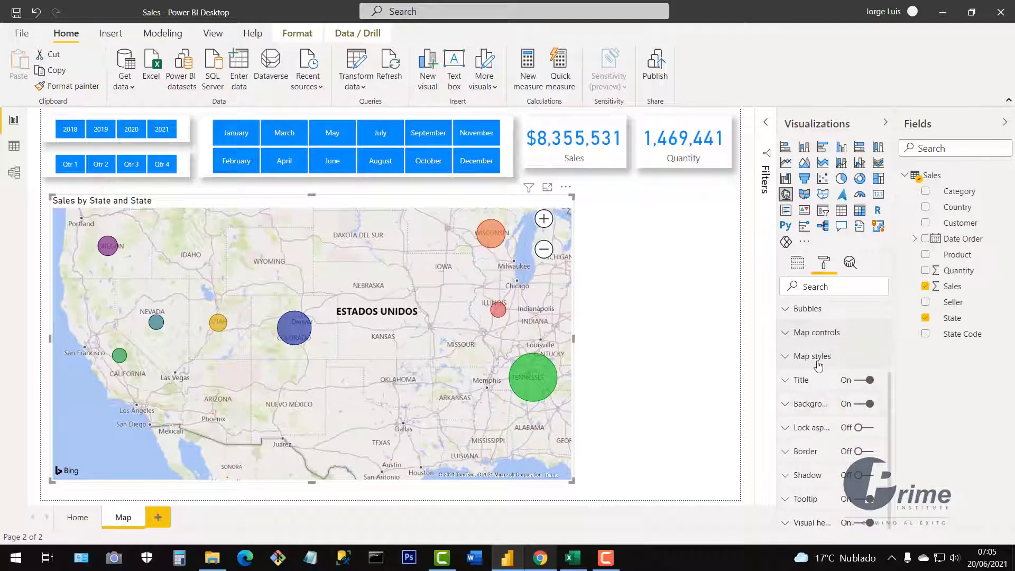
{"action": "left_click", "coordinate": [786, 357]}
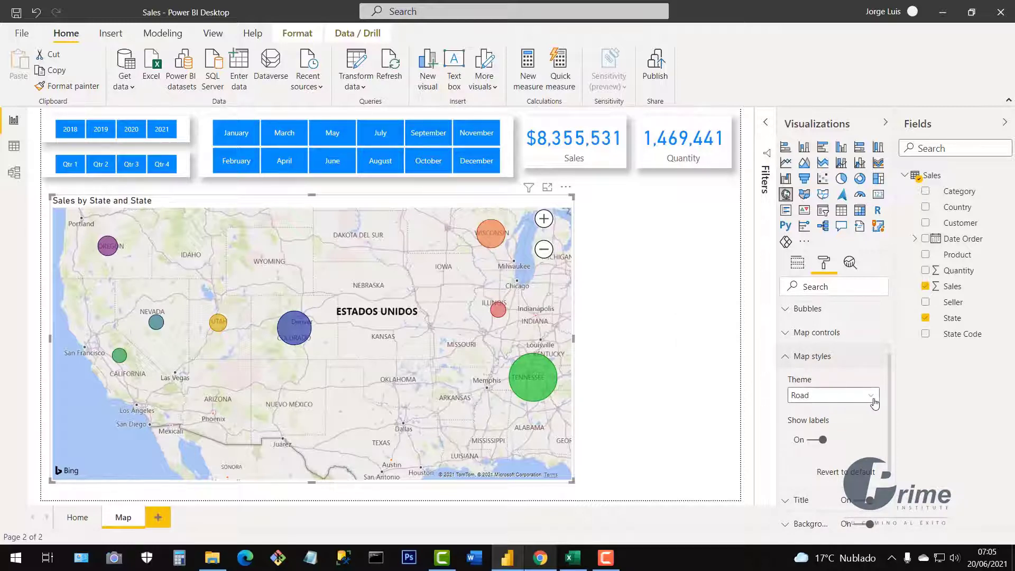
{"action": "left_click", "coordinate": [817, 401]}
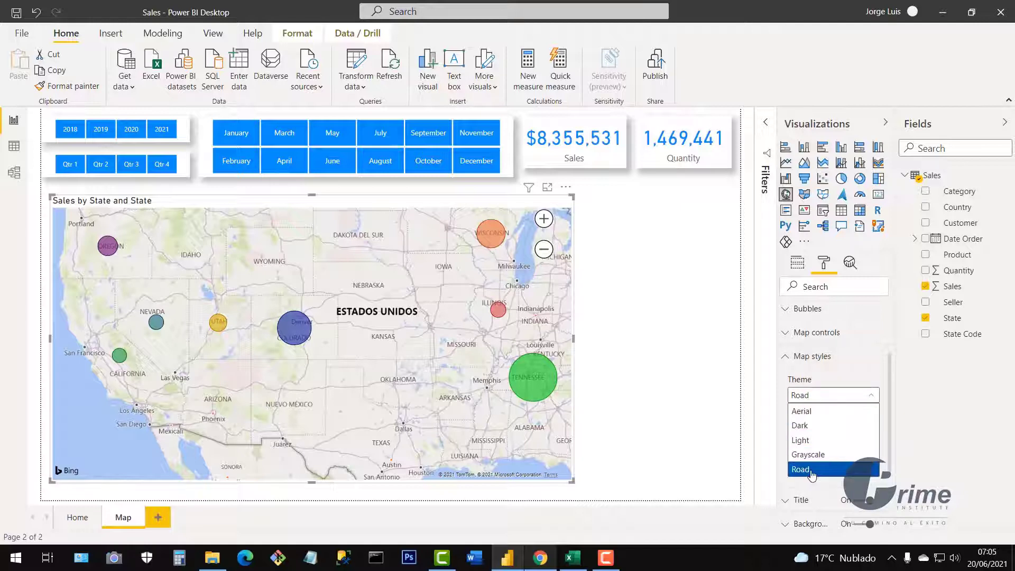
{"action": "left_click", "coordinate": [810, 415]}
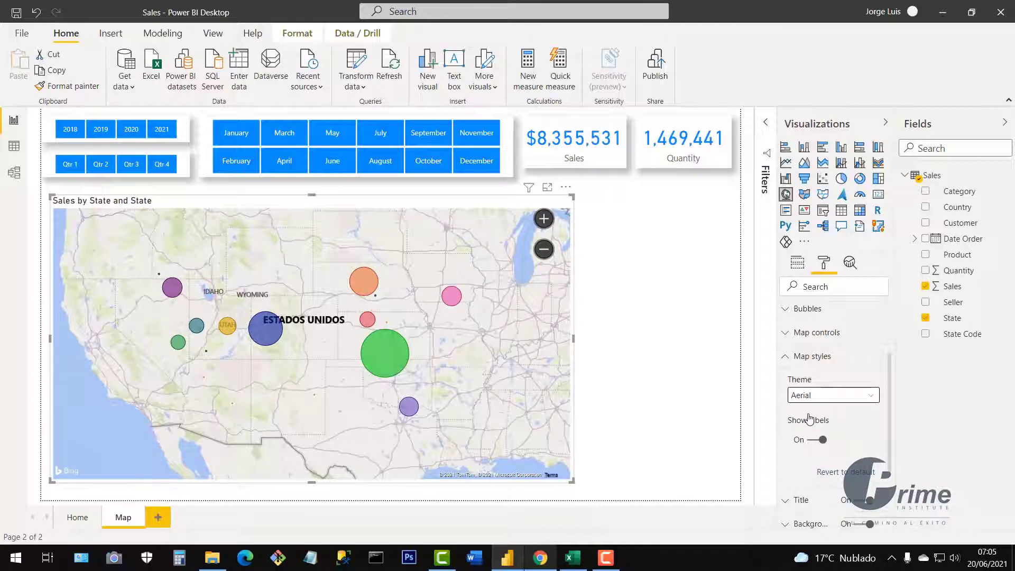
- Preview the Dark, Light and Grayscale map themes, and finally set the map style theme to Road
{"action": "scroll", "coordinate": [376, 378], "scroll_direction": "down", "scroll_amount": 1}
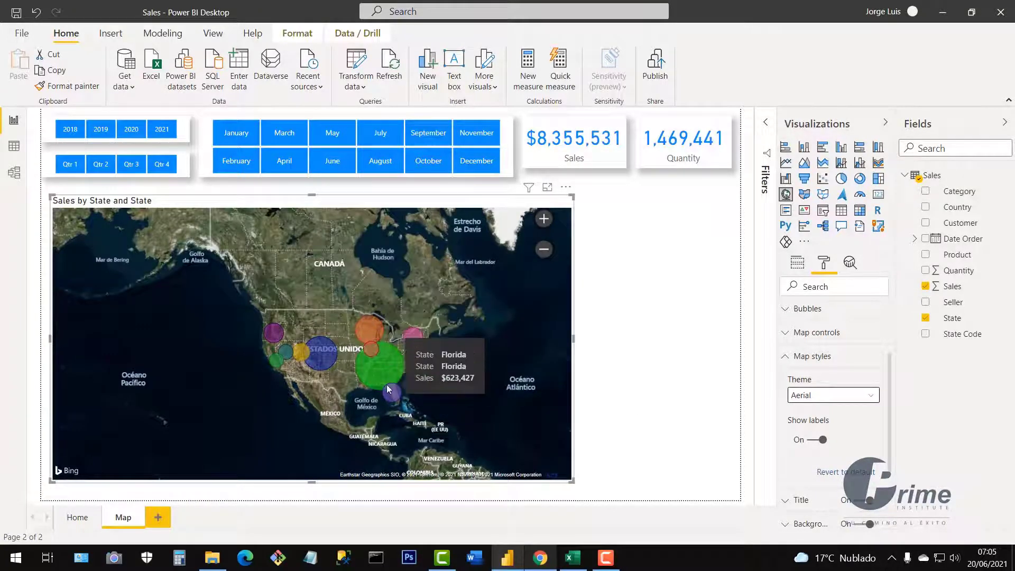
{"action": "scroll", "coordinate": [389, 390], "scroll_direction": "up", "scroll_amount": 1}
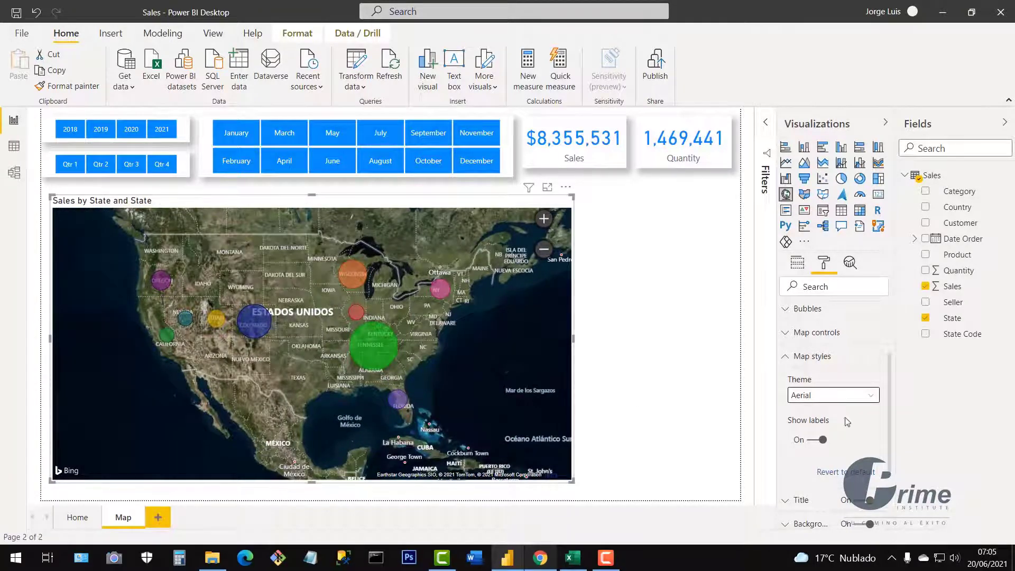
{"action": "left_click", "coordinate": [839, 398]}
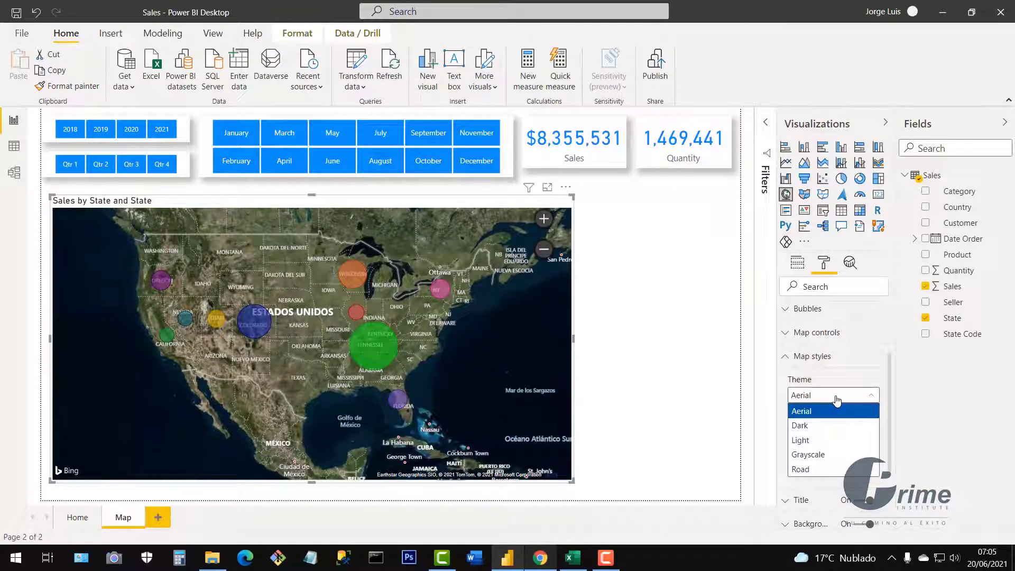
{"action": "left_click", "coordinate": [801, 427]}
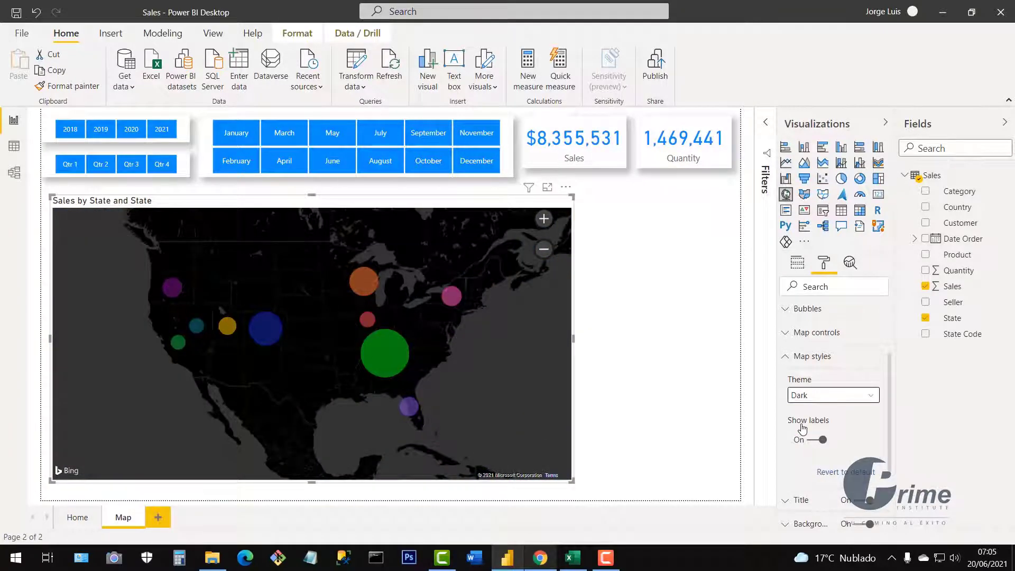
{"action": "mouse_move", "coordinate": [304, 345]}
{"action": "left_mouse_down"}
{"action": "mouse_move", "coordinate": [348, 363]}
{"action": "mouse_move", "coordinate": [317, 350]}
{"action": "left_mouse_up"}
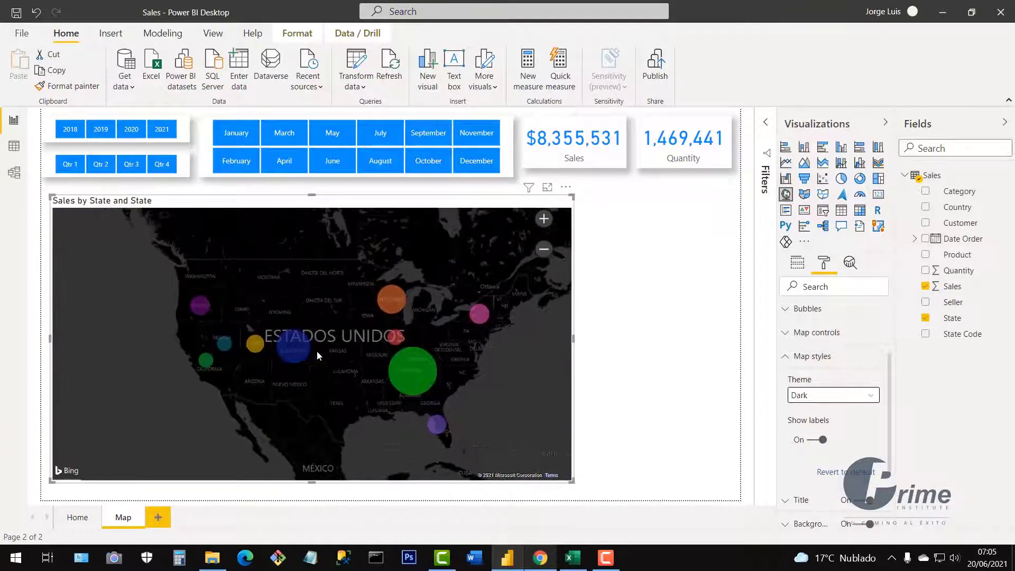
{"action": "left_click", "coordinate": [838, 398]}
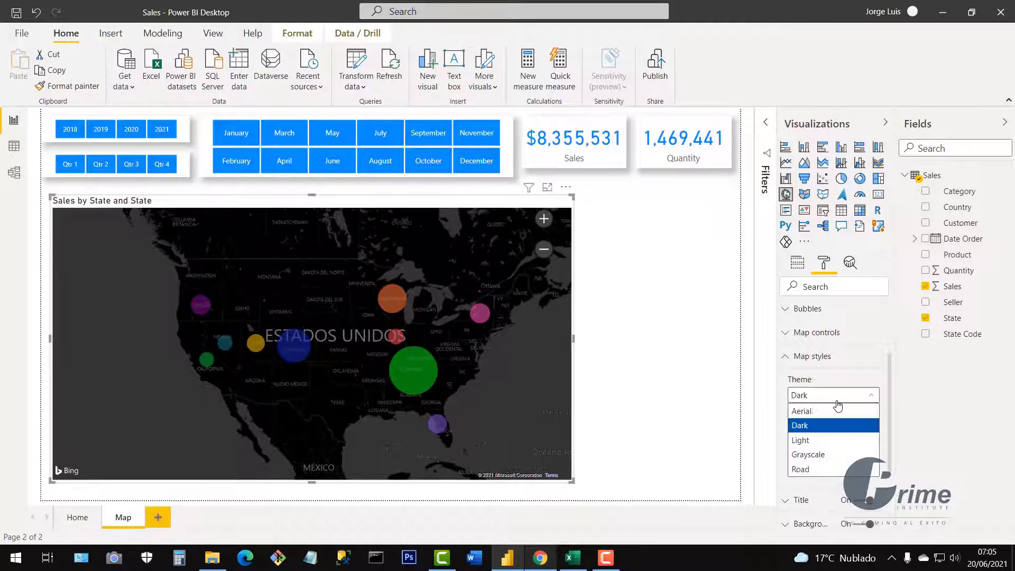
{"action": "left_click", "coordinate": [818, 441]}
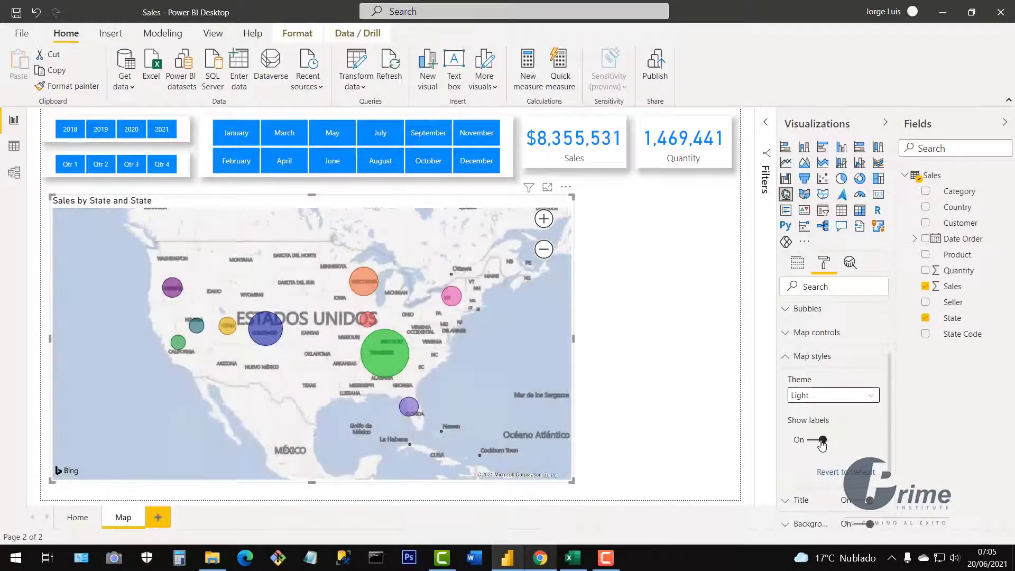
{"action": "left_click", "coordinate": [834, 402]}
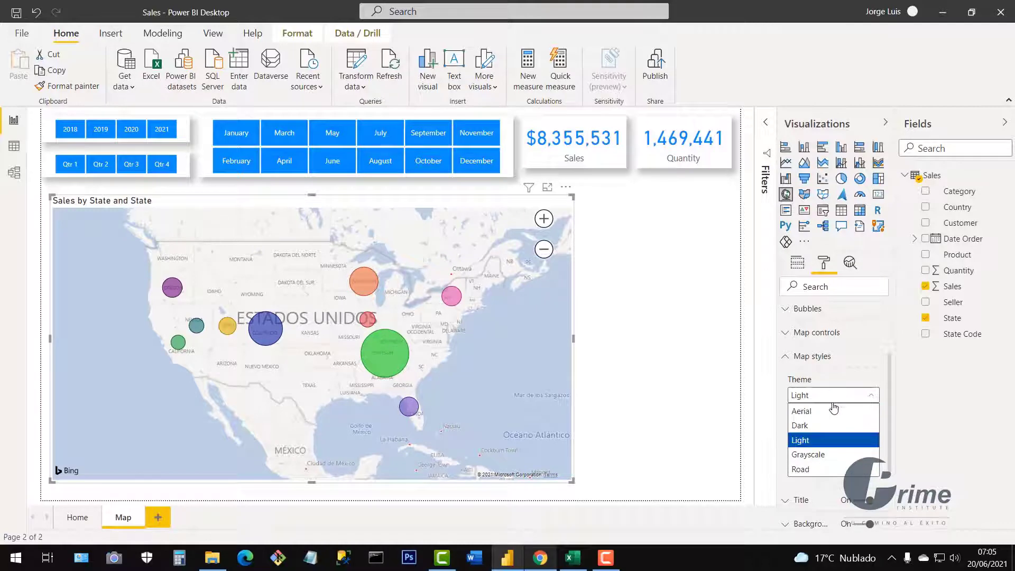
{"action": "left_click", "coordinate": [829, 456]}
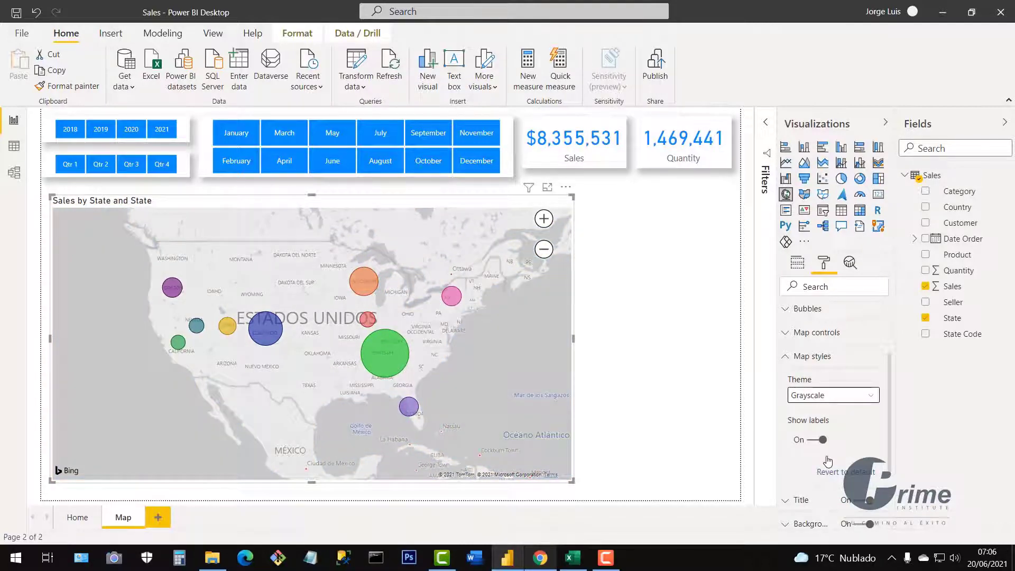
{"action": "left_click", "coordinate": [815, 403]}
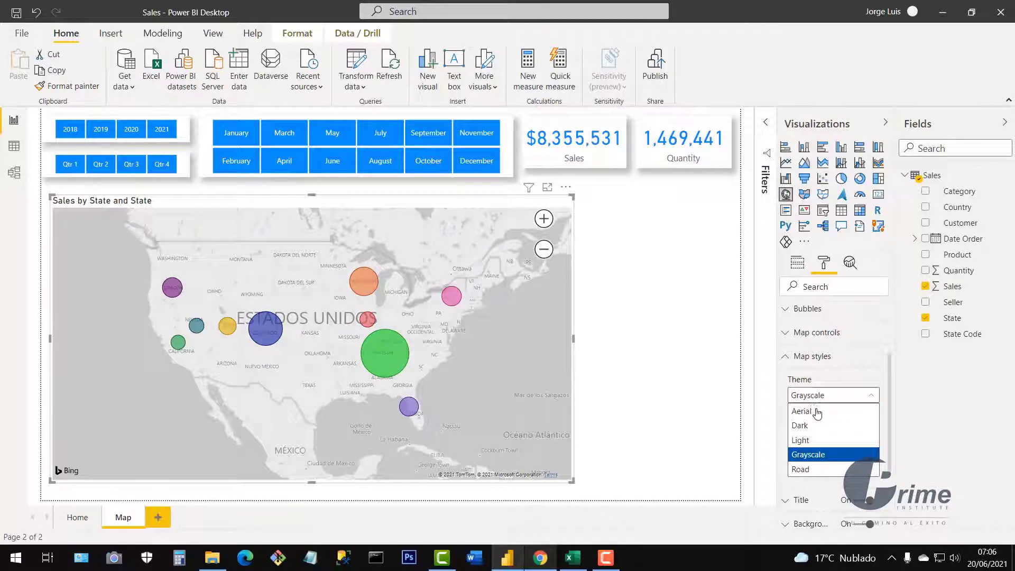
{"action": "left_click", "coordinate": [815, 470]}
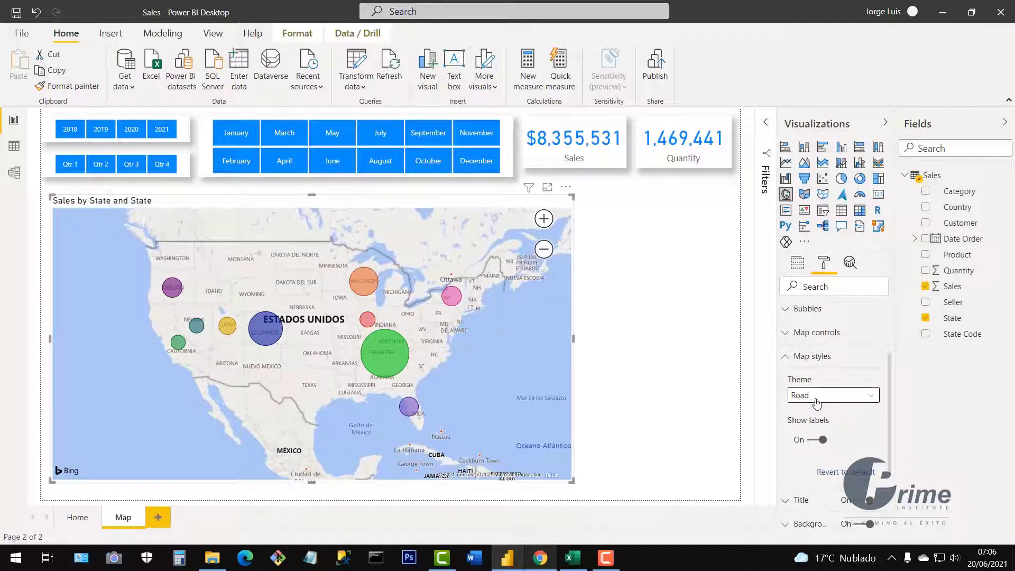
- Rename the map visual's title to "Sales by State"
{"action": "left_click", "coordinate": [786, 359]}
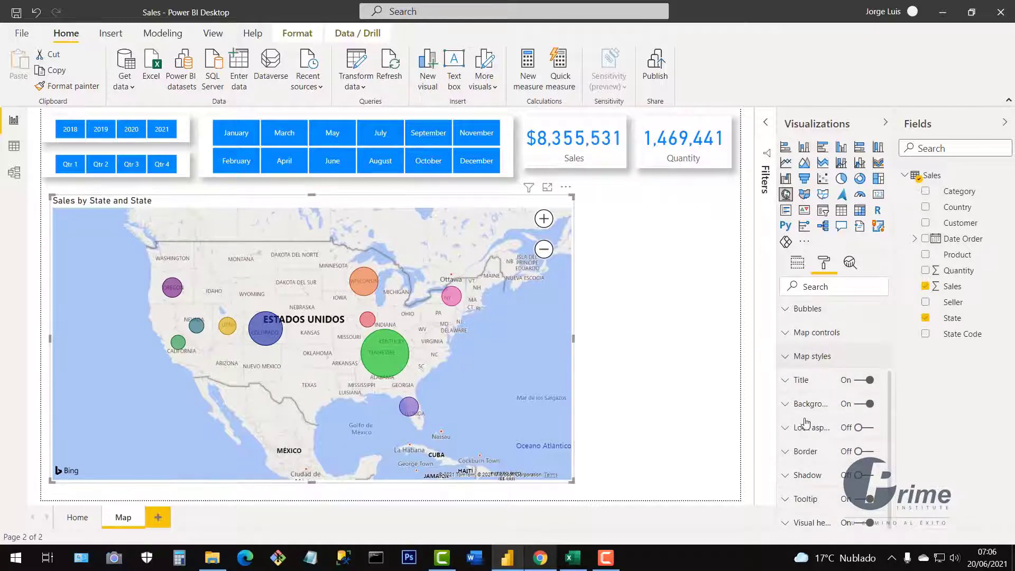
{"action": "left_click", "coordinate": [786, 384]}
{"action": "left_click", "coordinate": [806, 421]}
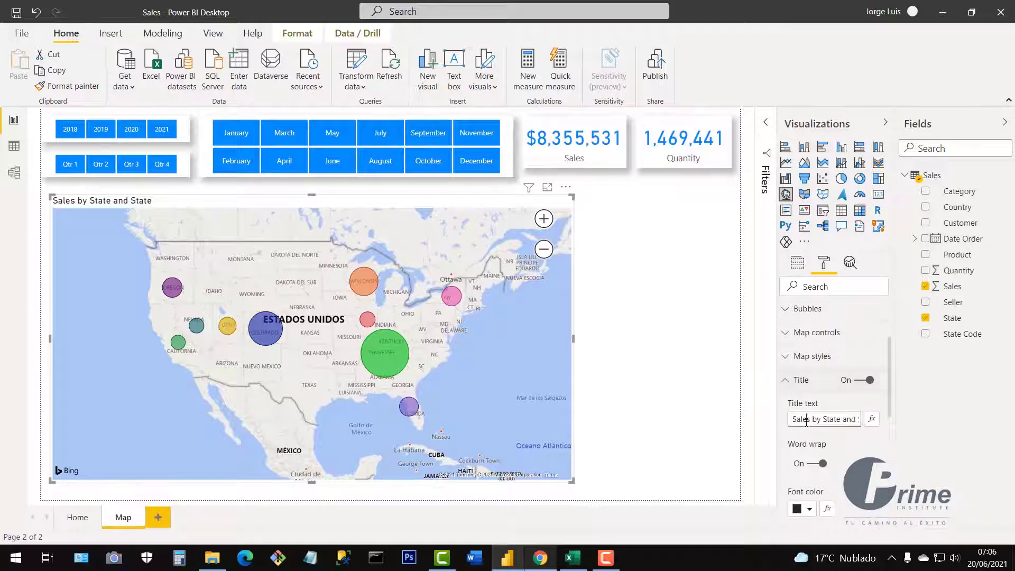
{"action": "left_click_drag", "start_coordinate": [821, 421], "coordinate": [851, 422]}
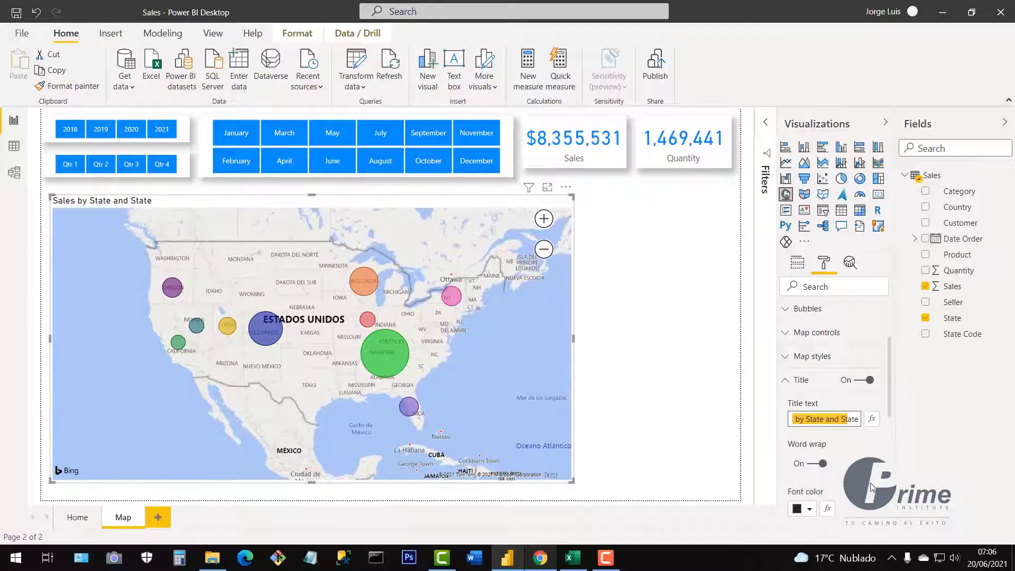
{"action": "left_click", "coordinate": [840, 421]}
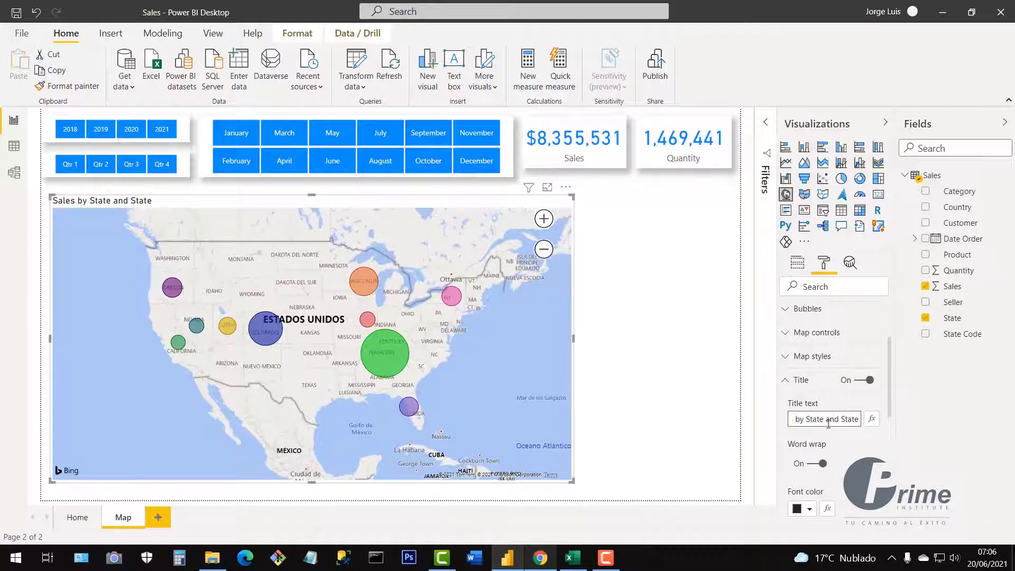
{"action": "left_click_drag", "start_coordinate": [829, 419], "coordinate": [872, 421]}
{"action": "key", "text": "BackSpace"}
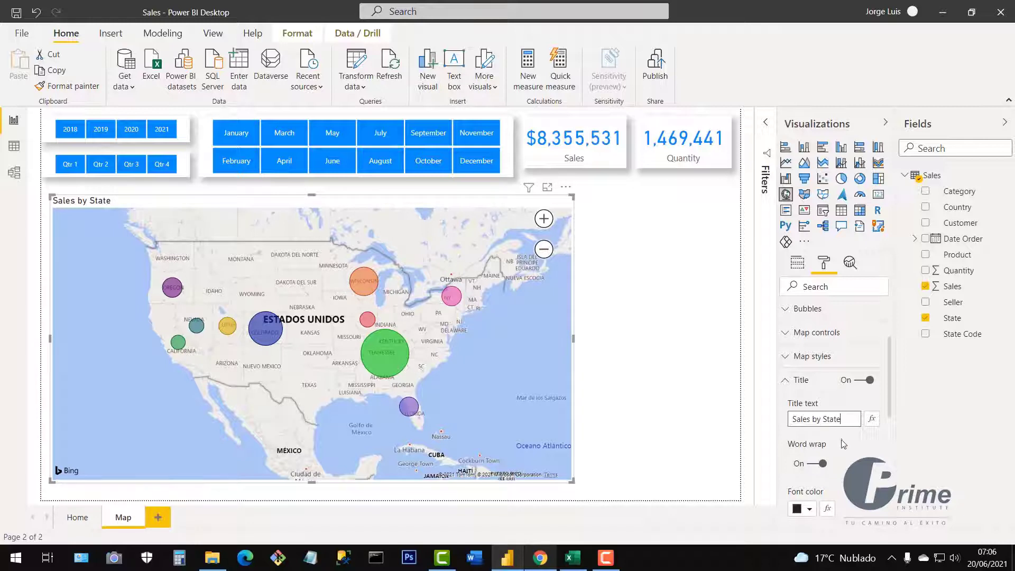
- Center the map title and increase its text size to 19 pt
{"action": "scroll", "coordinate": [843, 444], "scroll_direction": "down", "scroll_amount": 1}
{"action": "left_click", "coordinate": [812, 526]}
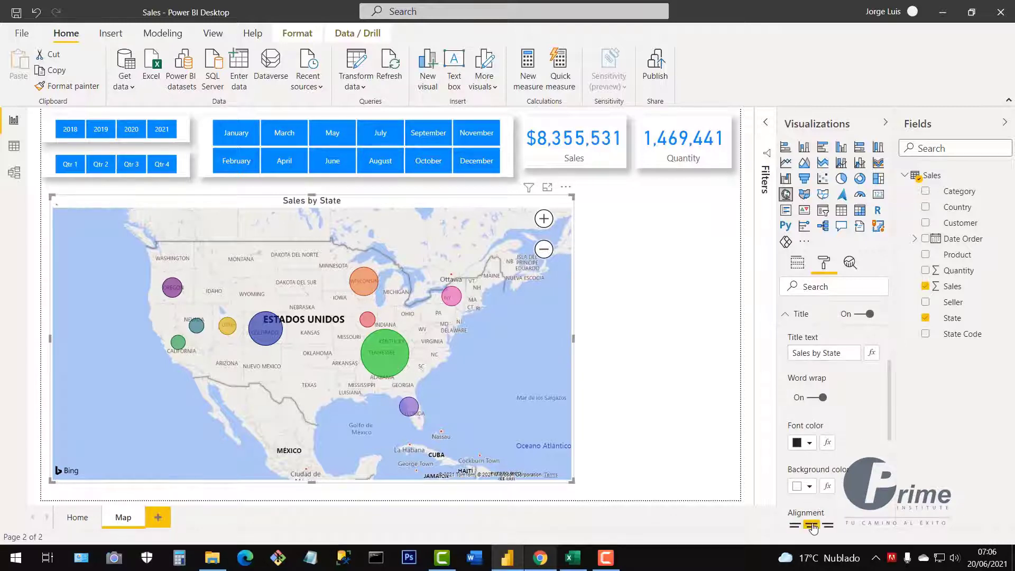
{"action": "scroll", "coordinate": [846, 490], "scroll_direction": "down", "scroll_amount": 1}
{"action": "scroll", "coordinate": [838, 497], "scroll_direction": "down", "scroll_amount": 2}
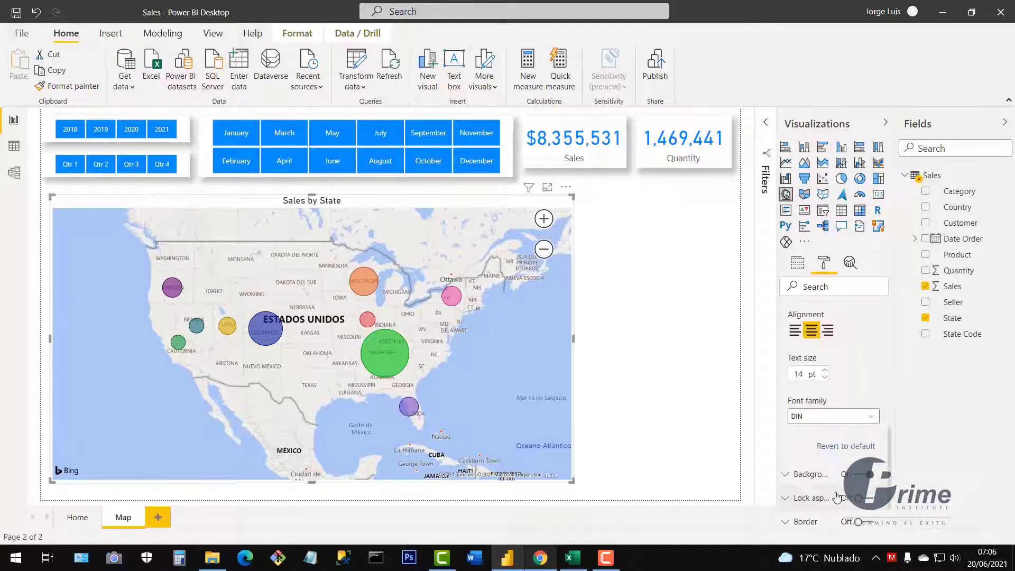
{"action": "left_click", "coordinate": [825, 371]}
{"action": "left_click", "coordinate": [825, 371]}
{"action": "left_click", "coordinate": [825, 371]}
{"action": "left_click", "coordinate": [826, 371]}
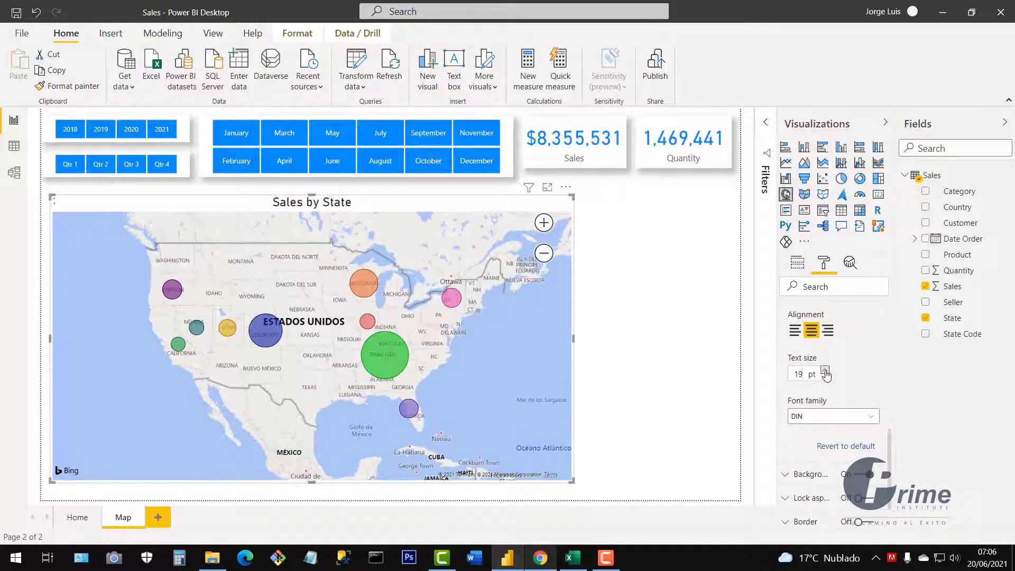
{"action": "left_click", "coordinate": [825, 371]}
- Turn the map title off and back on
{"action": "scroll", "coordinate": [846, 396], "scroll_direction": "up", "scroll_amount": 3}
{"action": "scroll", "coordinate": [846, 398], "scroll_direction": "up", "scroll_amount": 1}
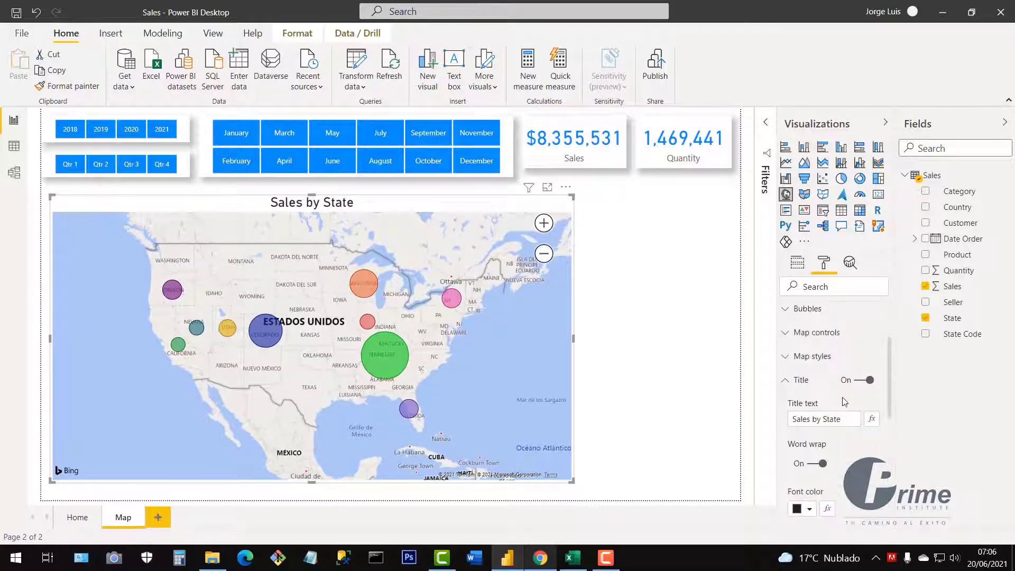
{"action": "left_click", "coordinate": [785, 385]}
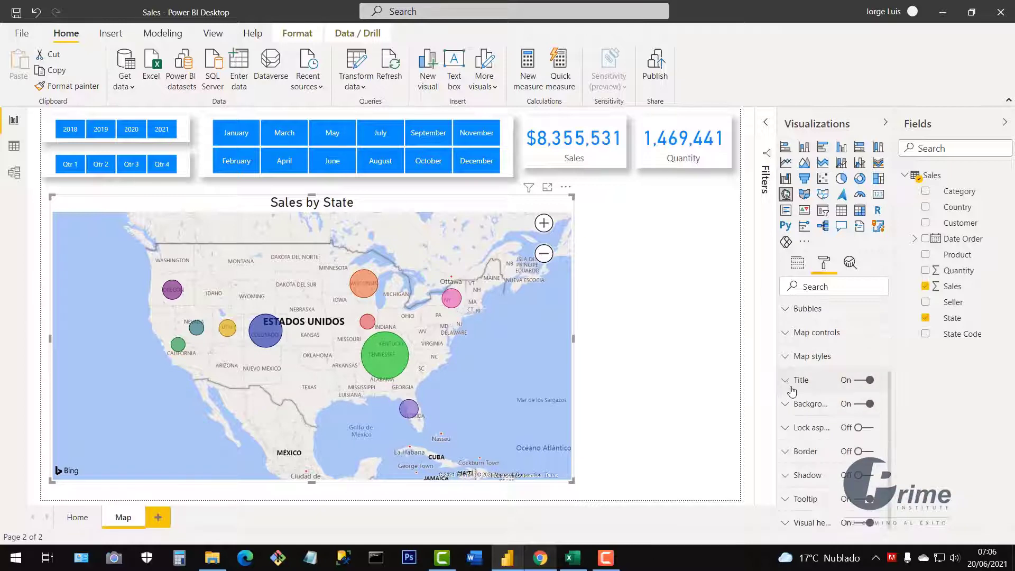
{"action": "left_click", "coordinate": [859, 384]}
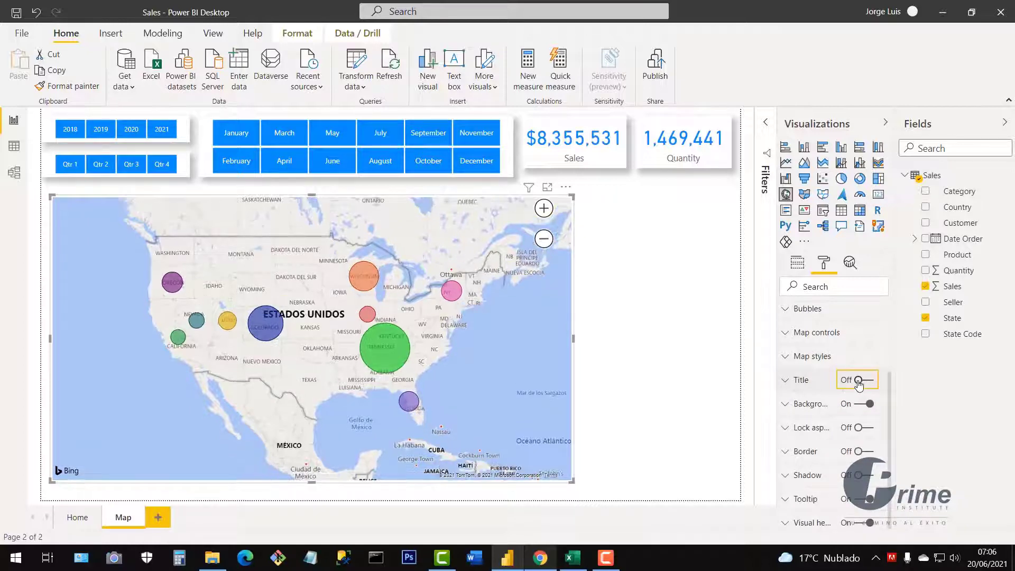
{"action": "left_click", "coordinate": [872, 385]}
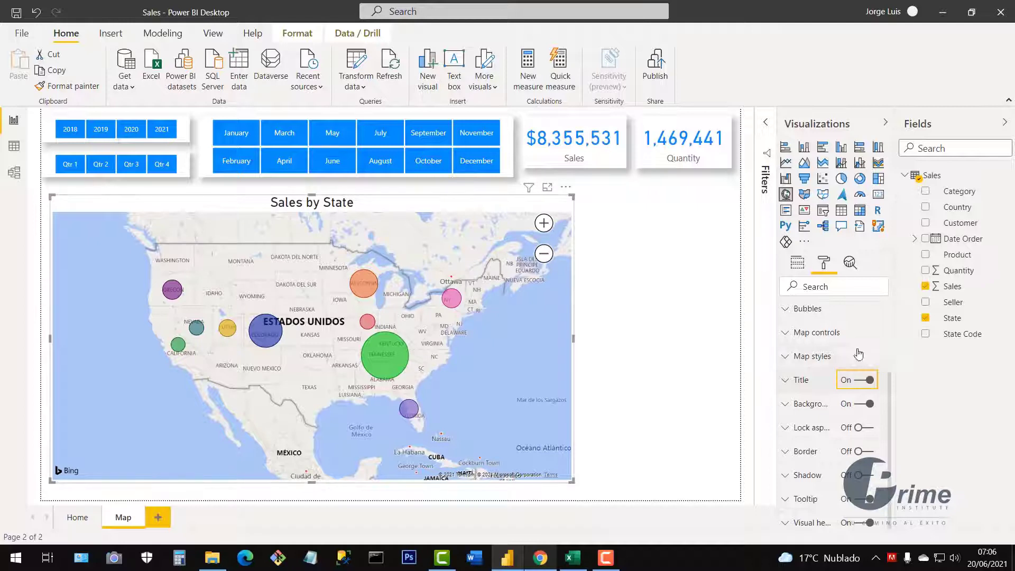
- Add a slicer with the State field and place it to the right of the map
{"action": "scroll", "coordinate": [818, 359], "scroll_direction": "up", "scroll_amount": 3}
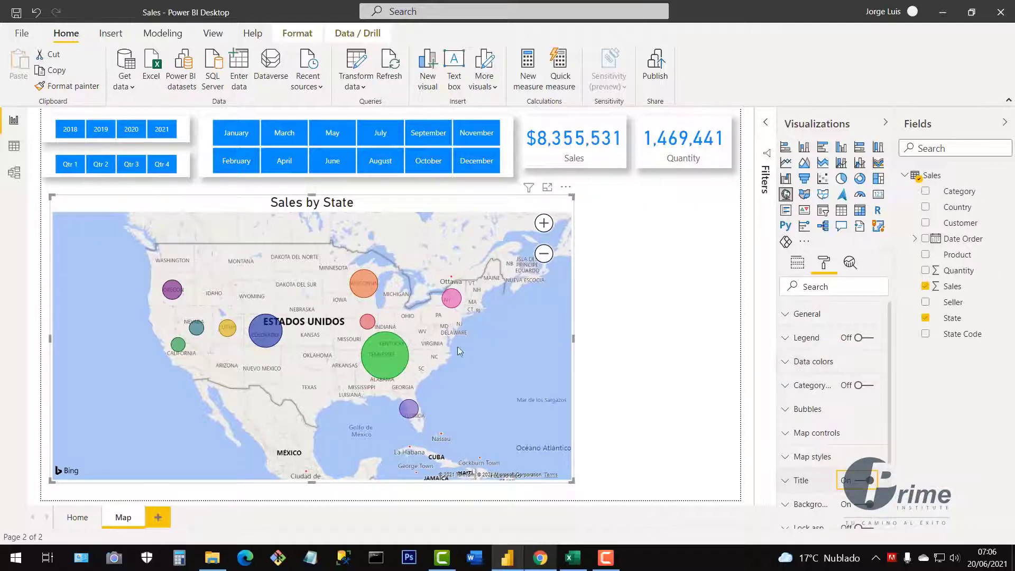
{"action": "scroll", "coordinate": [812, 360], "scroll_direction": "down", "scroll_amount": 3}
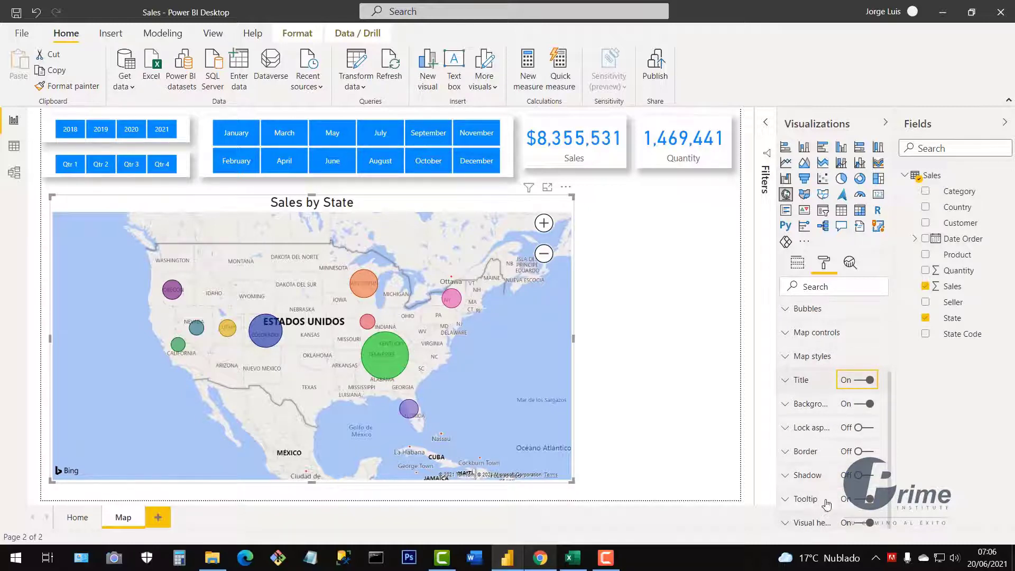
{"action": "scroll", "coordinate": [827, 502], "scroll_direction": "up", "scroll_amount": 3}
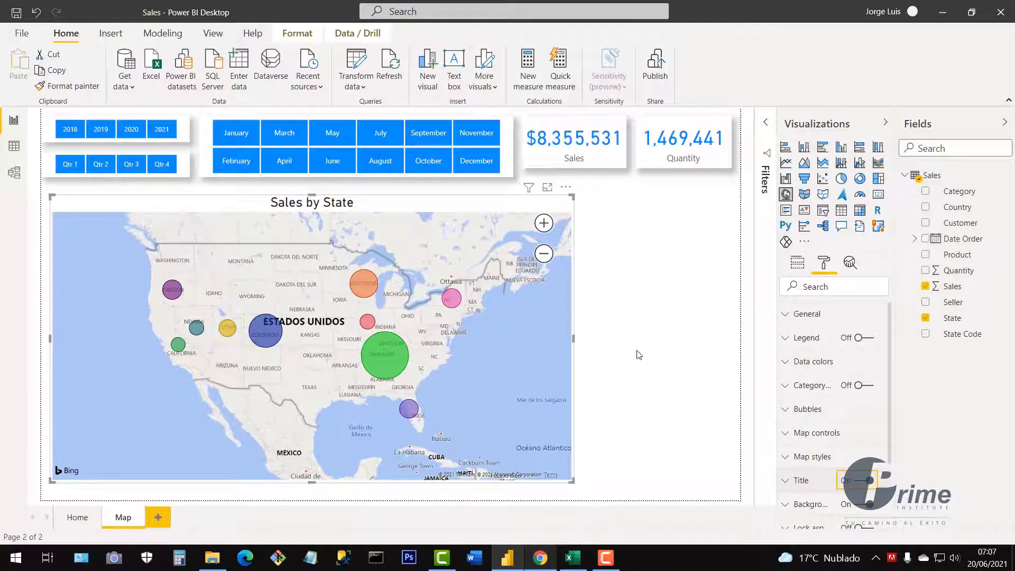
{"action": "left_click", "coordinate": [635, 373]}
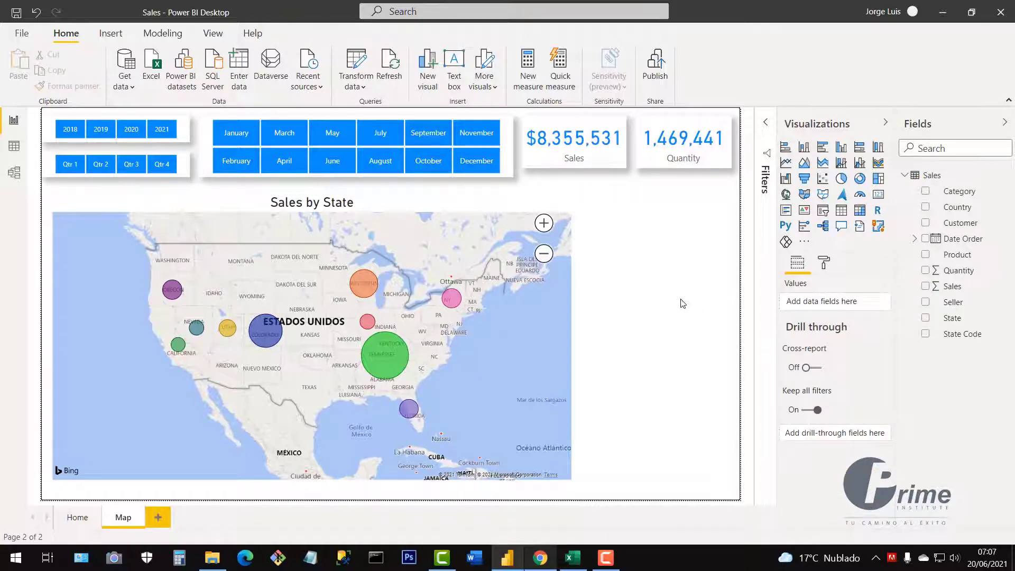
{"action": "left_click", "coordinate": [824, 211]}
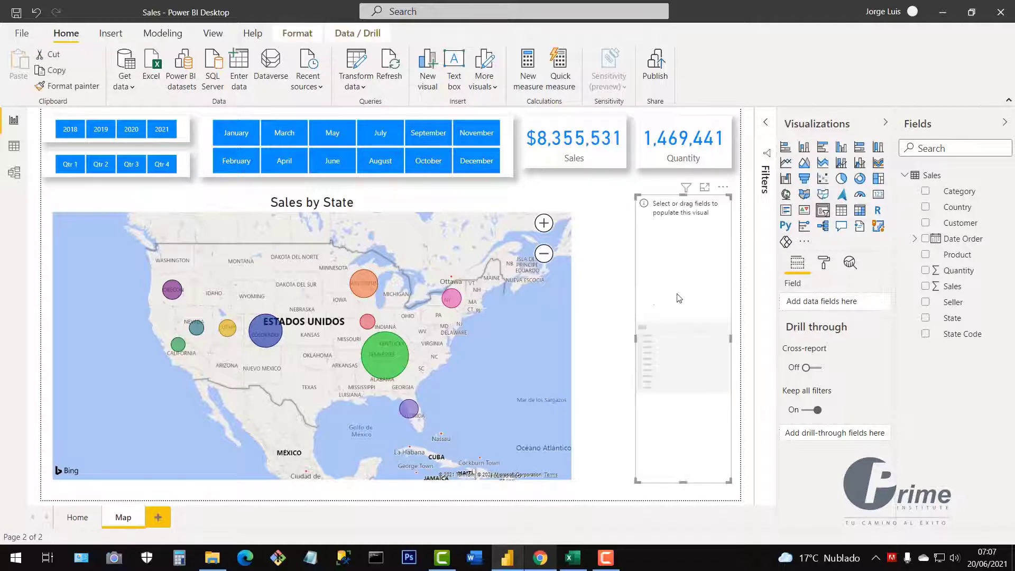
{"action": "left_click", "coordinate": [925, 320]}
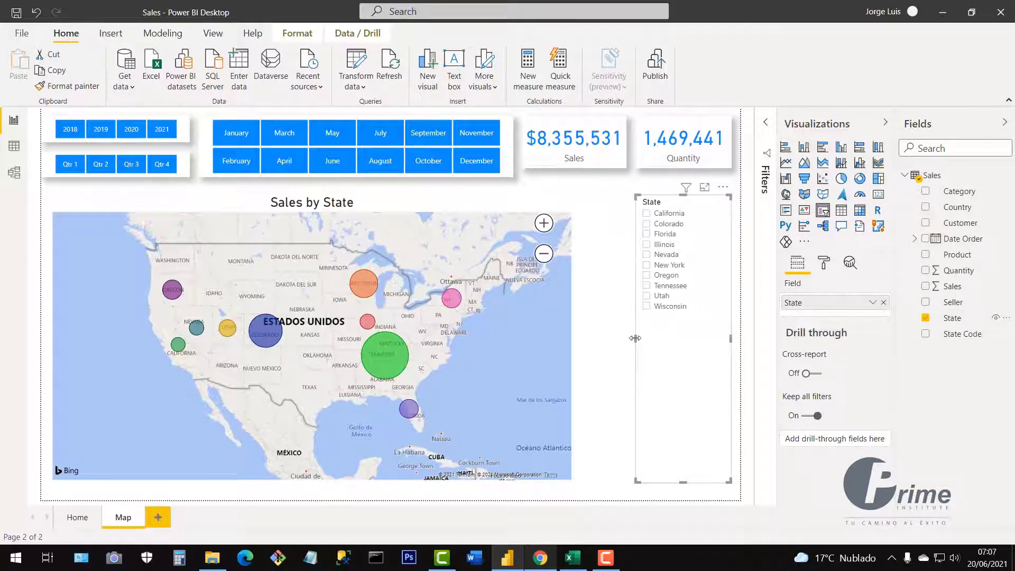
{"action": "left_click_drag", "start_coordinate": [635, 338], "coordinate": [593, 337]}
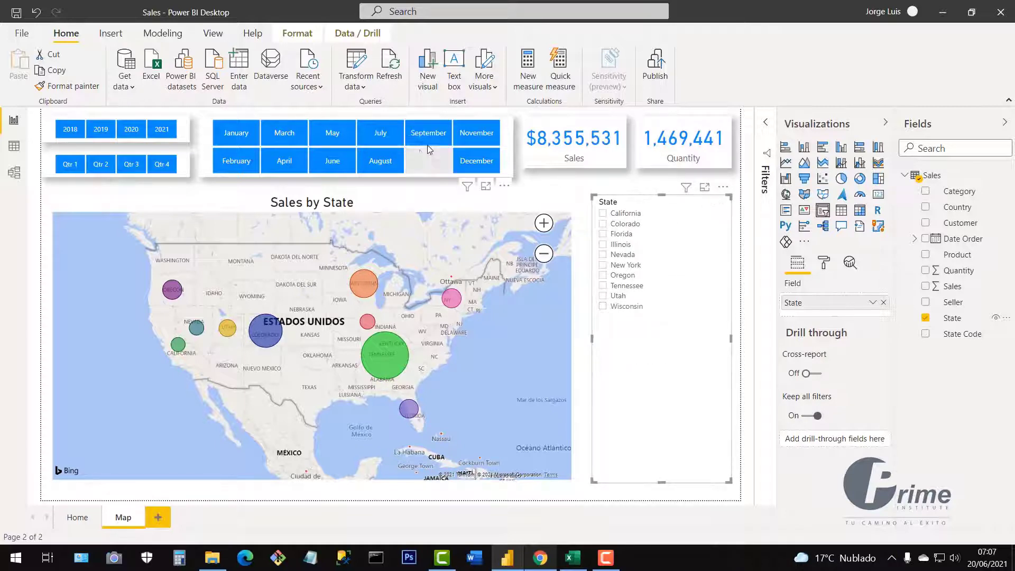
- Copy the month slicer's formatting onto the State slicer with Format Painter and shorten the slicer into two button columns
{"action": "left_click", "coordinate": [400, 153]}
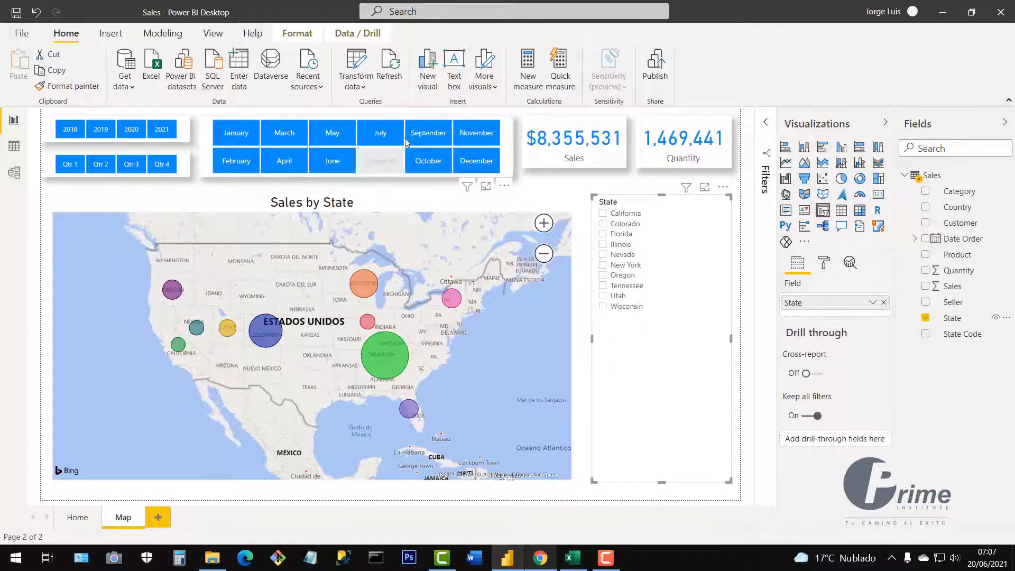
{"action": "left_click", "coordinate": [509, 170]}
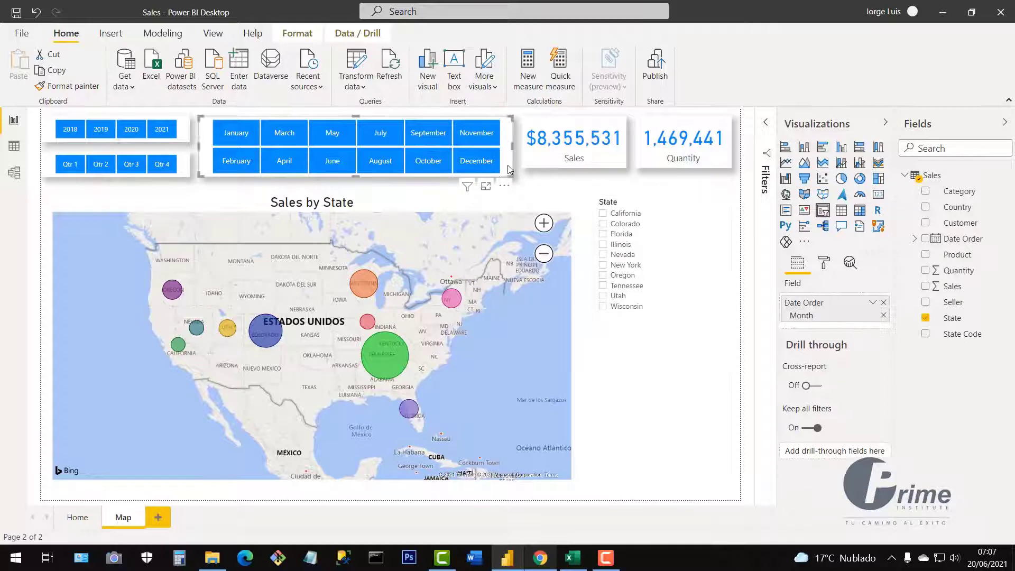
{"action": "left_click", "coordinate": [69, 88]}
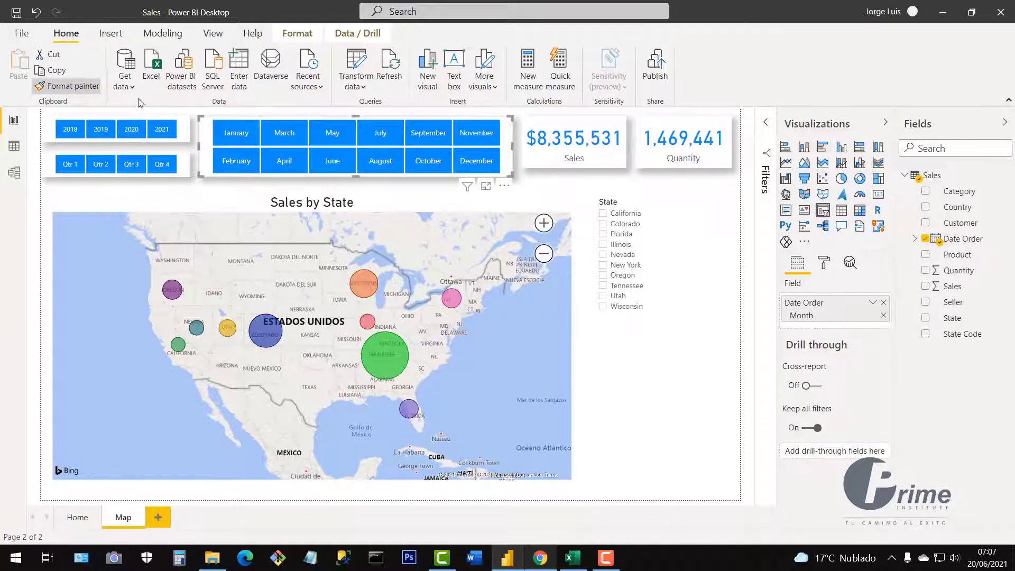
{"action": "left_click", "coordinate": [625, 339]}
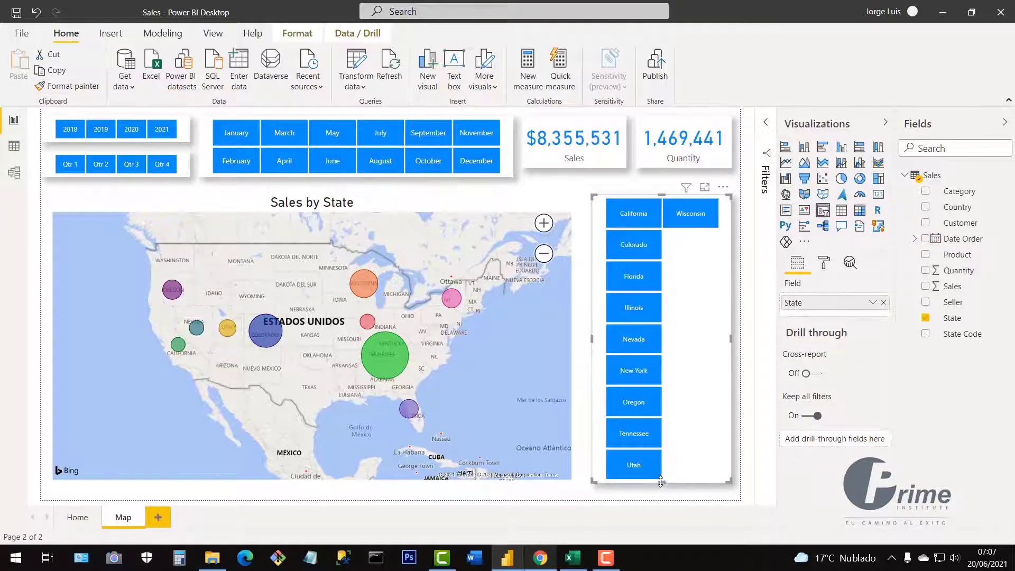
{"action": "left_click_drag", "start_coordinate": [661, 481], "coordinate": [675, 363]}
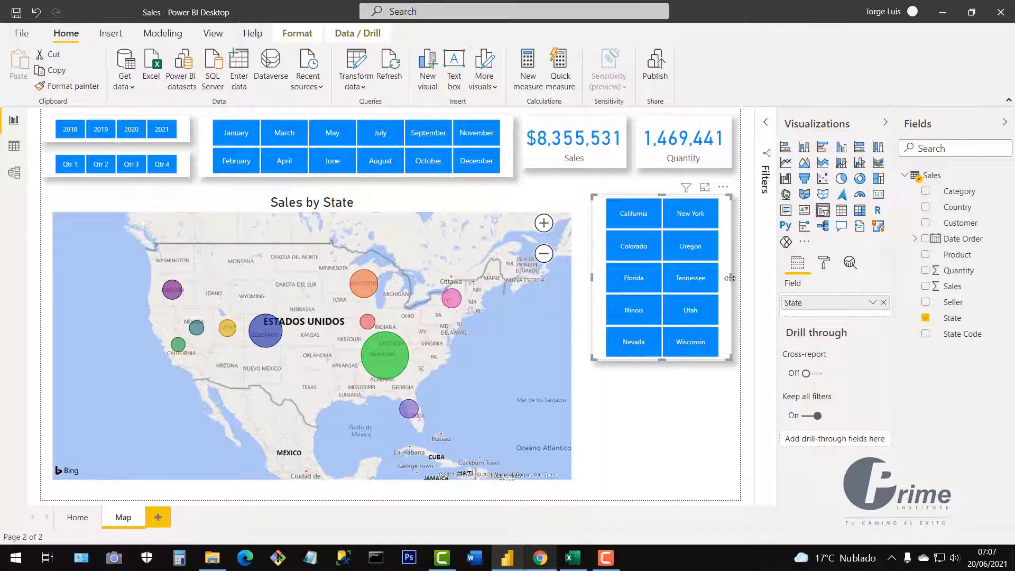
- Make the State slicer slightly narrower and move it down beside the lower part of the map
{"action": "mouse_move", "coordinate": [730, 278]}
{"action": "left_mouse_down"}
{"action": "mouse_move", "coordinate": [689, 278]}
{"action": "mouse_move", "coordinate": [709, 278]}
{"action": "left_mouse_up"}
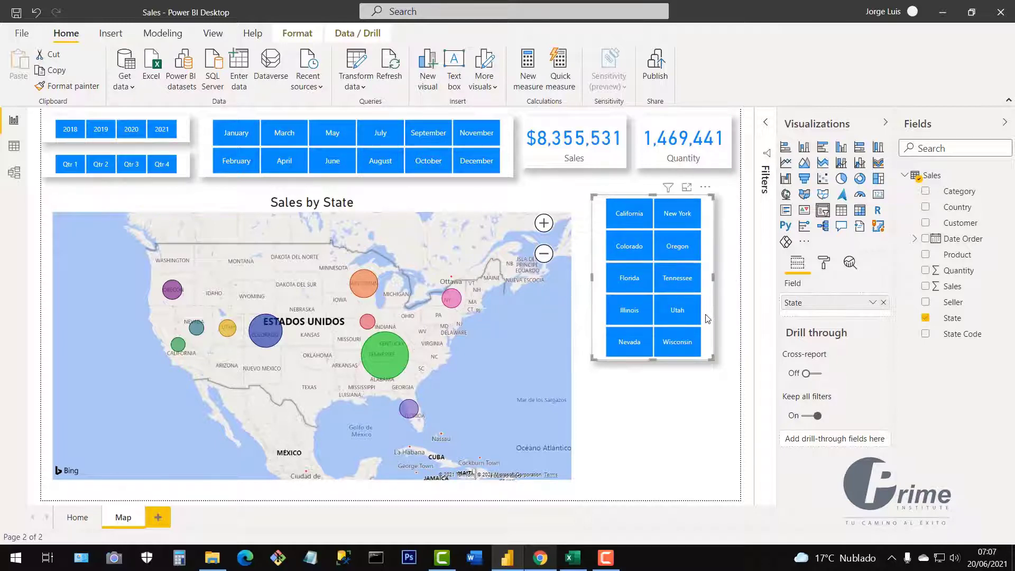
{"action": "left_click_drag", "start_coordinate": [707, 319], "coordinate": [707, 443]}
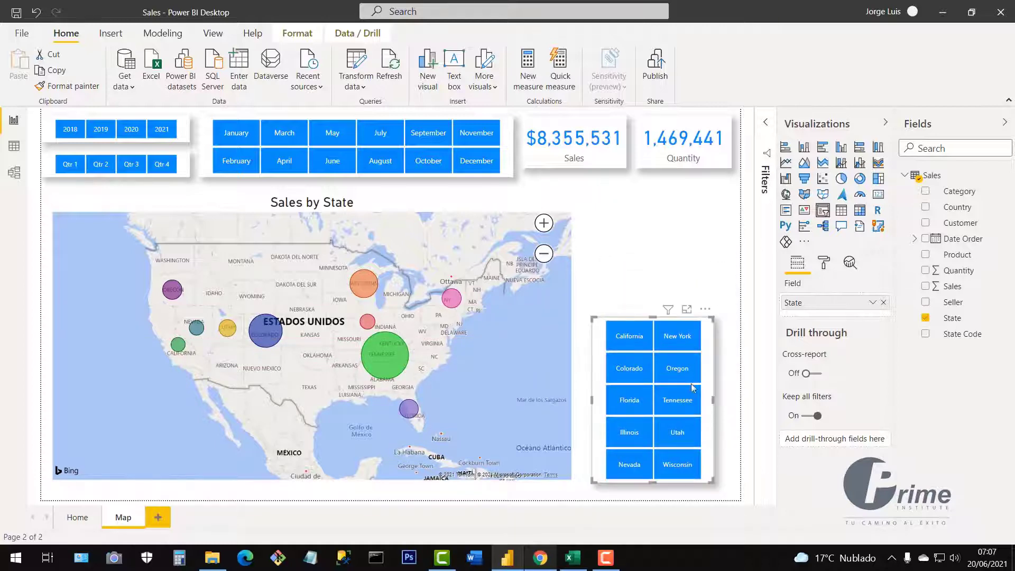
- Test the State slicer by selecting California, Florida, Utah, Nevada, Oregon and New York in turn
{"action": "left_click", "coordinate": [632, 341]}
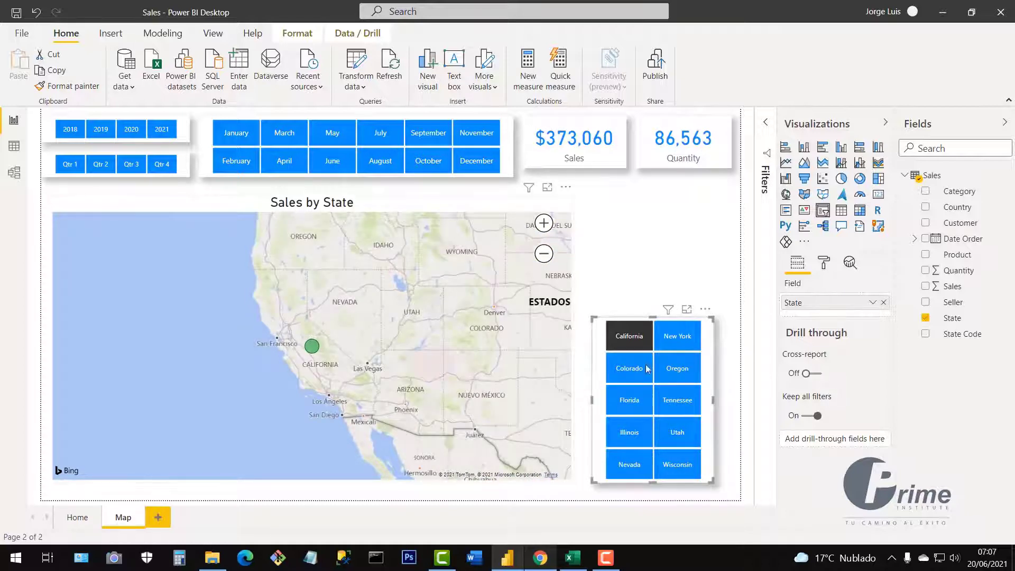
{"action": "left_click", "coordinate": [629, 404]}
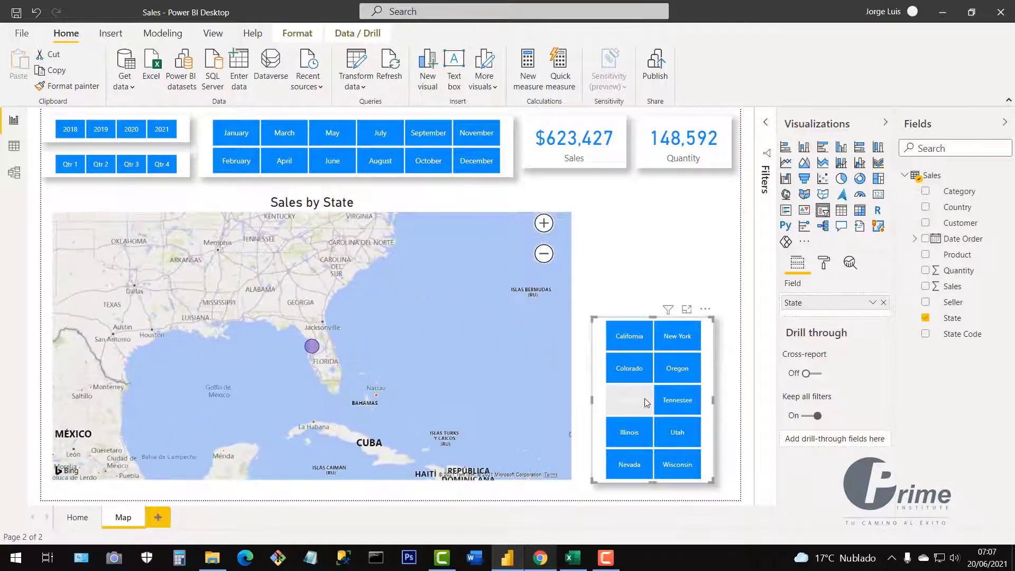
{"action": "left_click", "coordinate": [669, 435]}
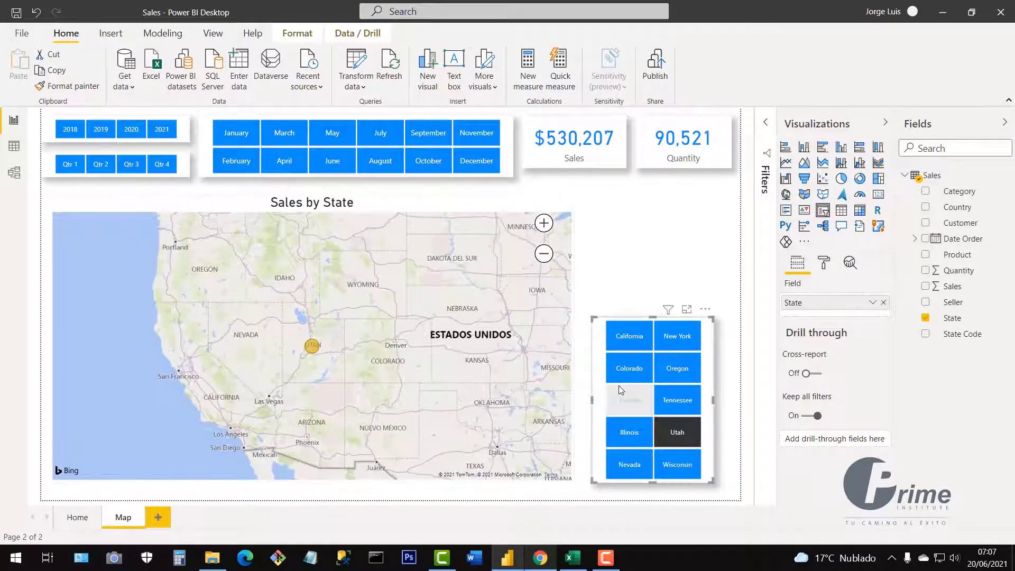
{"action": "left_click", "coordinate": [633, 459]}
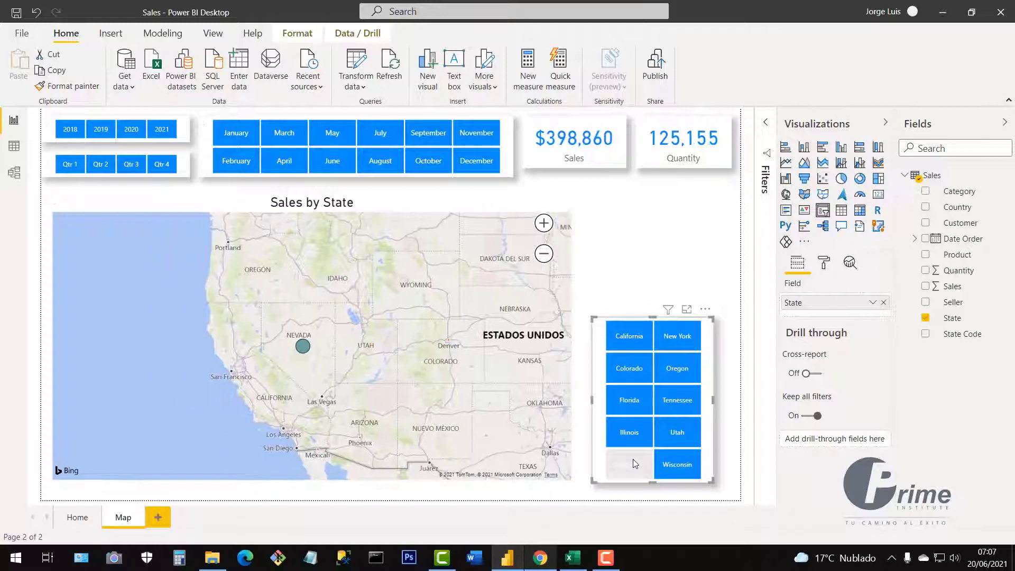
{"action": "left_click", "coordinate": [691, 373]}
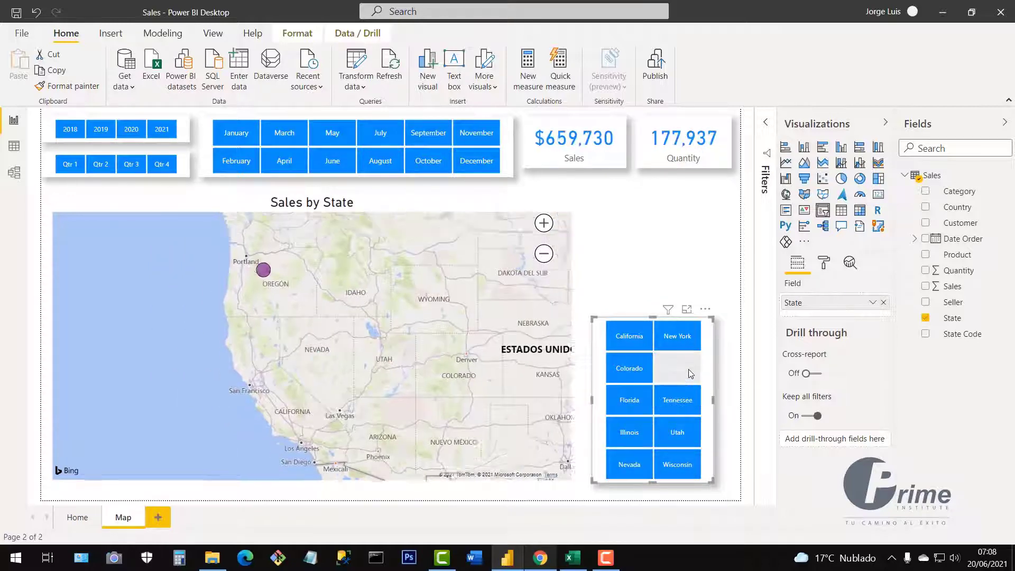
{"action": "left_click", "coordinate": [677, 334]}
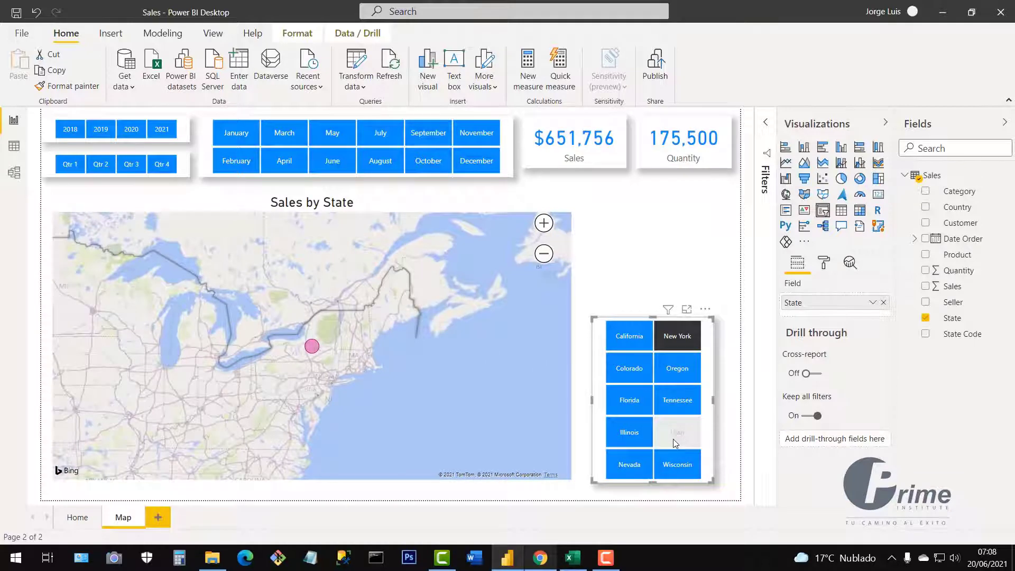
{"action": "left_click", "coordinate": [673, 439]}
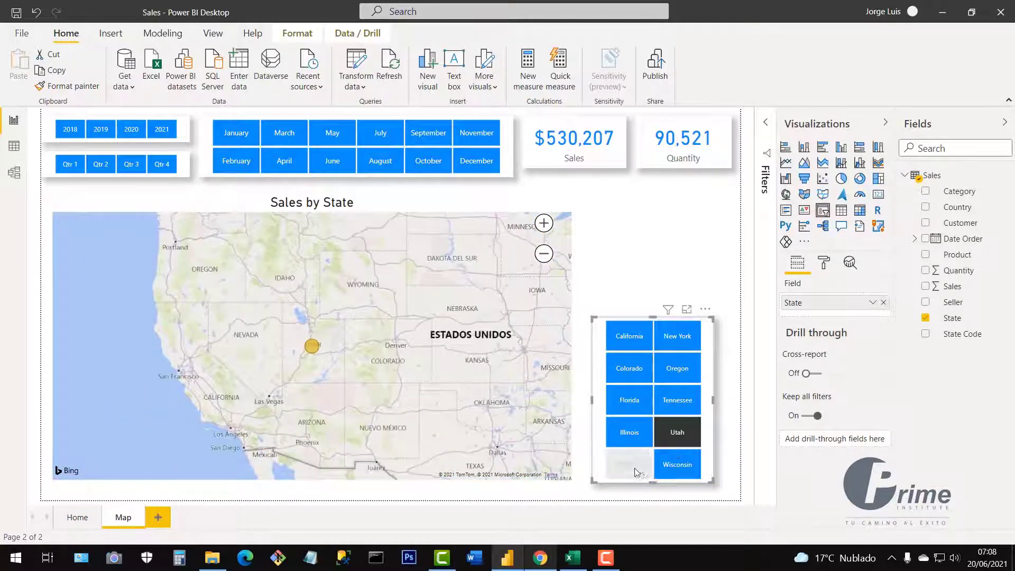
{"action": "left_click", "coordinate": [680, 344]}
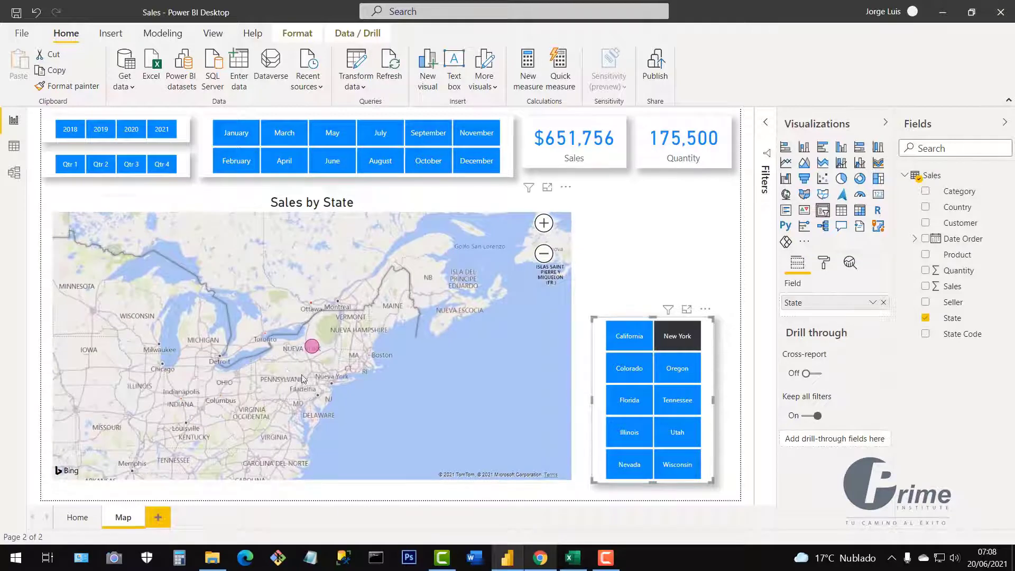
- Zoom and pan the map around the New York bubble, then clear the state selection
{"action": "scroll", "coordinate": [306, 376], "scroll_direction": "up", "scroll_amount": 4}
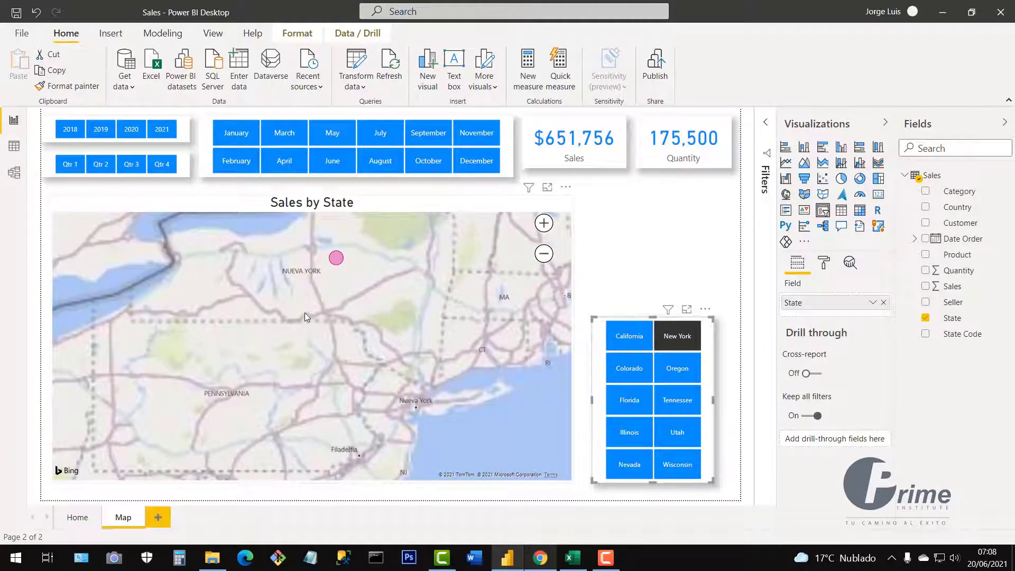
{"action": "scroll", "coordinate": [304, 313], "scroll_direction": "up", "scroll_amount": 4}
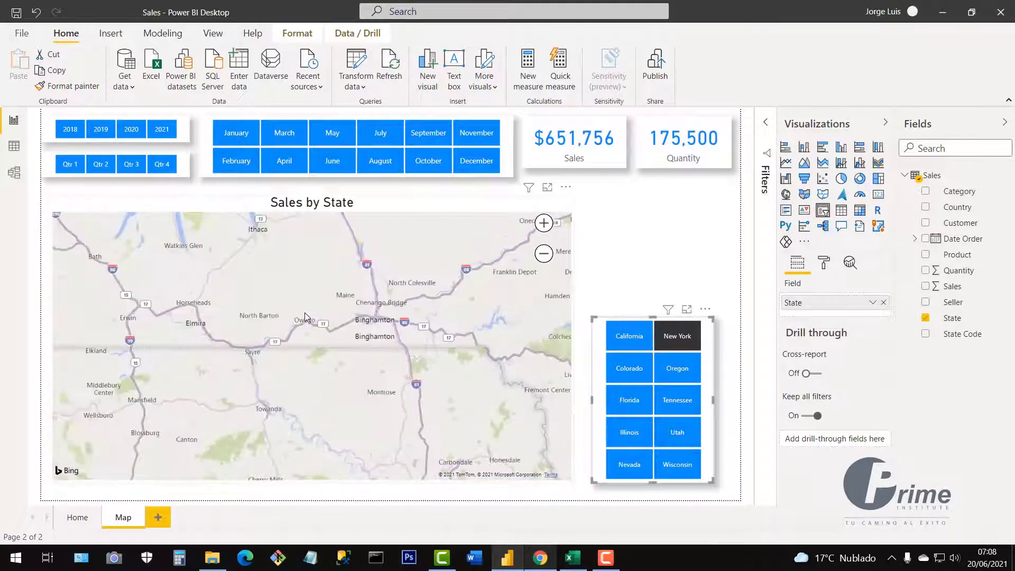
{"action": "scroll", "coordinate": [306, 312], "scroll_direction": "up", "scroll_amount": 3}
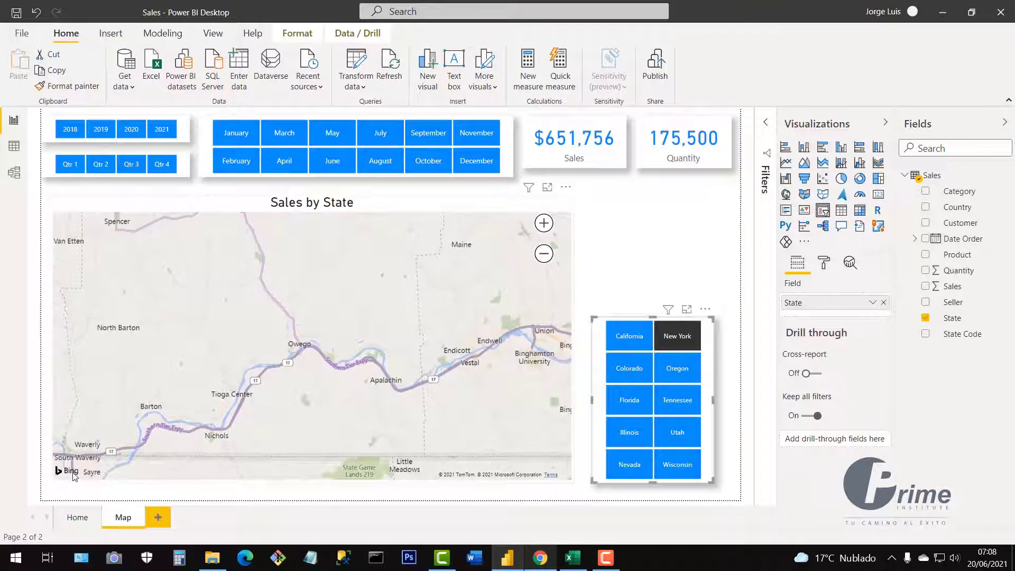
{"action": "scroll", "coordinate": [395, 361], "scroll_direction": "down", "scroll_amount": 5}
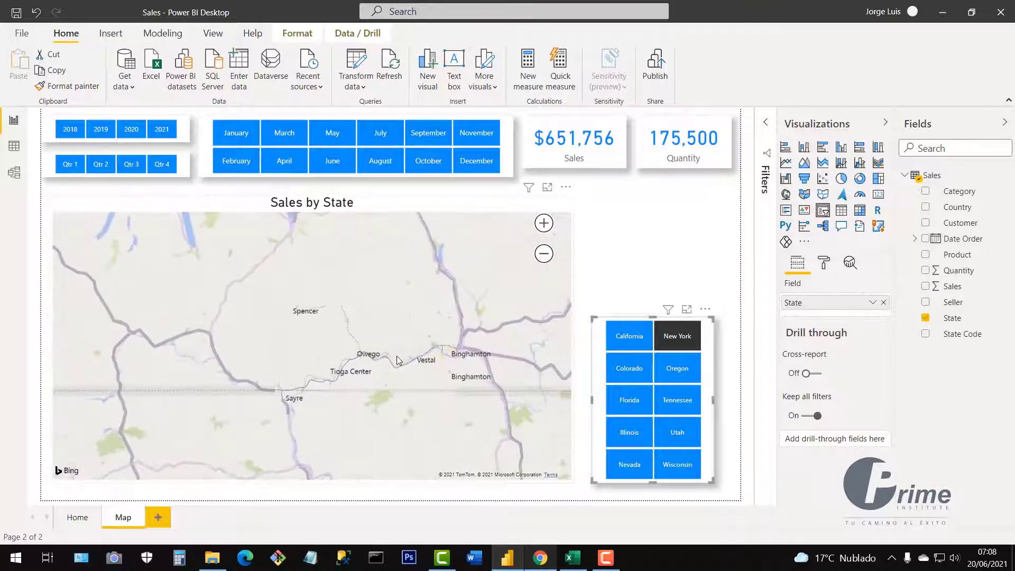
{"action": "scroll", "coordinate": [399, 360], "scroll_direction": "down", "scroll_amount": 2}
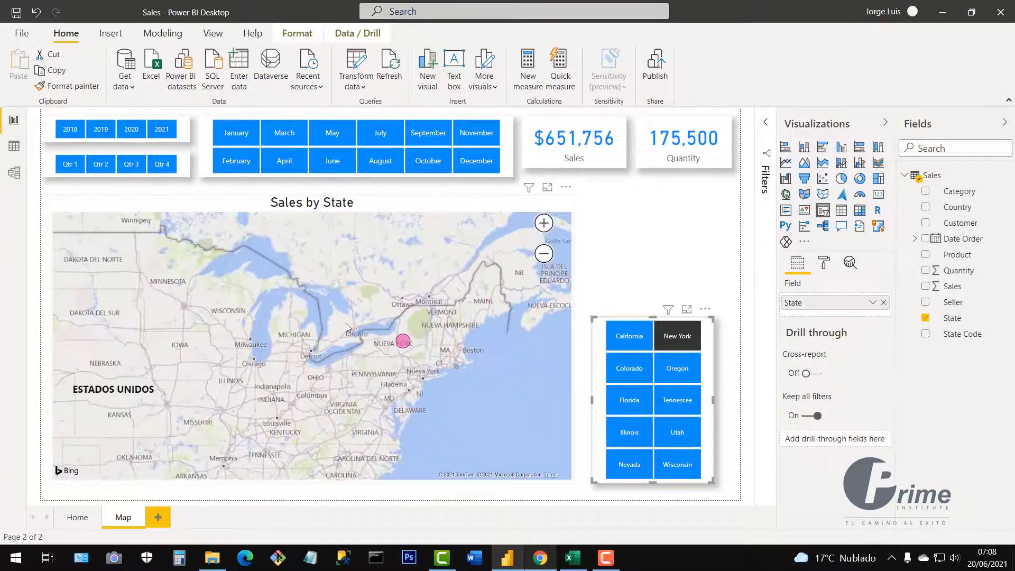
{"action": "scroll", "coordinate": [337, 398], "scroll_direction": "up", "scroll_amount": 1}
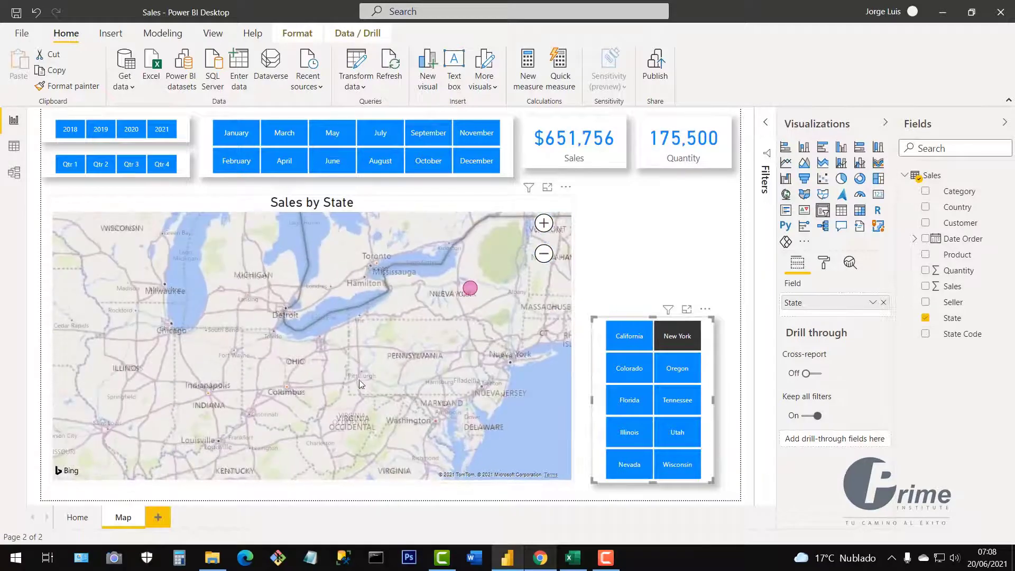
{"action": "scroll", "coordinate": [346, 363], "scroll_direction": "up", "scroll_amount": 5}
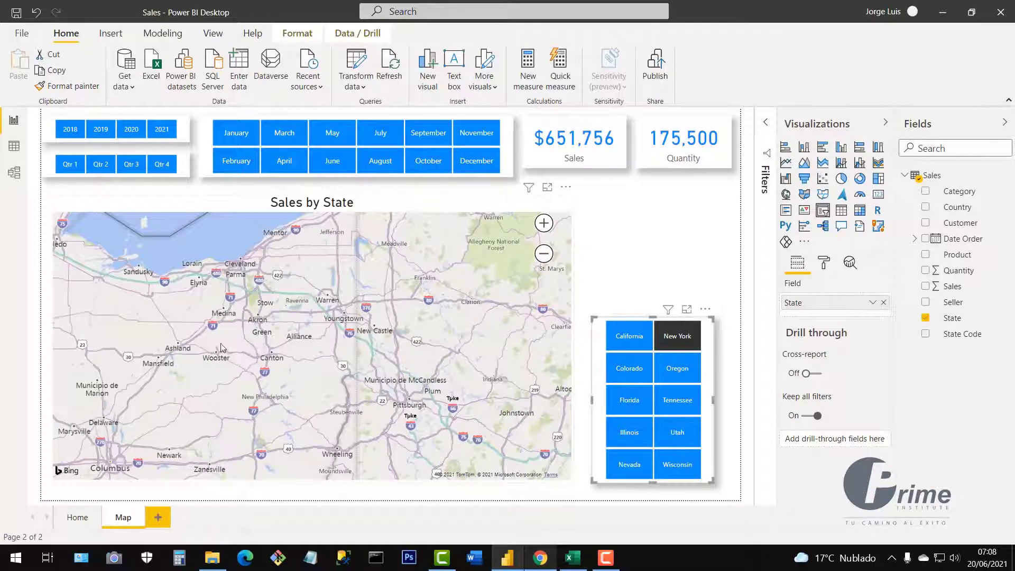
{"action": "left_click_drag", "start_coordinate": [311, 337], "coordinate": [444, 313]}
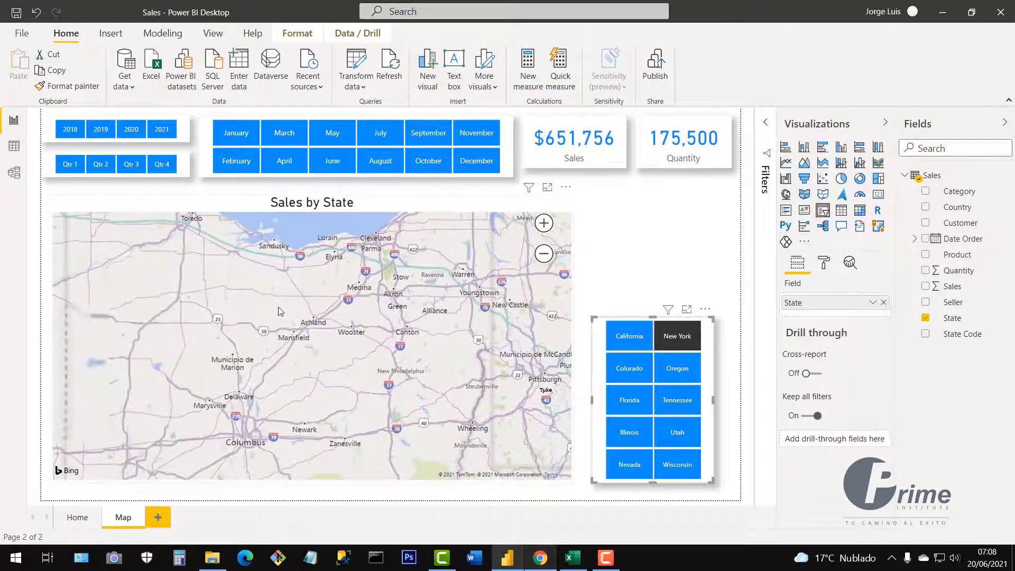
{"action": "left_click", "coordinate": [271, 353]}
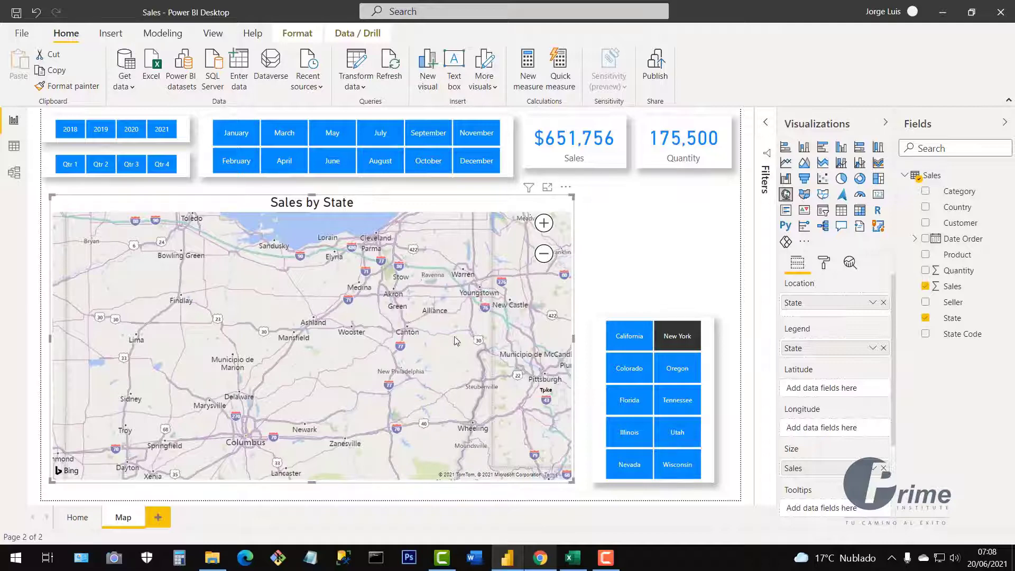
{"action": "scroll", "coordinate": [444, 348], "scroll_direction": "down", "scroll_amount": 3}
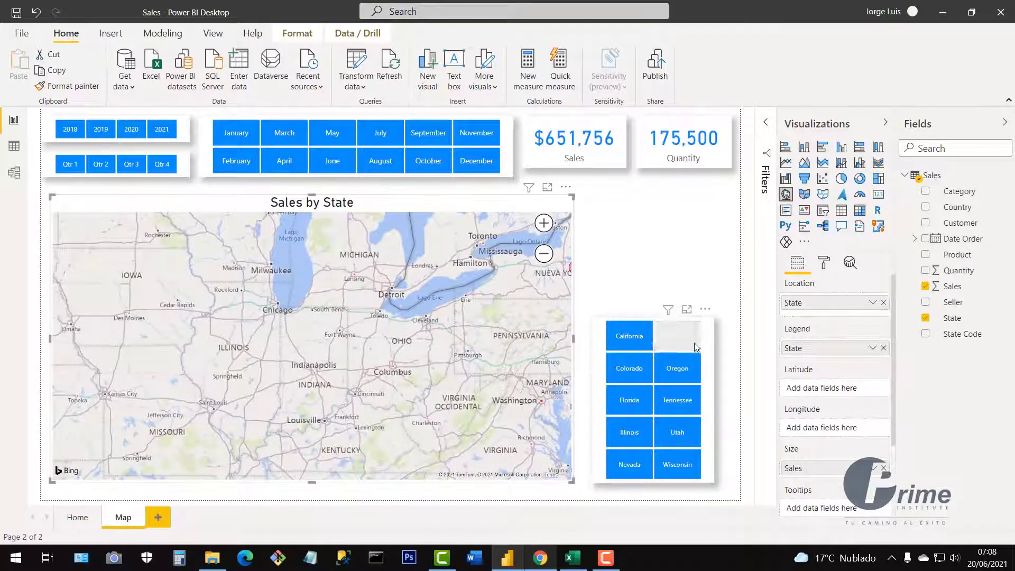
{"action": "left_click", "coordinate": [715, 393]}
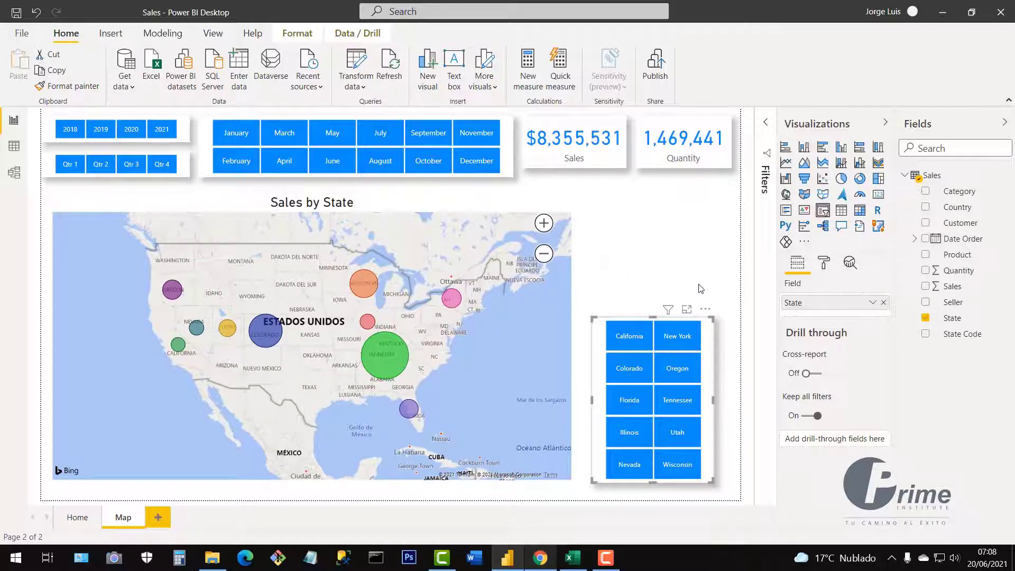
- Deselect the visuals and open the marketplace to get more visuals
{"action": "left_click", "coordinate": [623, 235]}
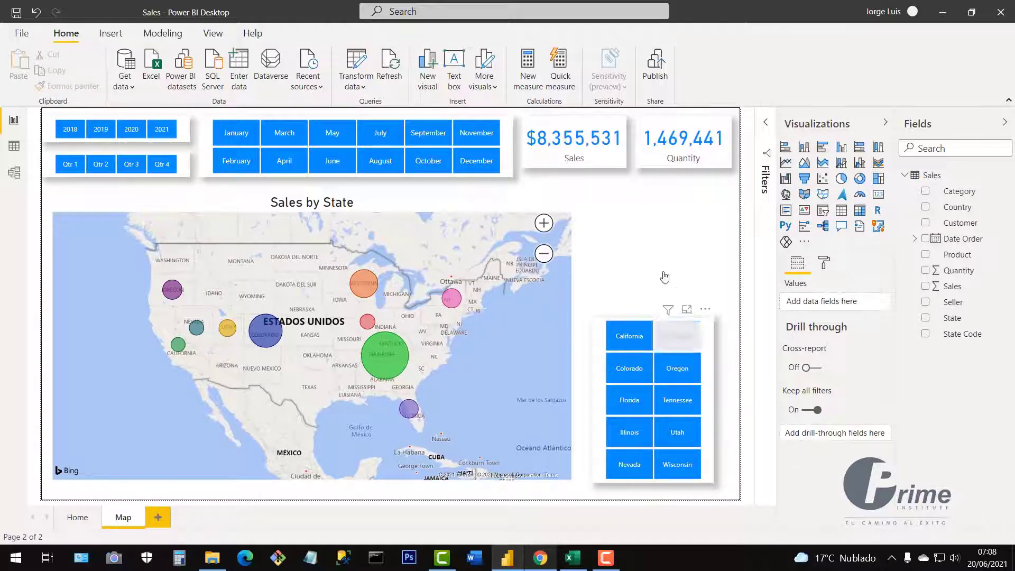
{"action": "left_click_drag", "start_coordinate": [592, 212], "coordinate": [703, 271]}
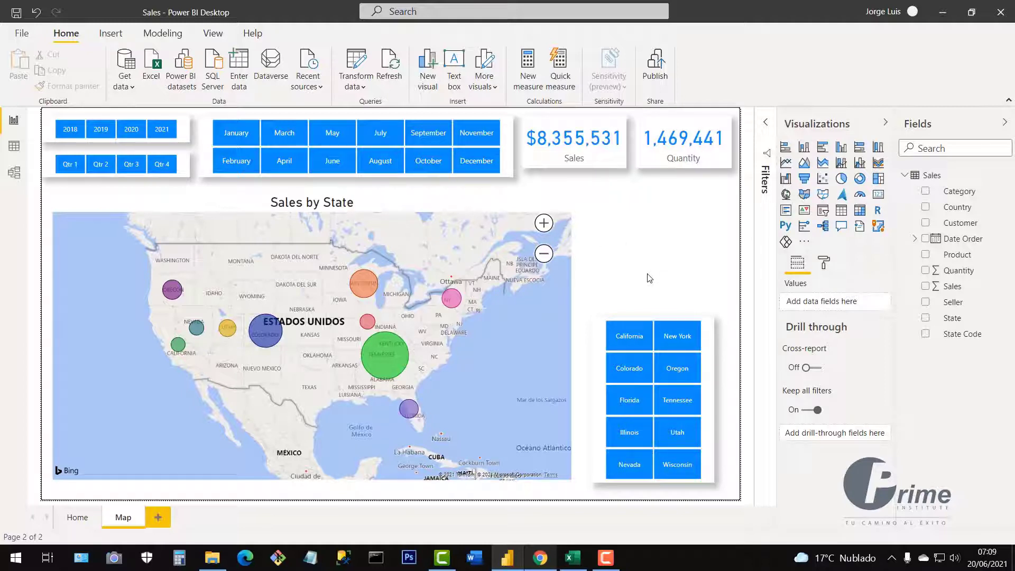
{"action": "left_click", "coordinate": [805, 246]}
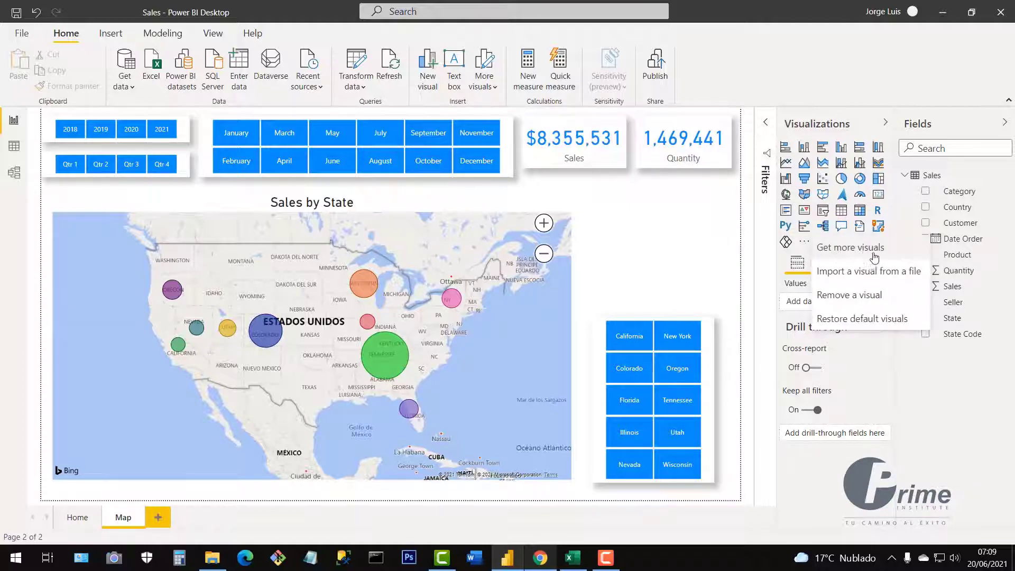
{"action": "left_click", "coordinate": [864, 253]}
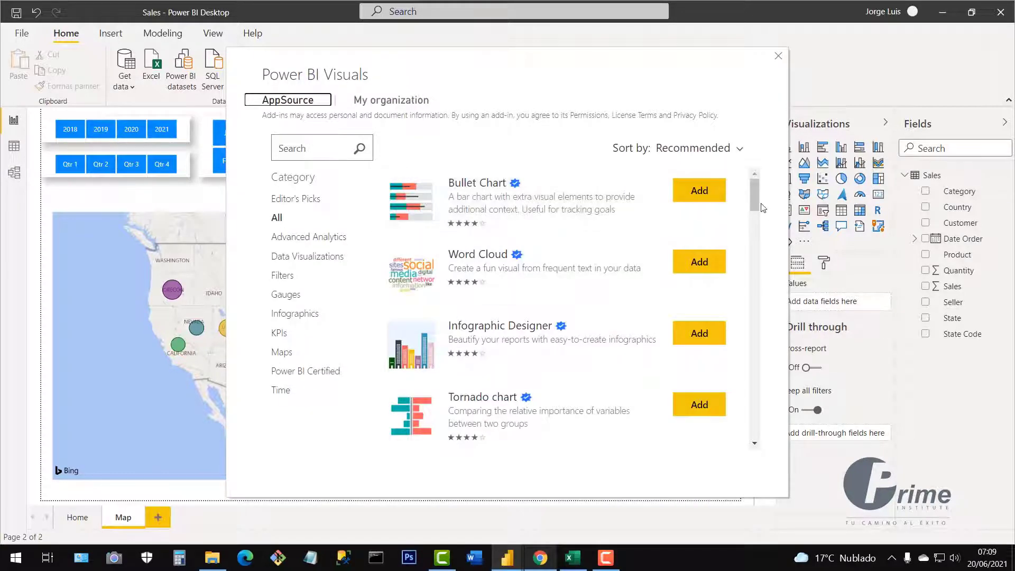
- Search the AppSource visuals for "Search"
{"action": "mouse_move", "coordinate": [753, 202]}
{"action": "left_mouse_down"}
{"action": "mouse_move", "coordinate": [755, 446]}
{"action": "mouse_move", "coordinate": [754, 182]}
{"action": "left_mouse_up"}
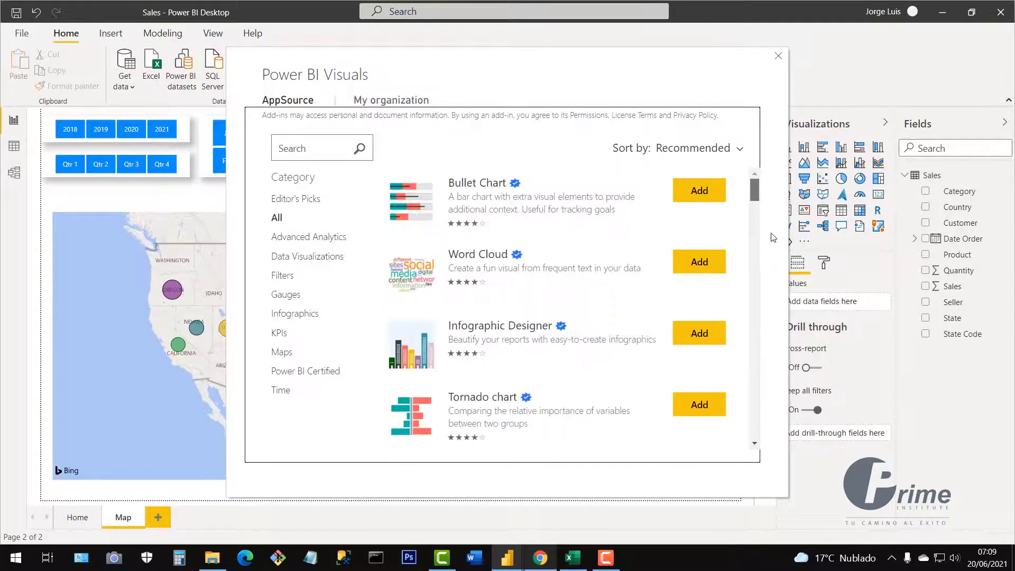
{"action": "left_click", "coordinate": [294, 153]}
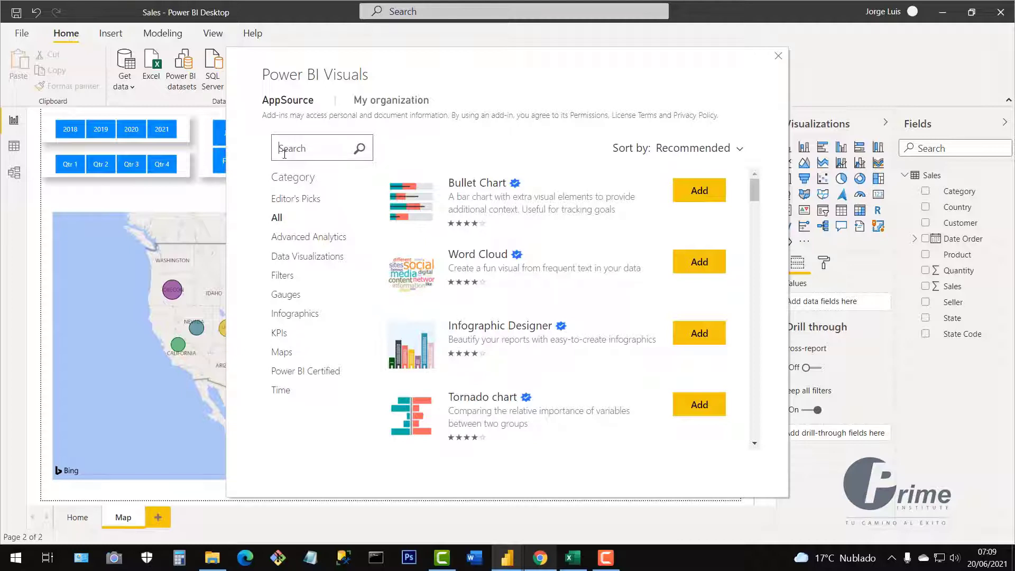
{"action": "left_click_drag", "start_coordinate": [627, 70], "coordinate": [592, 83]}
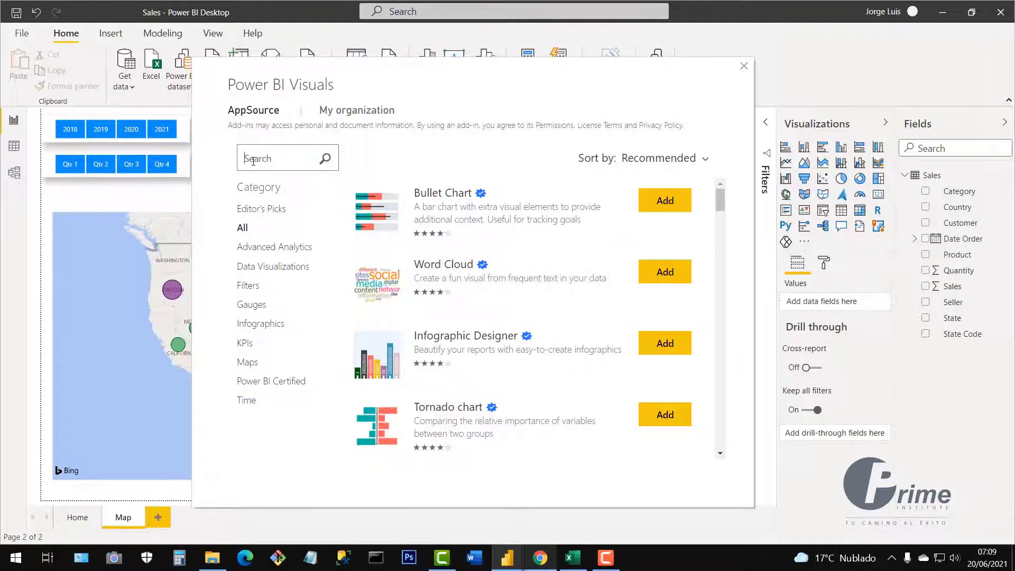
{"action": "type", "text": "Search"}
{"action": "left_click", "coordinate": [327, 164]}
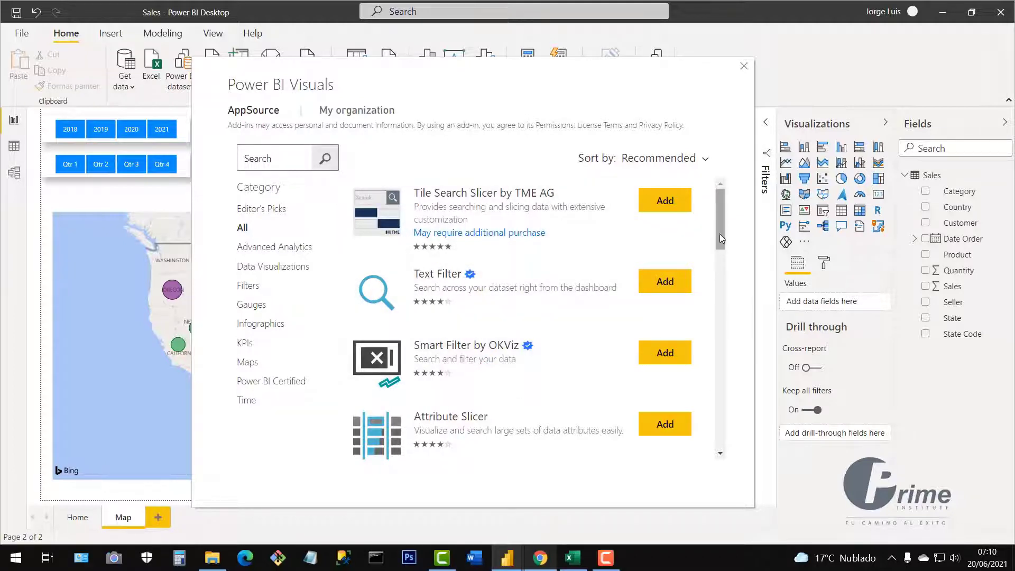
- Browse the search results and open the Text Filter visual's details
{"action": "mouse_move", "coordinate": [719, 234]}
{"action": "left_mouse_down"}
{"action": "mouse_move", "coordinate": [726, 307]}
{"action": "mouse_move", "coordinate": [728, 242]}
{"action": "left_mouse_up"}
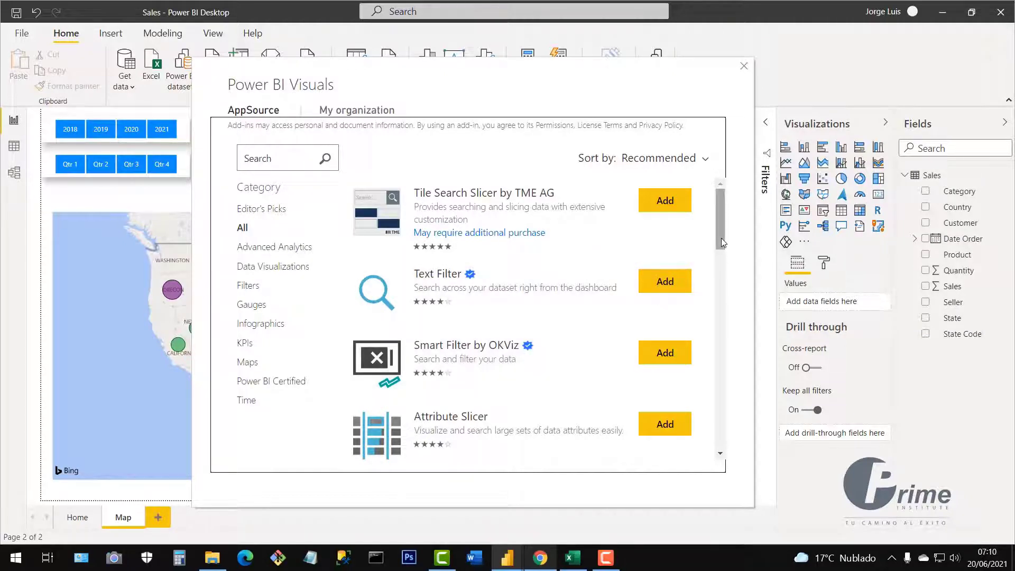
{"action": "left_click_drag", "start_coordinate": [723, 242], "coordinate": [729, 265]}
{"action": "left_click_drag", "start_coordinate": [720, 231], "coordinate": [724, 210]}
{"action": "left_click_drag", "start_coordinate": [614, 76], "coordinate": [673, 77]}
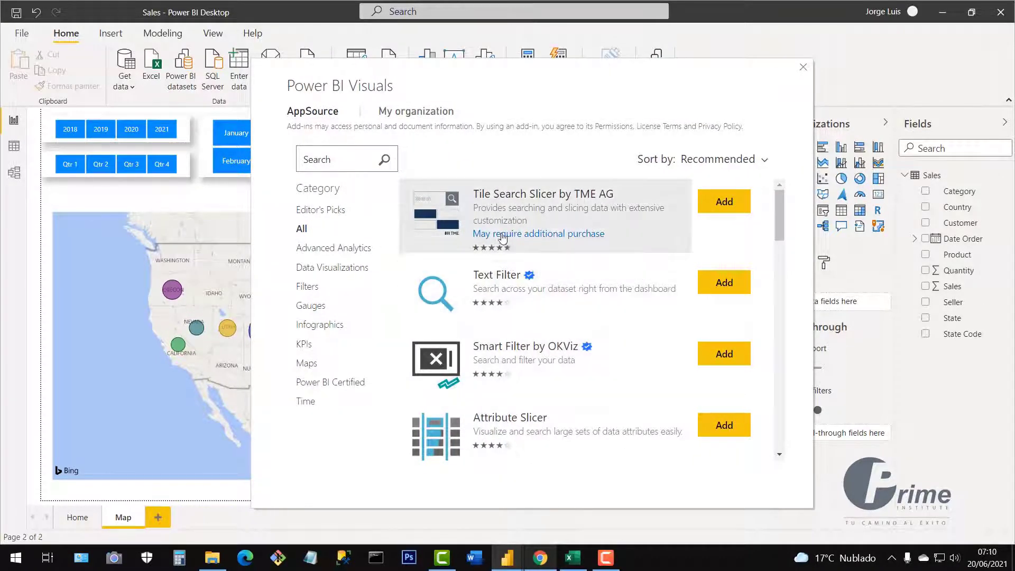
{"action": "scroll", "coordinate": [519, 394], "scroll_direction": "down", "scroll_amount": 2}
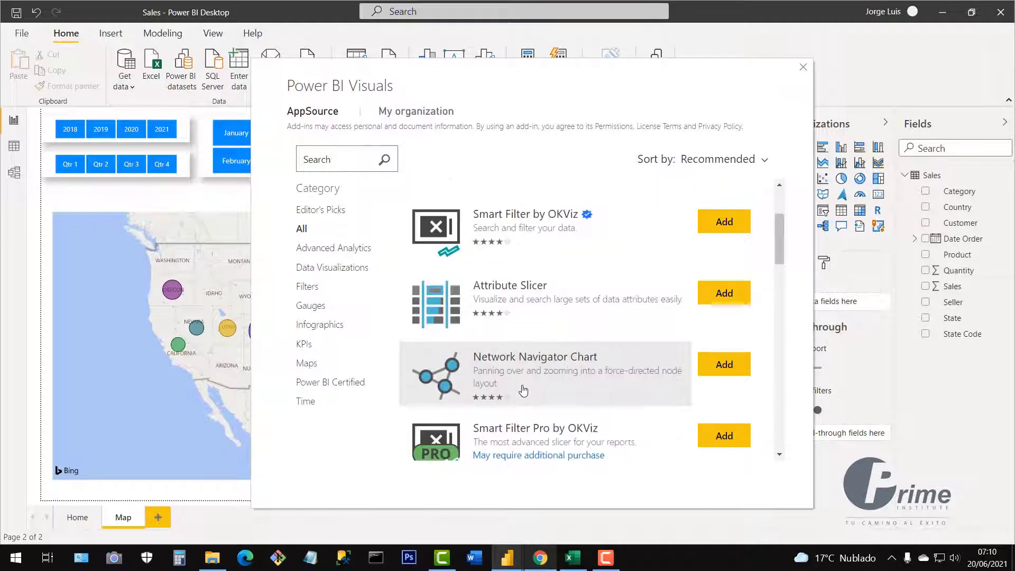
{"action": "scroll", "coordinate": [530, 365], "scroll_direction": "down", "scroll_amount": 1}
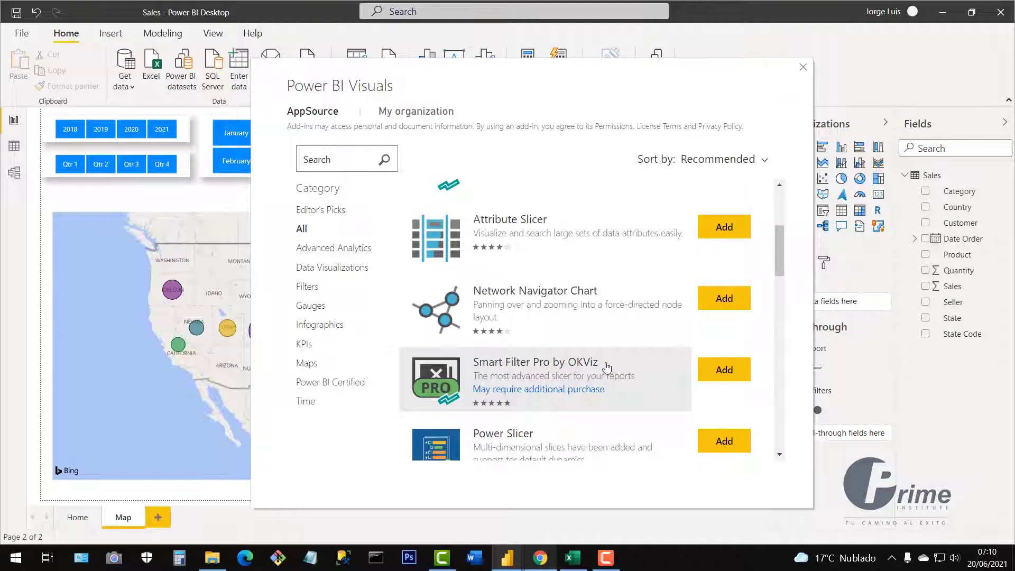
{"action": "scroll", "coordinate": [585, 378], "scroll_direction": "up", "scroll_amount": 3}
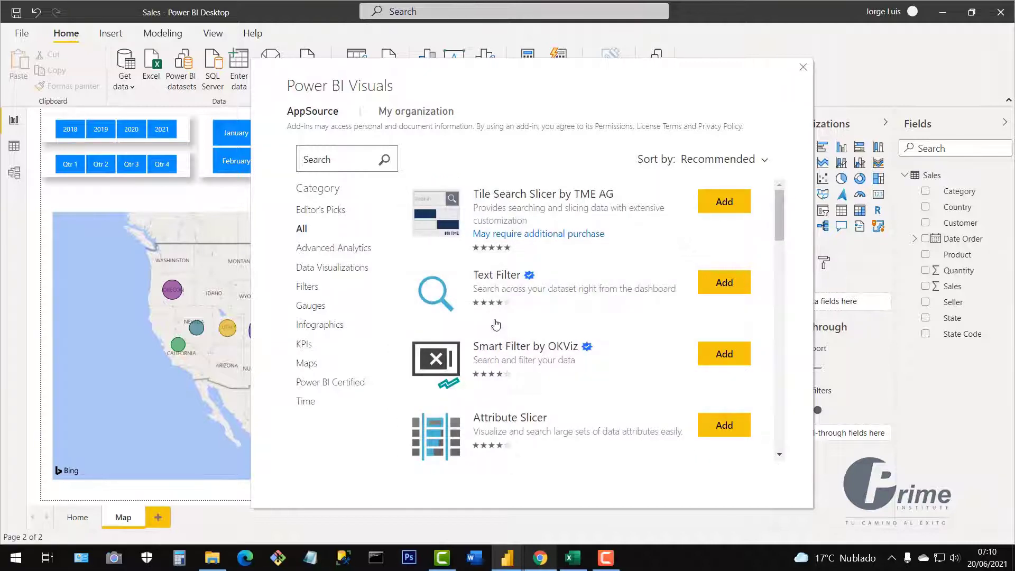
{"action": "left_click", "coordinate": [485, 292]}
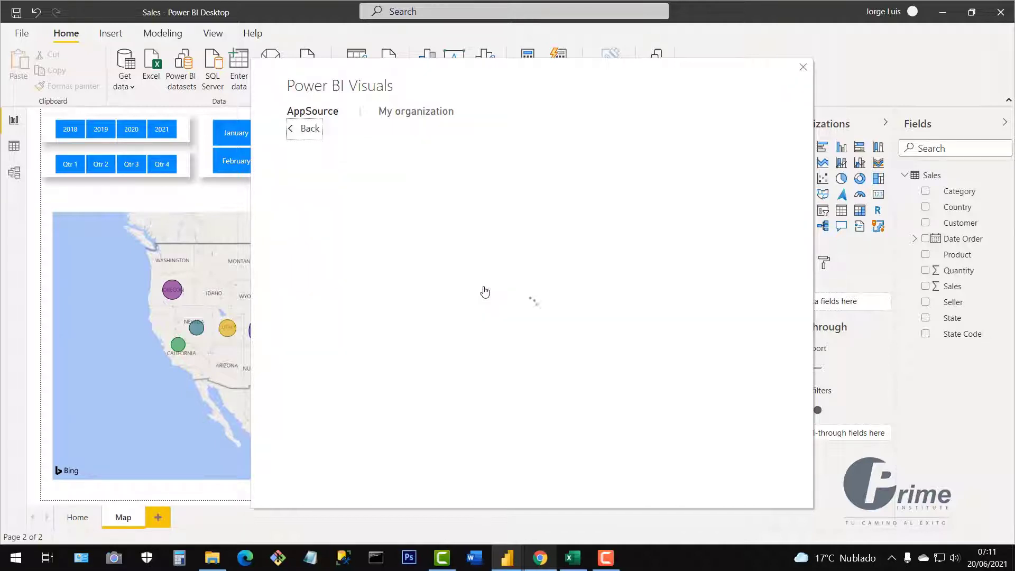
- Add the Text Filter visual from AppSource to the report and acknowledge the import
{"action": "left_click", "coordinate": [331, 287]}
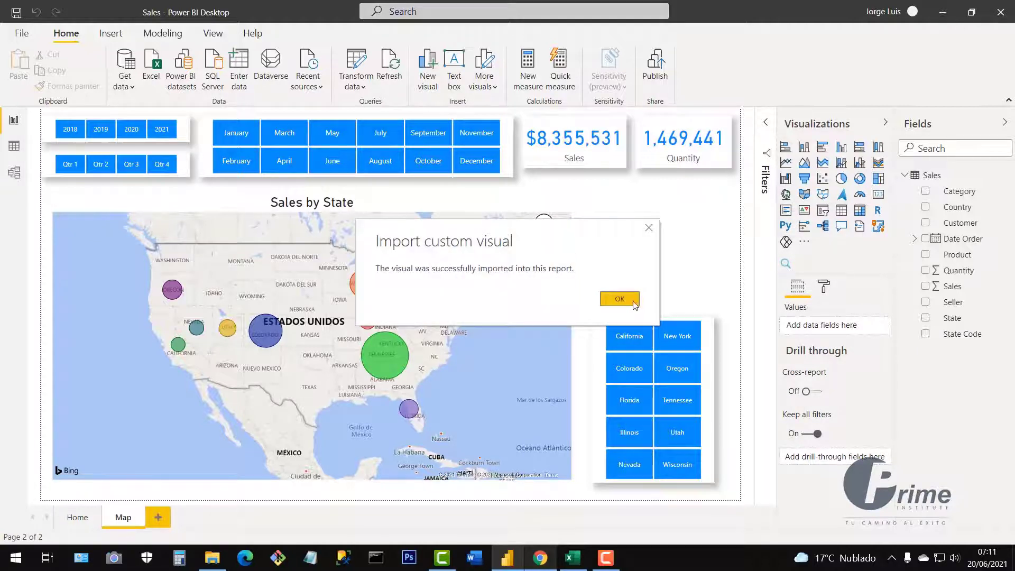
{"action": "left_click", "coordinate": [621, 300]}
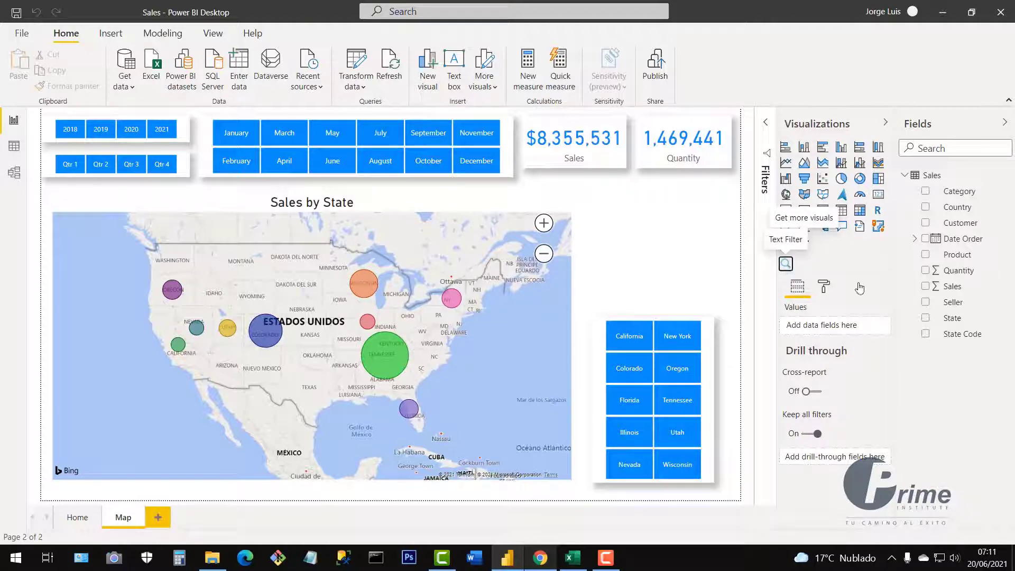
- Insert a Text Filter visual on the Map page and resize it into the space above the State slicer
{"action": "left_click", "coordinate": [786, 263]}
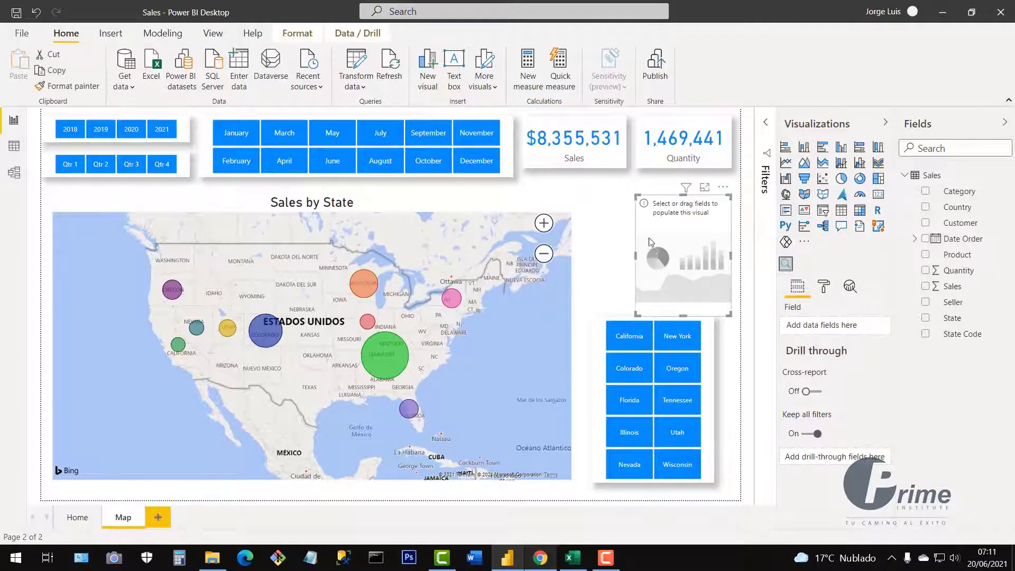
{"action": "left_click_drag", "start_coordinate": [635, 255], "coordinate": [584, 255]}
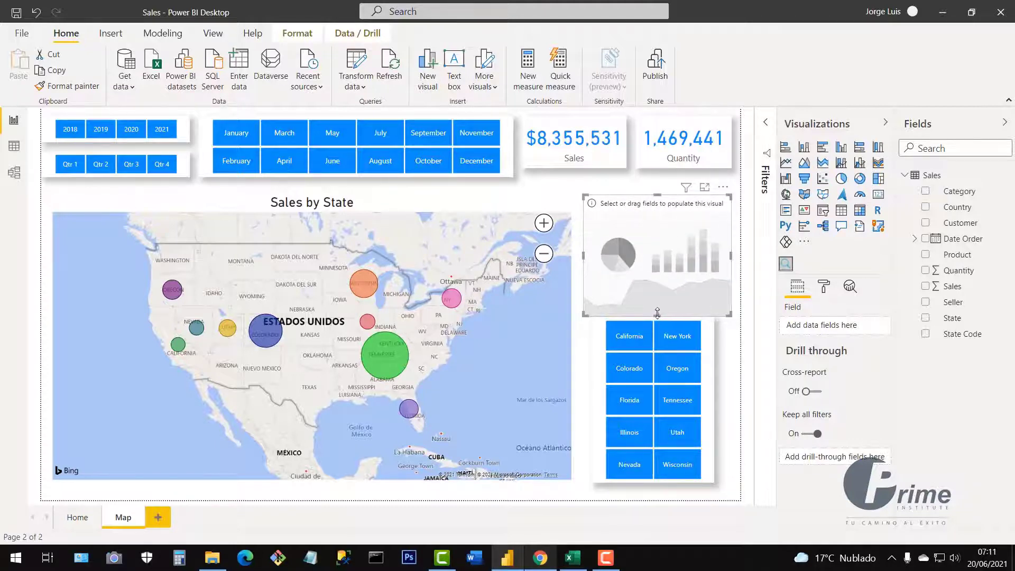
{"action": "left_click_drag", "start_coordinate": [658, 314], "coordinate": [658, 264]}
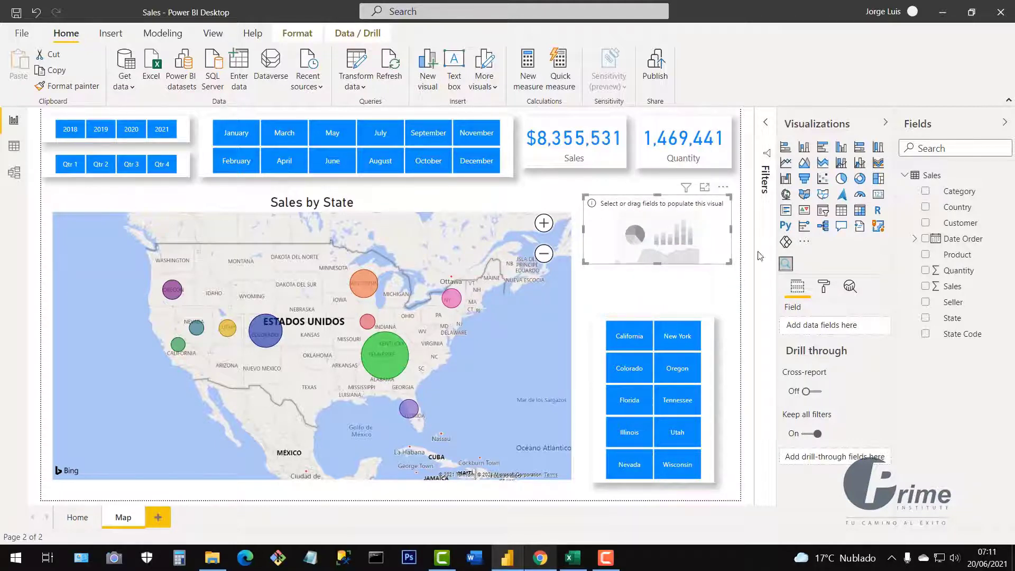
- Bind the State field to the text filter and reposition it beside the map
{"action": "left_click", "coordinate": [926, 318]}
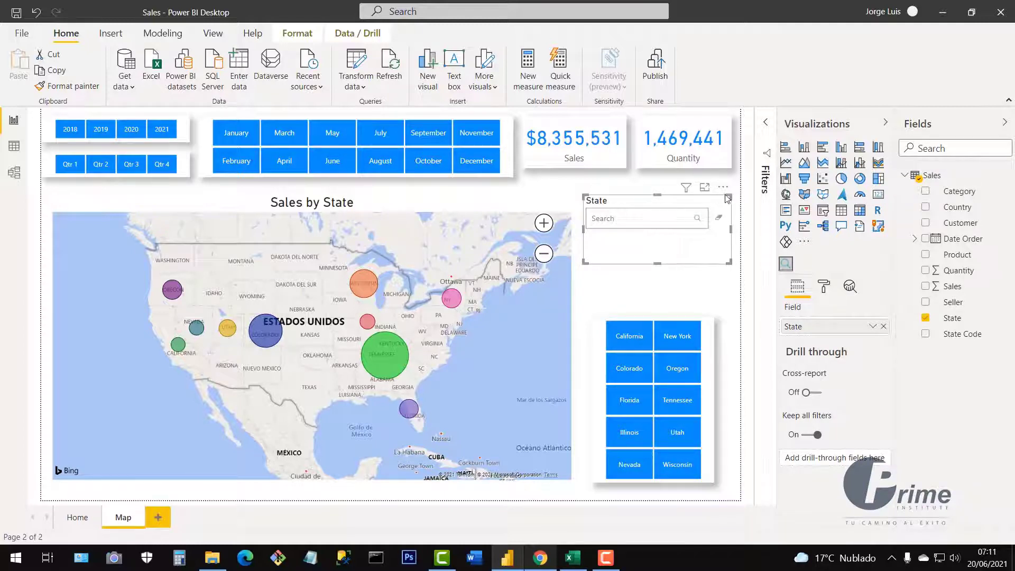
{"action": "left_click_drag", "start_coordinate": [726, 190], "coordinate": [725, 208]}
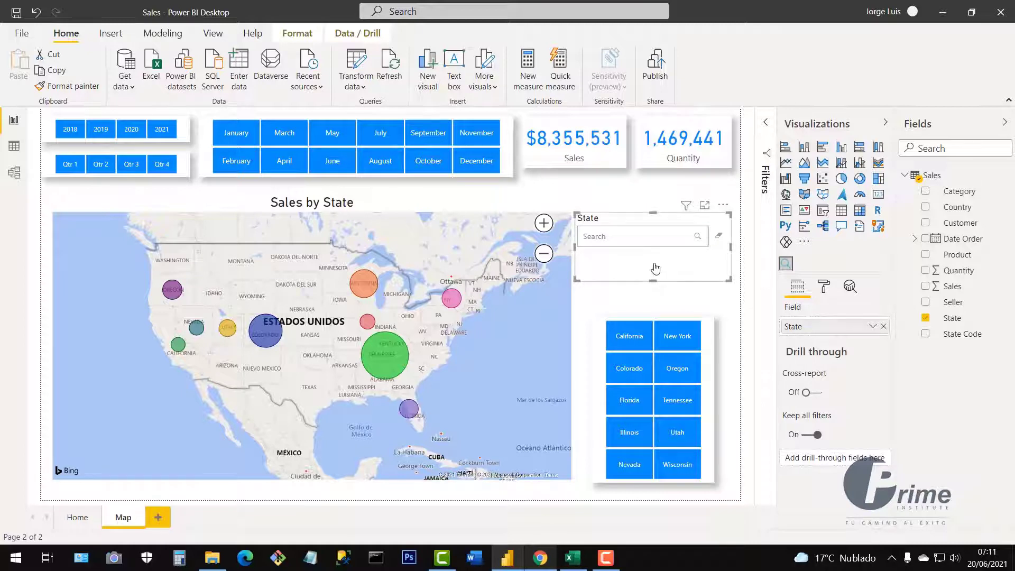
{"action": "left_click", "coordinate": [659, 283]}
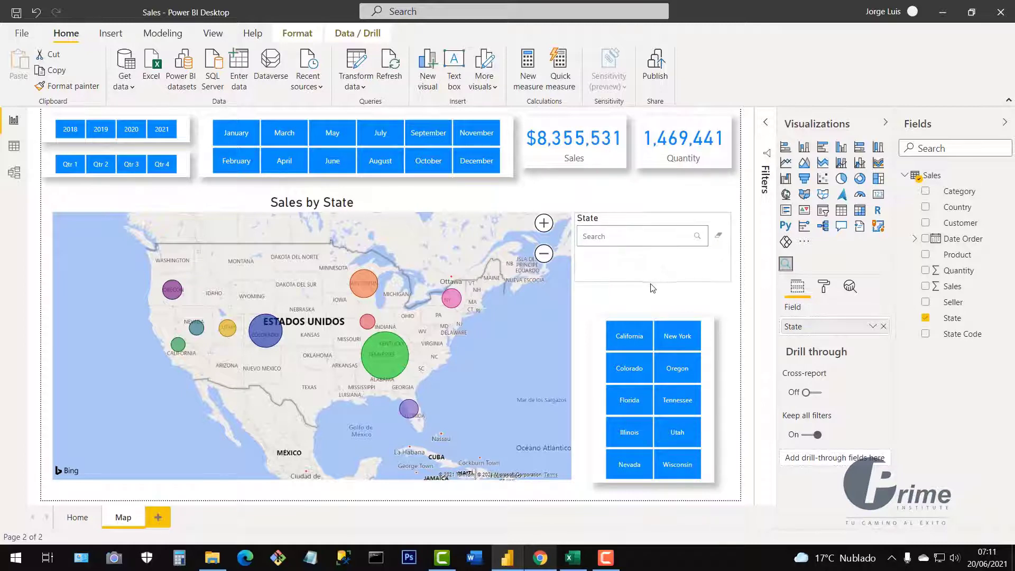
{"action": "left_click", "coordinate": [665, 269]}
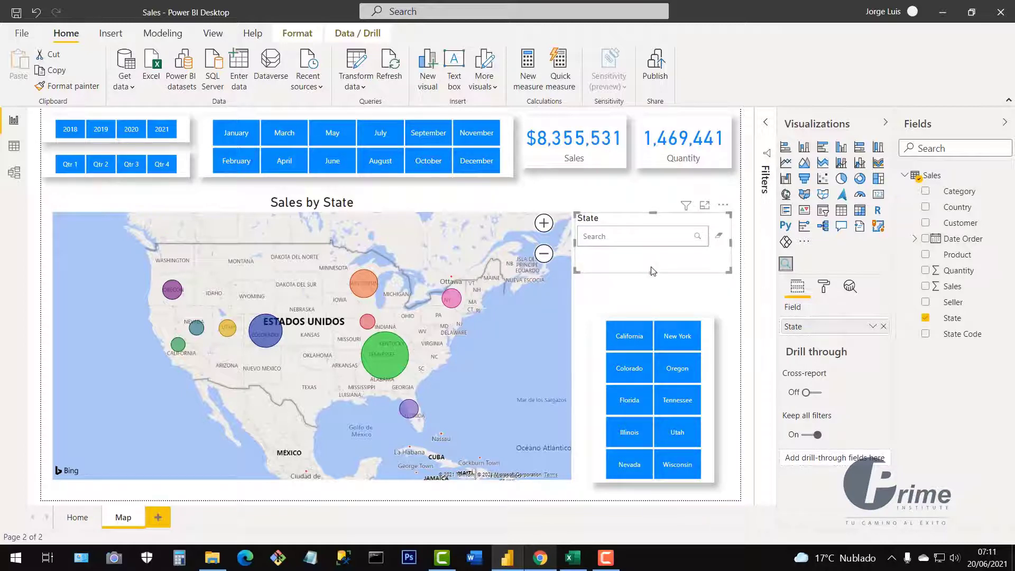
{"action": "left_click_drag", "start_coordinate": [653, 272], "coordinate": [653, 262]}
{"action": "left_click", "coordinate": [605, 241]}
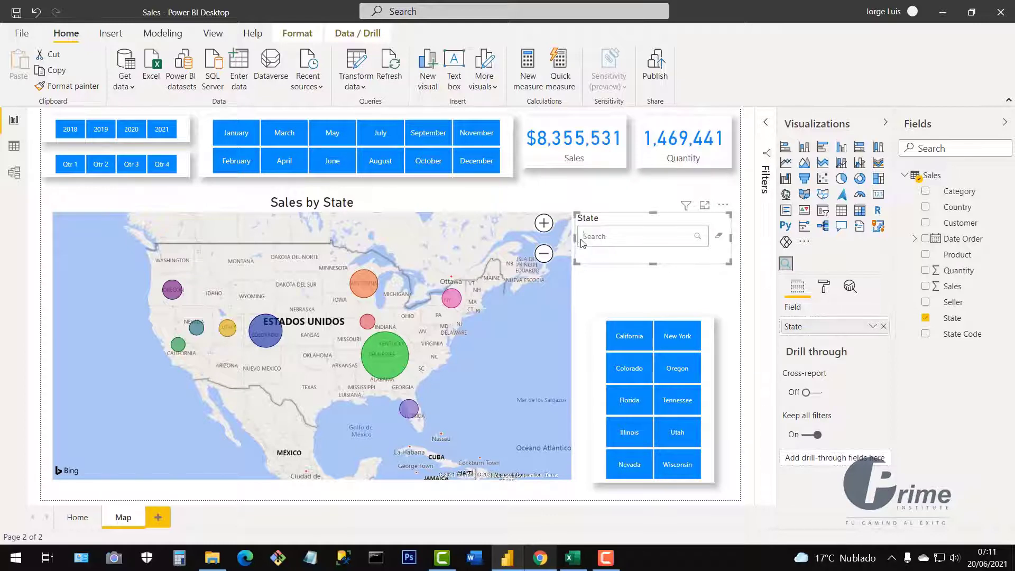
{"action": "left_click_drag", "start_coordinate": [581, 242], "coordinate": [590, 242]}
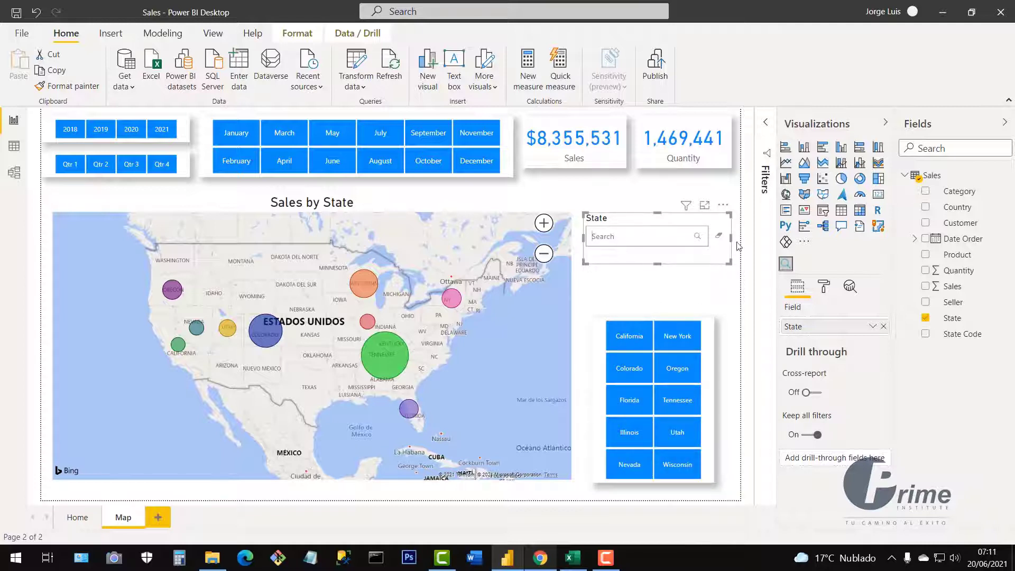
- Filter the report by searching California in the text filter
{"action": "type", "text": "California"}
{"action": "left_click", "coordinate": [698, 239]}
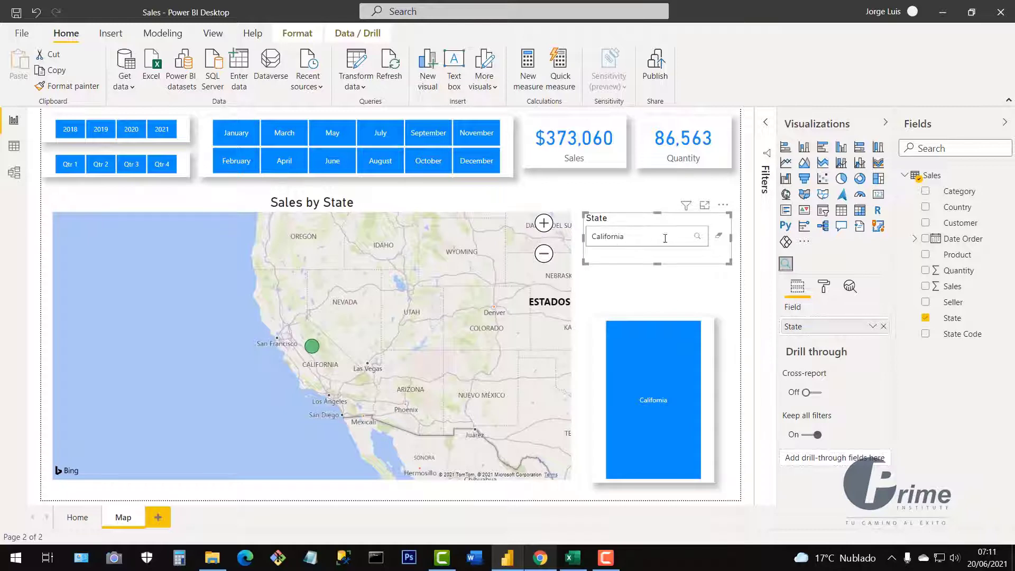
- Clear the search, filter by Oregon instead, and clear the text filter again
{"action": "left_click", "coordinate": [717, 245]}
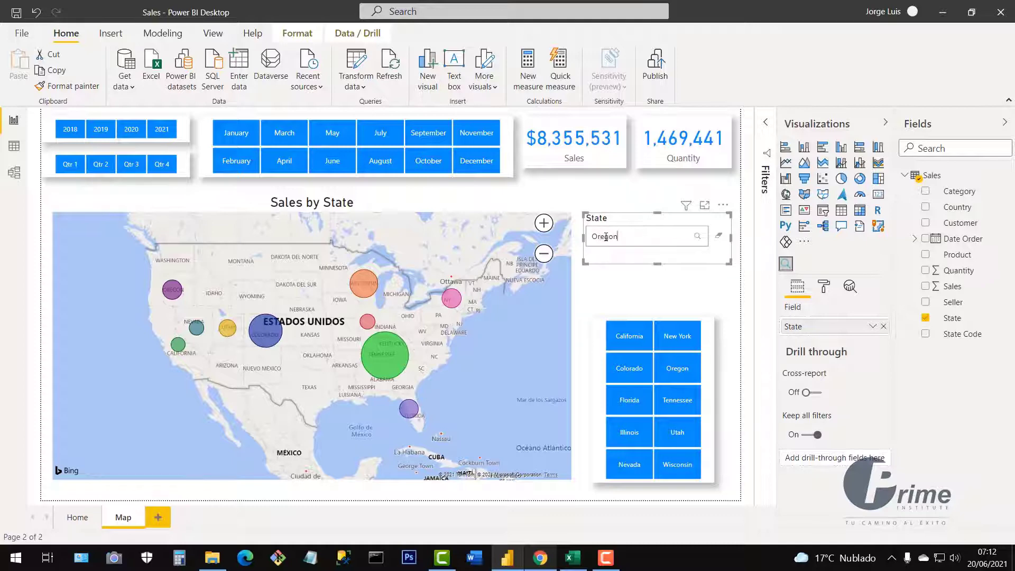
{"action": "key", "text": "Return"}
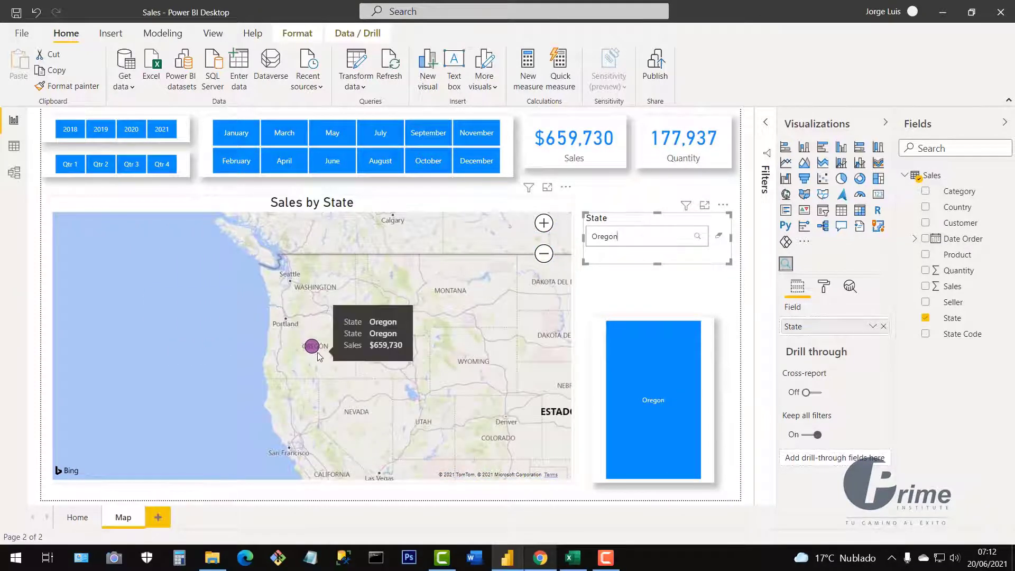
{"action": "left_click", "coordinate": [719, 236]}
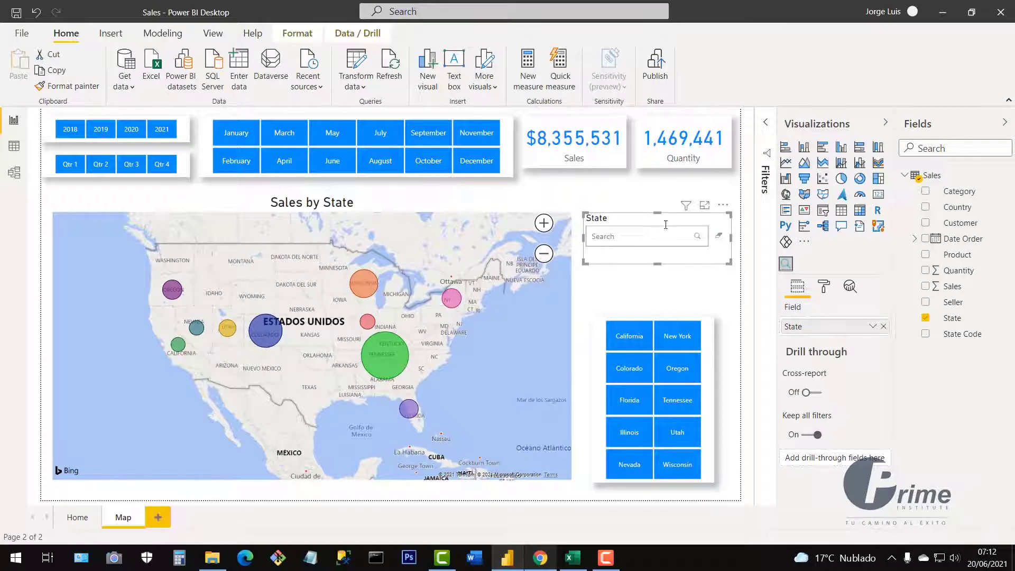
- Format the text filter's title to be centred with a blue font colour
{"action": "left_click", "coordinate": [825, 287]}
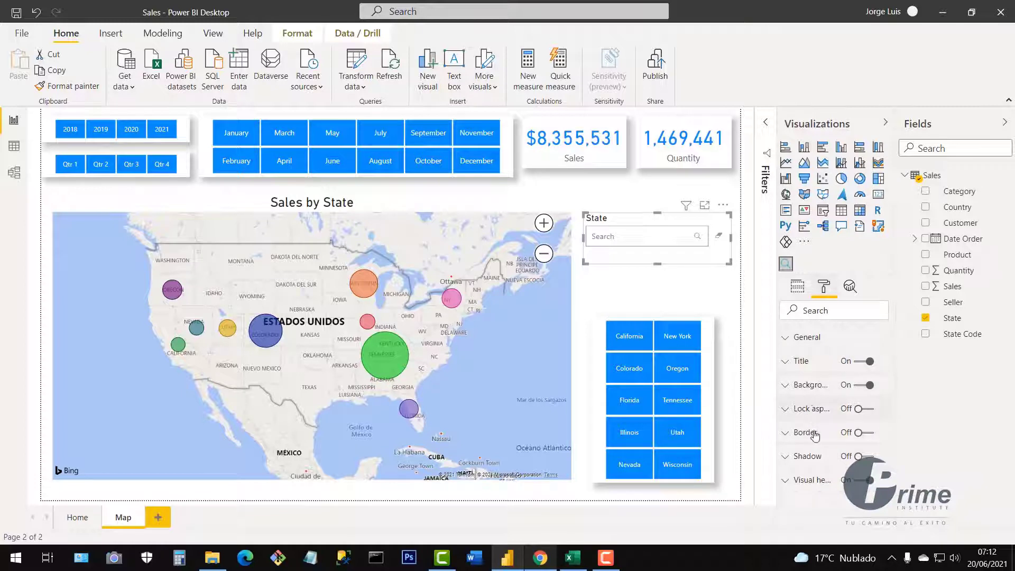
{"action": "left_click", "coordinate": [861, 363]}
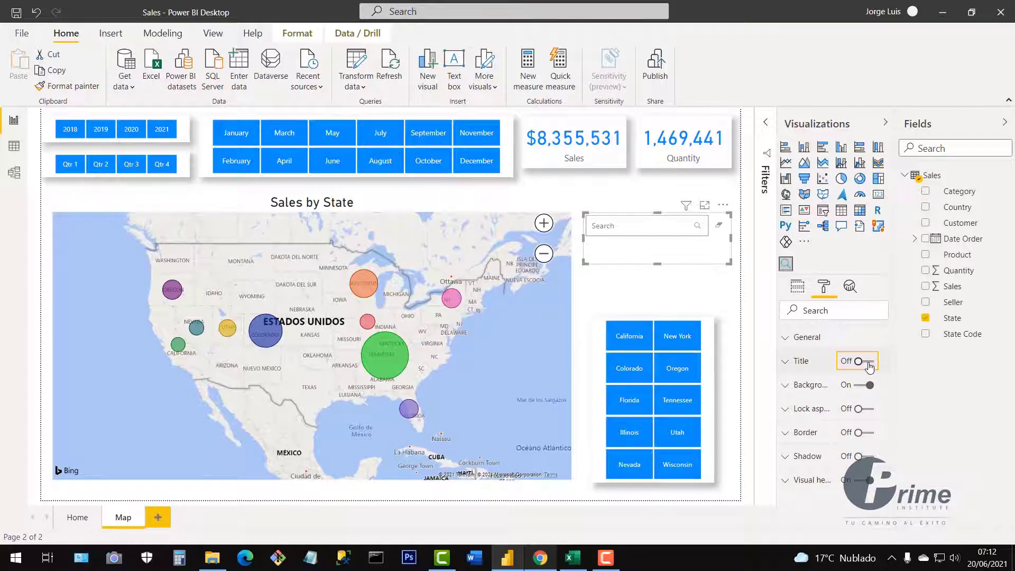
{"action": "left_click", "coordinate": [869, 363]}
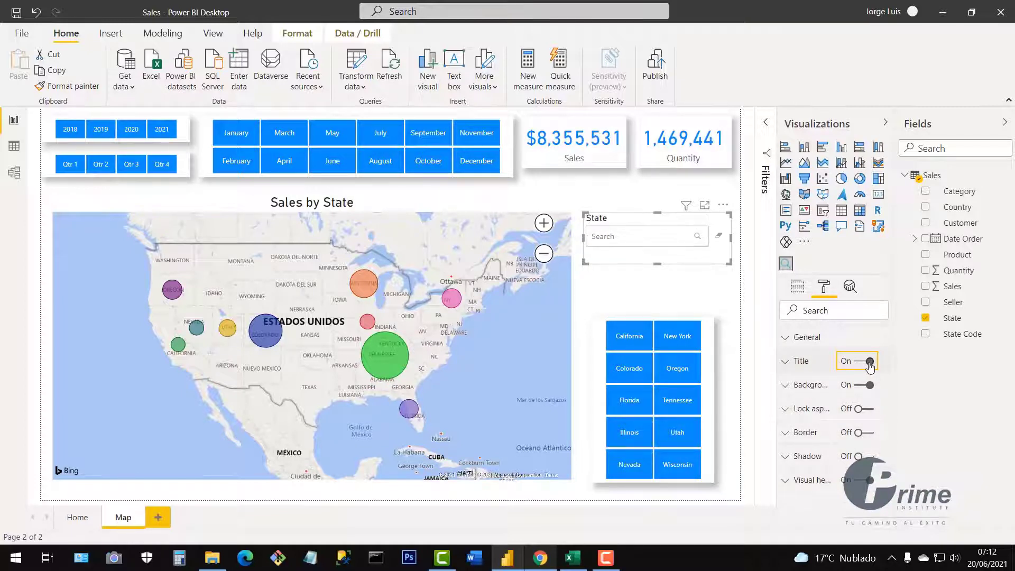
{"action": "left_click", "coordinate": [795, 365]}
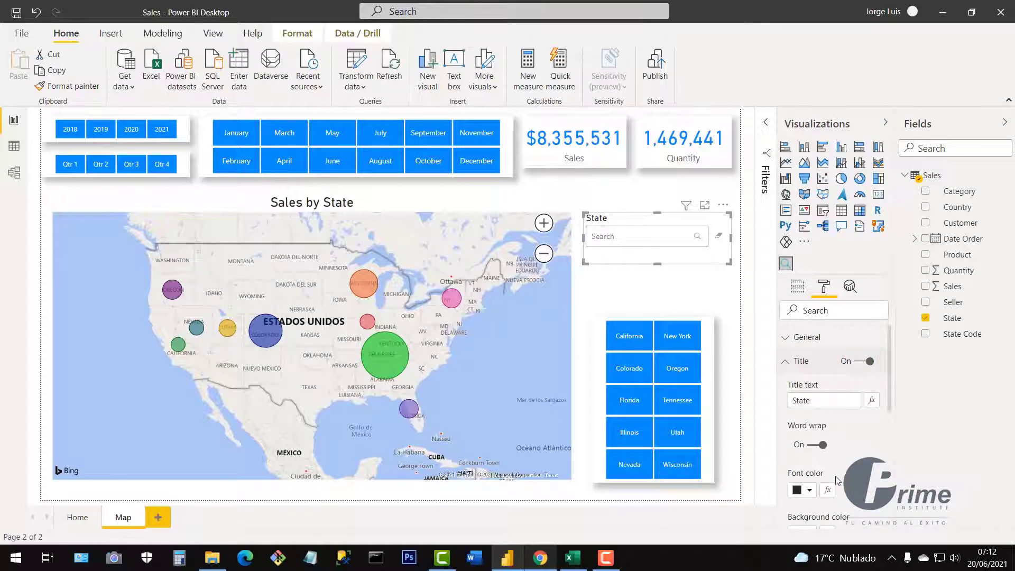
{"action": "scroll", "coordinate": [837, 478], "scroll_direction": "down", "scroll_amount": 2}
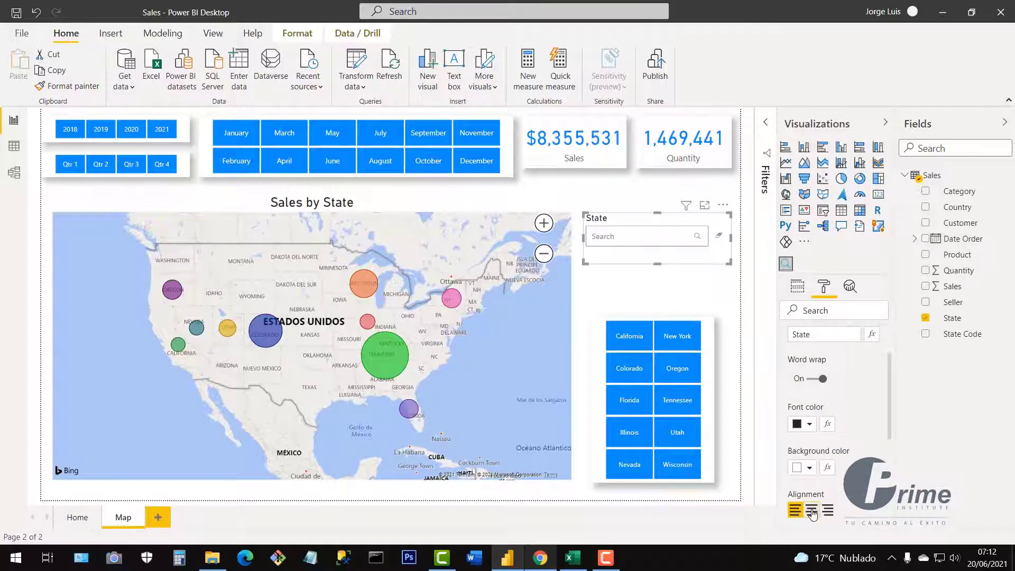
{"action": "left_click", "coordinate": [813, 513]}
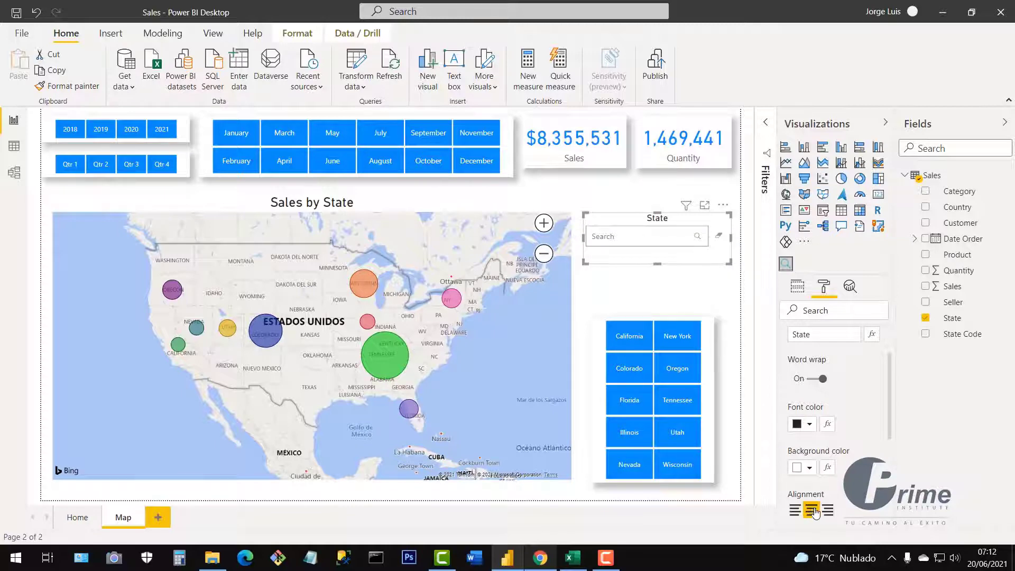
{"action": "left_click", "coordinate": [814, 426]}
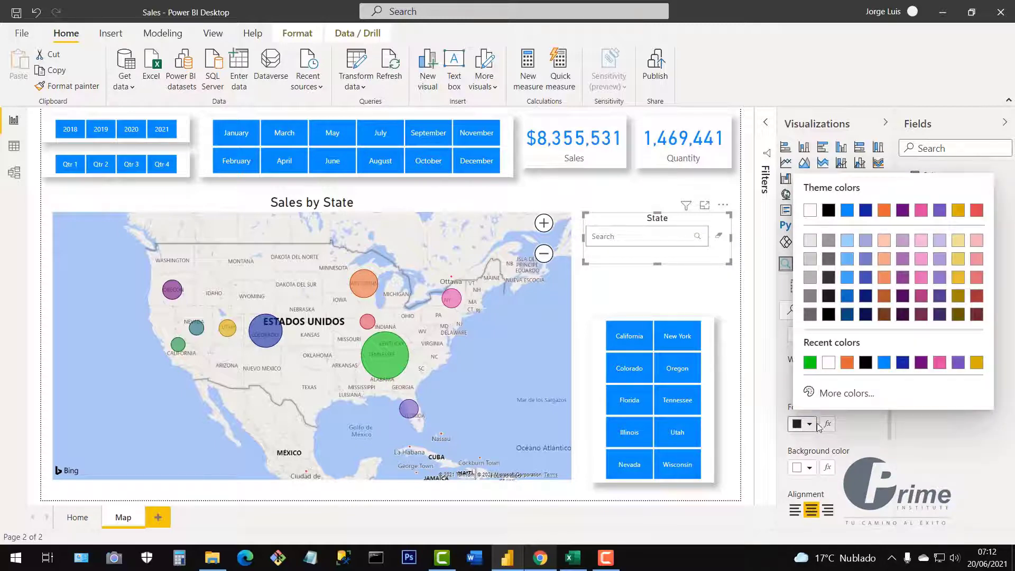
{"action": "left_click", "coordinate": [885, 362]}
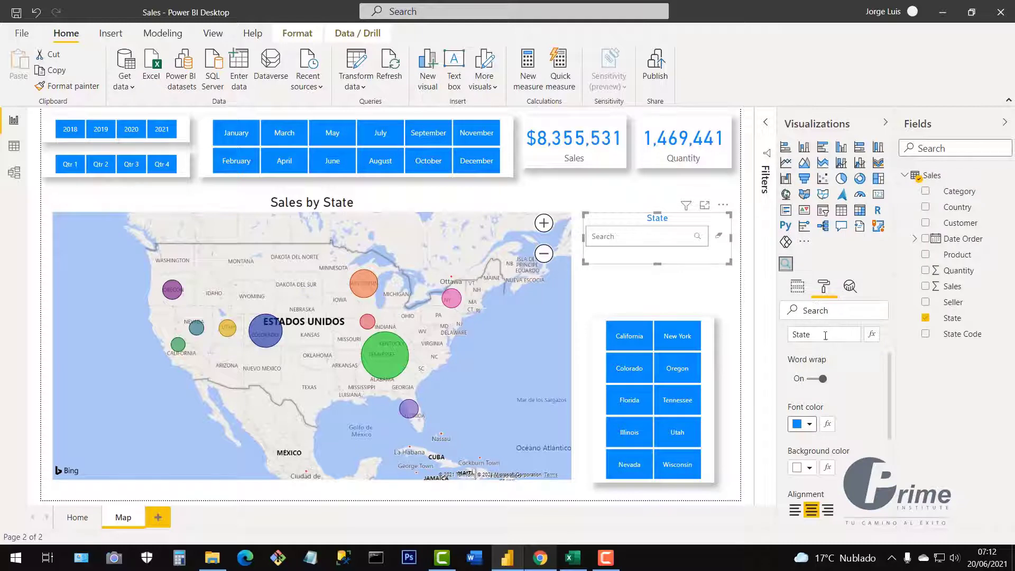
- Turn on the text filter's shadow and shrink the visual slightly
{"action": "scroll", "coordinate": [831, 370], "scroll_direction": "up", "scroll_amount": 1}
{"action": "left_click", "coordinate": [786, 363]}
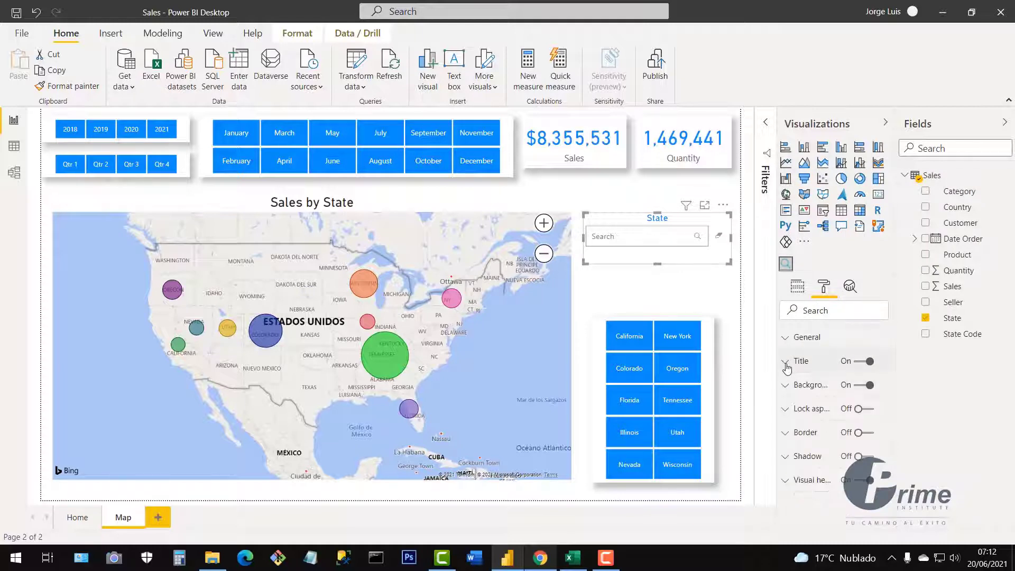
{"action": "left_click", "coordinate": [859, 389]}
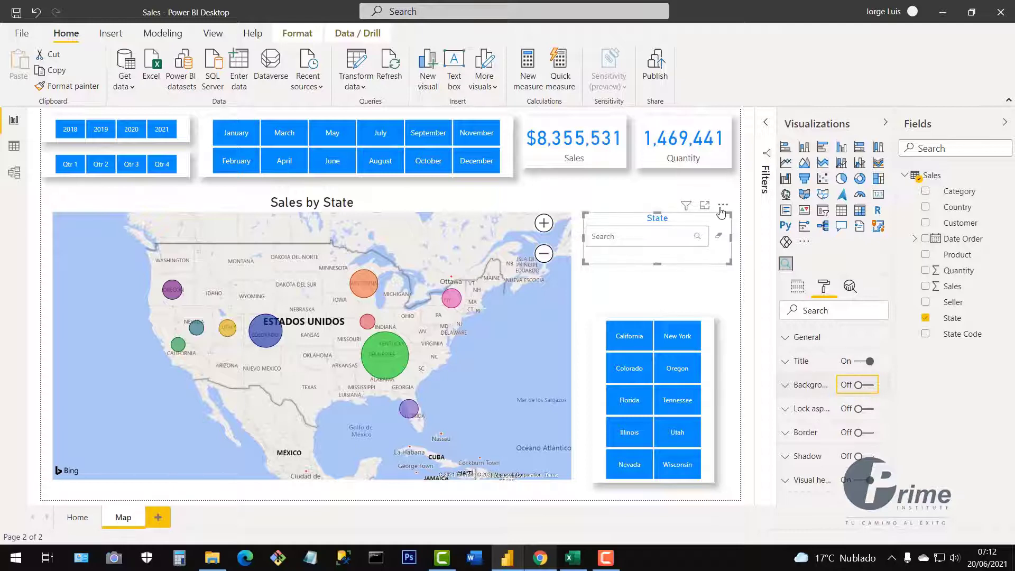
{"action": "mouse_move", "coordinate": [712, 219]}
{"action": "left_mouse_down"}
{"action": "mouse_move", "coordinate": [609, 260]}
{"action": "mouse_move", "coordinate": [719, 216]}
{"action": "left_mouse_up"}
{"action": "left_click", "coordinate": [868, 456]}
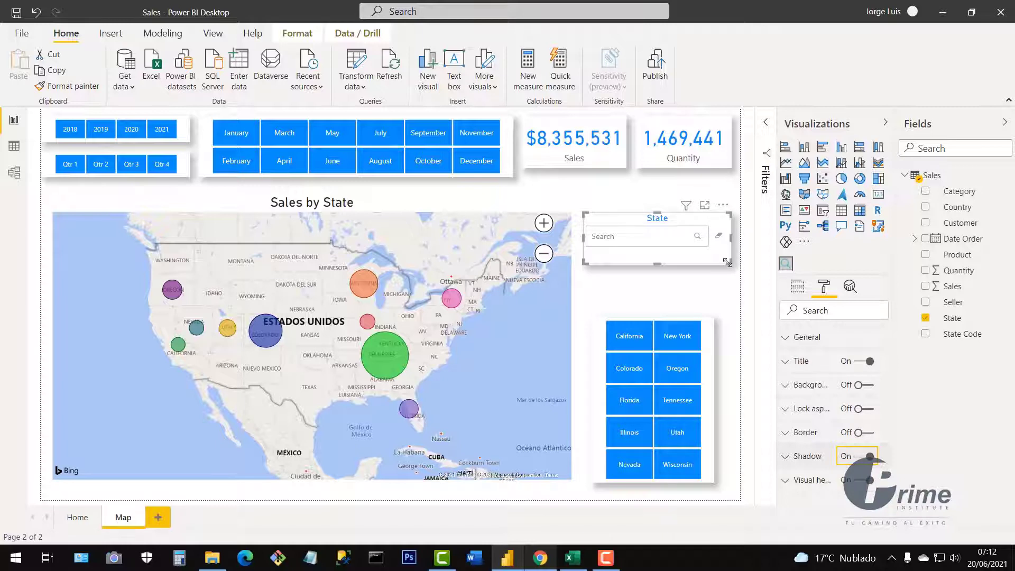
{"action": "left_click_drag", "start_coordinate": [731, 263], "coordinate": [719, 259]}
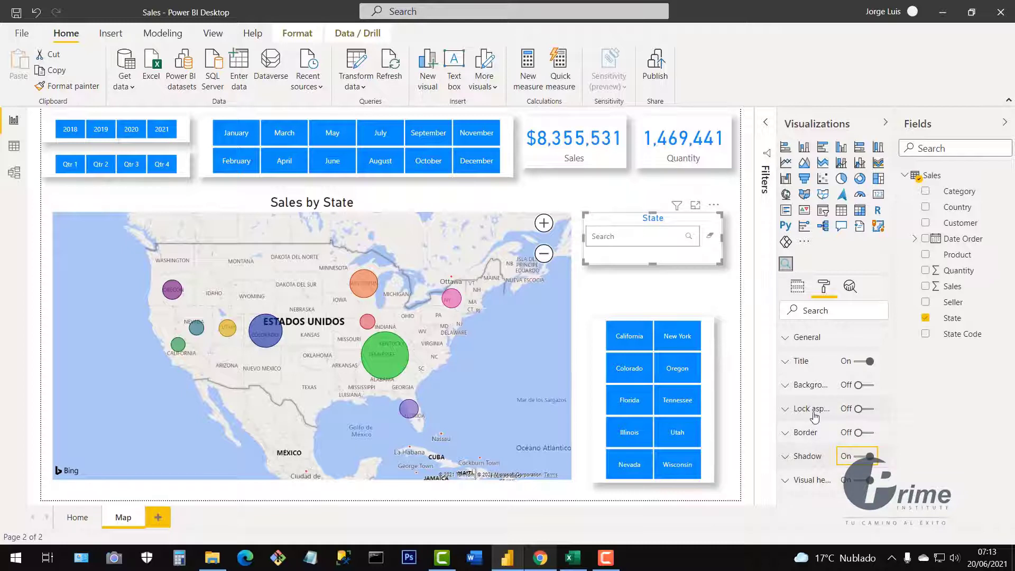
- Turn on the text filter's background with a blue colour at 51% transparency
{"action": "left_click", "coordinate": [868, 386]}
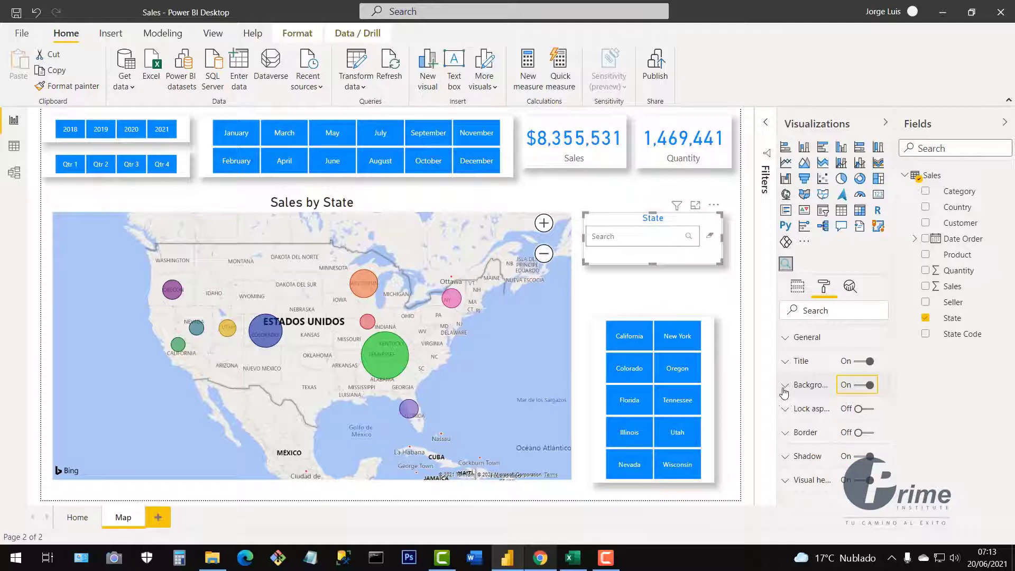
{"action": "left_click", "coordinate": [785, 389]}
{"action": "left_click", "coordinate": [809, 426]}
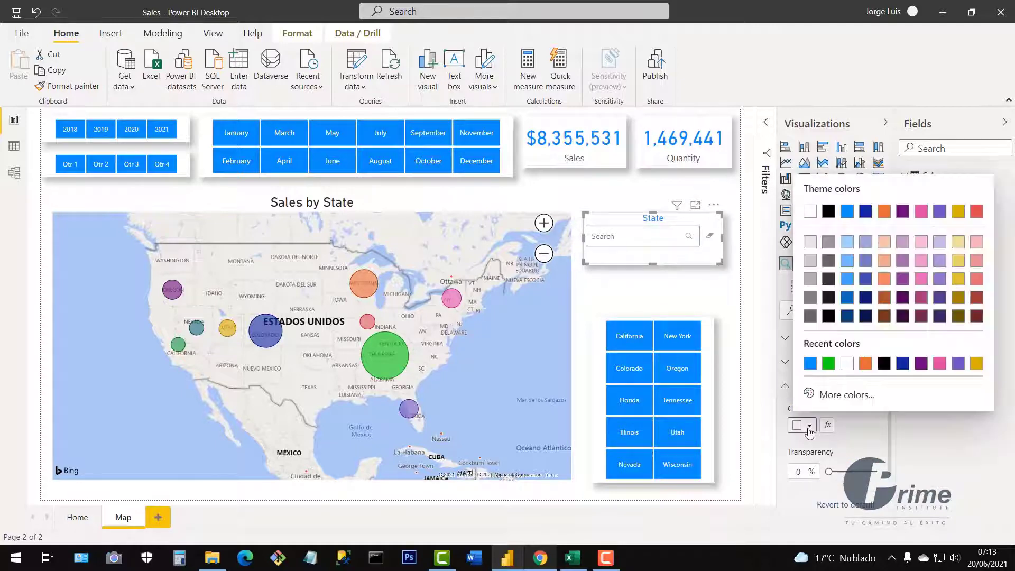
{"action": "left_click", "coordinate": [810, 365]}
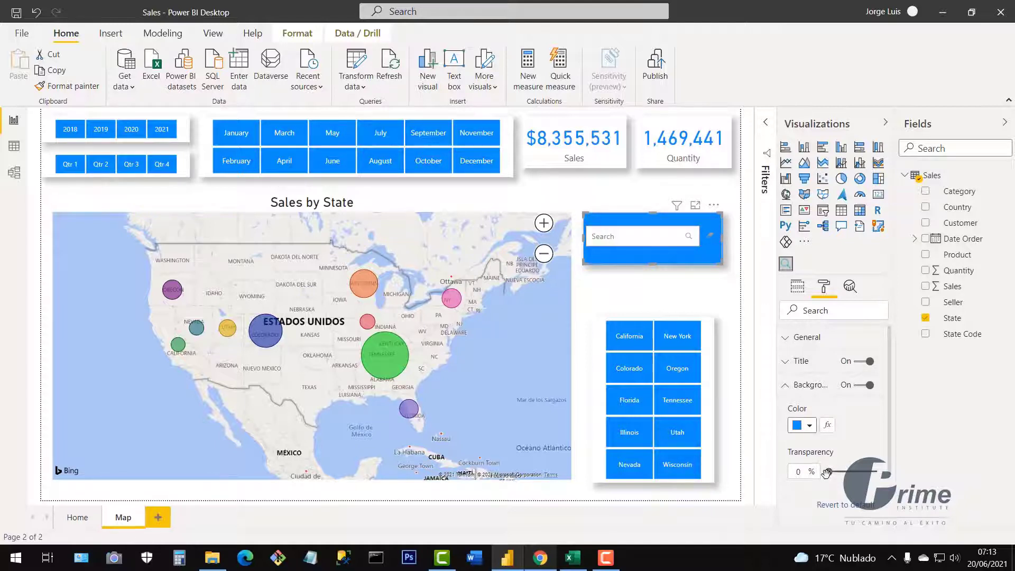
{"action": "left_click_drag", "start_coordinate": [828, 472], "coordinate": [853, 473]}
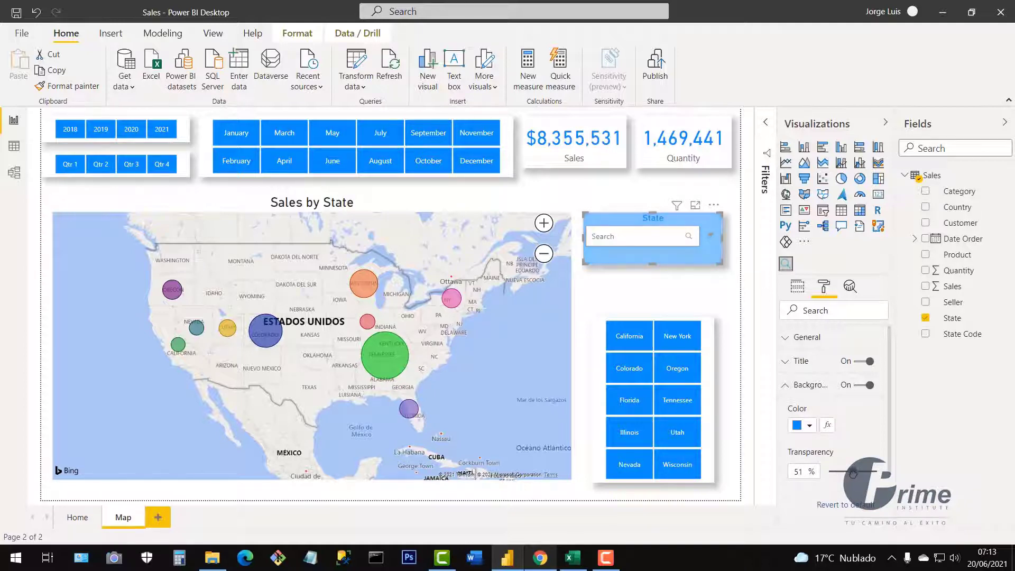
{"action": "left_click", "coordinate": [674, 277]}
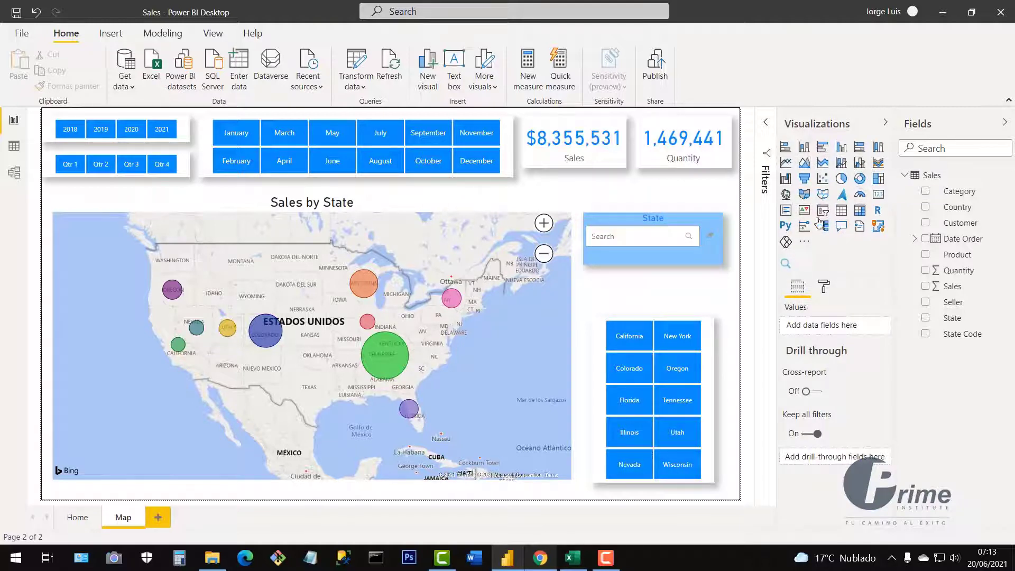
- Pin the Text Filter visual to the visualizations pane, then unpin it again
{"action": "right_click", "coordinate": [788, 271]}
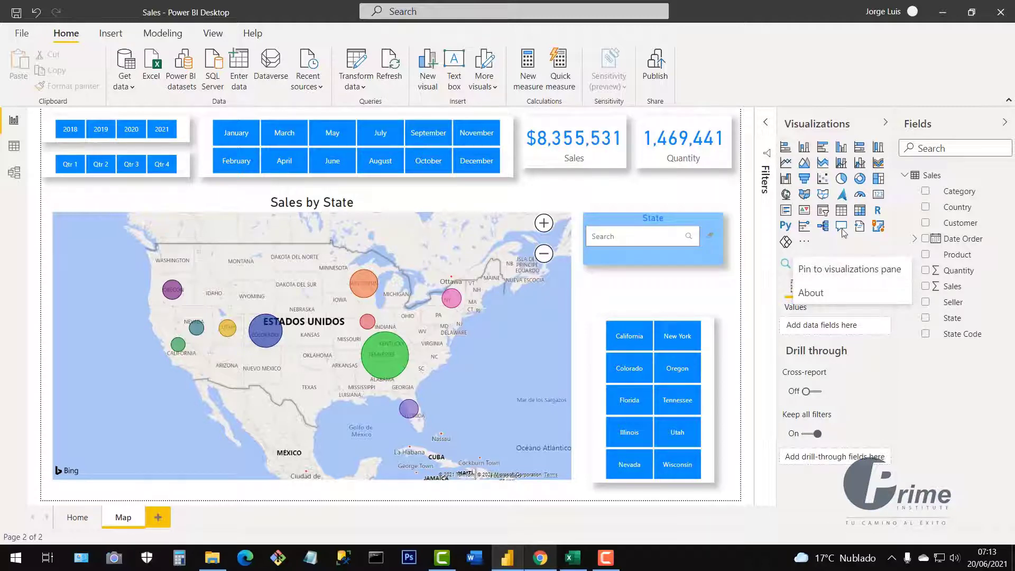
{"action": "left_click", "coordinate": [816, 275]}
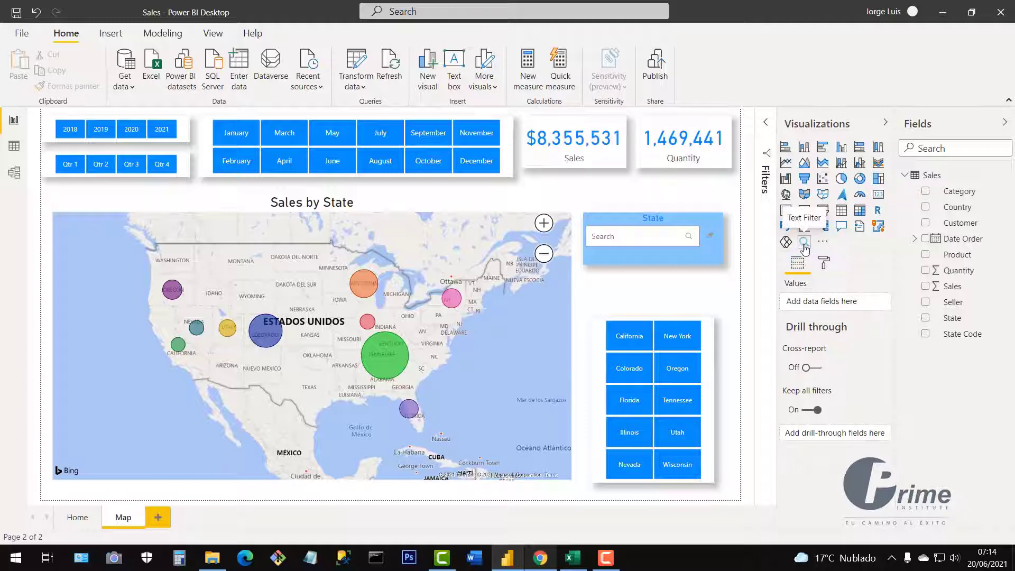
{"action": "right_click", "coordinate": [804, 245]}
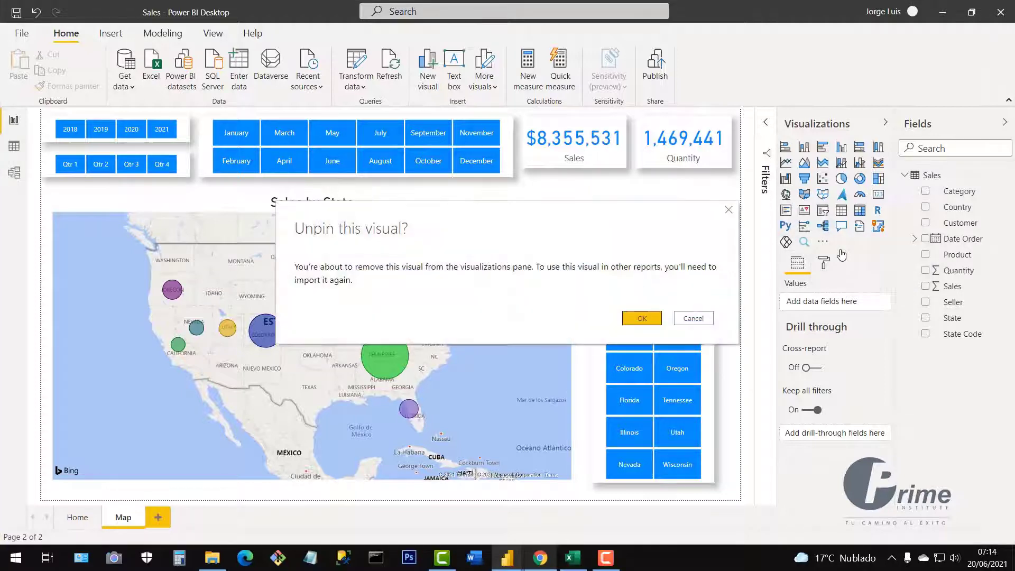
{"action": "left_click", "coordinate": [642, 317]}
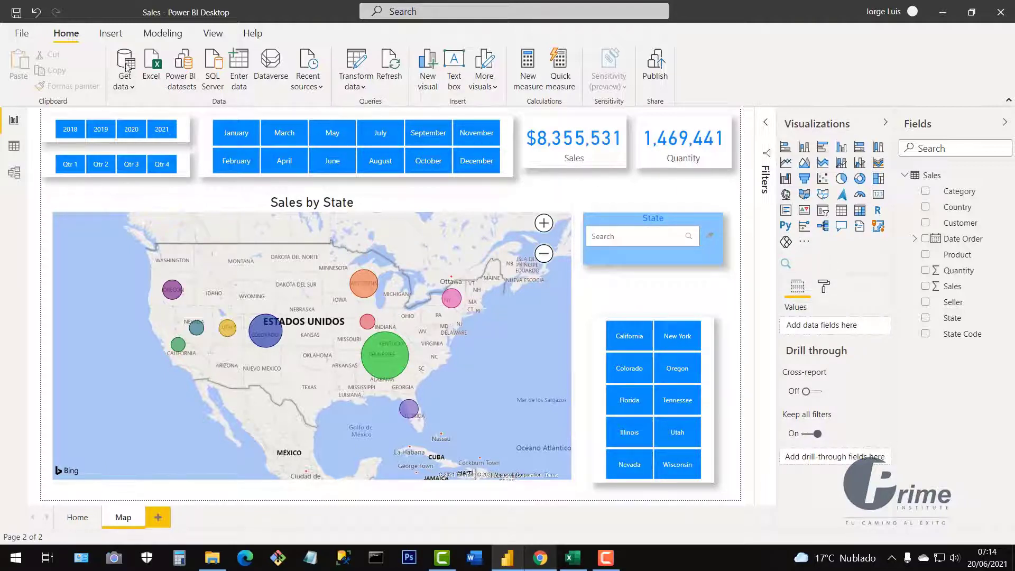
- Open the Get more visuals marketplace of Power BI visuals and close it
{"action": "left_click", "coordinate": [804, 243]}
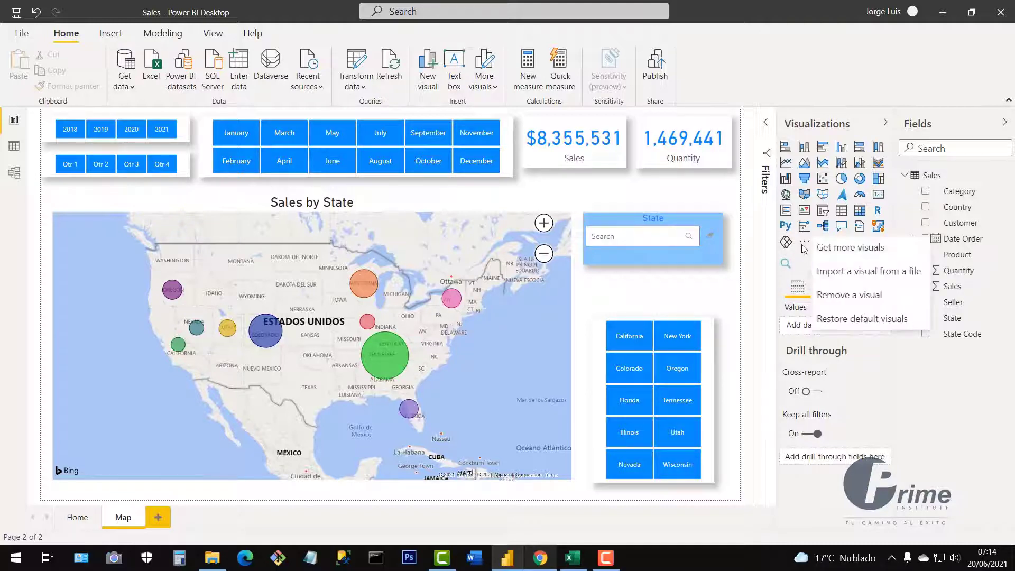
{"action": "left_click", "coordinate": [846, 248]}
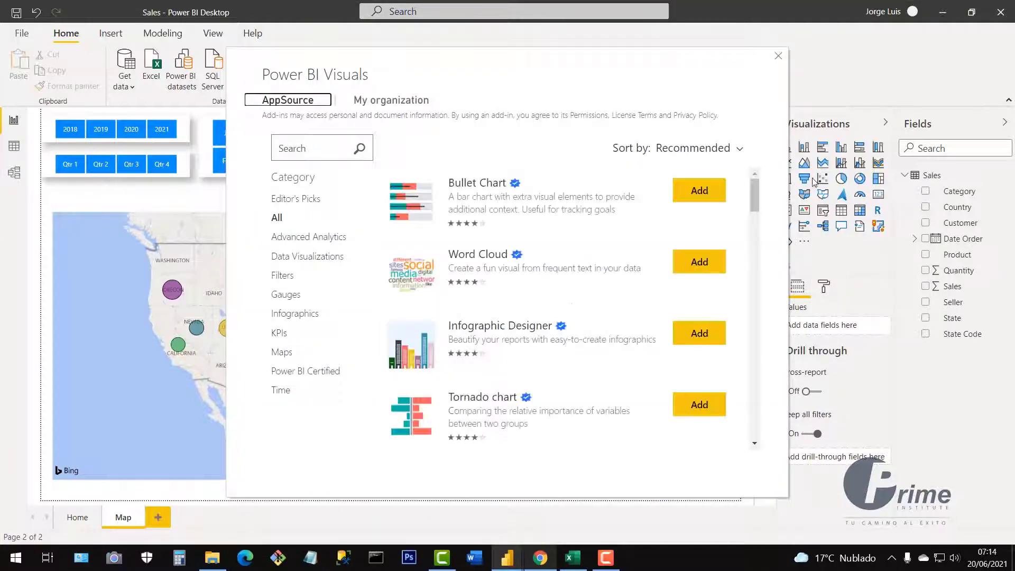
{"action": "left_click", "coordinate": [779, 55]}
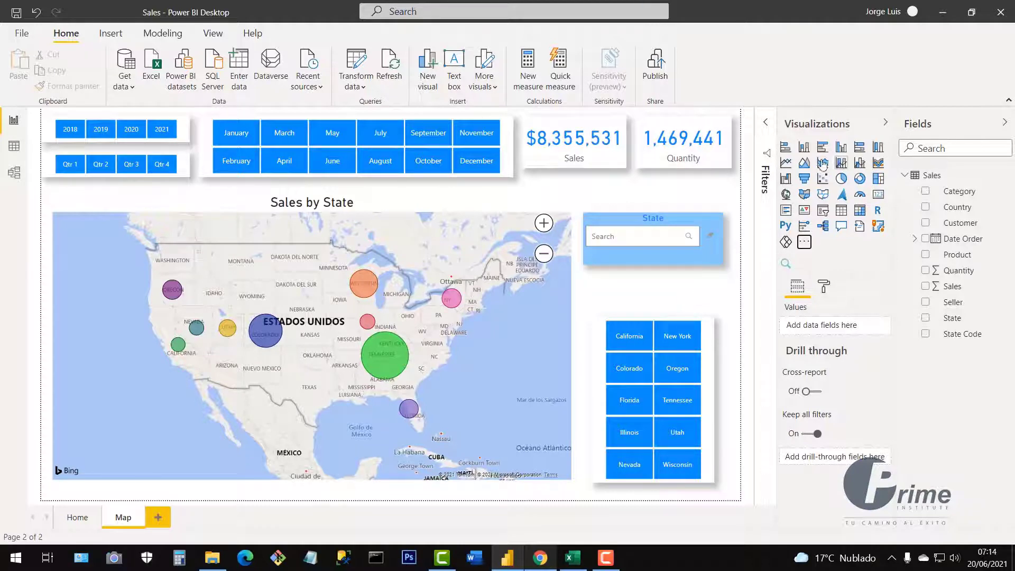
- Duplicate the Map page
{"action": "left_click", "coordinate": [679, 294]}
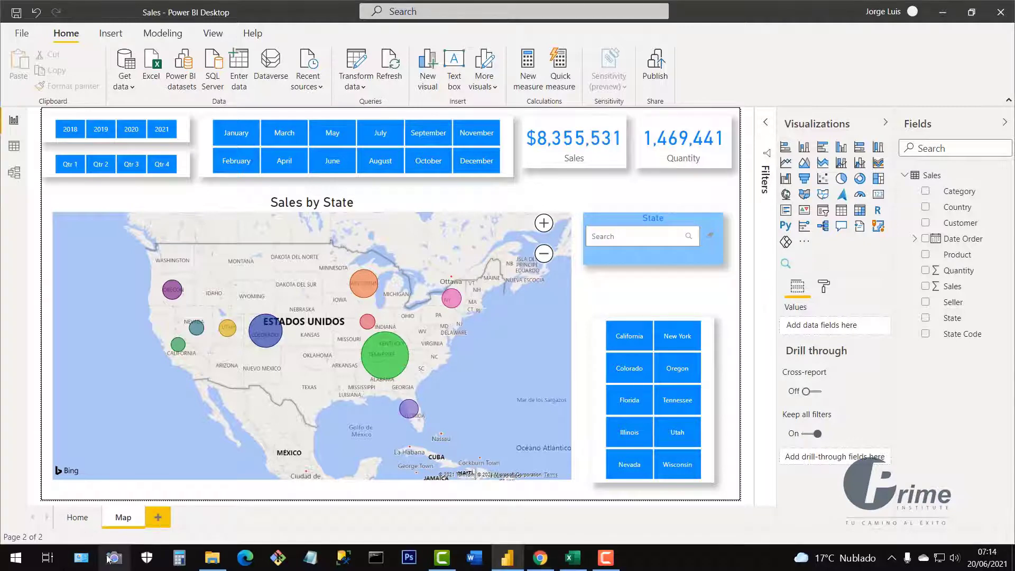
{"action": "right_click", "coordinate": [120, 529]}
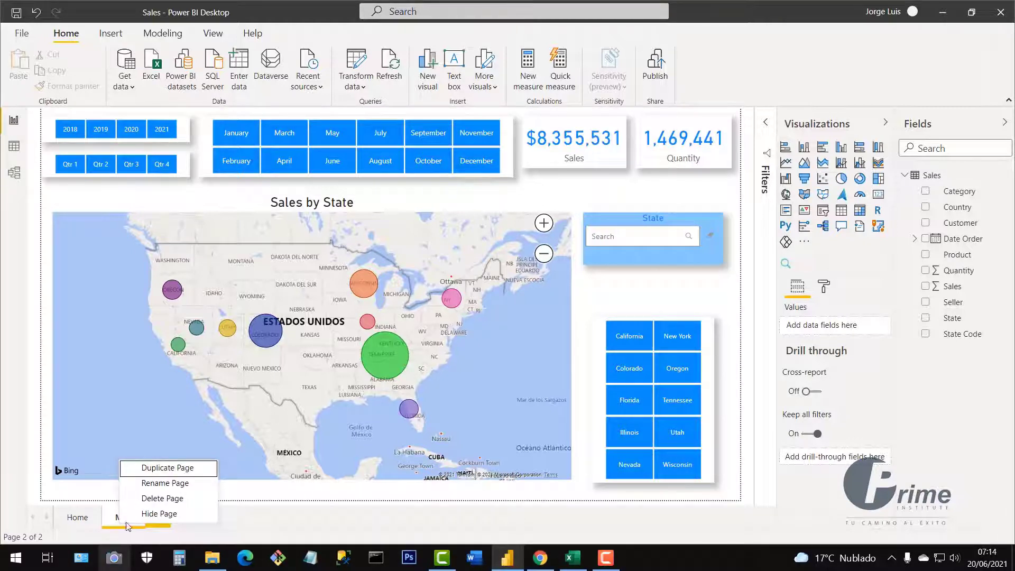
{"action": "left_click", "coordinate": [179, 472]}
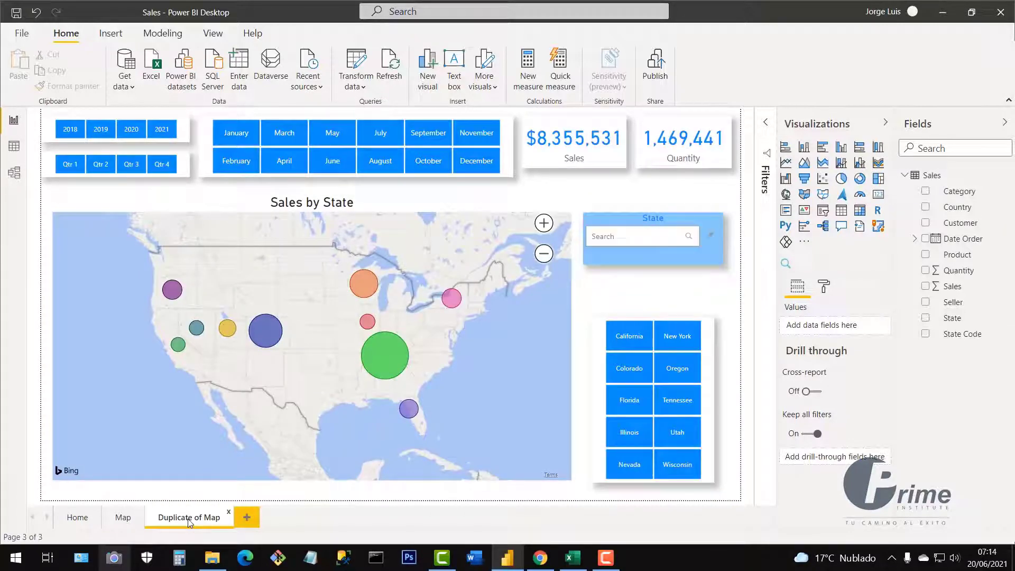
{"action": "double_click", "coordinate": [190, 518]}
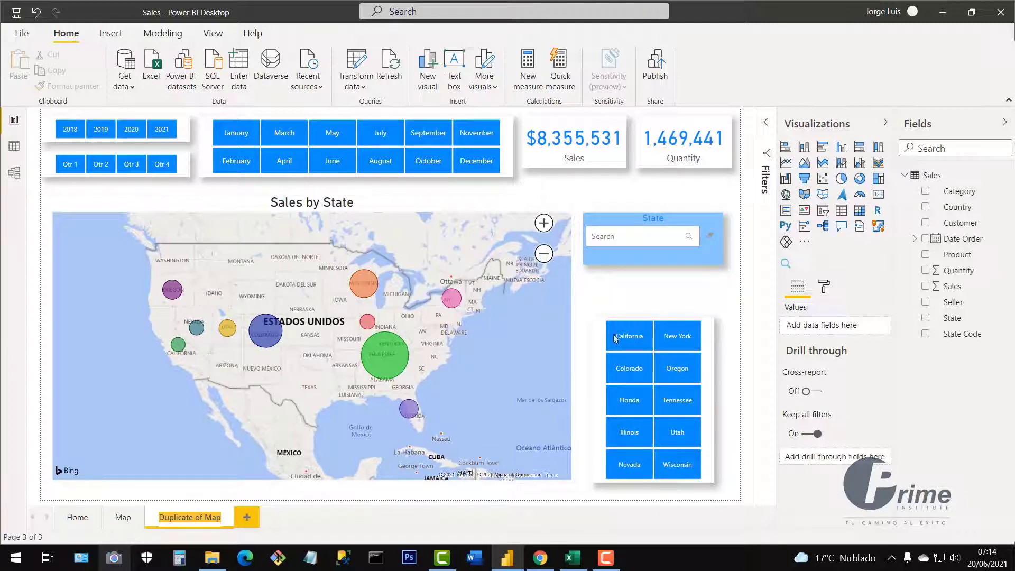
{"action": "left_click", "coordinate": [635, 297]}
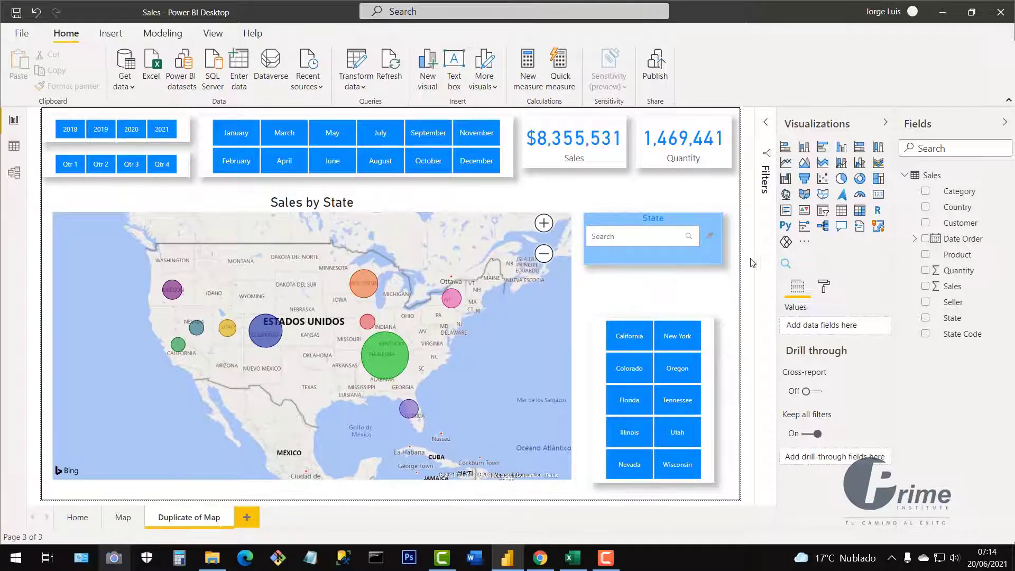
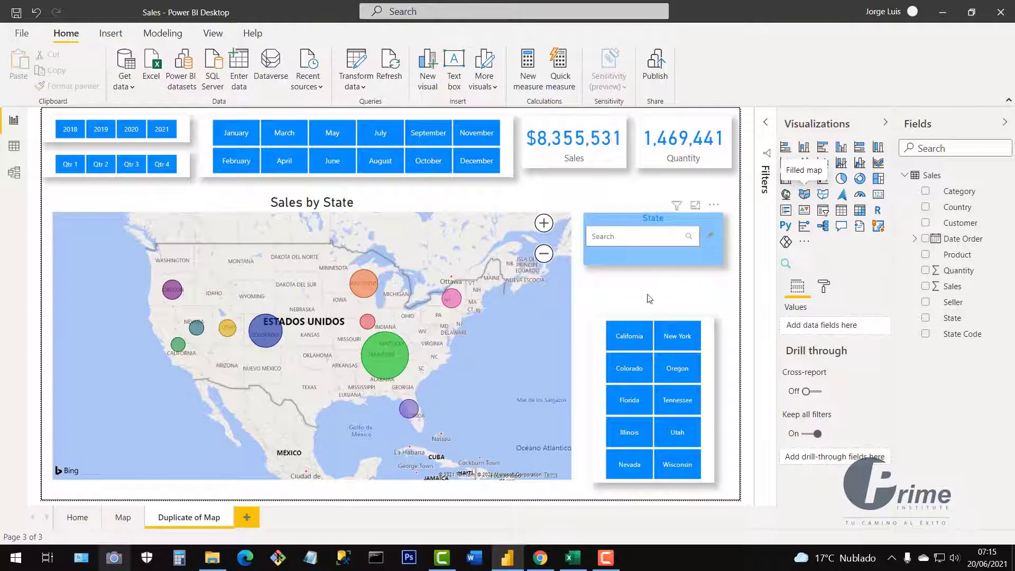
- Convert the duplicated page's bubble map into a filled map and add State Code as its legend
{"action": "left_click", "coordinate": [547, 351]}
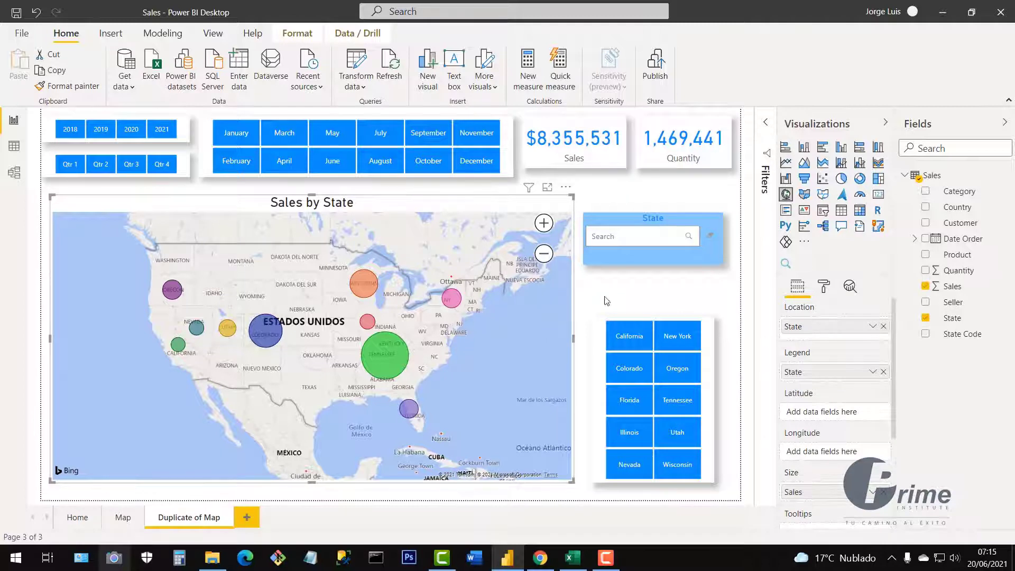
{"action": "left_click", "coordinate": [804, 196]}
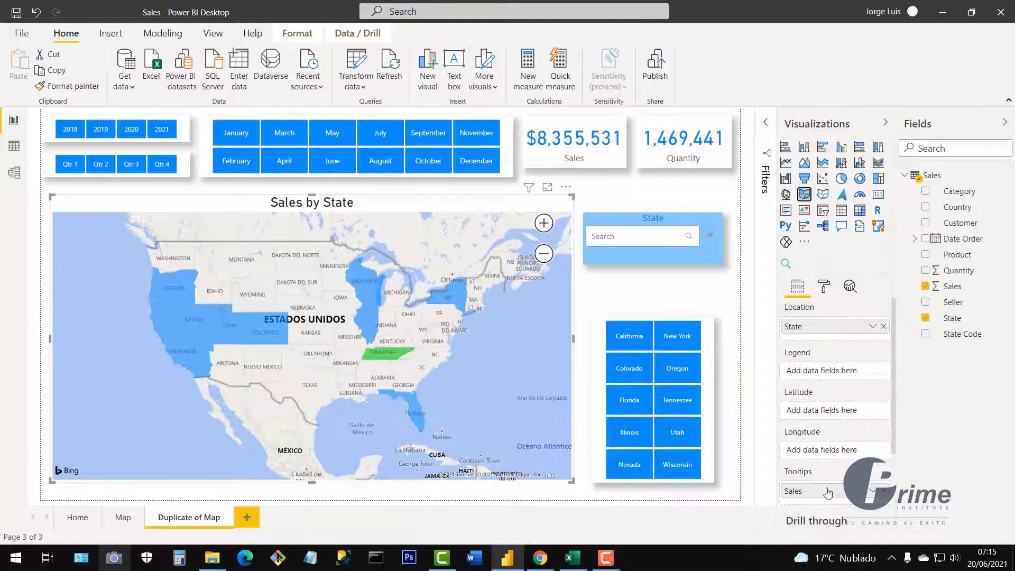
{"action": "scroll", "coordinate": [804, 484], "scroll_direction": "down", "scroll_amount": 1}
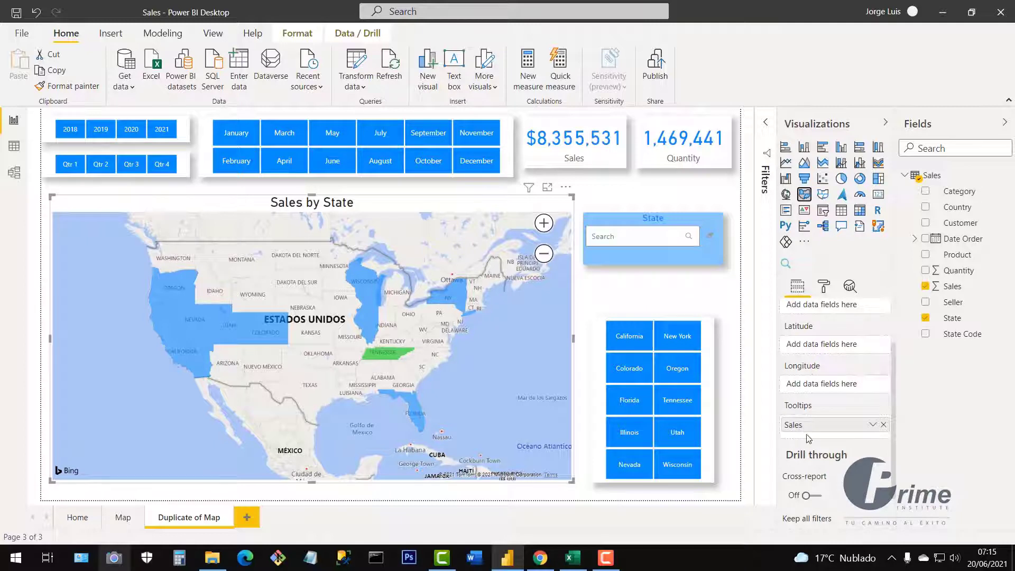
{"action": "scroll", "coordinate": [808, 439], "scroll_direction": "up", "scroll_amount": 1}
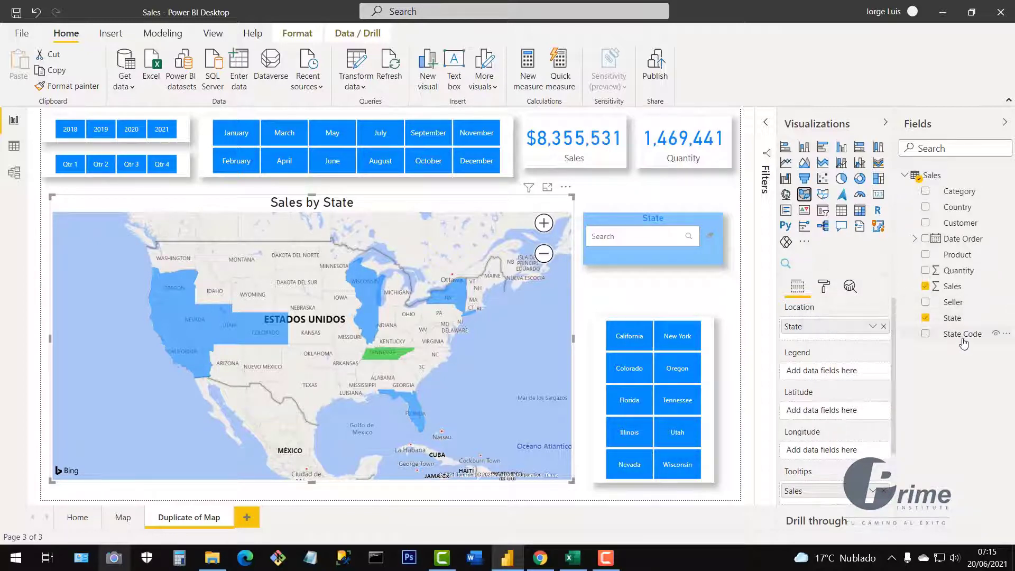
{"action": "left_click_drag", "start_coordinate": [959, 343], "coordinate": [809, 376]}
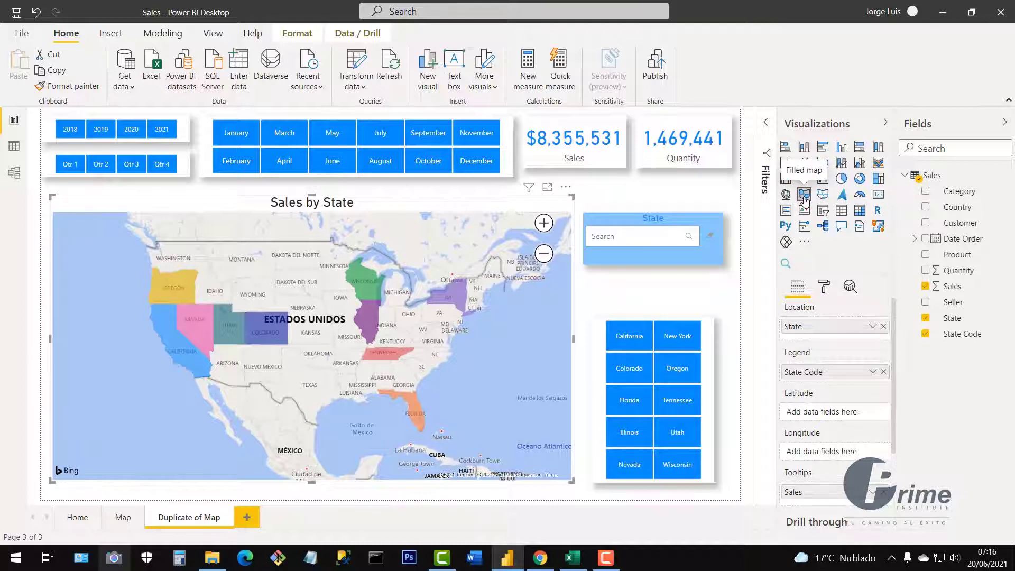
- Rename the duplicated page as Fillep Map
{"action": "double_click", "coordinate": [210, 518]}
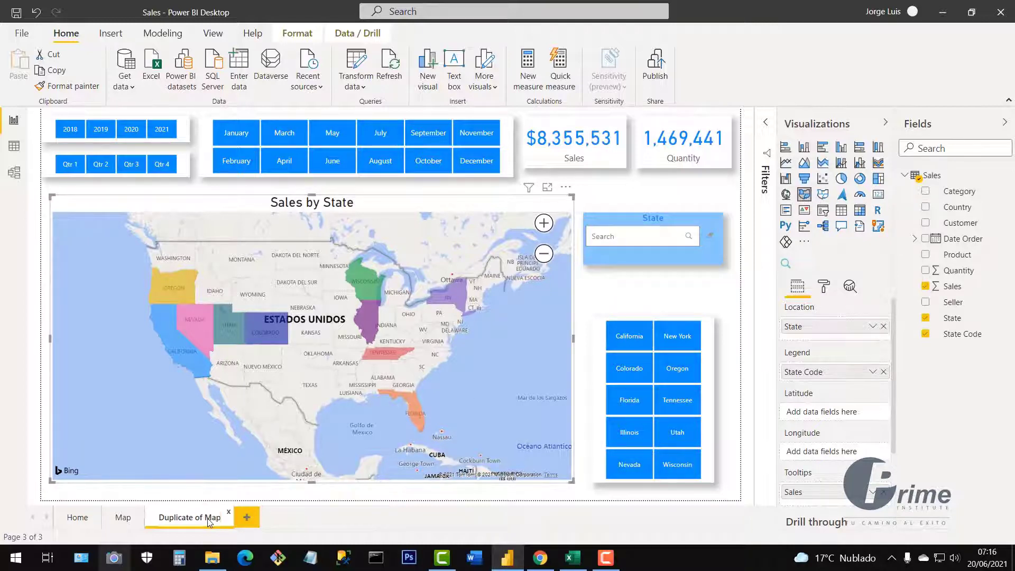
{"action": "type", "text": "Fillep Map"}
{"action": "key", "text": "Return"}
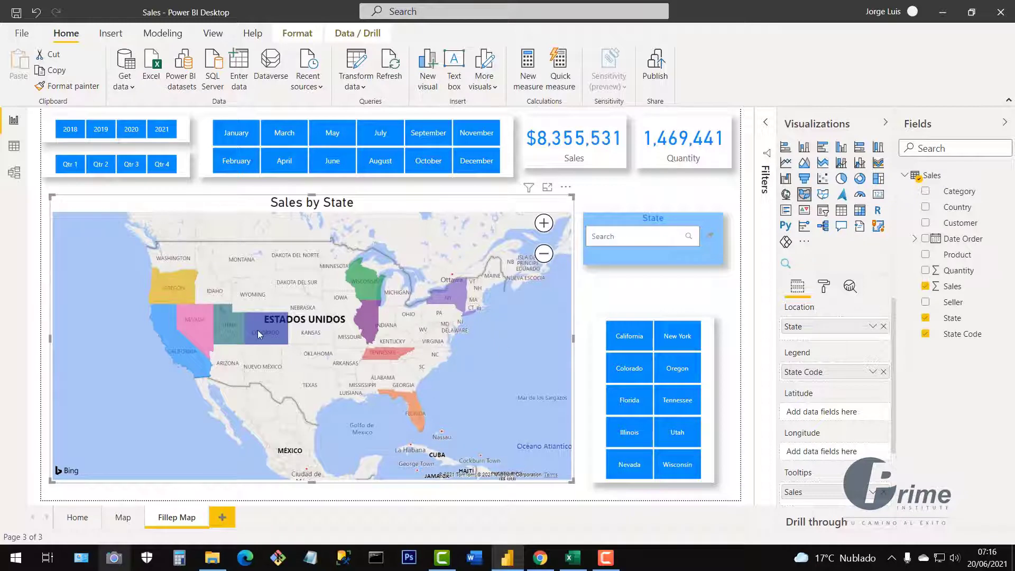
- Add Quantity to the filled map's tooltips
{"action": "mouse_move", "coordinate": [256, 325]}
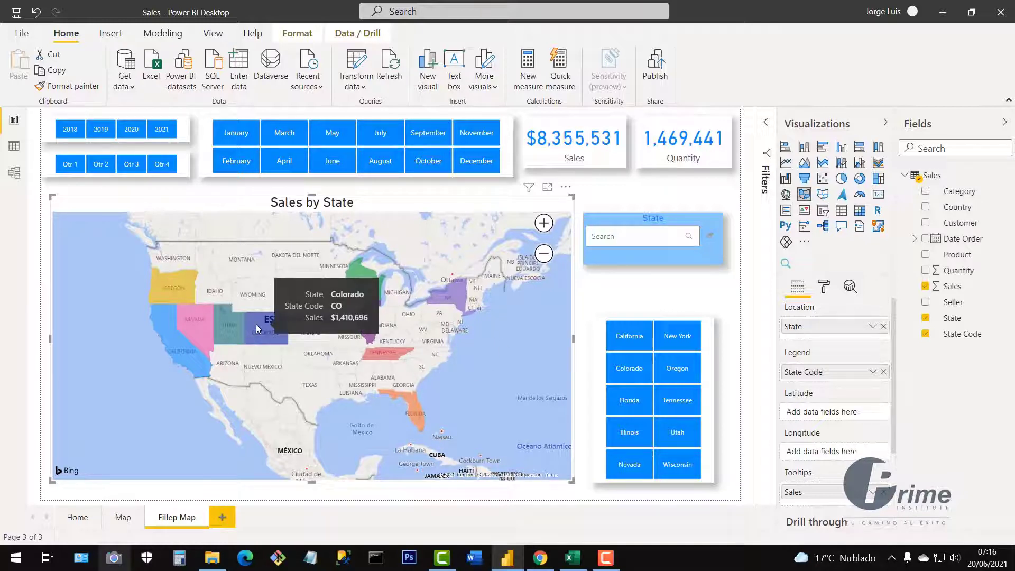
{"action": "mouse_move", "coordinate": [193, 335]}
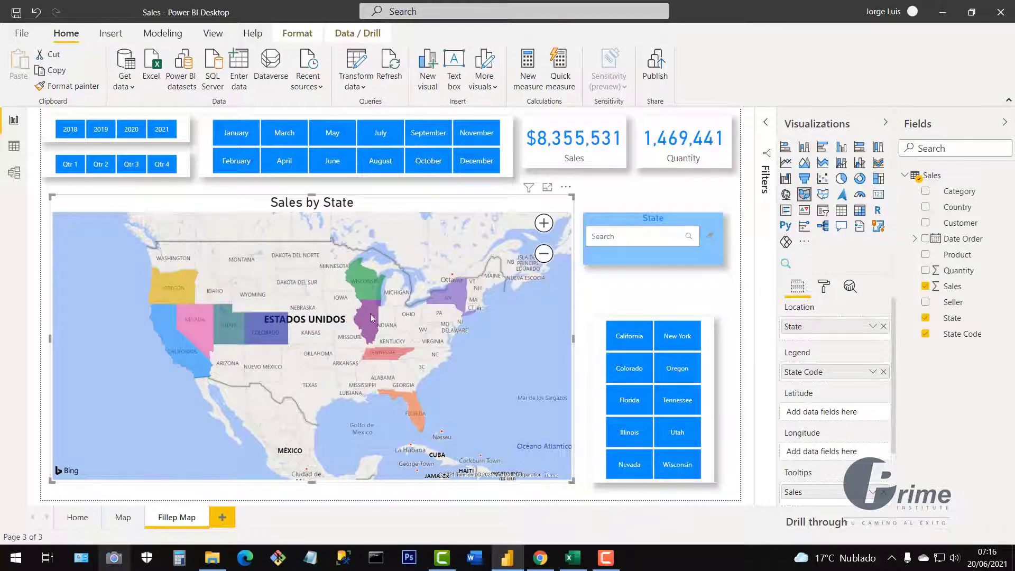
{"action": "scroll", "coordinate": [835, 431], "scroll_direction": "down", "scroll_amount": 2}
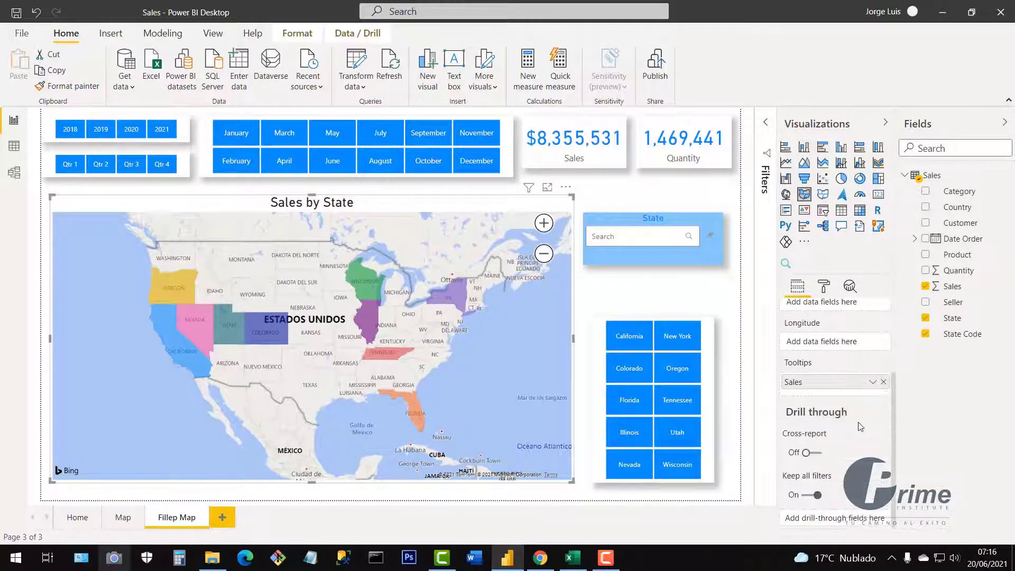
{"action": "scroll", "coordinate": [861, 427], "scroll_direction": "up", "scroll_amount": 1}
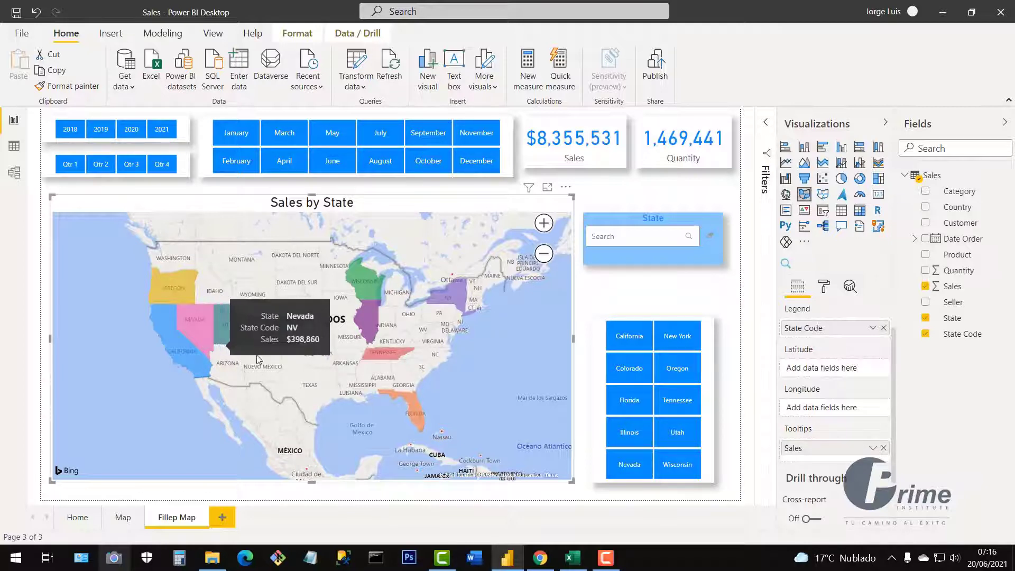
{"action": "left_click", "coordinate": [926, 272]}
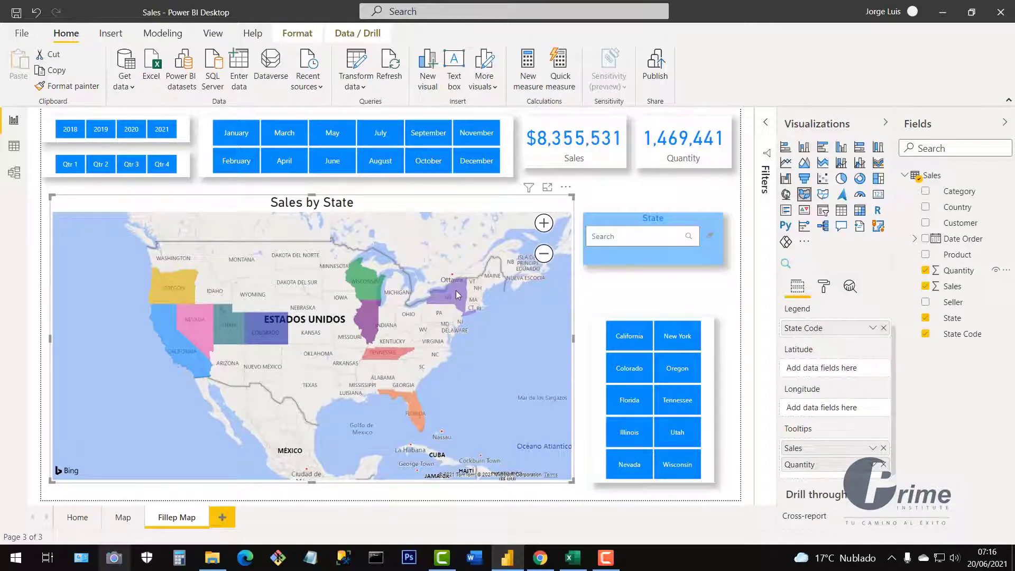
{"action": "mouse_move", "coordinate": [458, 295]}
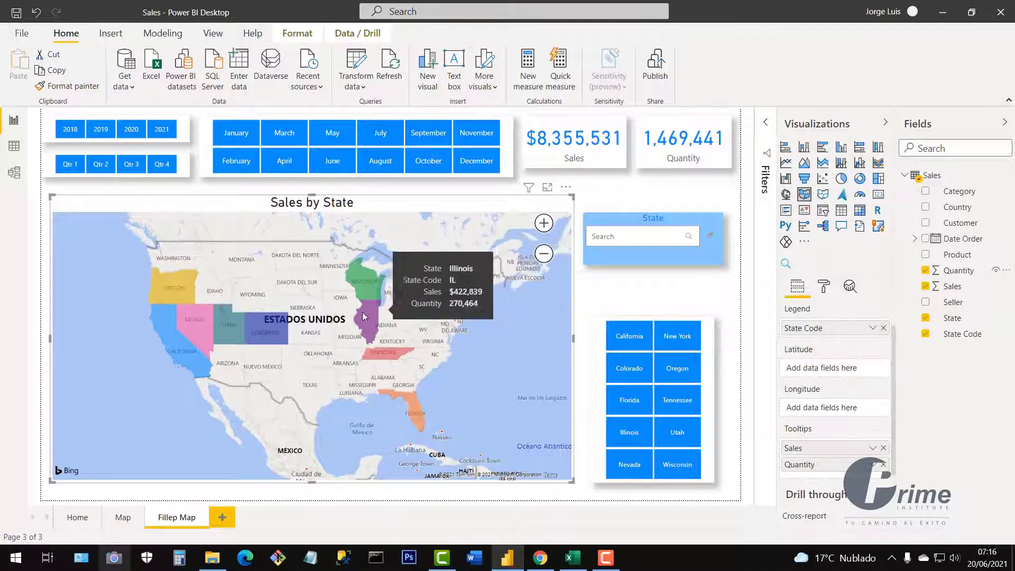
{"action": "mouse_move", "coordinate": [360, 289]}
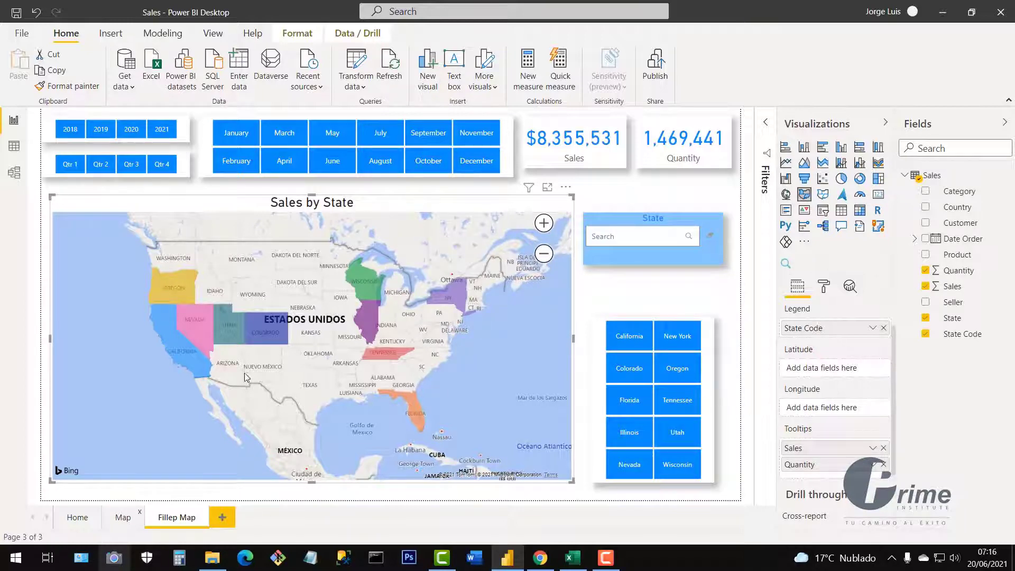
- On the Map page, replace the bubble map's State legend with State Code
{"action": "left_click", "coordinate": [123, 518]}
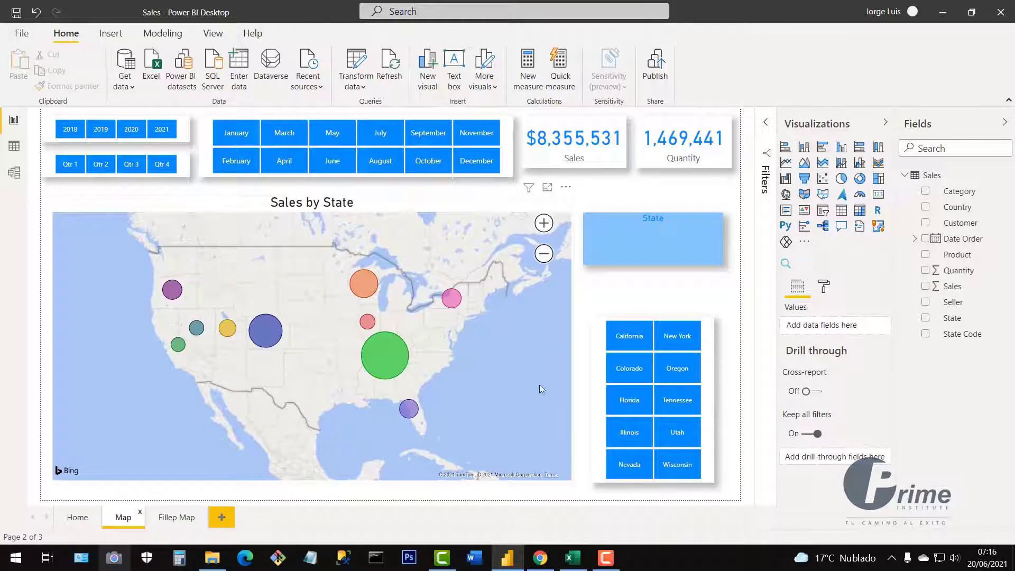
{"action": "mouse_move", "coordinate": [394, 367]}
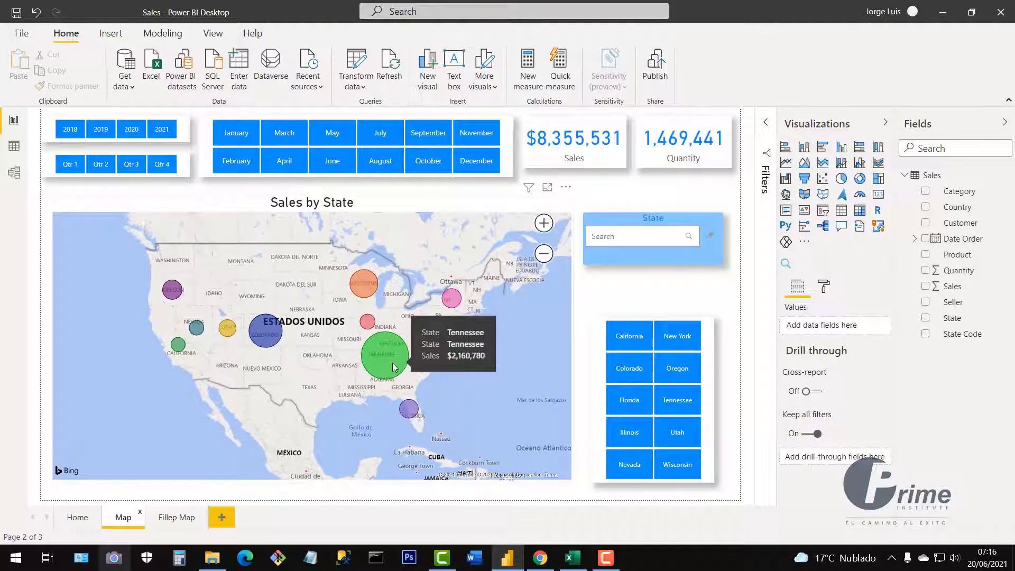
{"action": "left_click", "coordinate": [552, 319]}
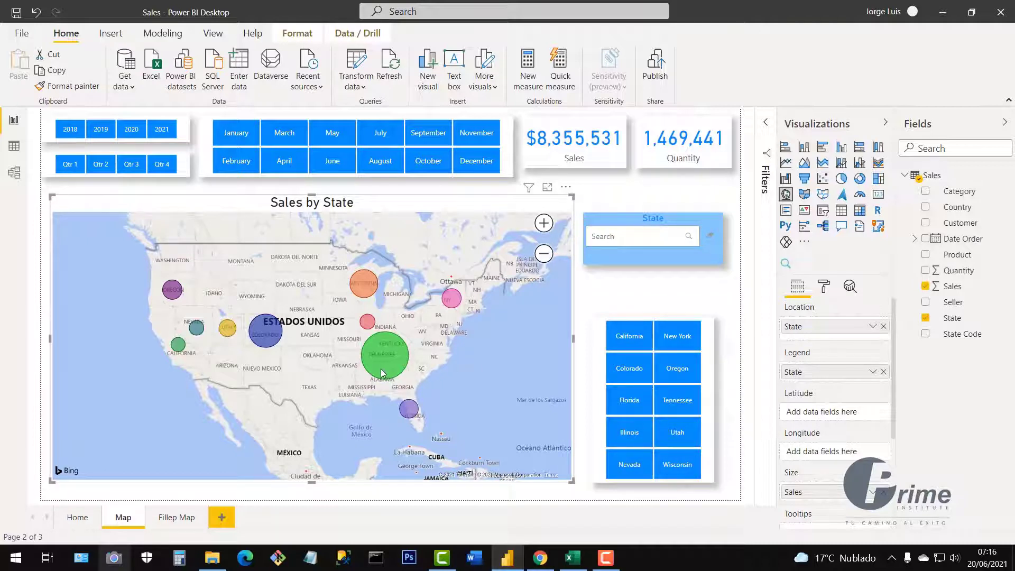
{"action": "left_click", "coordinate": [884, 372]}
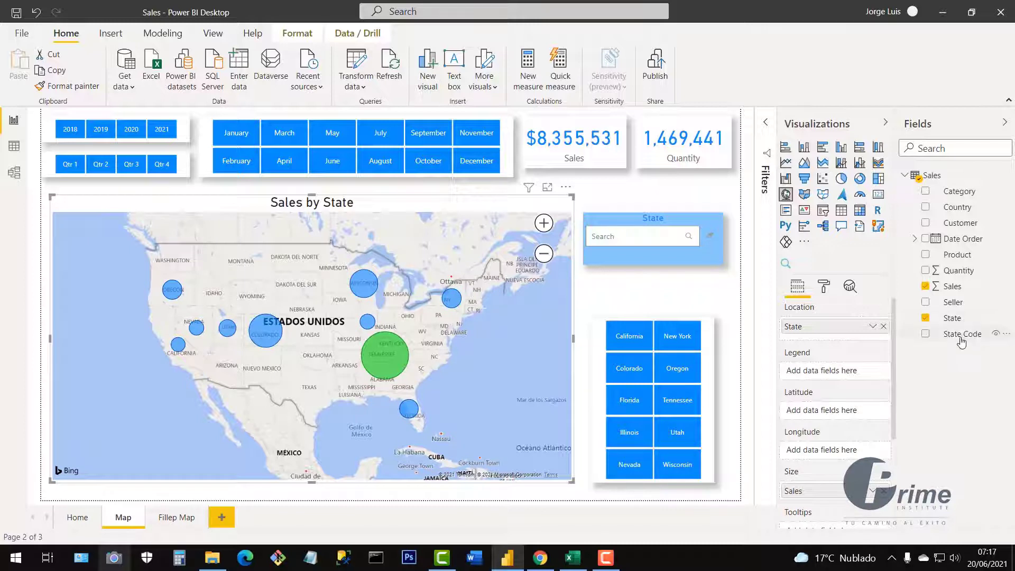
{"action": "left_click_drag", "start_coordinate": [962, 336], "coordinate": [834, 374]}
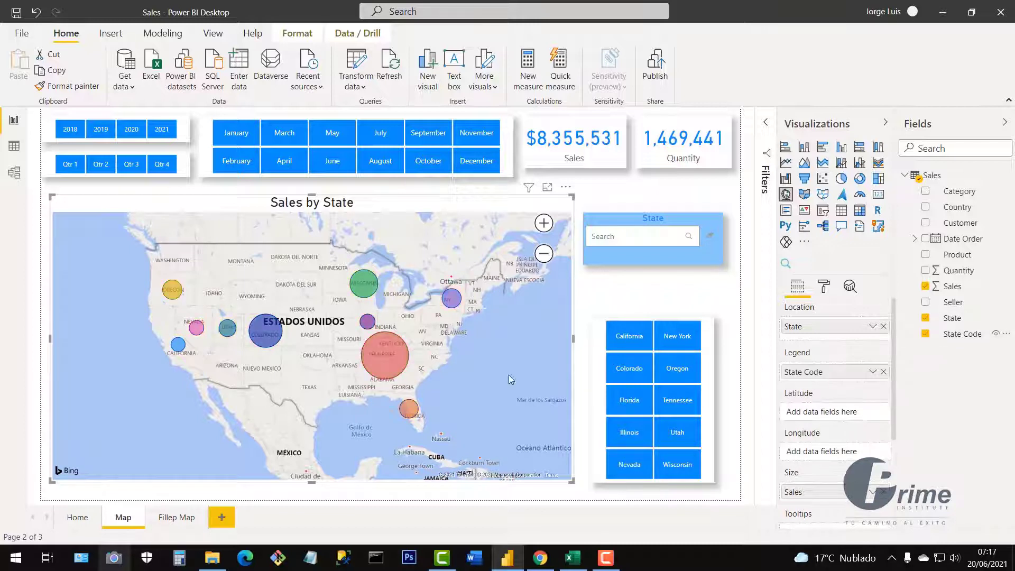
- Add Quantity to the bubble map's tooltips
{"action": "mouse_move", "coordinate": [394, 373]}
{"action": "left_click", "coordinate": [926, 271]}
{"action": "scroll", "coordinate": [844, 458], "scroll_direction": "down", "scroll_amount": 3}
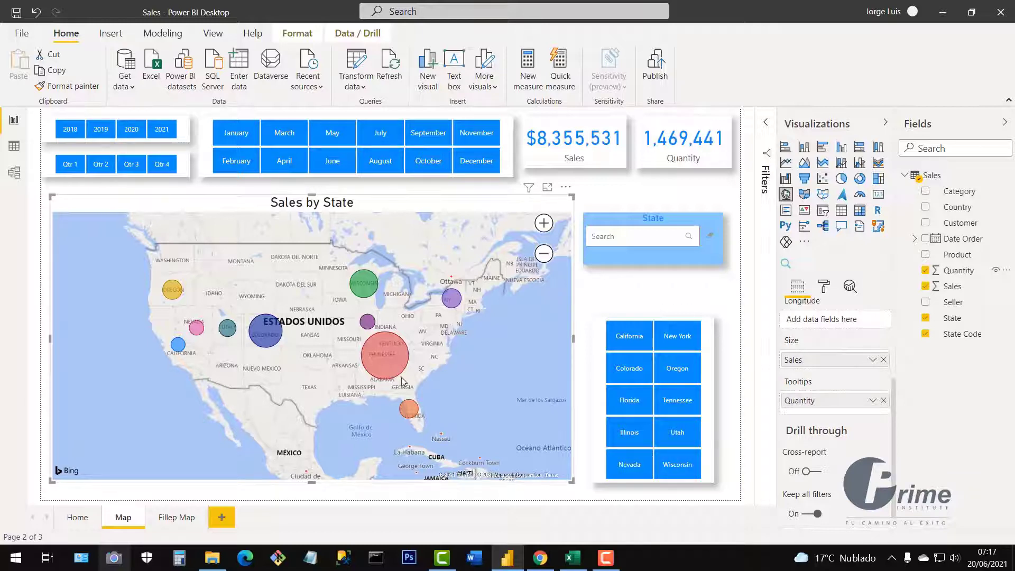
{"action": "mouse_move", "coordinate": [398, 369]}
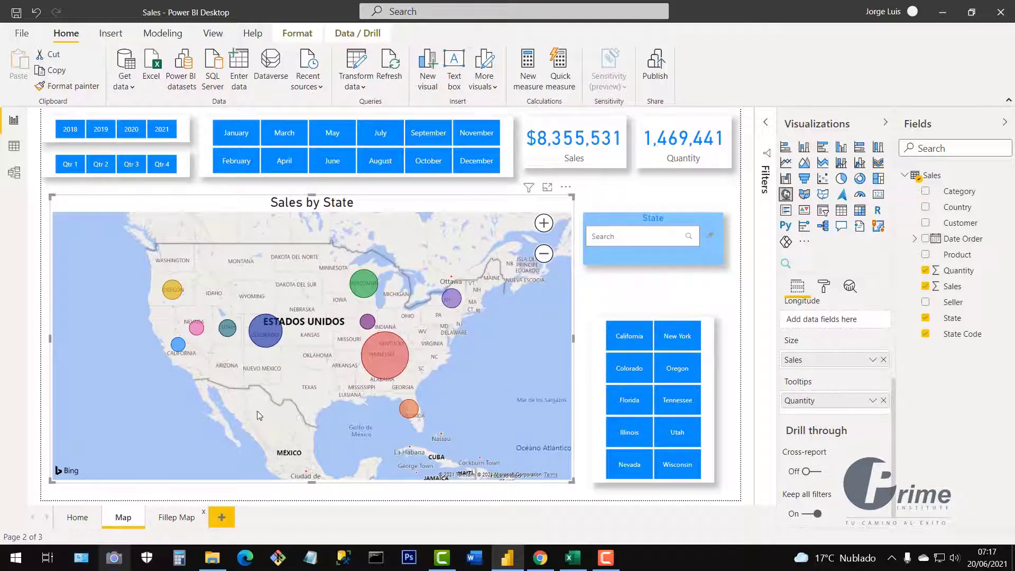
- Duplicate the Fillep Map page
{"action": "left_click", "coordinate": [176, 518]}
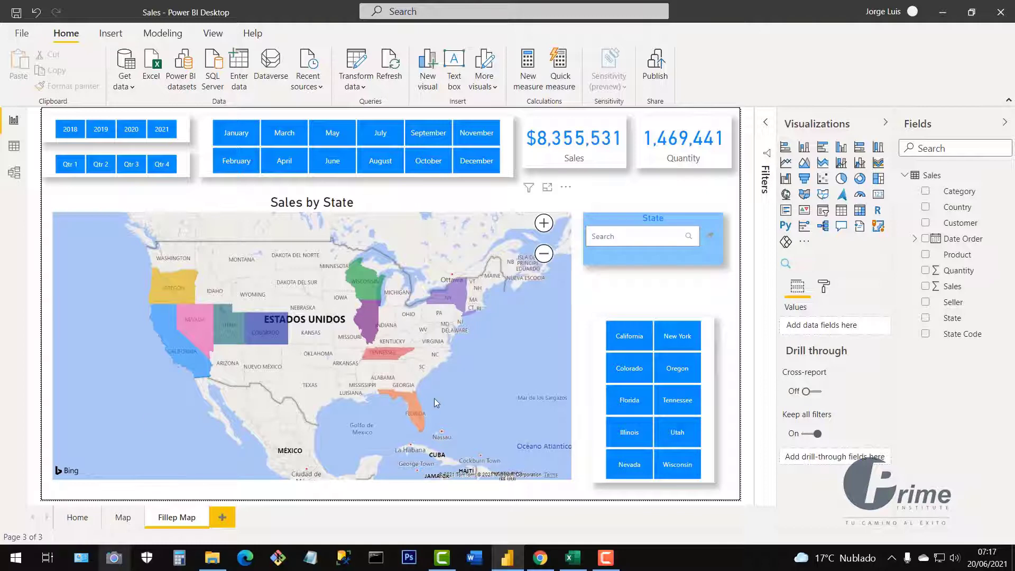
{"action": "right_click", "coordinate": [192, 519]}
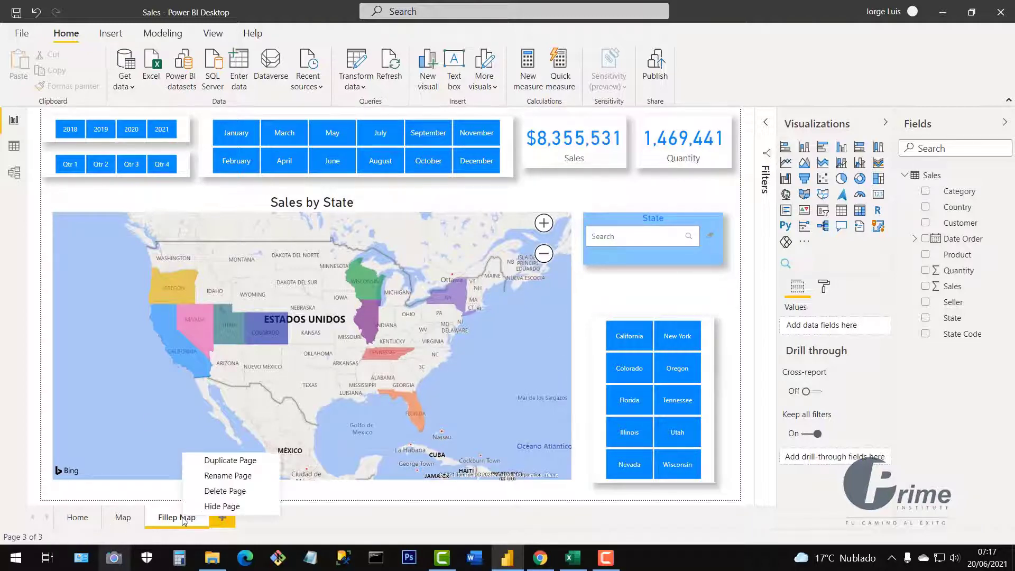
{"action": "left_click", "coordinate": [225, 463]}
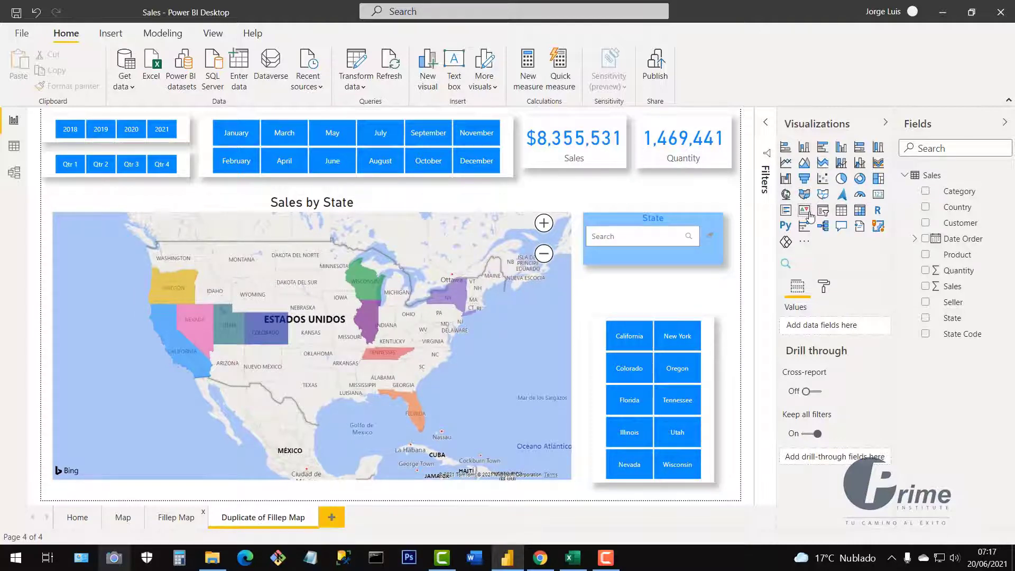
- Search the Power BI visuals marketplace for map visuals
{"action": "left_click", "coordinate": [805, 244]}
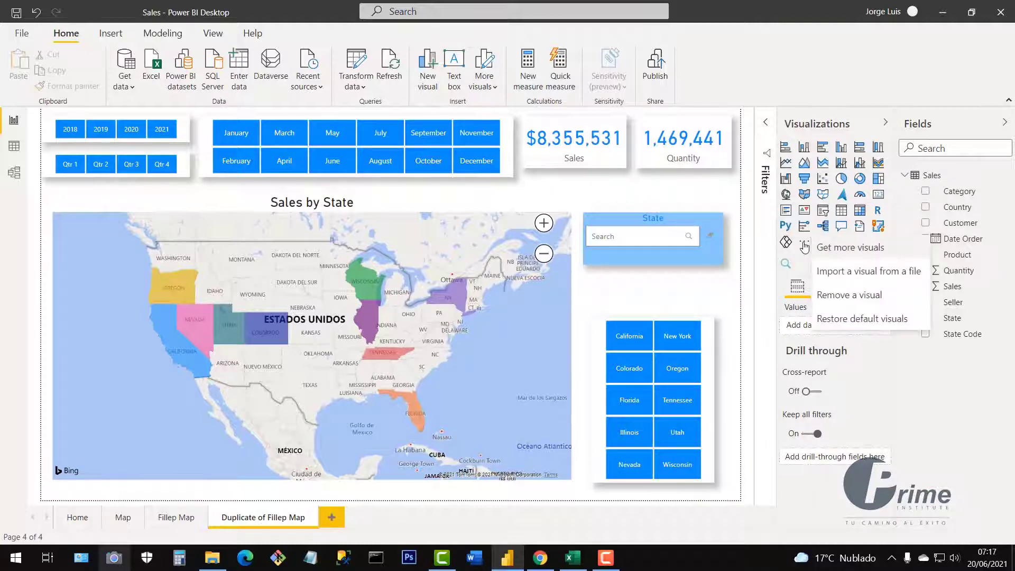
{"action": "left_click", "coordinate": [857, 253]}
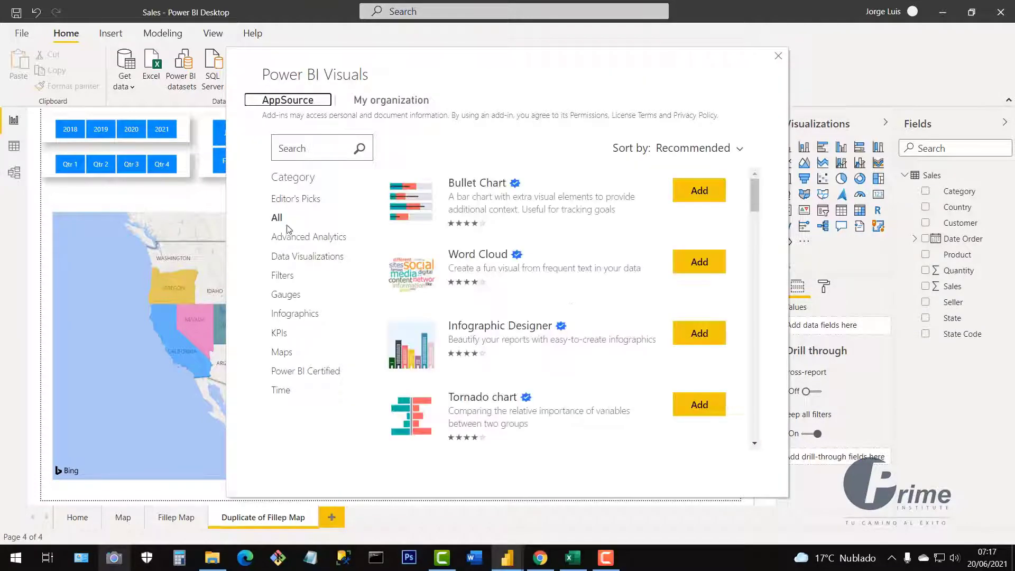
{"action": "left_click", "coordinate": [282, 152]}
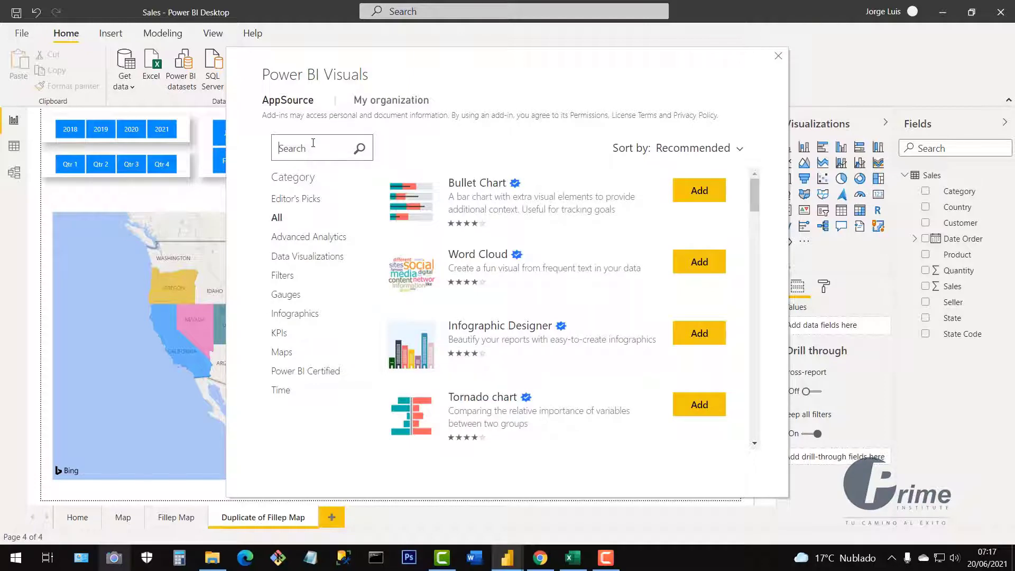
{"action": "type", "text": "map"}
{"action": "left_click", "coordinate": [362, 150]}
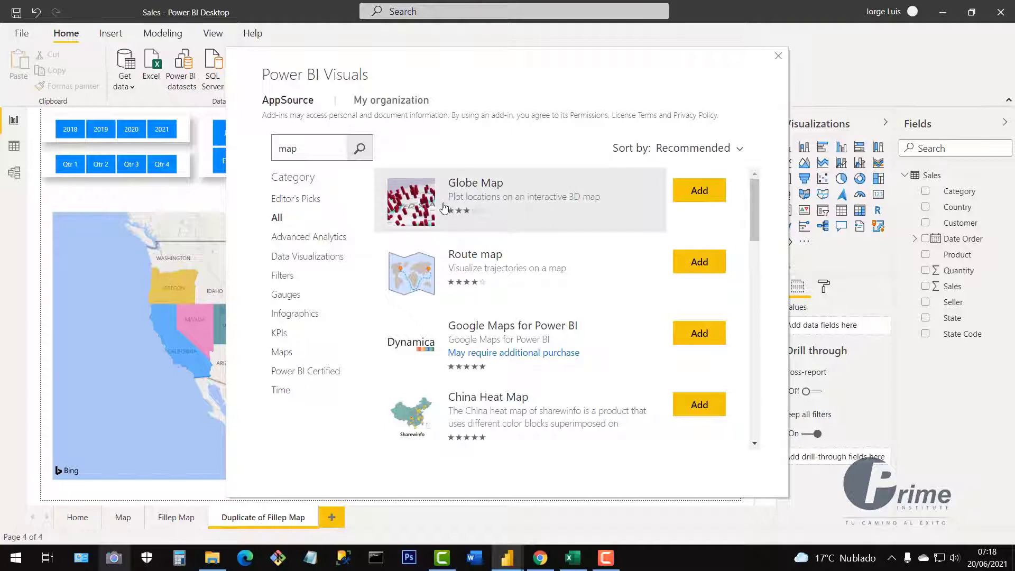
- Add the Globe Map visual from the marketplace to the report
{"action": "left_click_drag", "start_coordinate": [757, 218], "coordinate": [756, 293]}
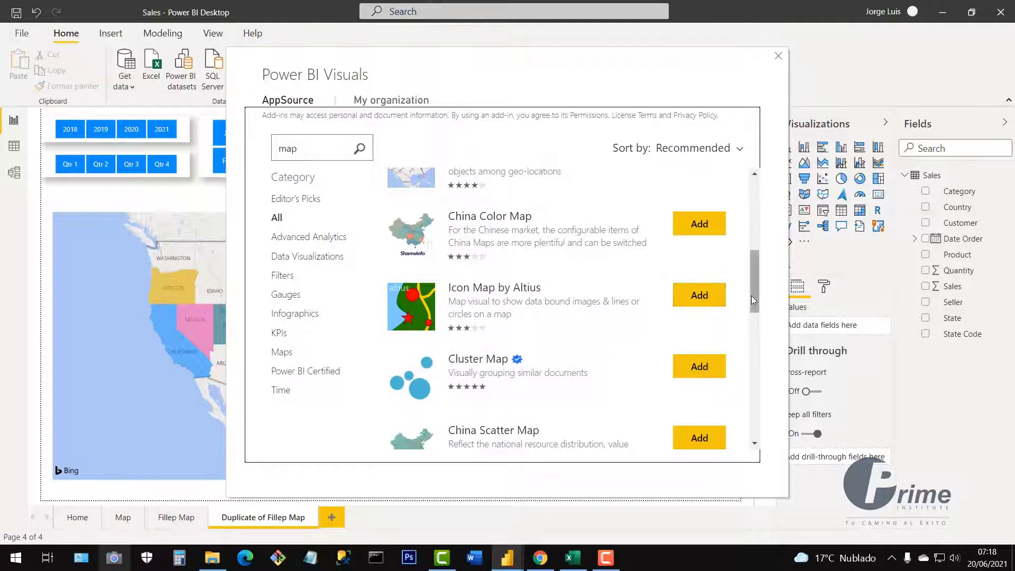
{"action": "scroll", "coordinate": [756, 256], "scroll_direction": "up", "scroll_amount": 2}
{"action": "scroll", "coordinate": [758, 260], "scroll_direction": "up", "scroll_amount": 3}
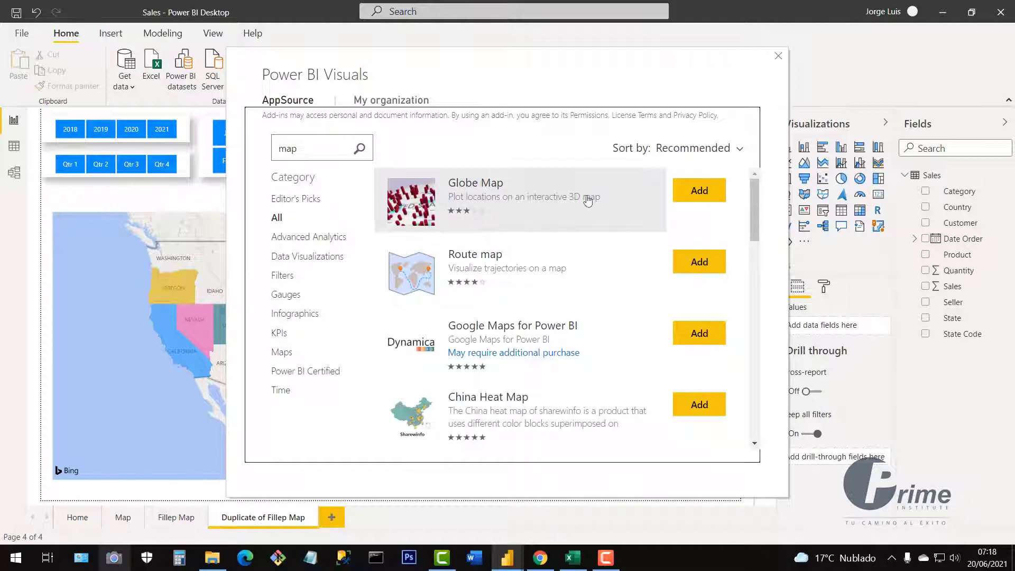
{"action": "left_click", "coordinate": [686, 199]}
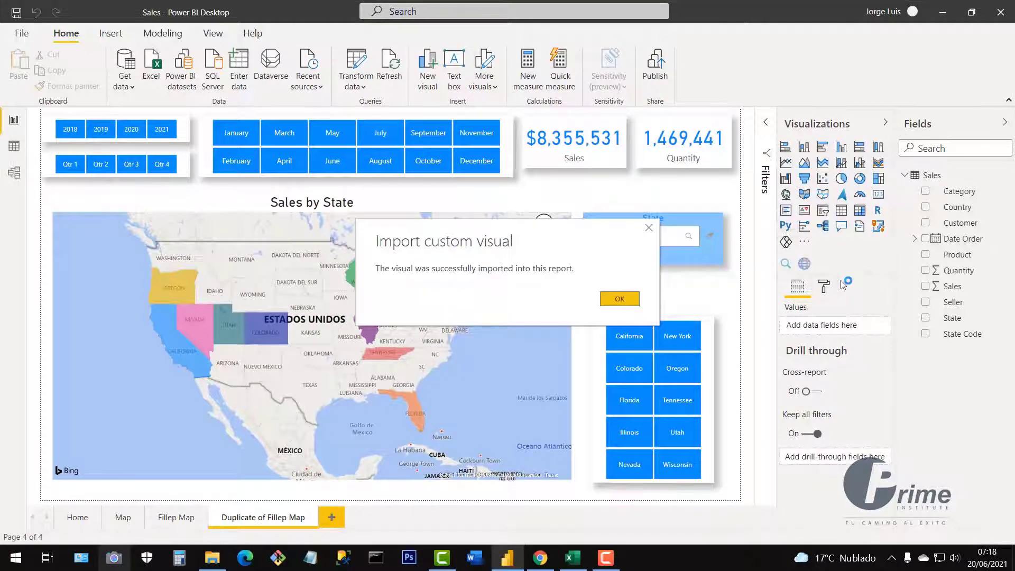
{"action": "left_click", "coordinate": [620, 299]}
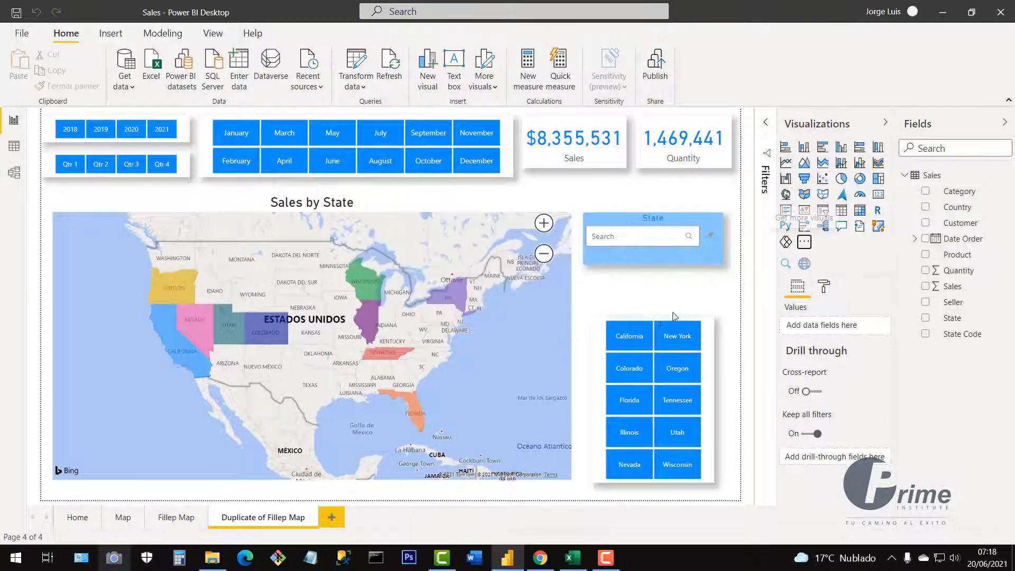
{"action": "right_click", "coordinate": [805, 264]}
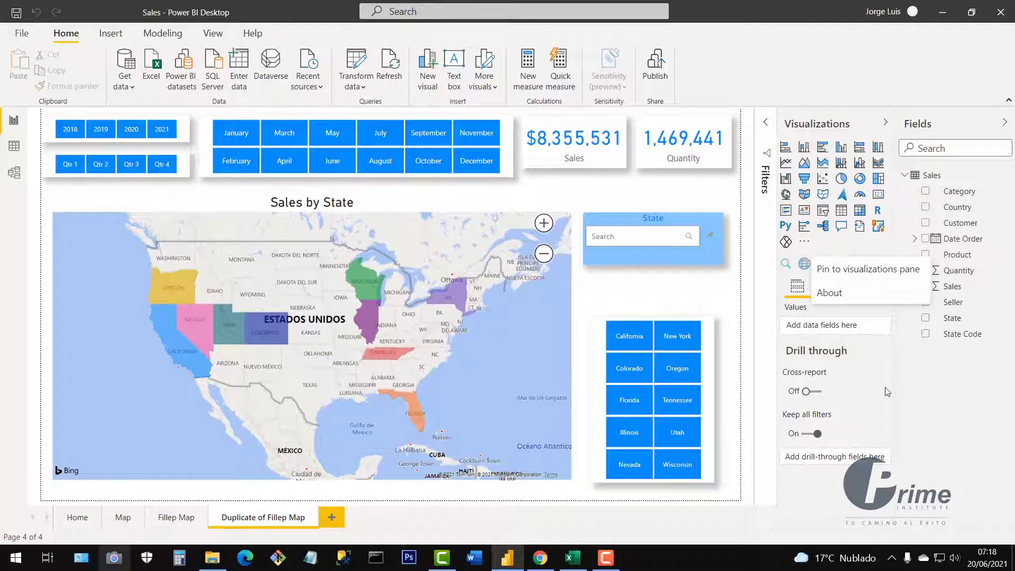
{"action": "key", "text": "Escape"}
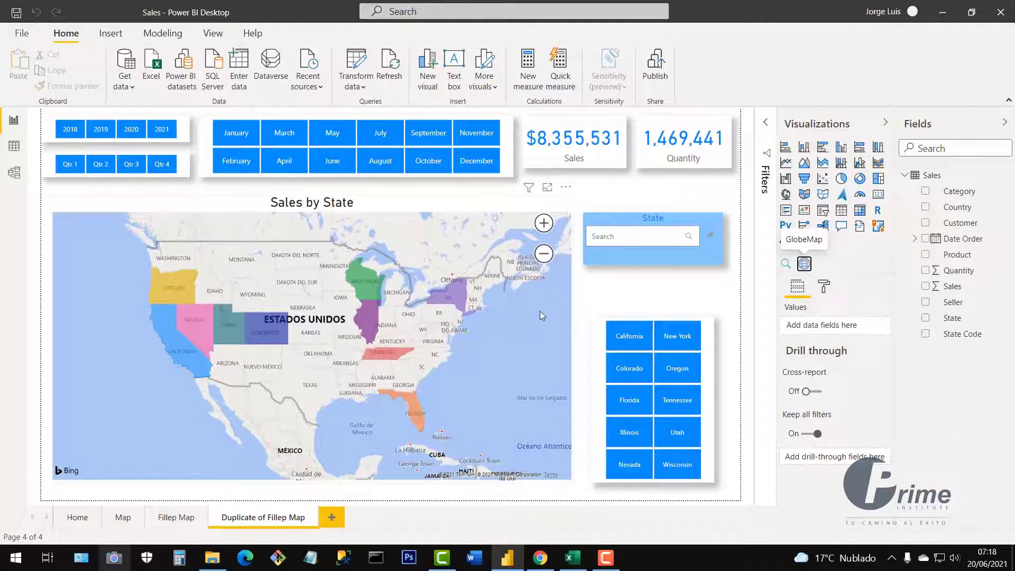
- Convert the selected Sales by State map into the Globe Map visual
{"action": "left_click", "coordinate": [291, 306]}
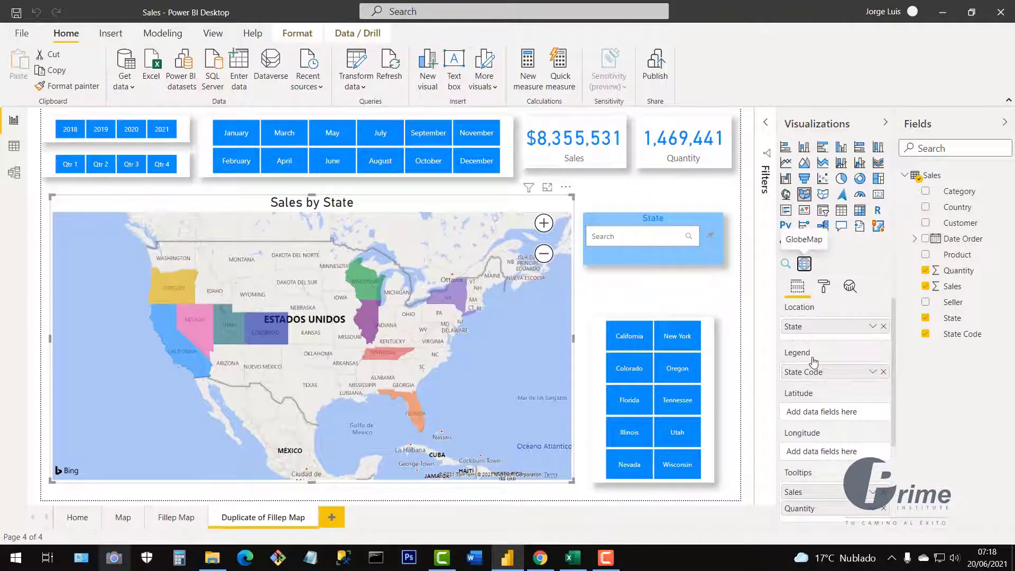
{"action": "key", "text": "Return"}
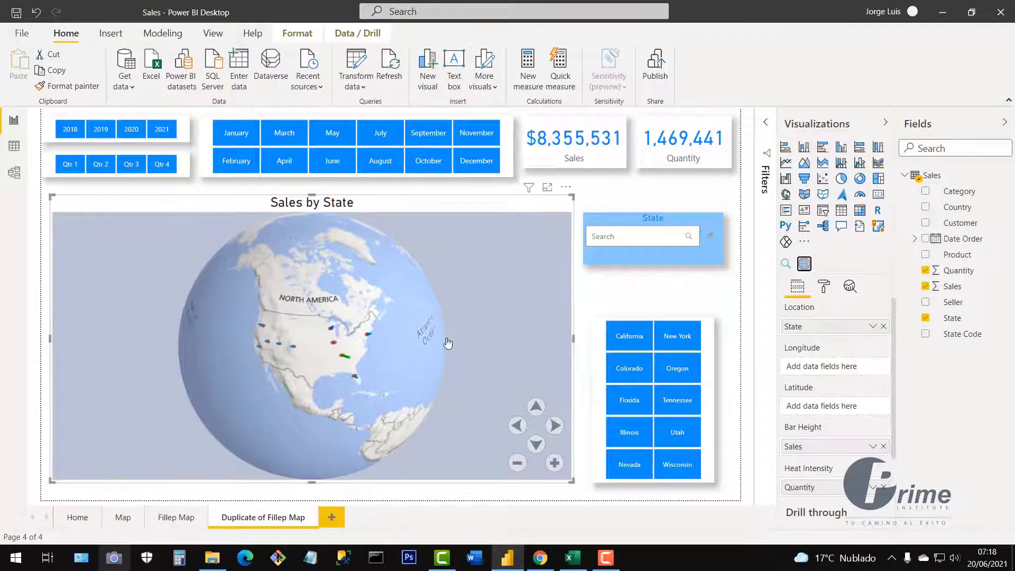
- Rotate and zoom the globe to examine the state bars over the United States
{"action": "left_click_drag", "start_coordinate": [375, 366], "coordinate": [396, 335]}
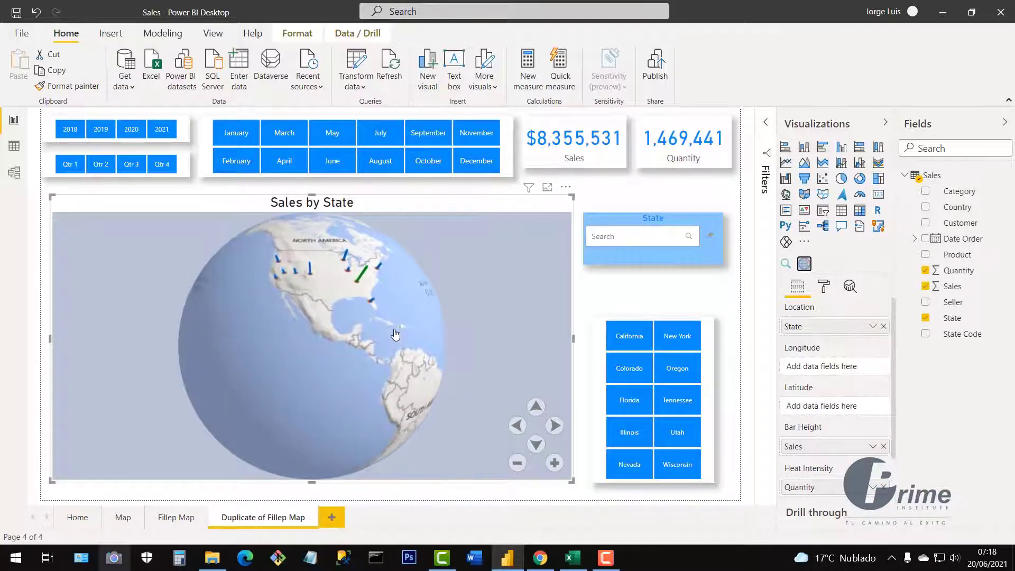
{"action": "scroll", "coordinate": [349, 322], "scroll_direction": "up", "scroll_amount": 3}
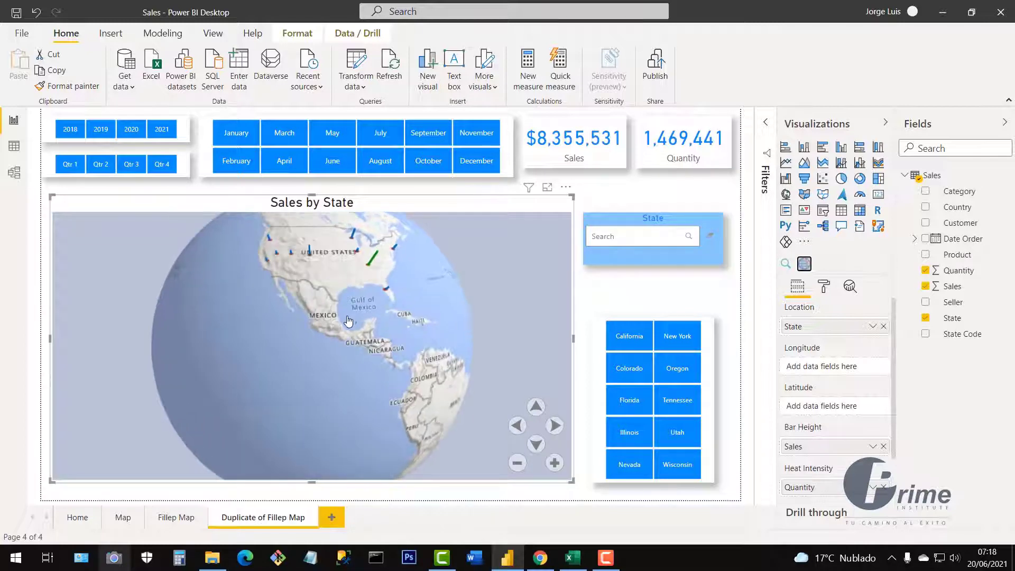
{"action": "left_click_drag", "start_coordinate": [337, 276], "coordinate": [405, 320]}
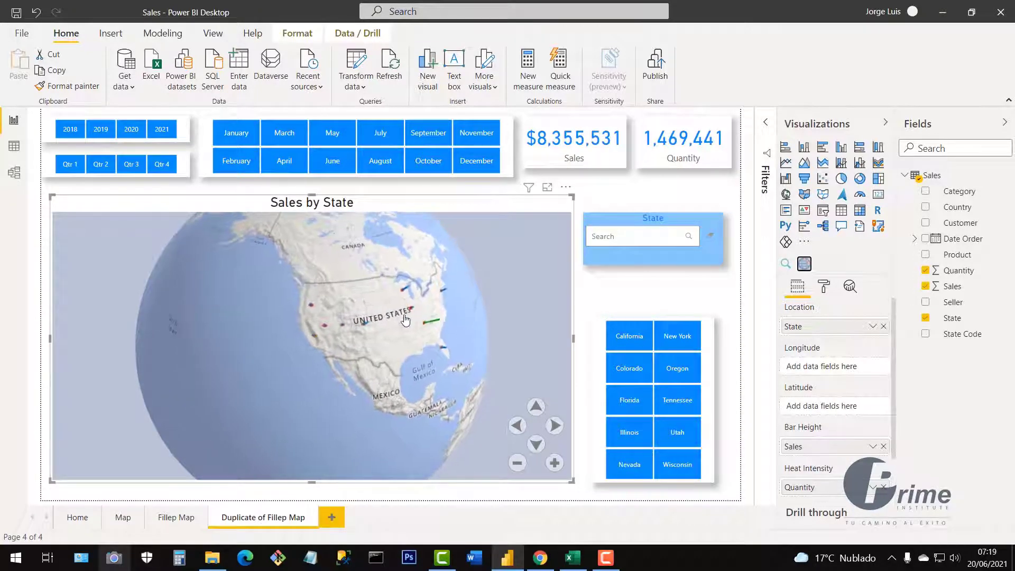
{"action": "scroll", "coordinate": [402, 328], "scroll_direction": "up", "scroll_amount": 3}
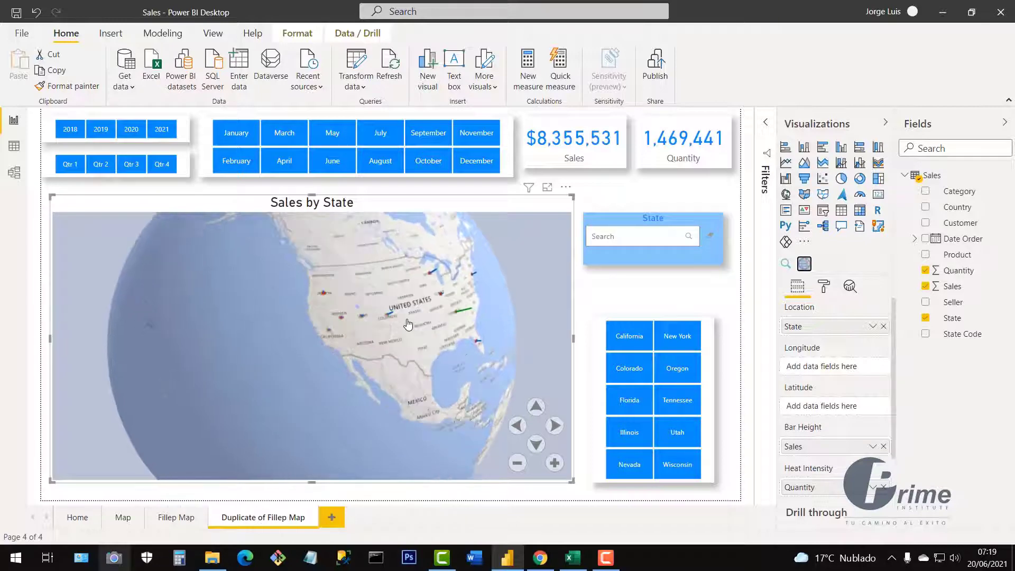
{"action": "left_click_drag", "start_coordinate": [425, 315], "coordinate": [337, 331]}
{"action": "scroll", "coordinate": [389, 320], "scroll_direction": "up", "scroll_amount": 1}
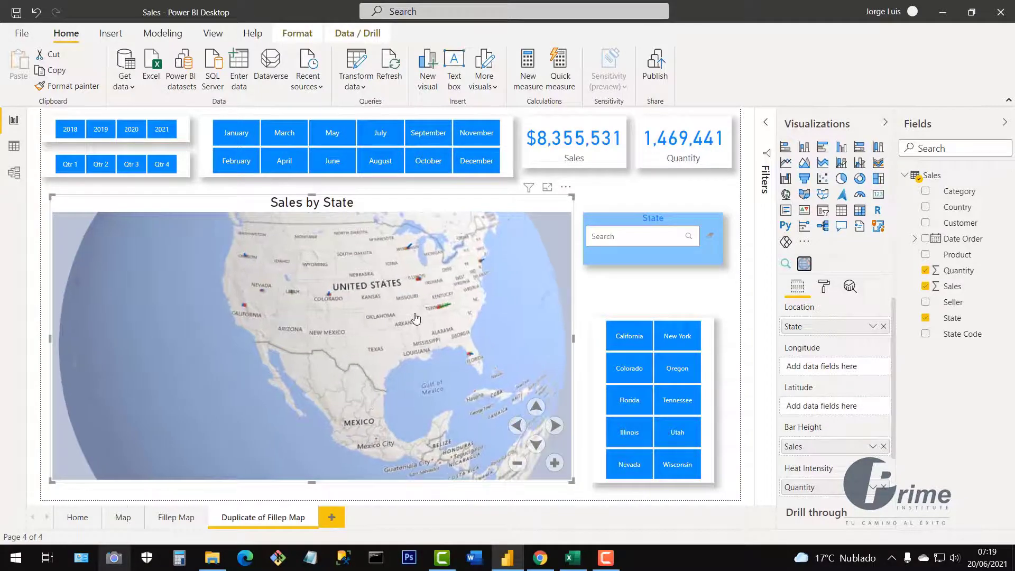
{"action": "scroll", "coordinate": [418, 369], "scroll_direction": "up", "scroll_amount": 1}
{"action": "left_click_drag", "start_coordinate": [419, 369], "coordinate": [473, 357]}
{"action": "scroll", "coordinate": [454, 339], "scroll_direction": "down", "scroll_amount": 2}
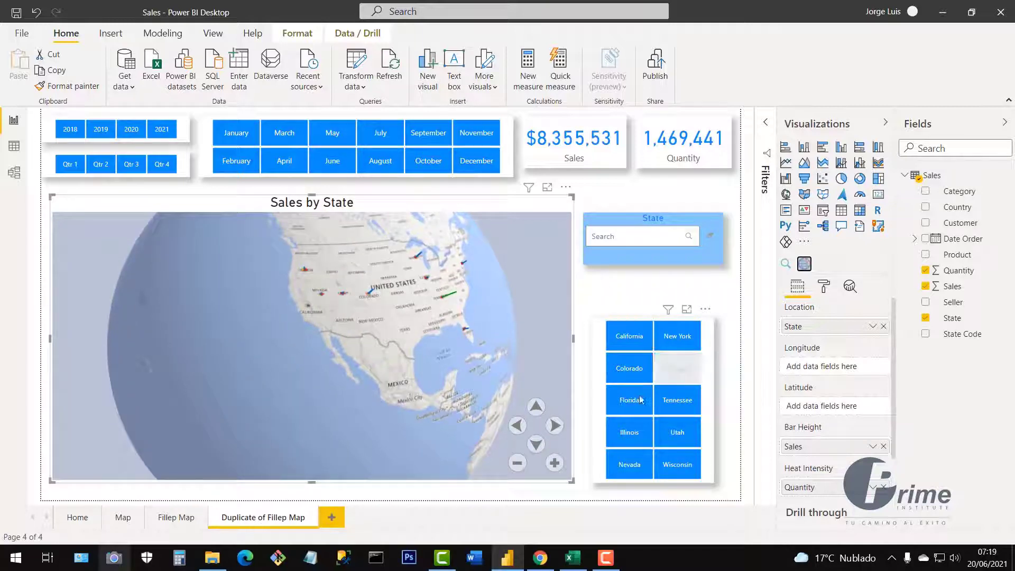
- Use the globe's built-in navigation controls to pan and zoom the view
{"action": "left_click", "coordinate": [536, 407]}
{"action": "left_click", "coordinate": [536, 407]}
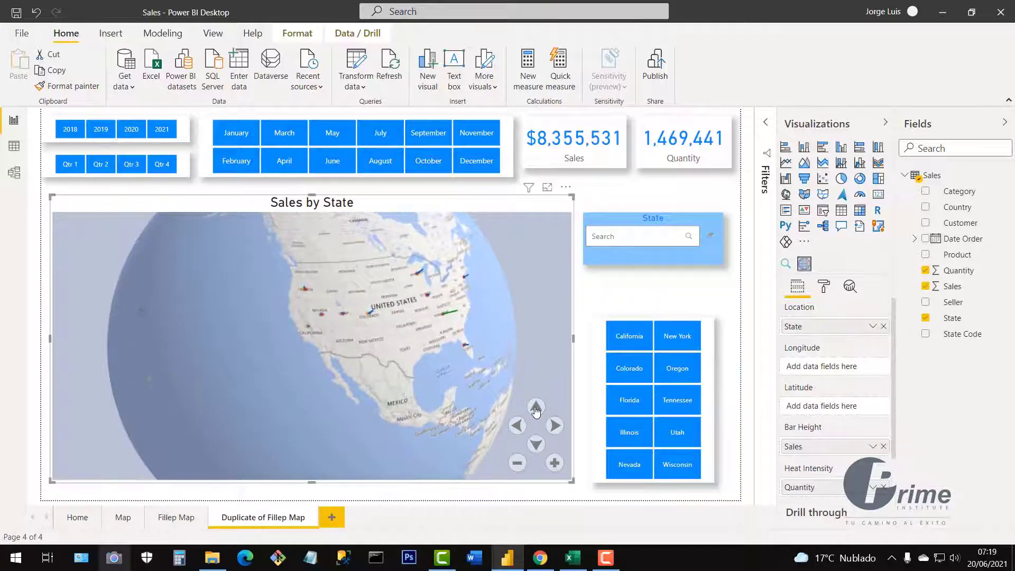
{"action": "left_click", "coordinate": [525, 432]}
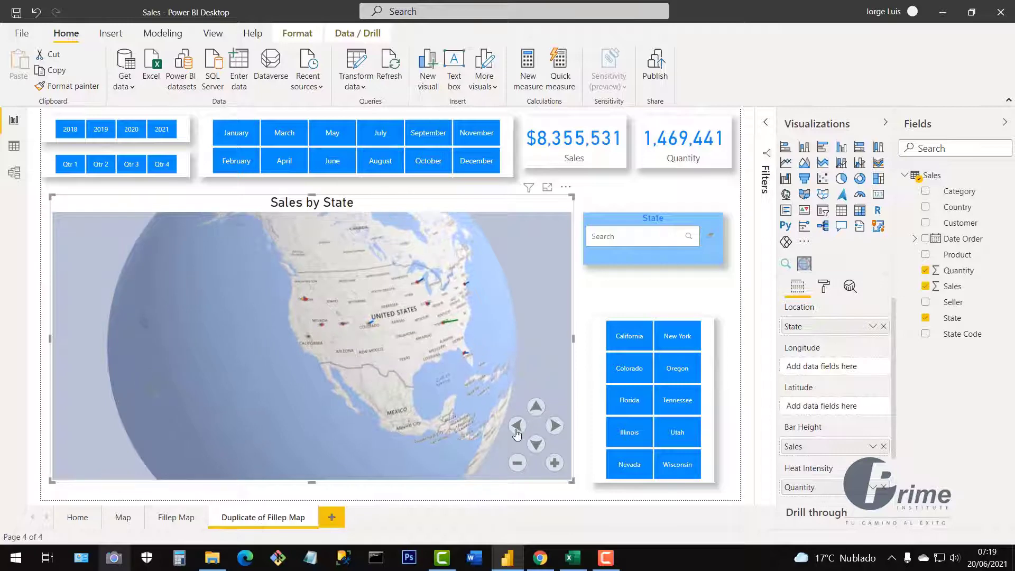
{"action": "left_click", "coordinate": [518, 463]}
{"action": "left_click", "coordinate": [555, 464]}
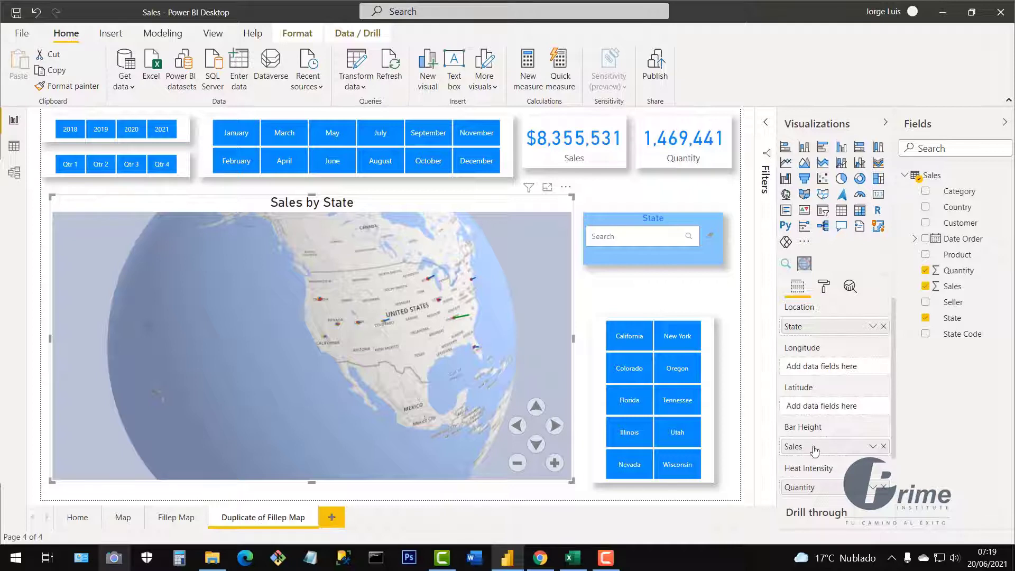
- Remove Quantity from the globe's Heat Intensity and add it back
{"action": "scroll", "coordinate": [825, 442], "scroll_direction": "down", "scroll_amount": 2}
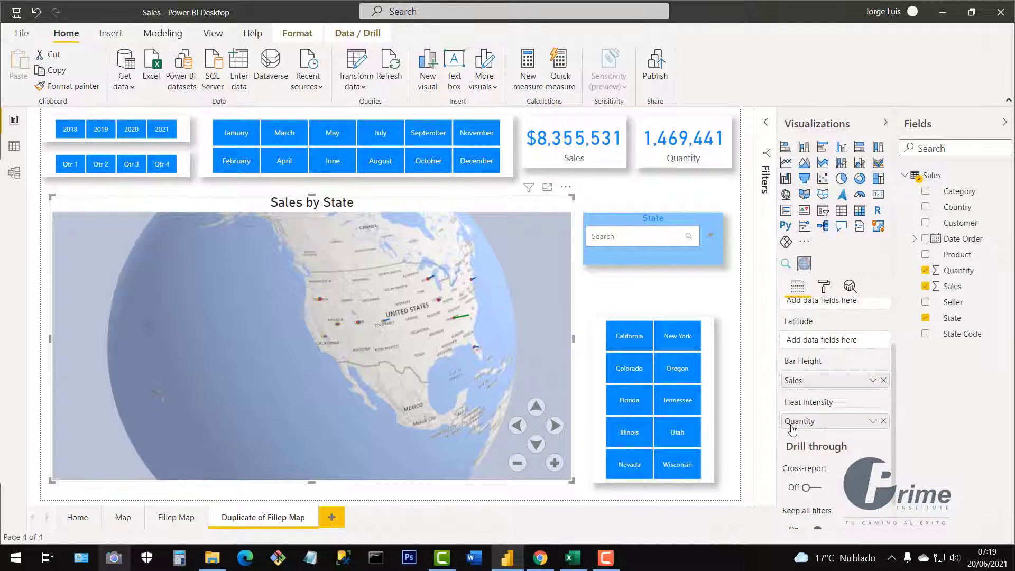
{"action": "left_click", "coordinate": [883, 421]}
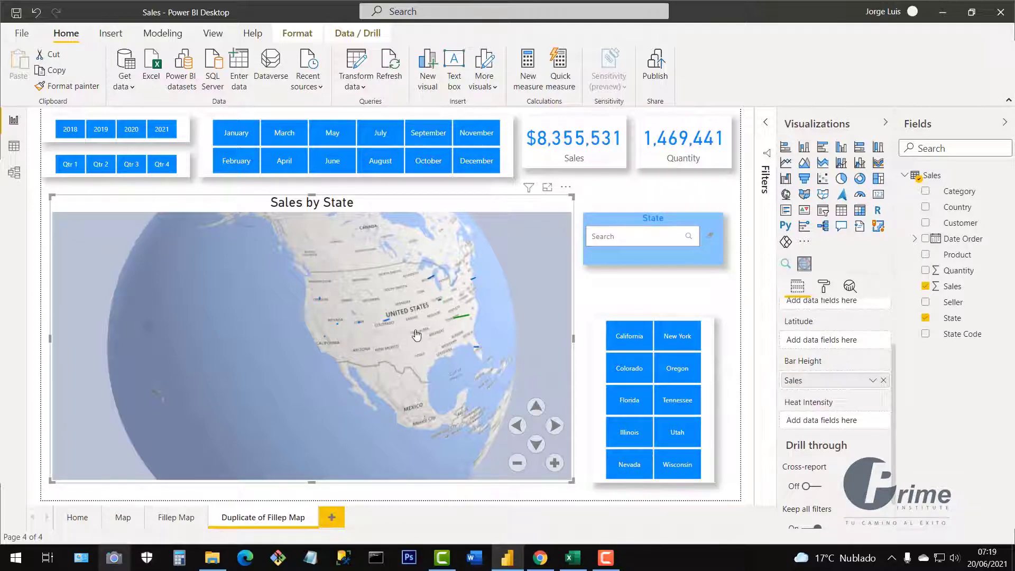
{"action": "scroll", "coordinate": [418, 335], "scroll_direction": "up", "scroll_amount": 1}
{"action": "left_click_drag", "start_coordinate": [446, 322], "coordinate": [376, 300]}
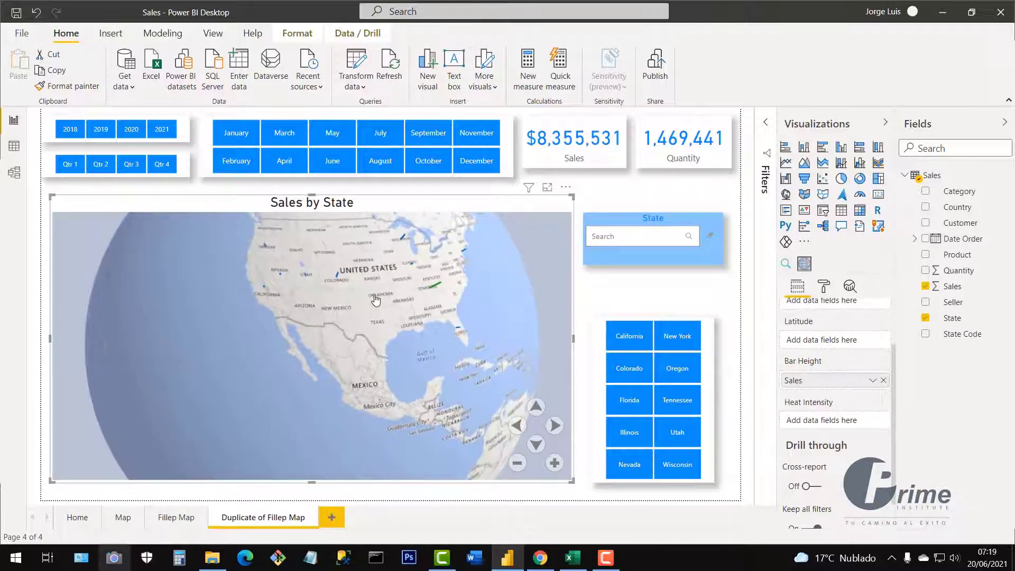
{"action": "left_click", "coordinate": [926, 270]}
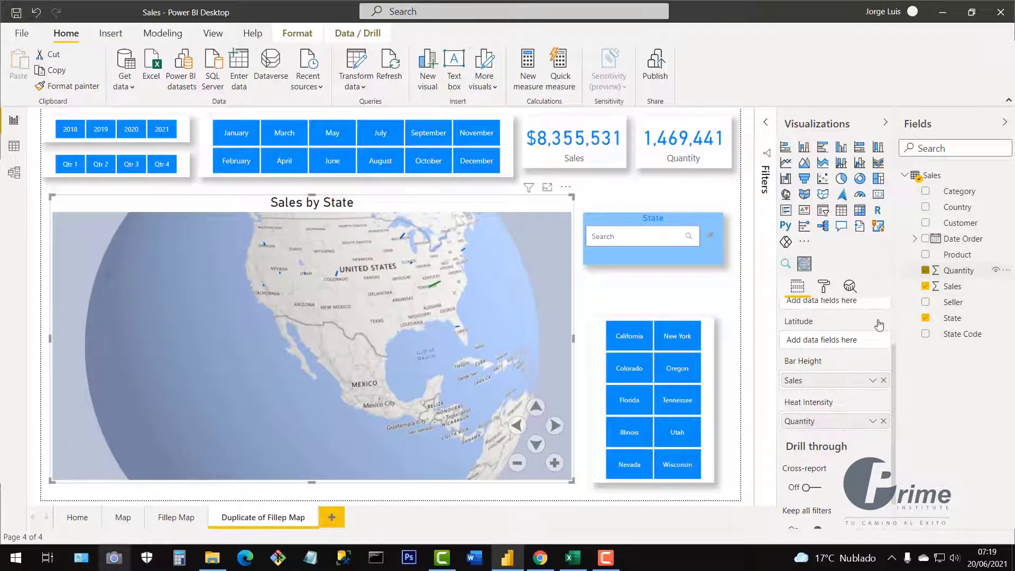
- Rotate the globe and inspect the Globe Map visual's options menu
{"action": "left_click_drag", "start_coordinate": [426, 397], "coordinate": [316, 409]}
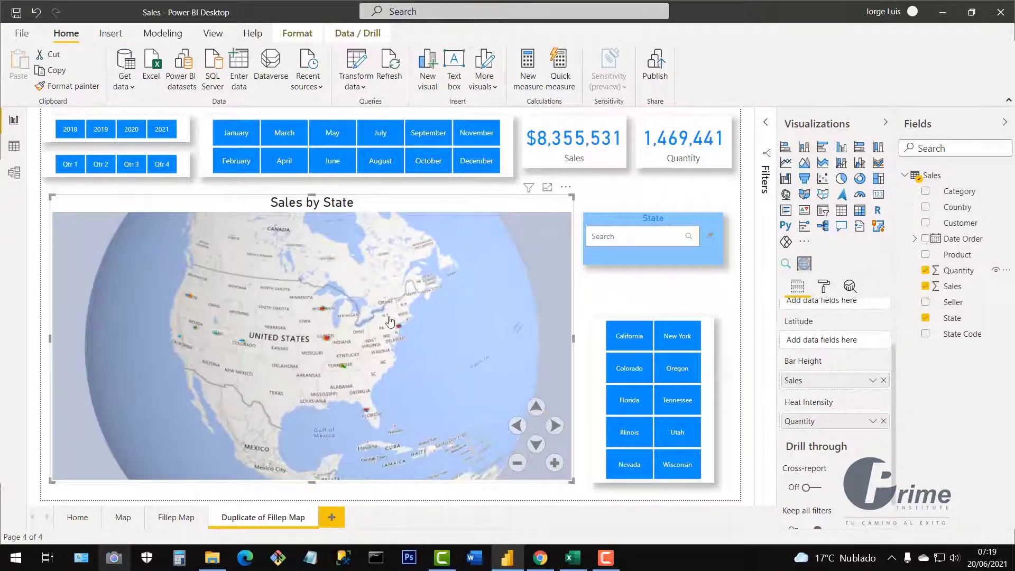
{"action": "left_click_drag", "start_coordinate": [416, 349], "coordinate": [454, 332]}
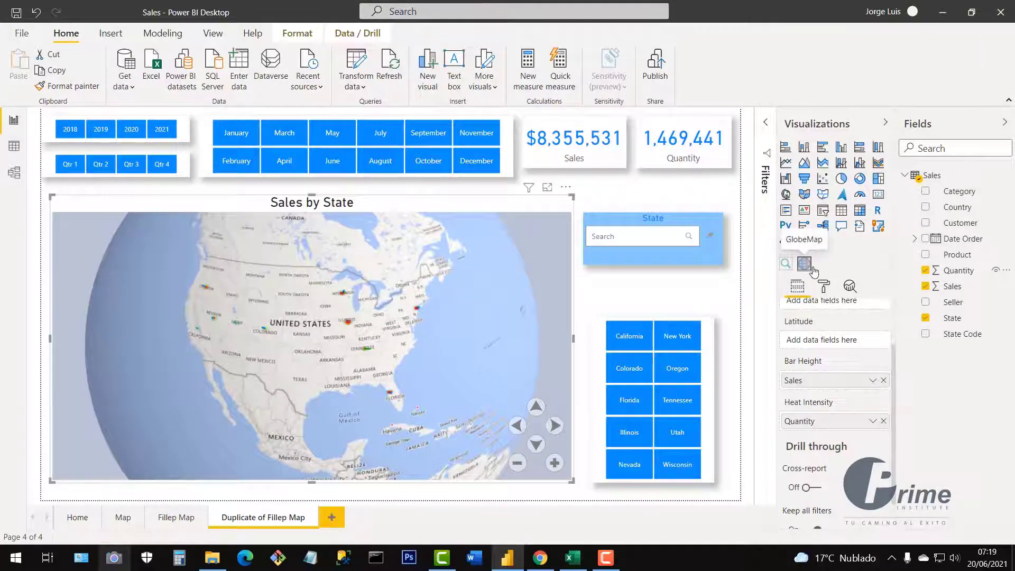
{"action": "left_click", "coordinate": [804, 244]}
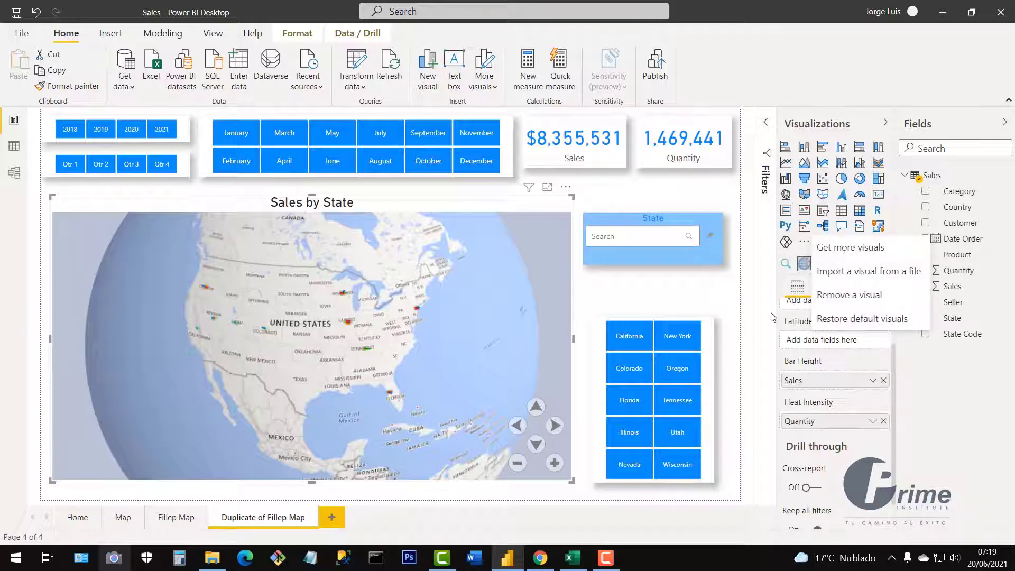
{"action": "left_click", "coordinate": [704, 293]}
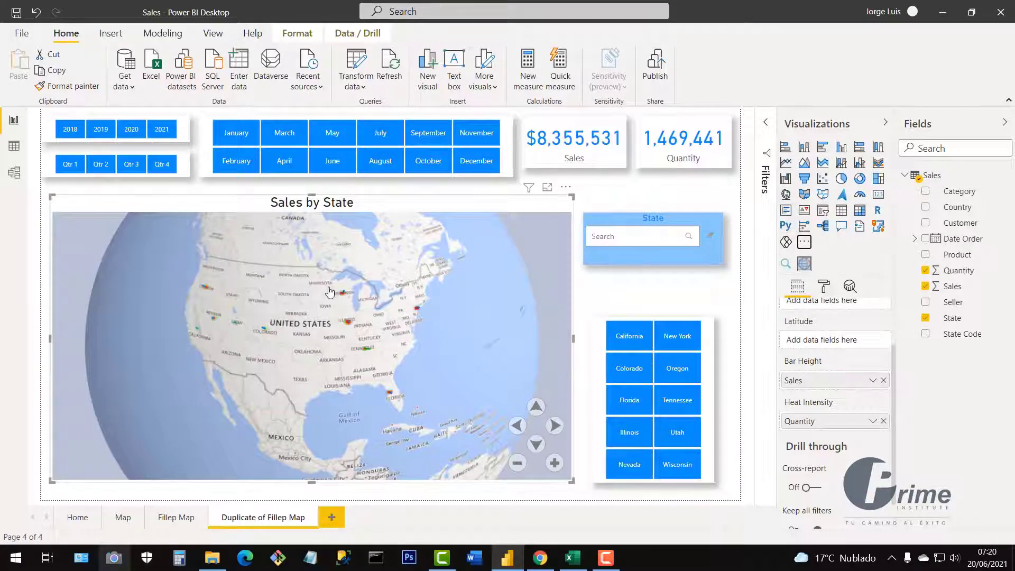
{"action": "left_click_drag", "start_coordinate": [459, 344], "coordinate": [415, 289]}
{"action": "left_click_drag", "start_coordinate": [506, 322], "coordinate": [529, 321]}
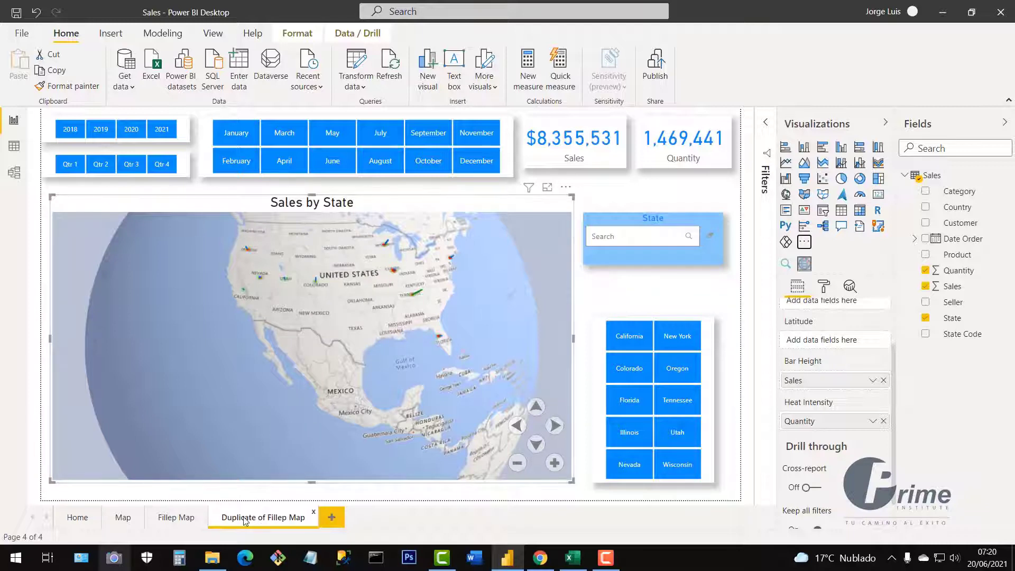
- Rename the duplicated page as GlobeMap
{"action": "double_click", "coordinate": [273, 528]}
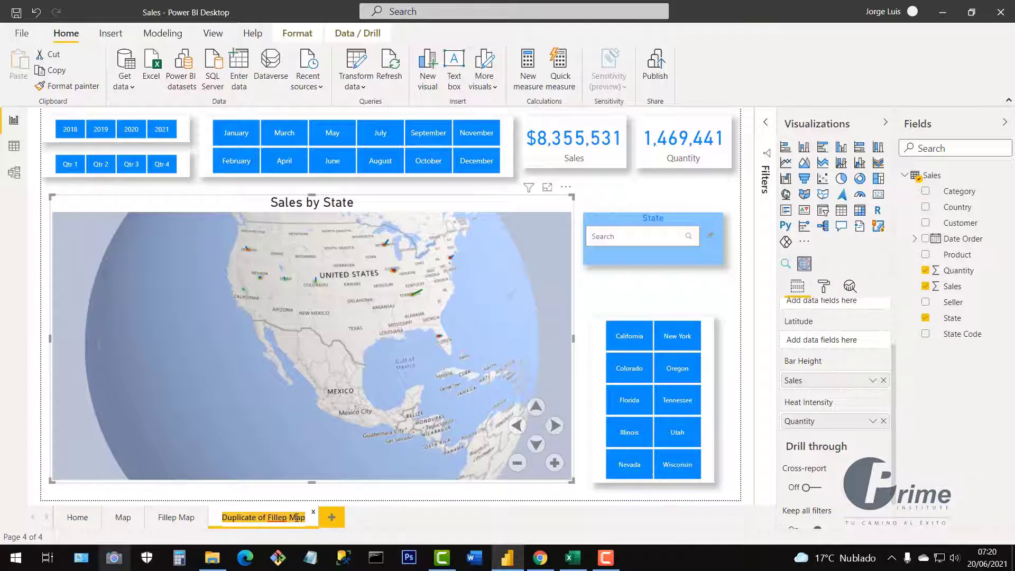
{"action": "type", "text": "G"}
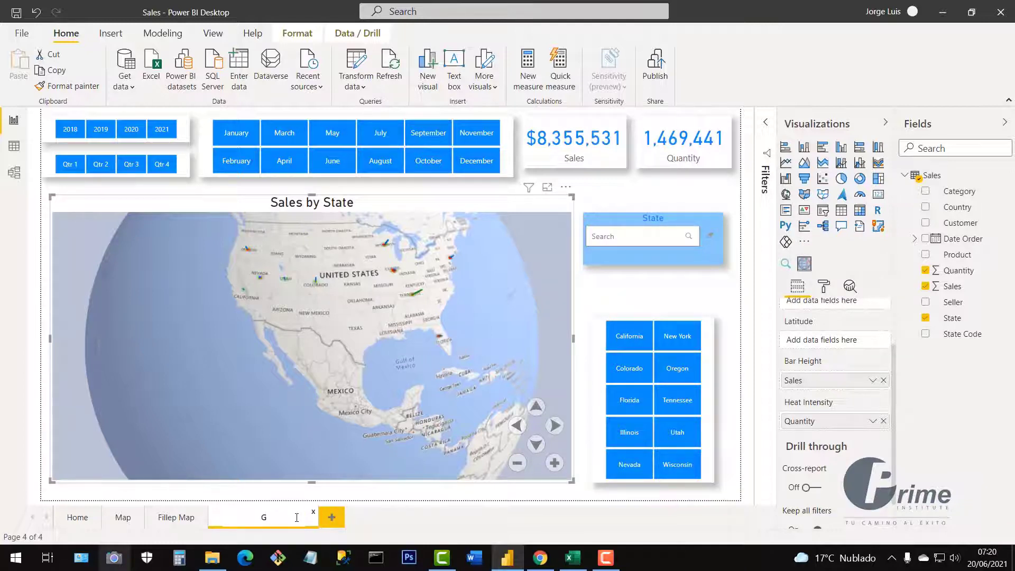
{"action": "type", "text": "lobeMap"}
{"action": "key", "text": "Return"}
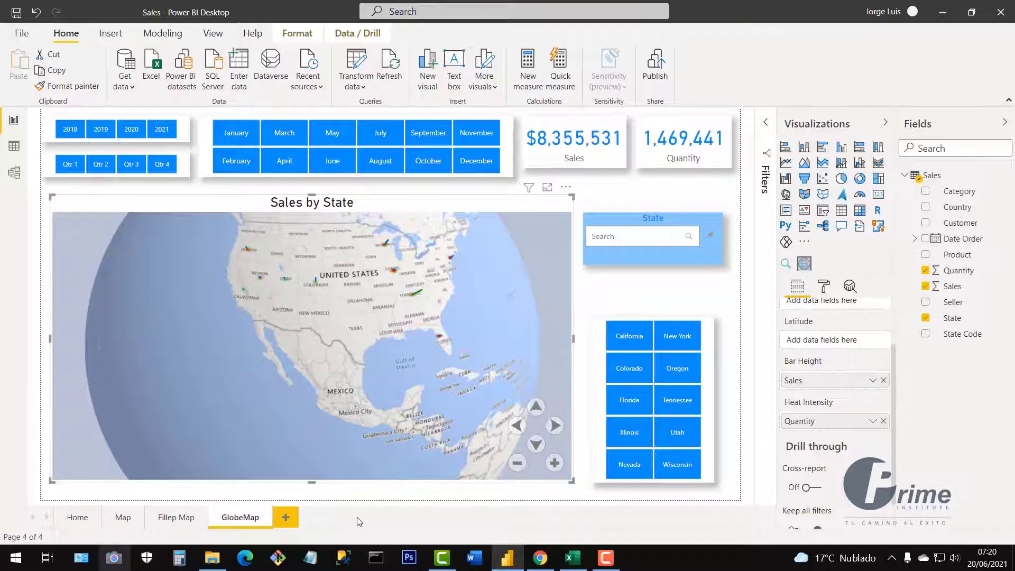
- Duplicate the GlobeMap page and delete the globe visual from the copy
{"action": "right_click", "coordinate": [247, 522]}
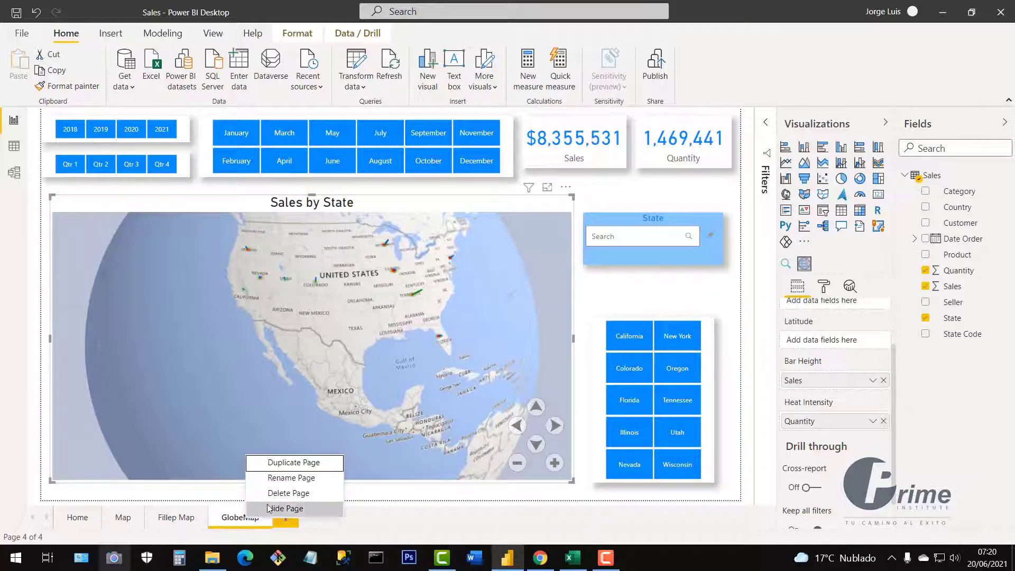
{"action": "left_click", "coordinate": [302, 468]}
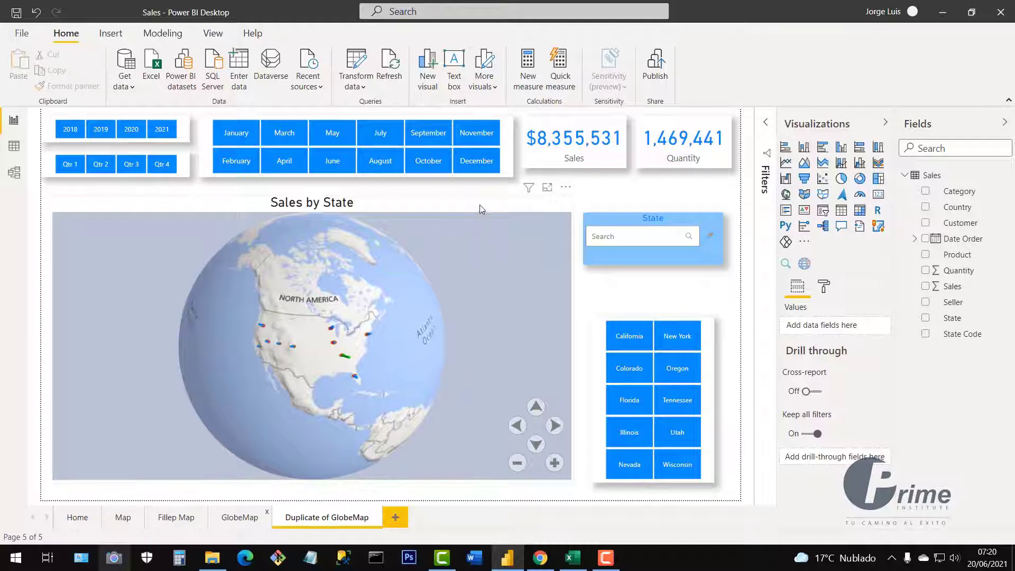
{"action": "left_click", "coordinate": [500, 209]}
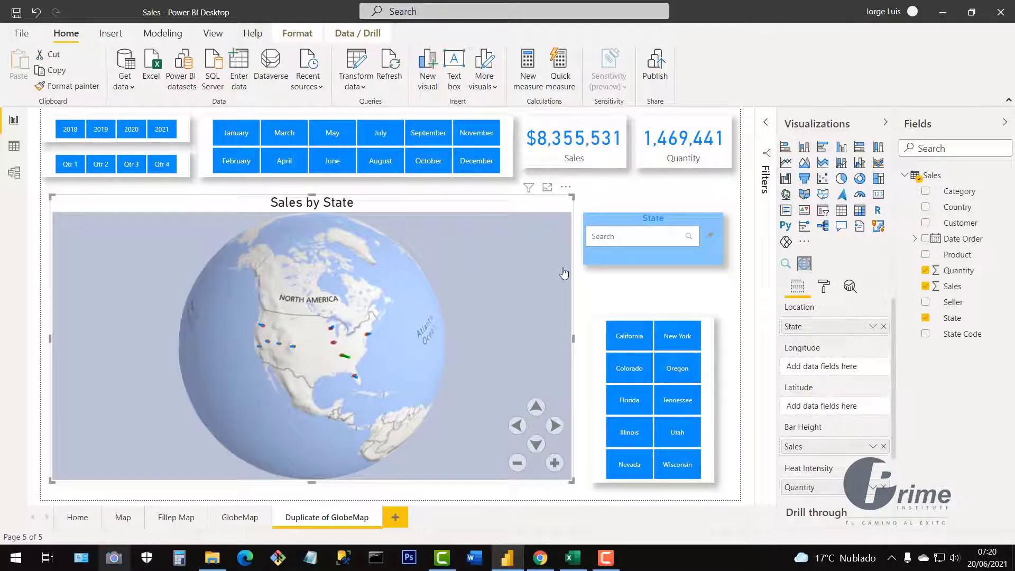
{"action": "key", "text": "Delete"}
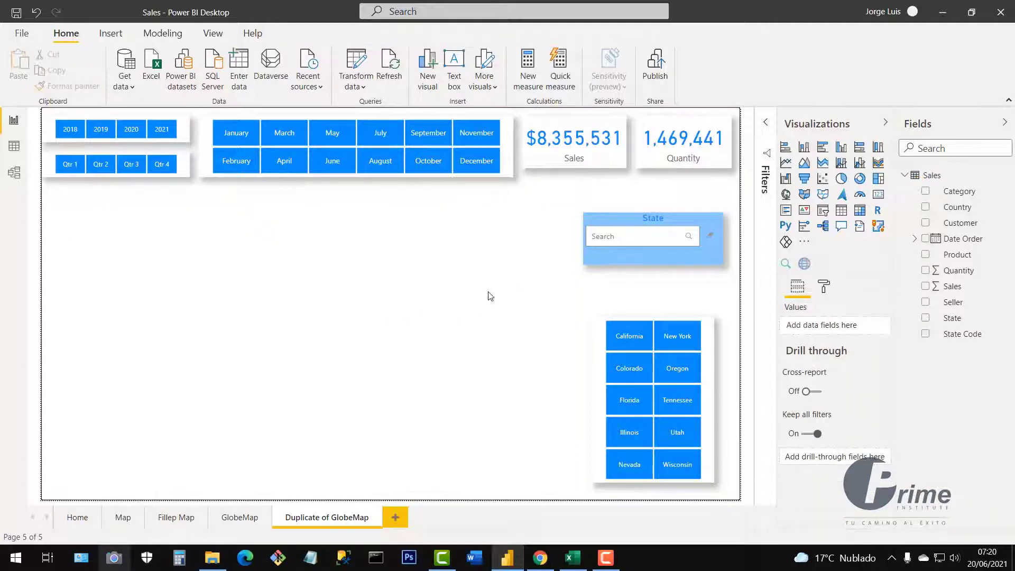
- Add a line chart visual and rename the new page as Line Chart
{"action": "left_click", "coordinate": [787, 164]}
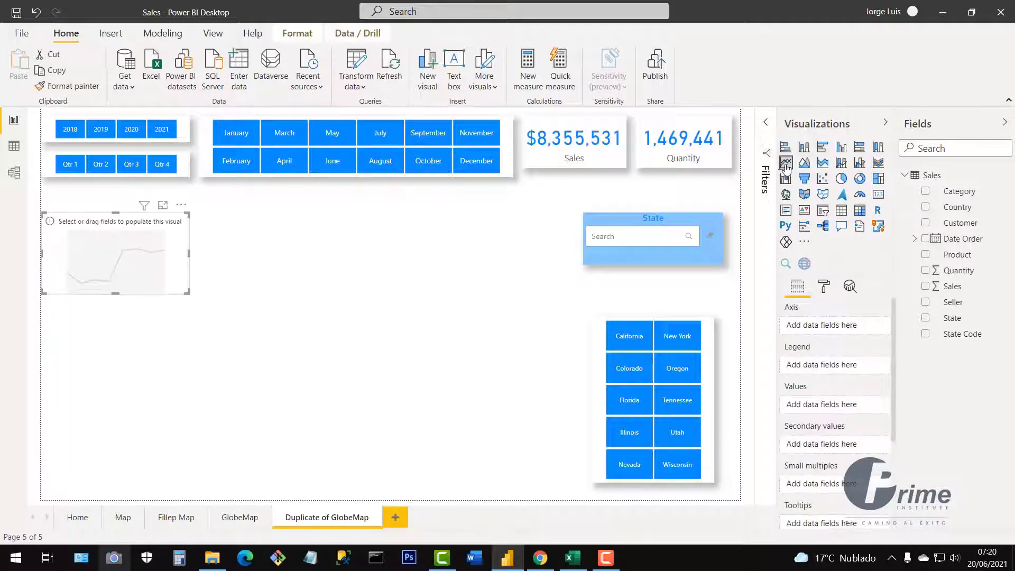
{"action": "double_click", "coordinate": [320, 518]}
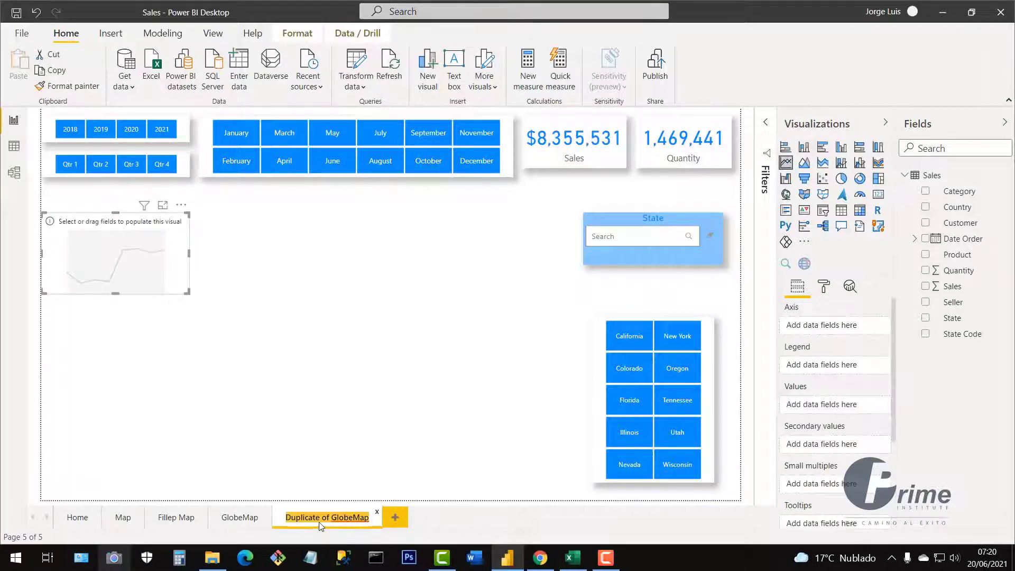
{"action": "type", "text": "Line "}
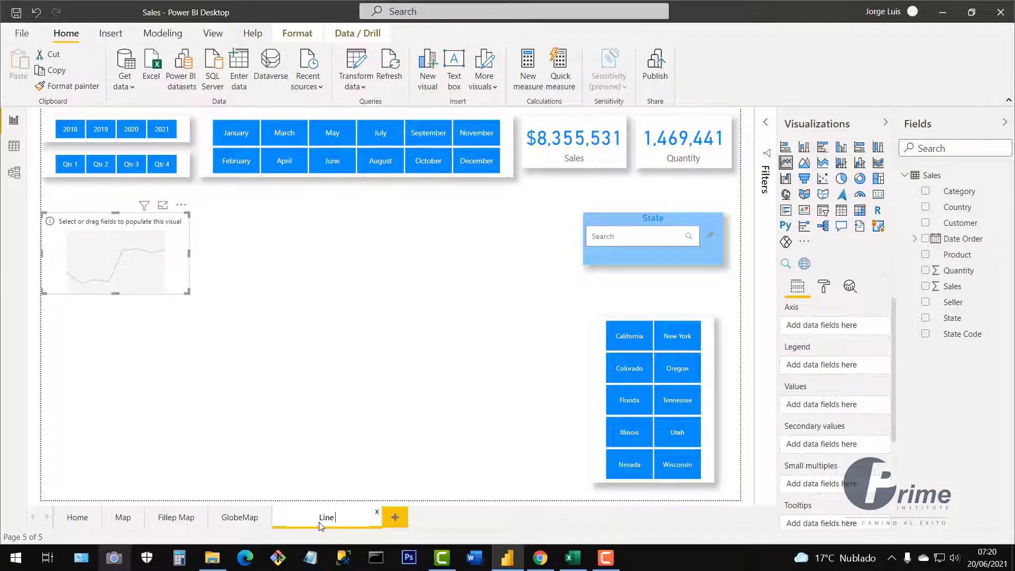
{"action": "type", "text": "Chart"}
{"action": "key", "text": "Return"}
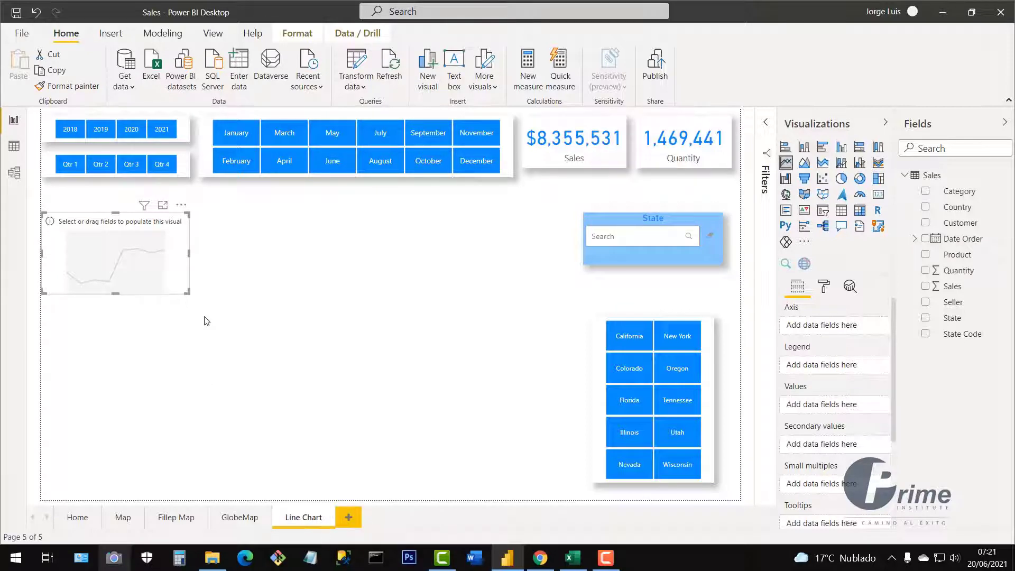
- Enlarge the line chart to fill the empty area in the middle of the page
{"action": "left_click_drag", "start_coordinate": [188, 292], "coordinate": [566, 466]}
{"action": "left_click_drag", "start_coordinate": [519, 362], "coordinate": [565, 342]}
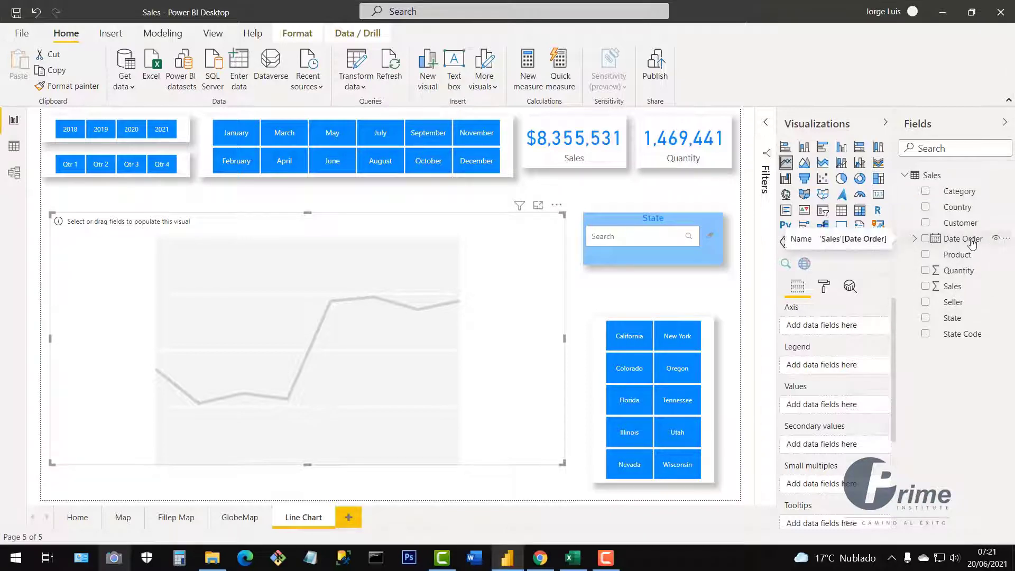
- Add Date Order to the line chart's axis and remove its Year and Quarter levels
{"action": "left_click_drag", "start_coordinate": [944, 243], "coordinate": [827, 328]}
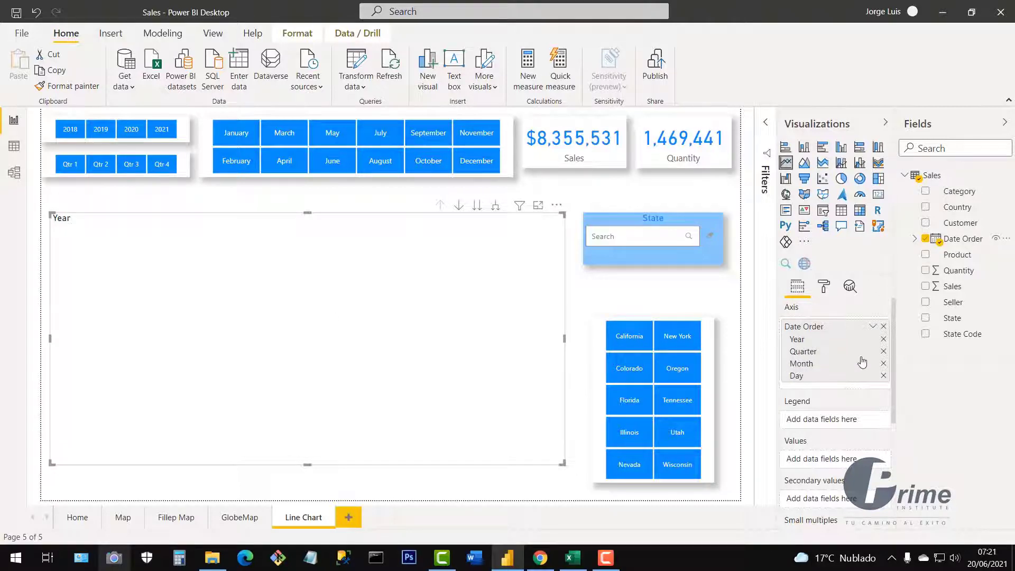
{"action": "left_click", "coordinate": [883, 339]}
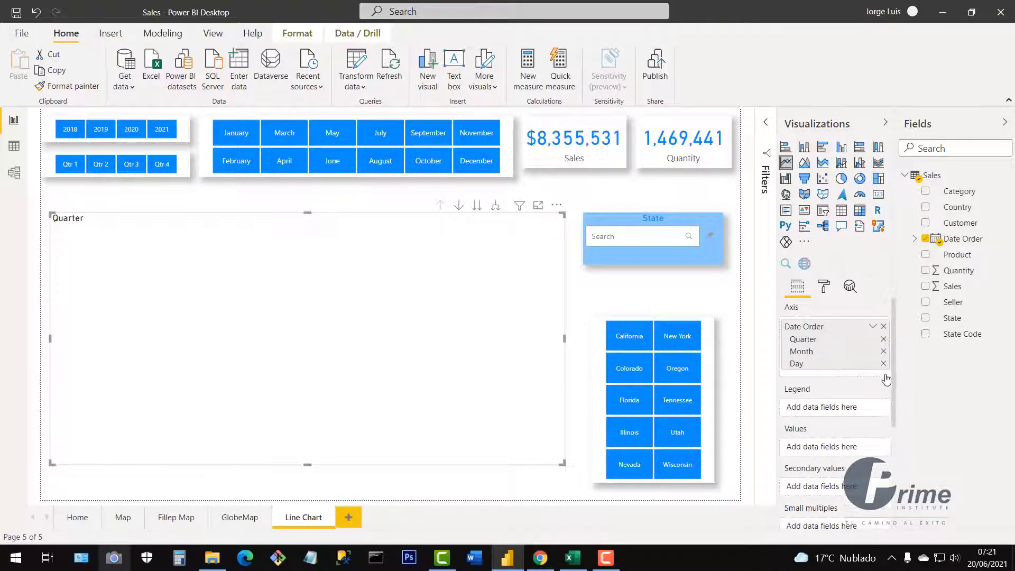
{"action": "left_click", "coordinate": [883, 339]}
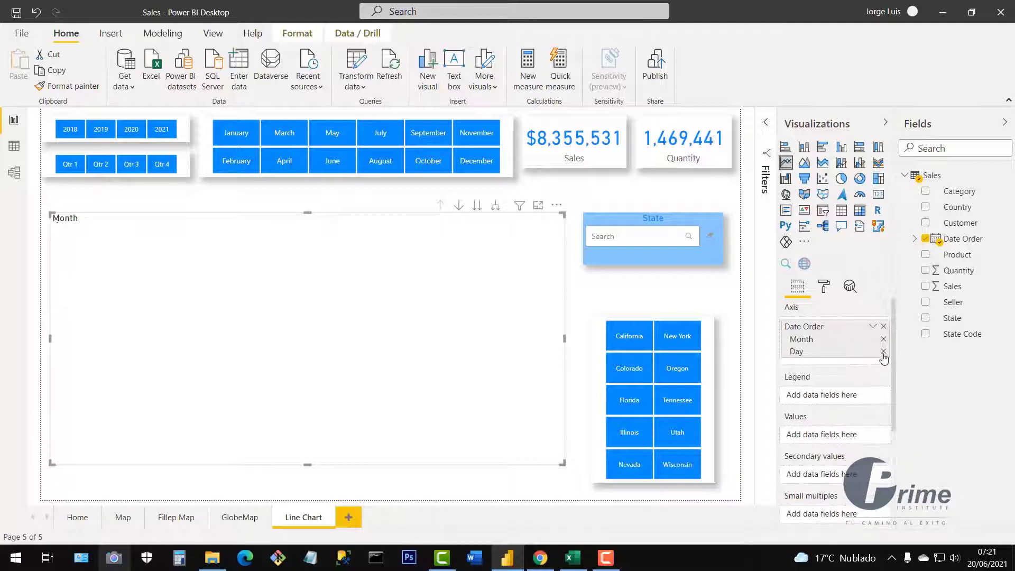
- Remove the Day level from the line chart's axis and add Sales and Quantity as values
{"action": "left_click", "coordinate": [884, 352]}
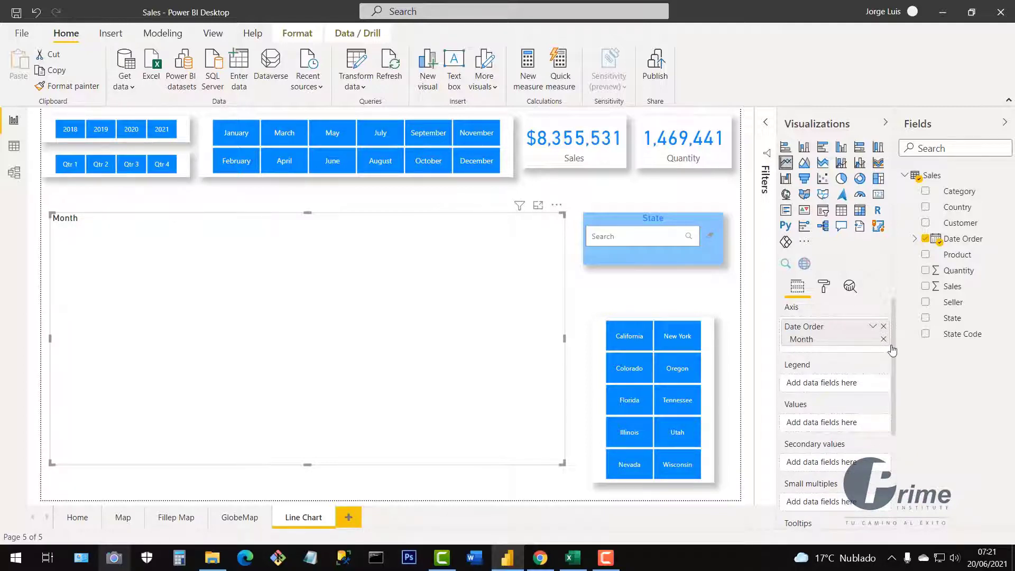
{"action": "left_click", "coordinate": [926, 287]}
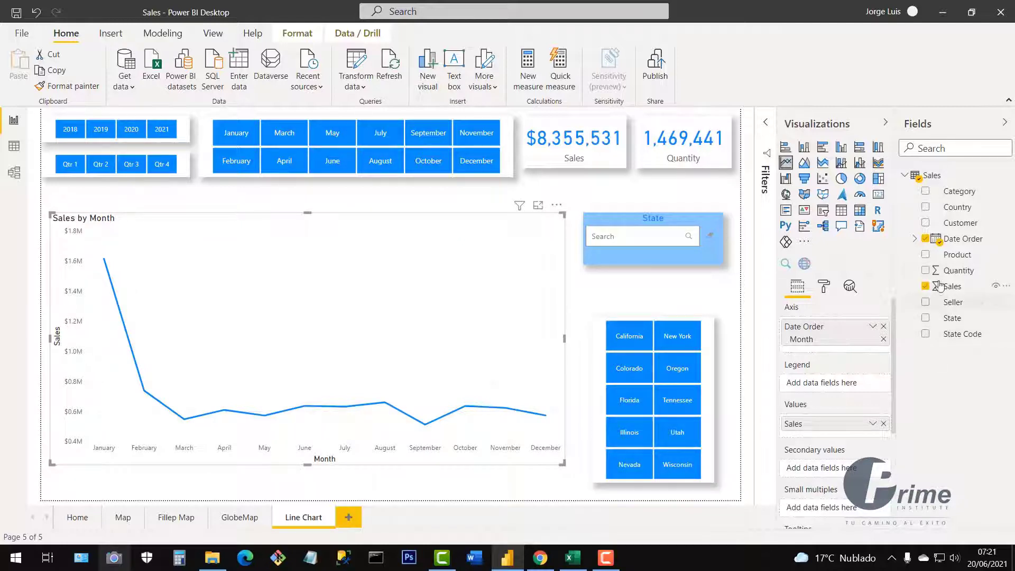
{"action": "left_click", "coordinate": [926, 271]}
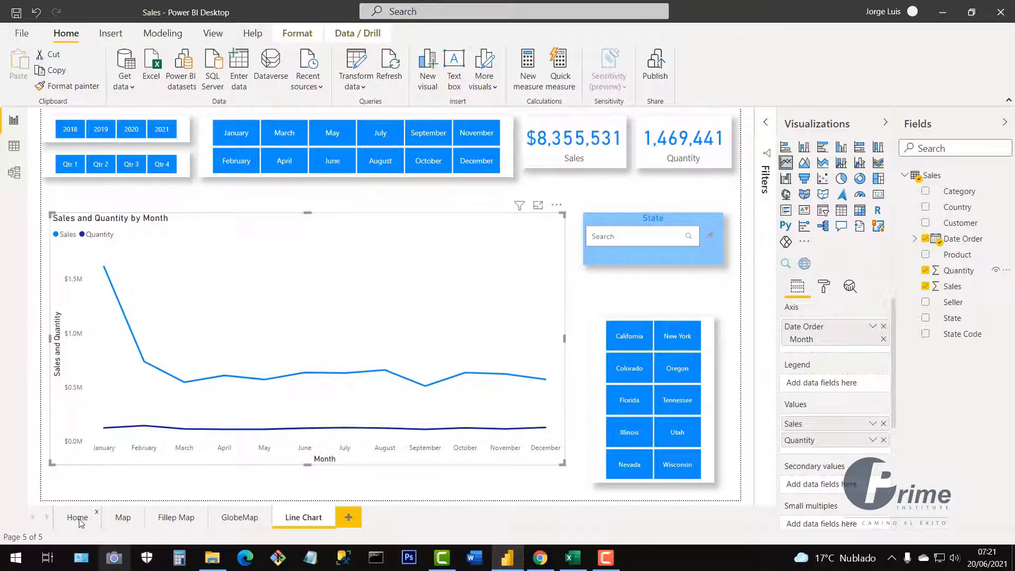
- Compare the Sales and Quantity columns in the source Excel spreadsheet, then return to Power BI
{"action": "left_click", "coordinate": [573, 558]}
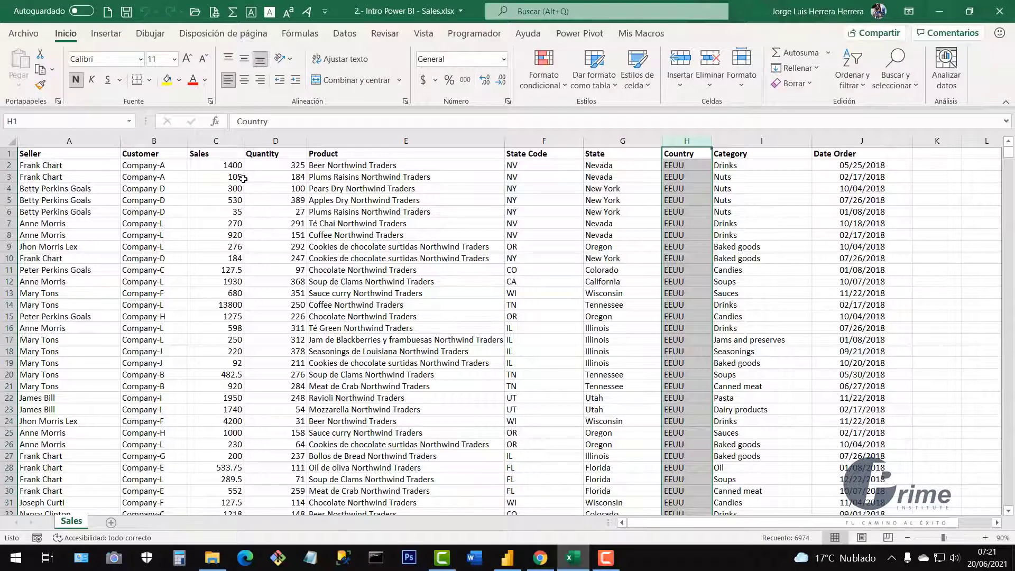
{"action": "left_click", "coordinate": [228, 143]}
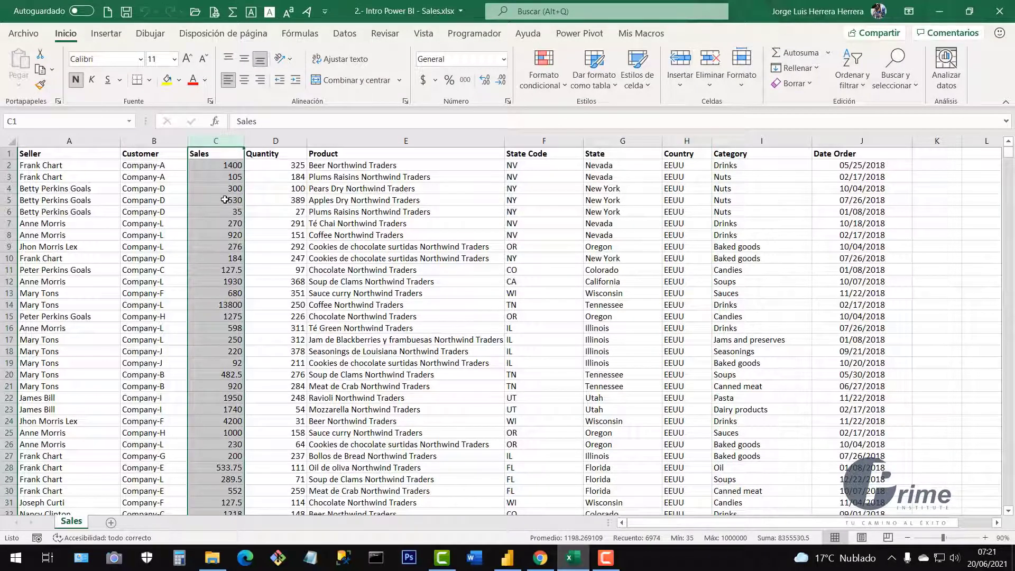
{"action": "left_click", "coordinate": [276, 141]}
{"action": "left_click", "coordinate": [212, 143]}
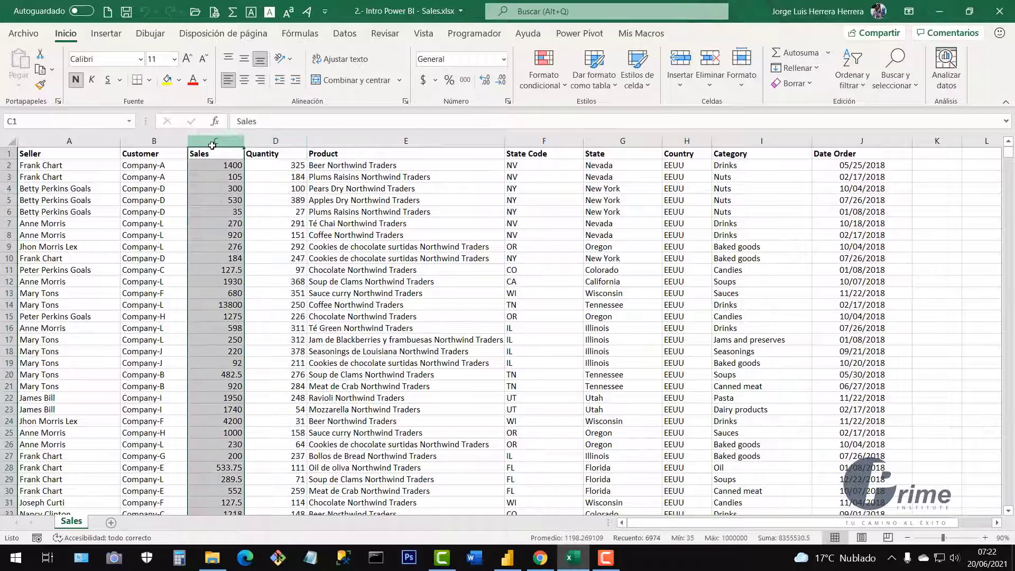
{"action": "left_click", "coordinate": [235, 213]}
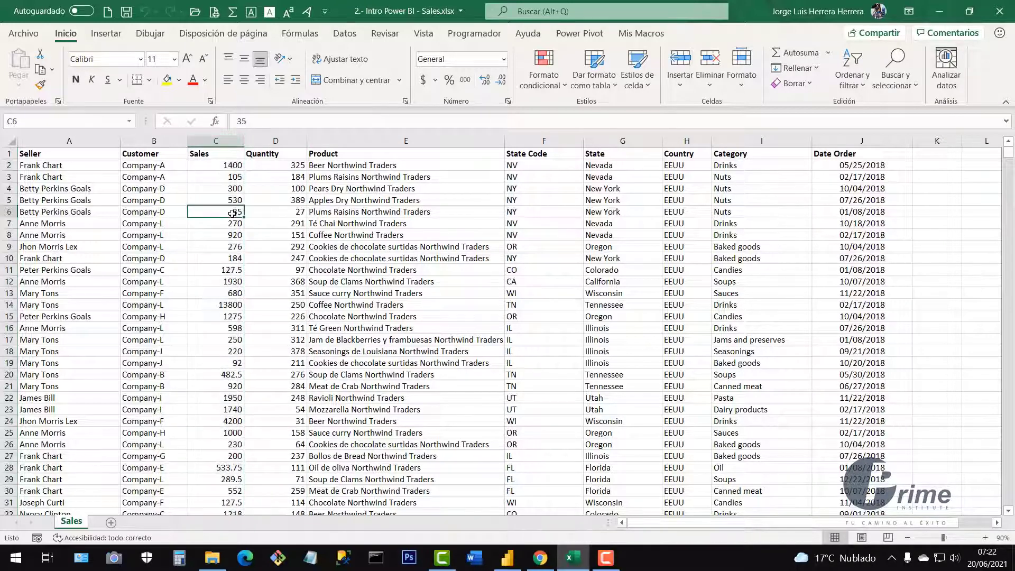
{"action": "left_click", "coordinate": [218, 139]}
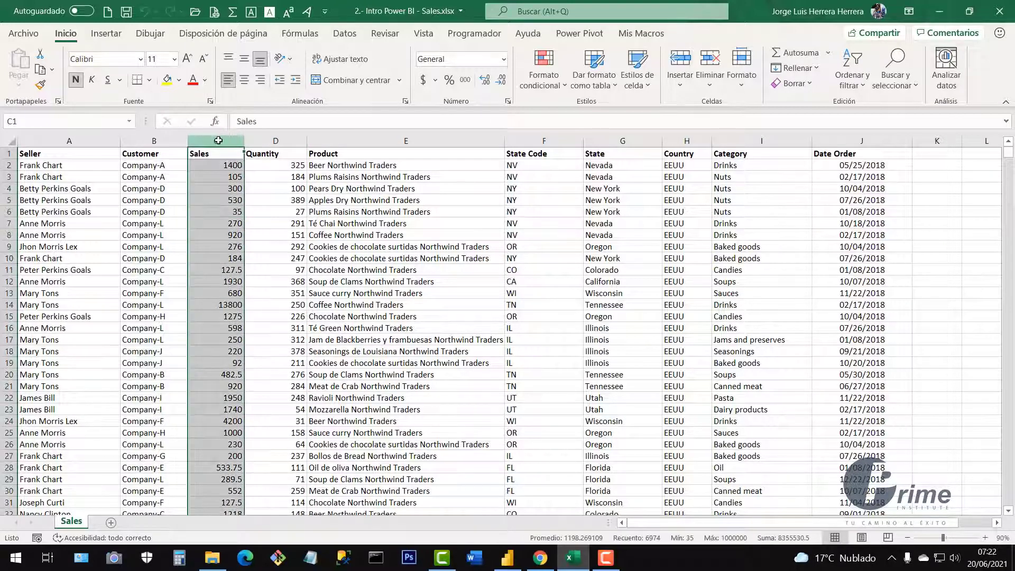
{"action": "left_click", "coordinate": [289, 141]}
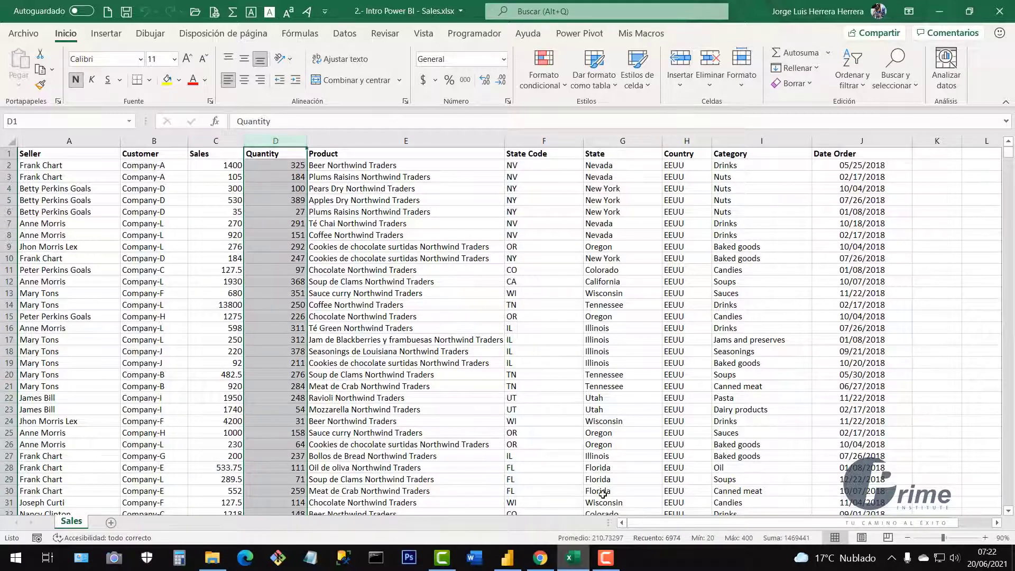
{"action": "left_click", "coordinate": [518, 562]}
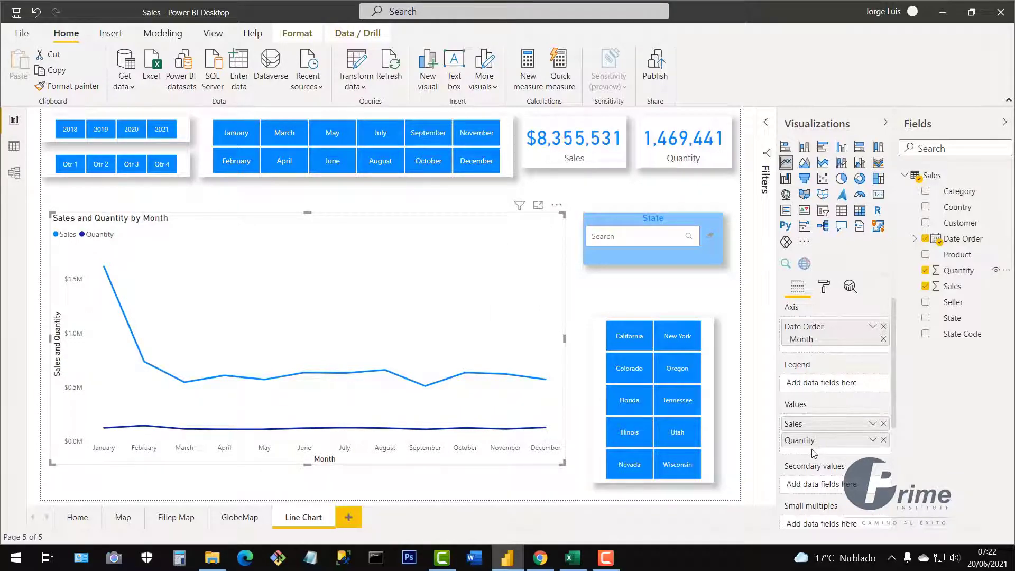
- Move Quantity from the line chart's values to its secondary values
{"action": "scroll", "coordinate": [830, 416], "scroll_direction": "down", "scroll_amount": 2}
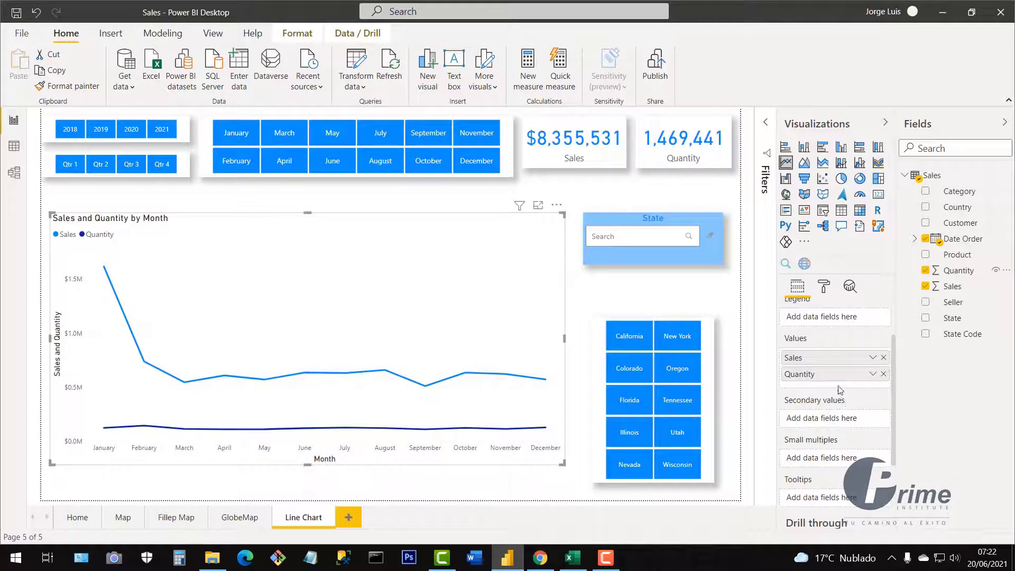
{"action": "scroll", "coordinate": [833, 373], "scroll_direction": "up", "scroll_amount": 2}
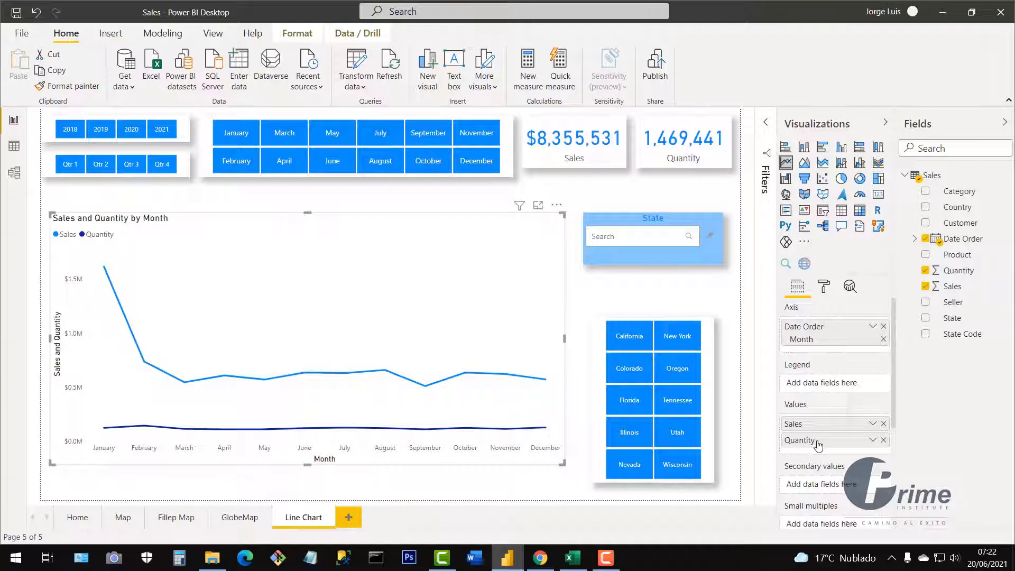
{"action": "left_click_drag", "start_coordinate": [819, 446], "coordinate": [823, 492]}
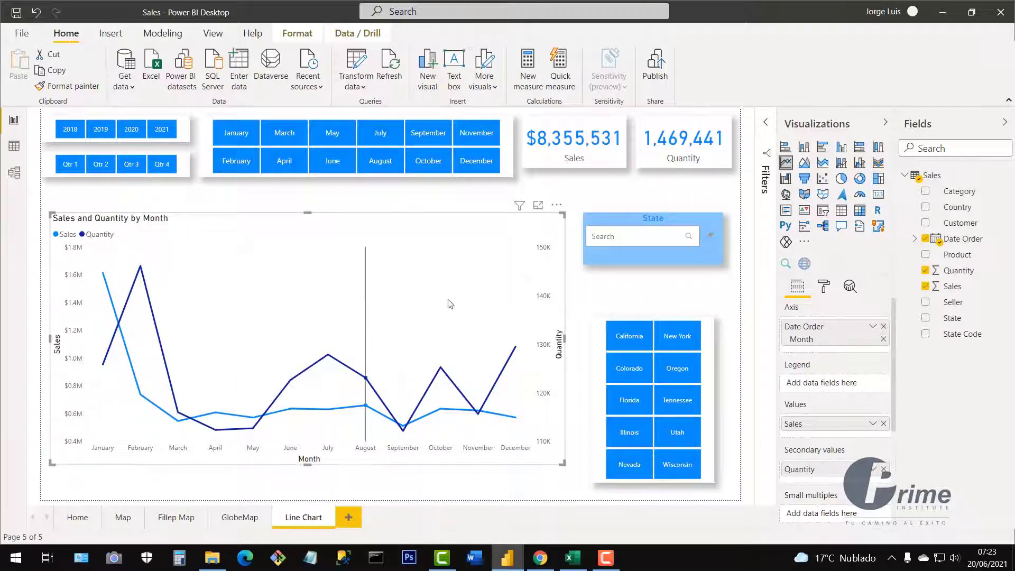
- Toggle the line chart's legend and then its X axis off and back on
{"action": "left_click", "coordinate": [825, 289]}
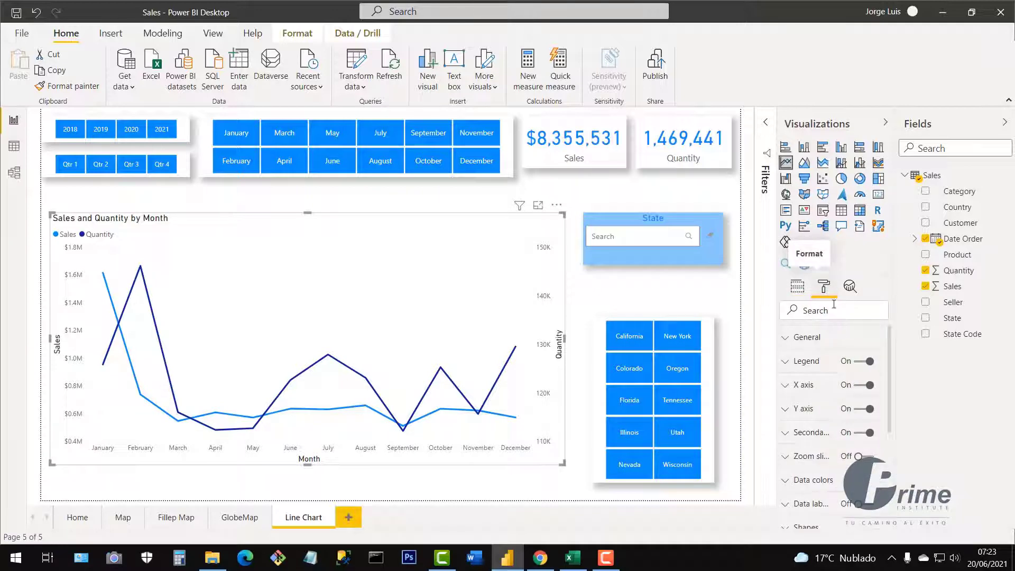
{"action": "left_click", "coordinate": [857, 362]}
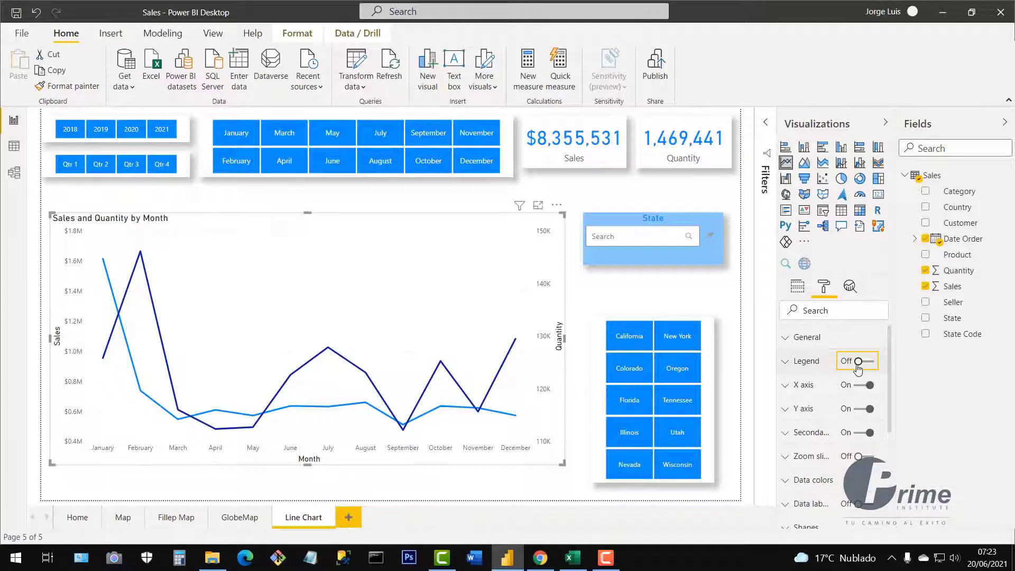
{"action": "left_click", "coordinate": [869, 366]}
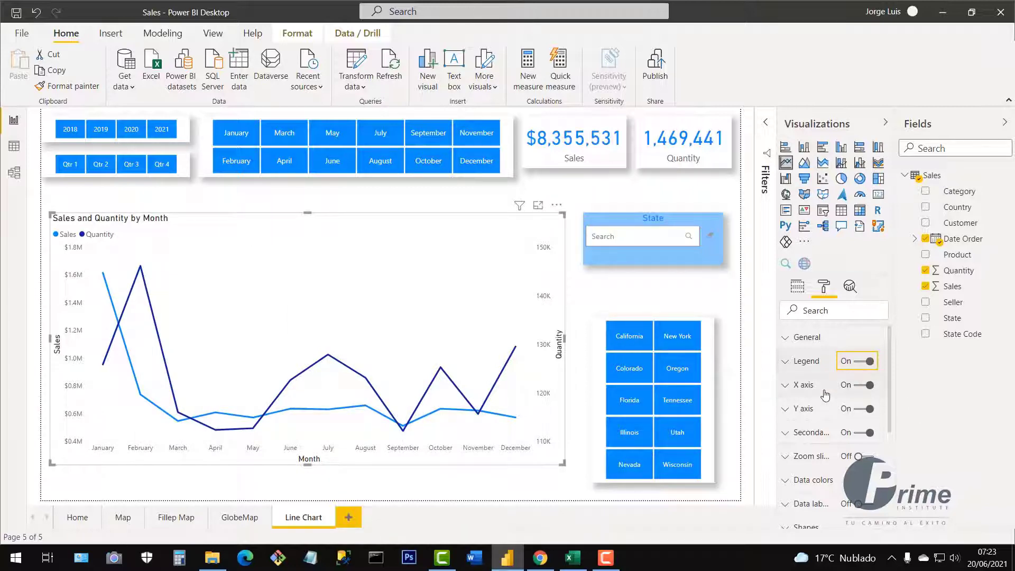
{"action": "left_click", "coordinate": [857, 389]}
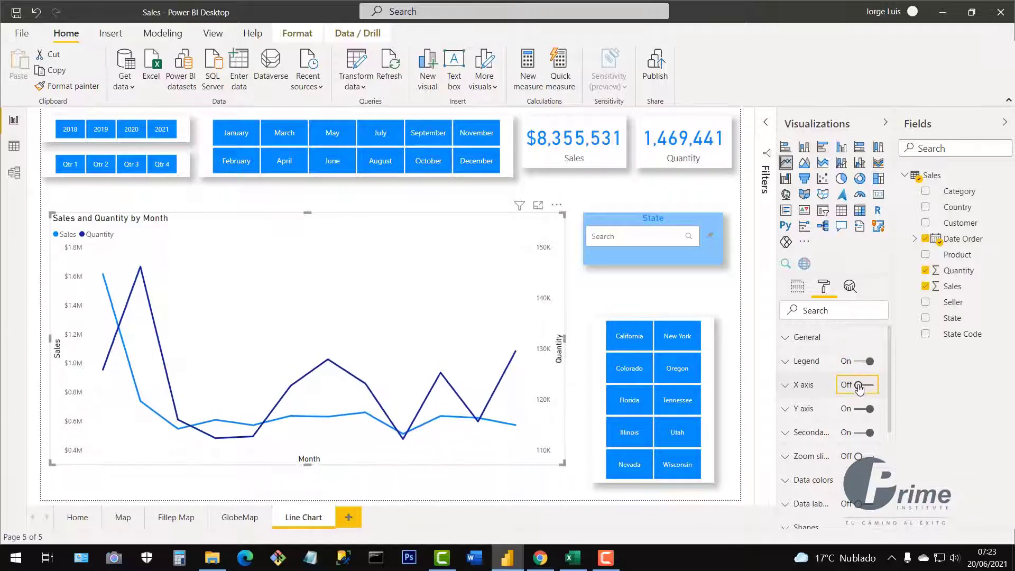
{"action": "left_click", "coordinate": [871, 388]}
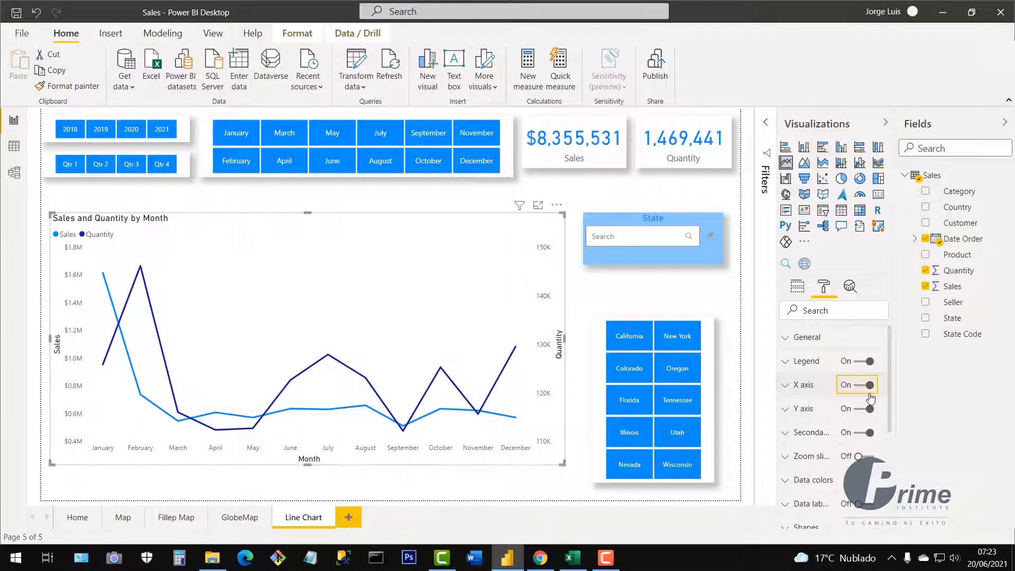
- Turn off the X axis title of the line chart
{"action": "left_click", "coordinate": [785, 389]}
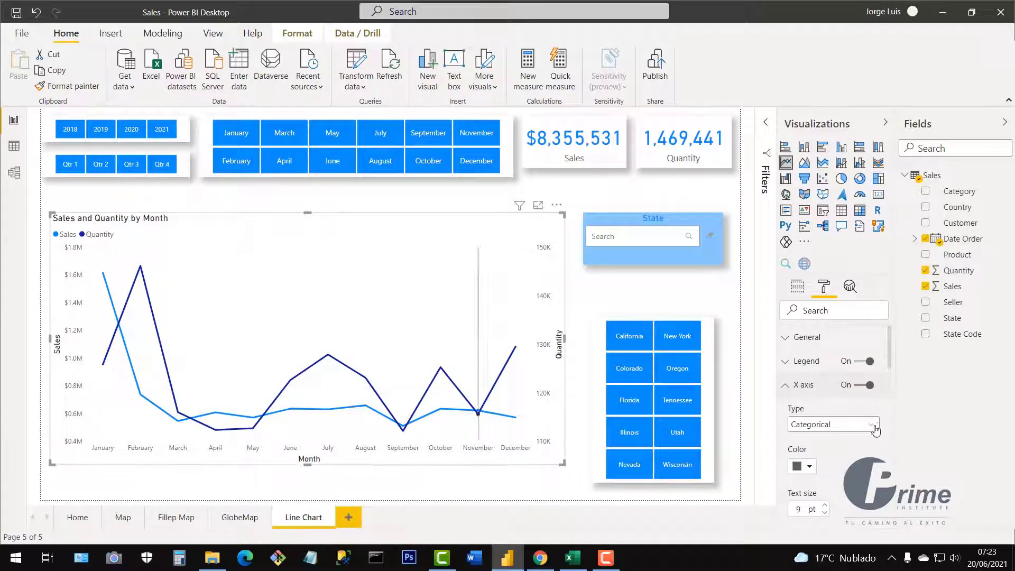
{"action": "scroll", "coordinate": [839, 449], "scroll_direction": "down", "scroll_amount": 2}
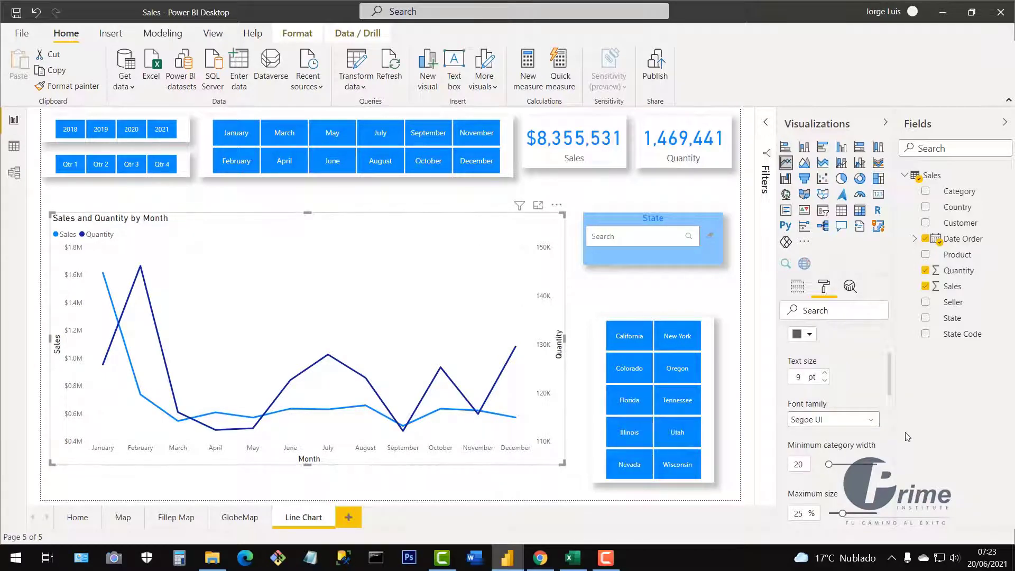
{"action": "scroll", "coordinate": [854, 437], "scroll_direction": "down", "scroll_amount": 2}
{"action": "left_click", "coordinate": [823, 477]}
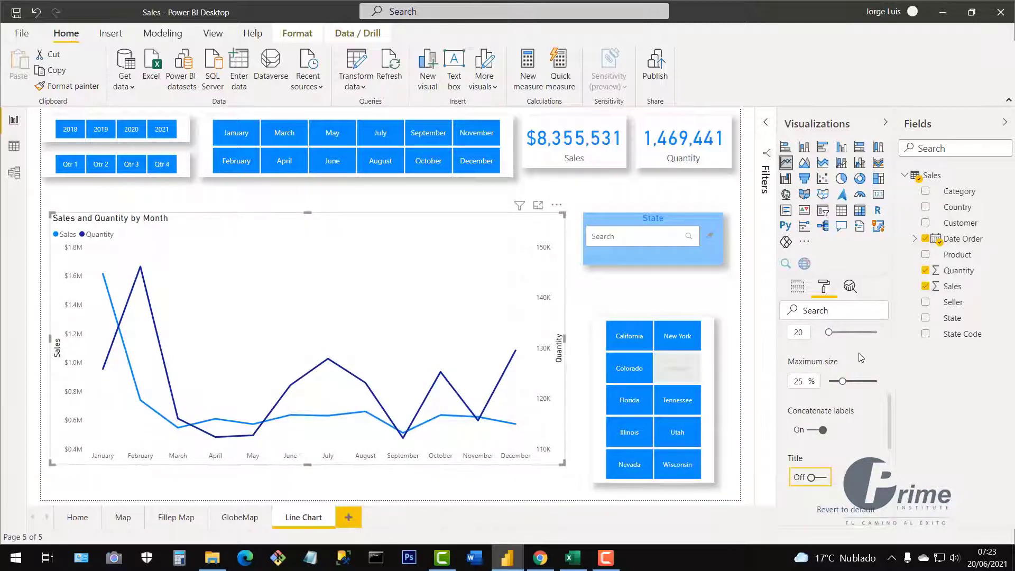
{"action": "scroll", "coordinate": [841, 389], "scroll_direction": "up", "scroll_amount": 5}
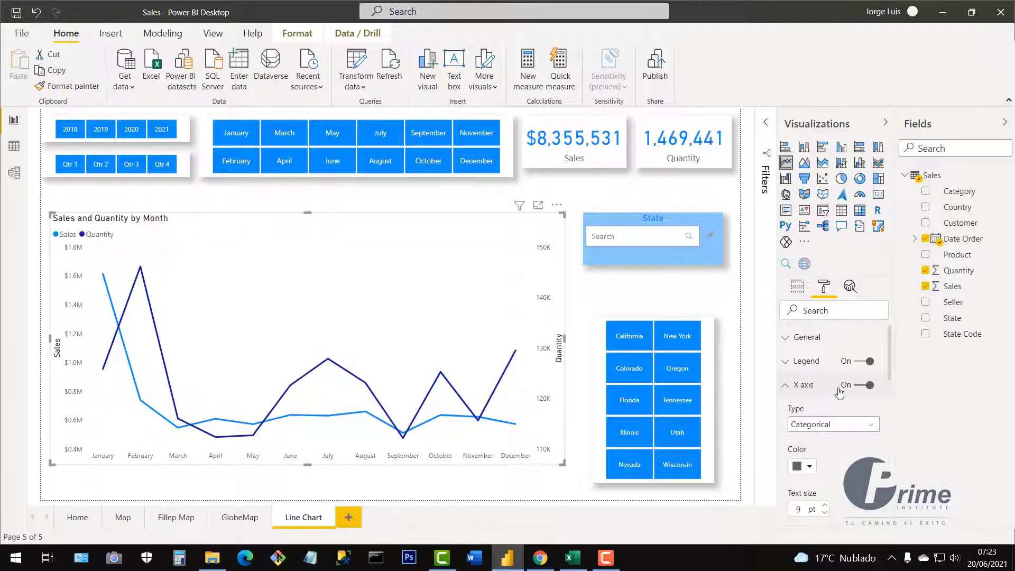
{"action": "left_click", "coordinate": [789, 386]}
- Turn off the Y axis title and set the Y axis display units to None
{"action": "left_click", "coordinate": [786, 410]}
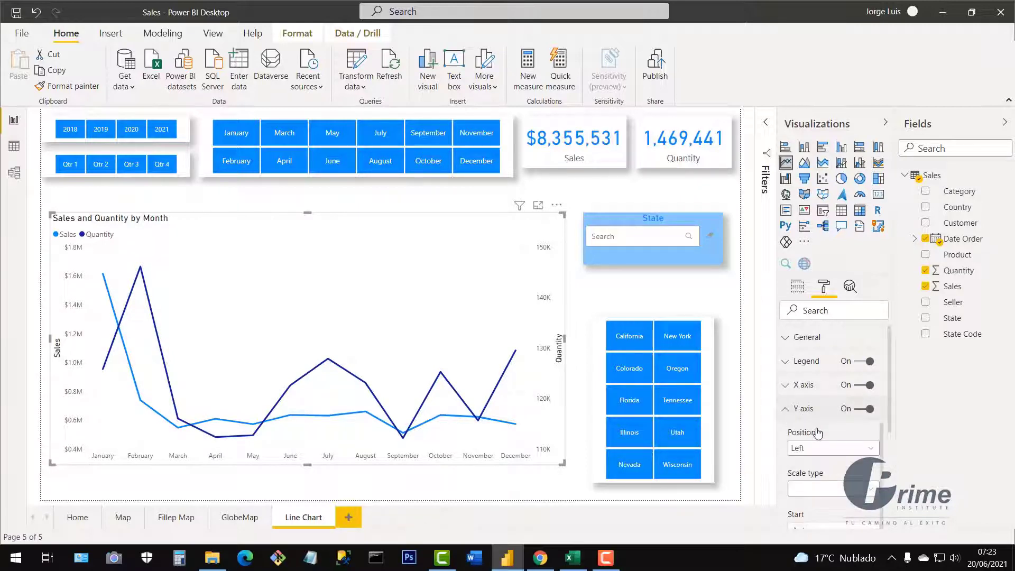
{"action": "scroll", "coordinate": [825, 444], "scroll_direction": "down", "scroll_amount": 2}
{"action": "scroll", "coordinate": [841, 477], "scroll_direction": "down", "scroll_amount": 4}
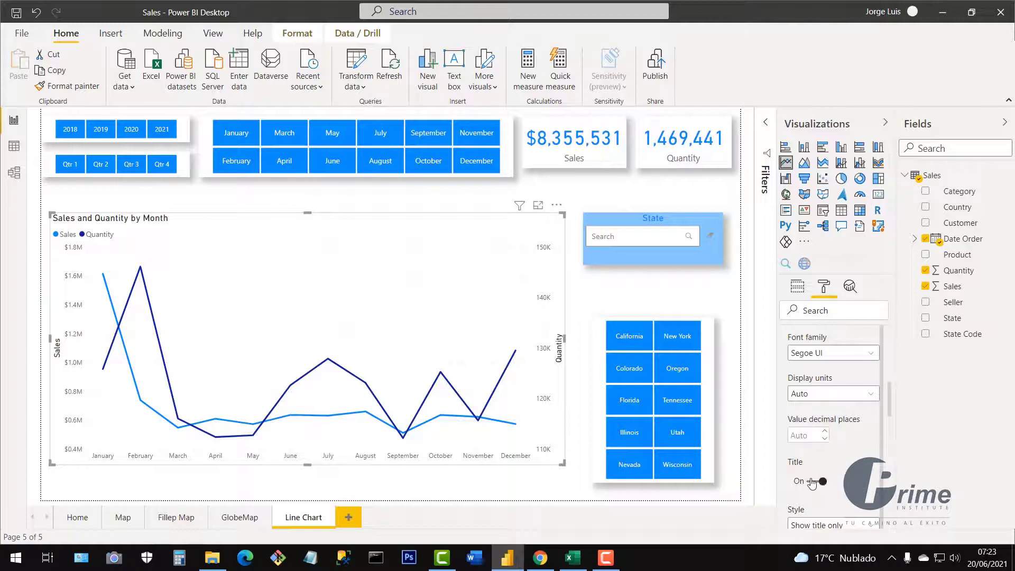
{"action": "left_click", "coordinate": [817, 482]}
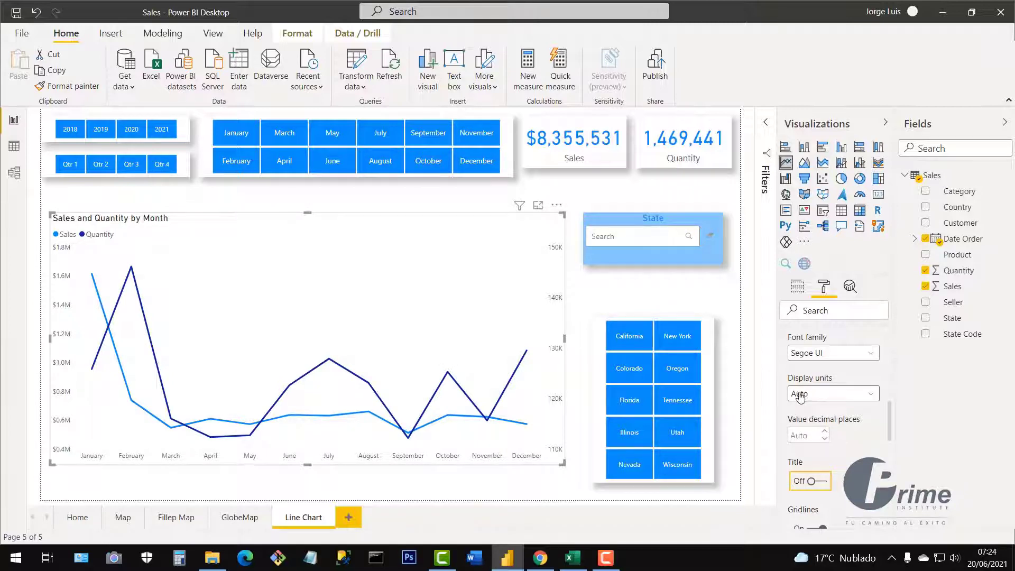
{"action": "left_click", "coordinate": [868, 402]}
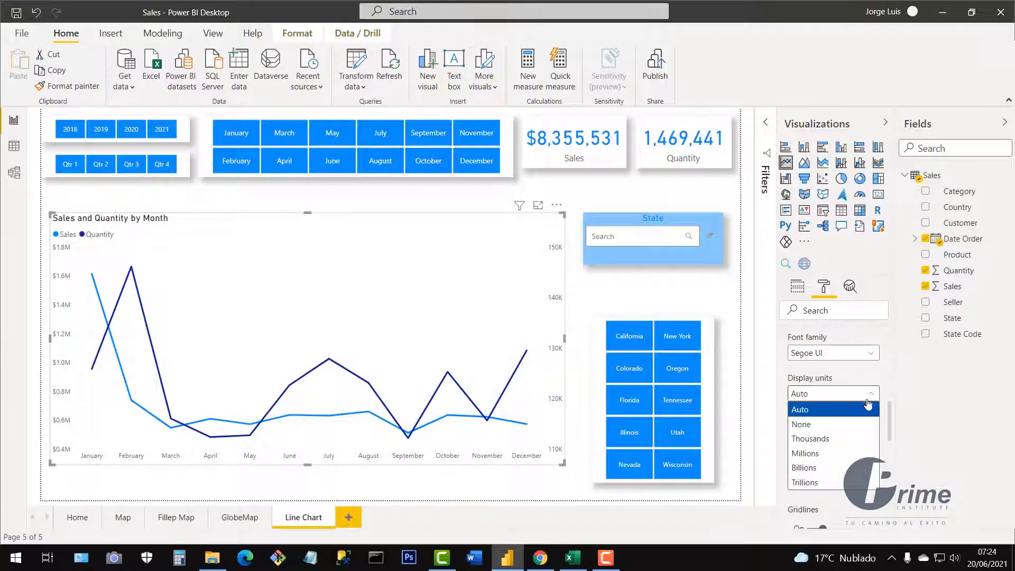
{"action": "left_click", "coordinate": [826, 423]}
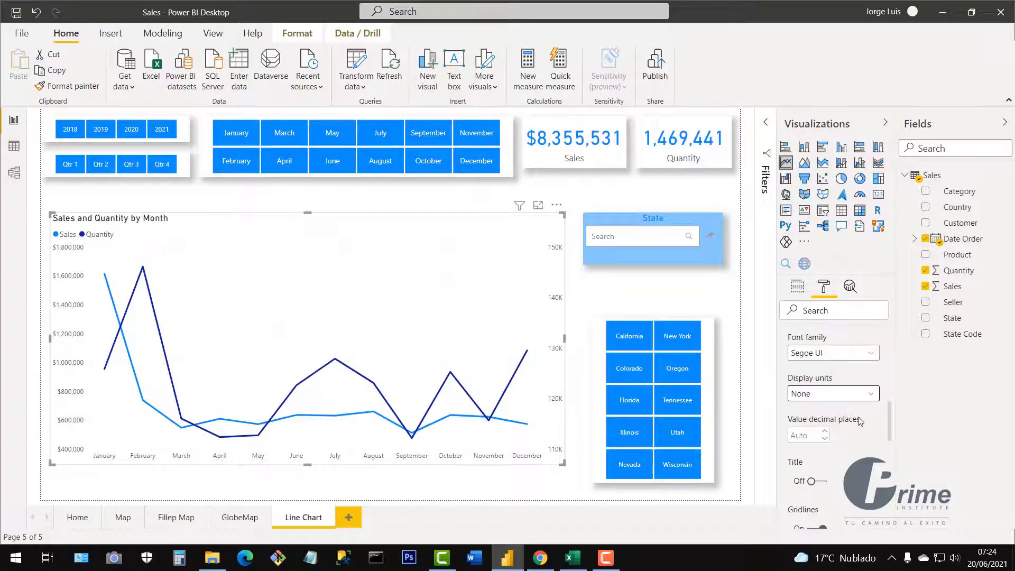
{"action": "scroll", "coordinate": [846, 422], "scroll_direction": "down", "scroll_amount": 5}
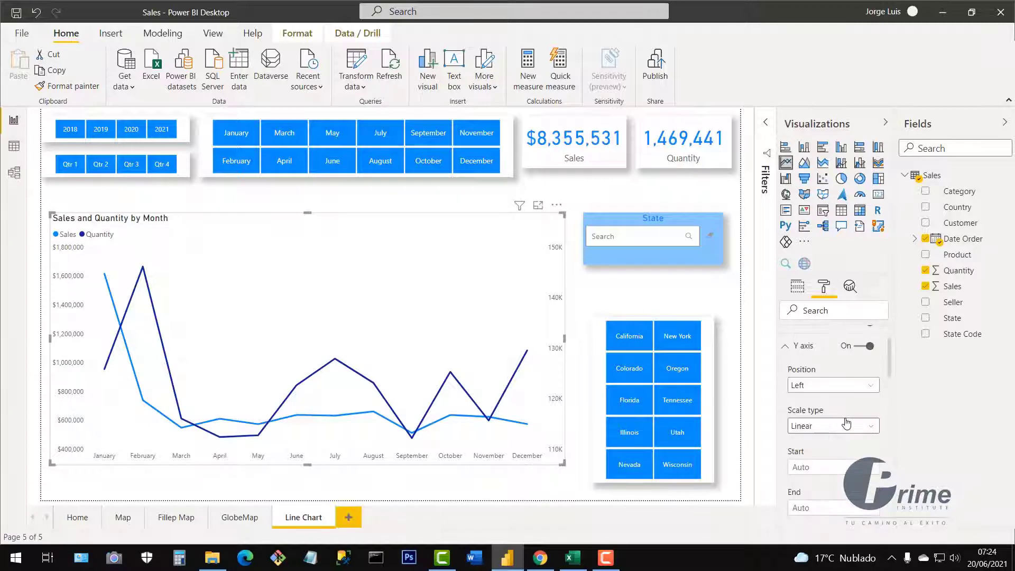
{"action": "left_click", "coordinate": [785, 346]}
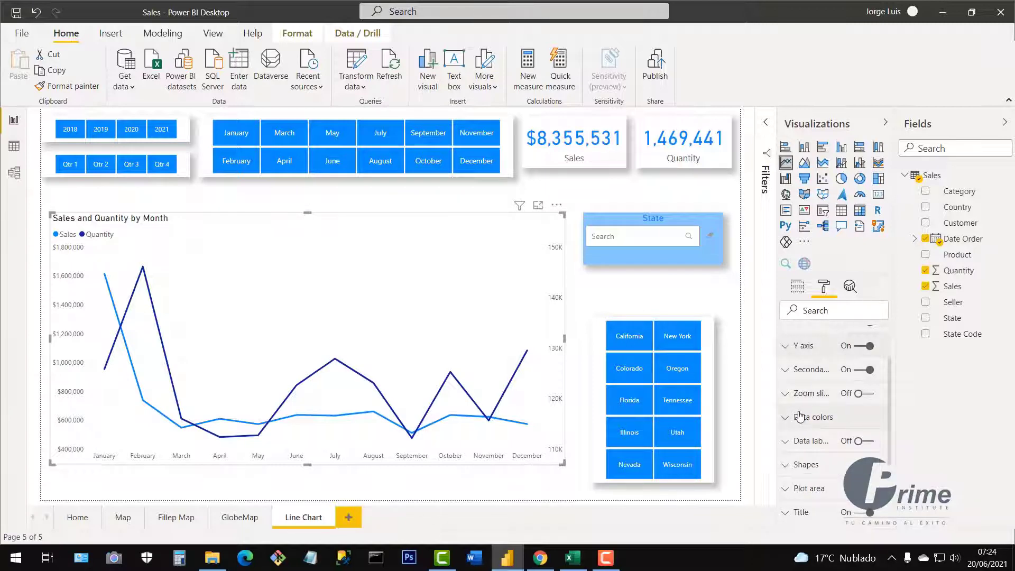
- Review the X axis and other format options of the line chart
{"action": "scroll", "coordinate": [800, 418], "scroll_direction": "up", "scroll_amount": 2}
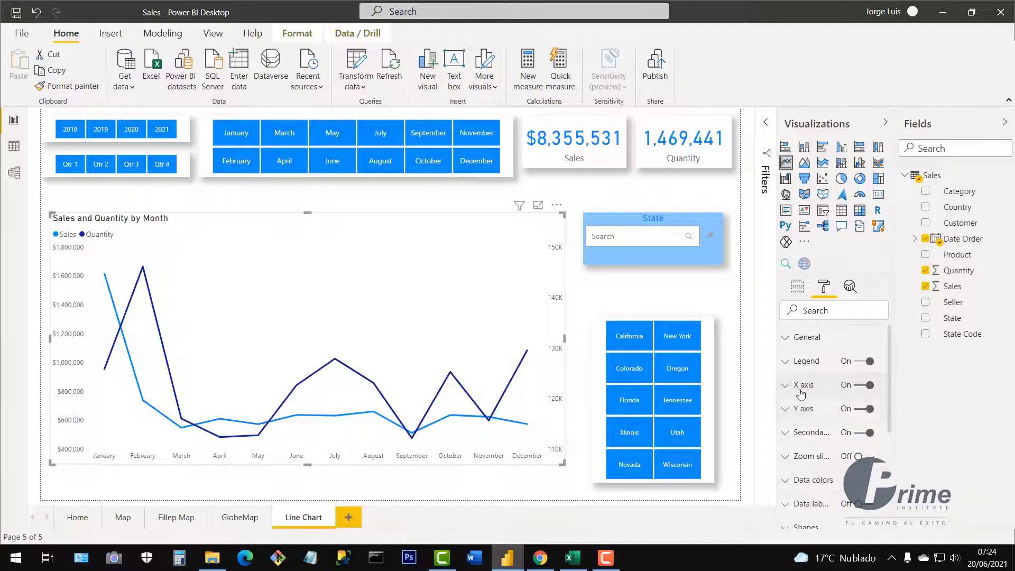
{"action": "left_click", "coordinate": [801, 391]}
{"action": "scroll", "coordinate": [836, 429], "scroll_direction": "down", "scroll_amount": 4}
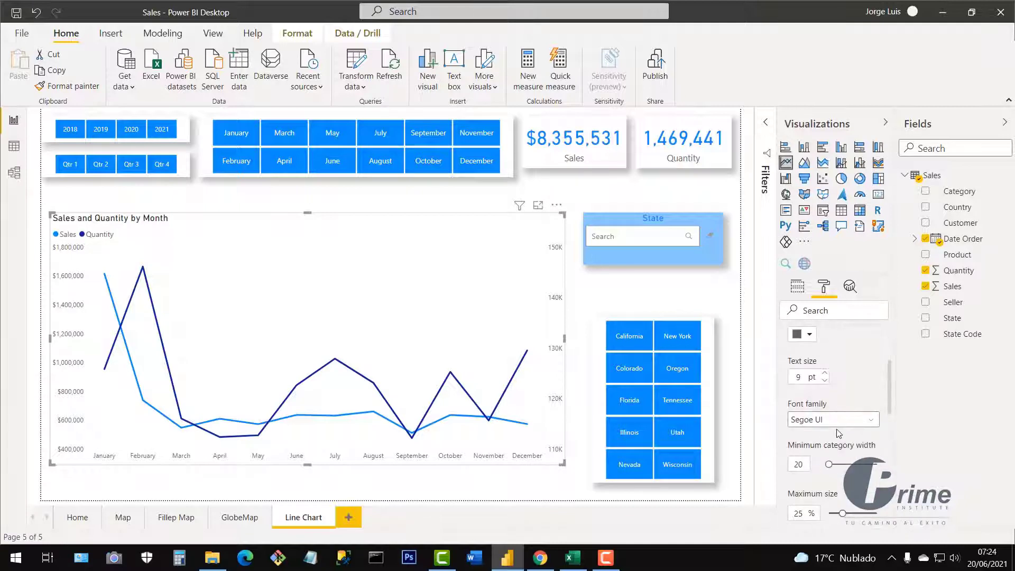
{"action": "scroll", "coordinate": [839, 434], "scroll_direction": "down", "scroll_amount": 1}
{"action": "scroll", "coordinate": [842, 465], "scroll_direction": "down", "scroll_amount": 3}
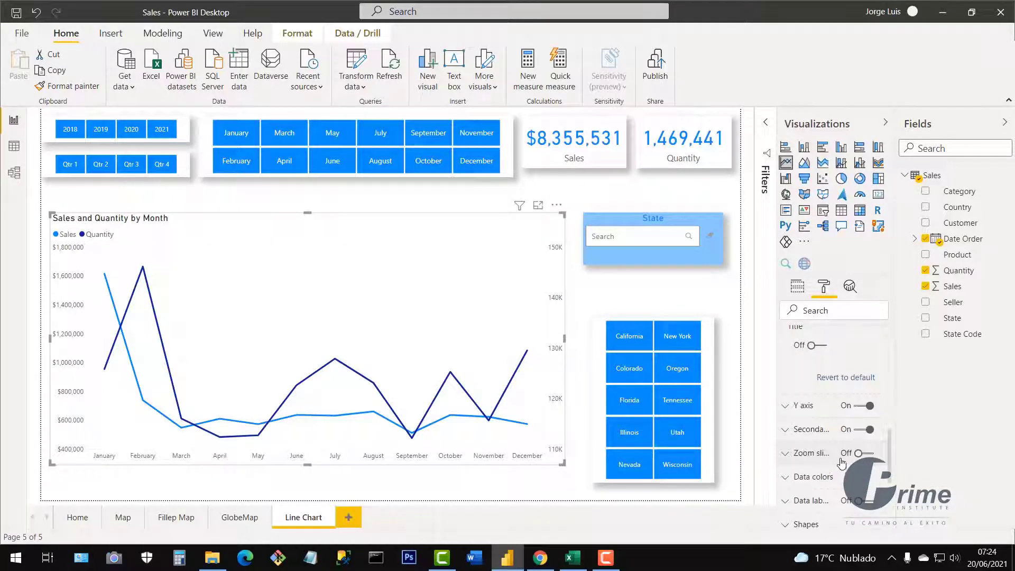
{"action": "scroll", "coordinate": [841, 465], "scroll_direction": "up", "scroll_amount": 1}
{"action": "scroll", "coordinate": [831, 424], "scroll_direction": "up", "scroll_amount": 7}
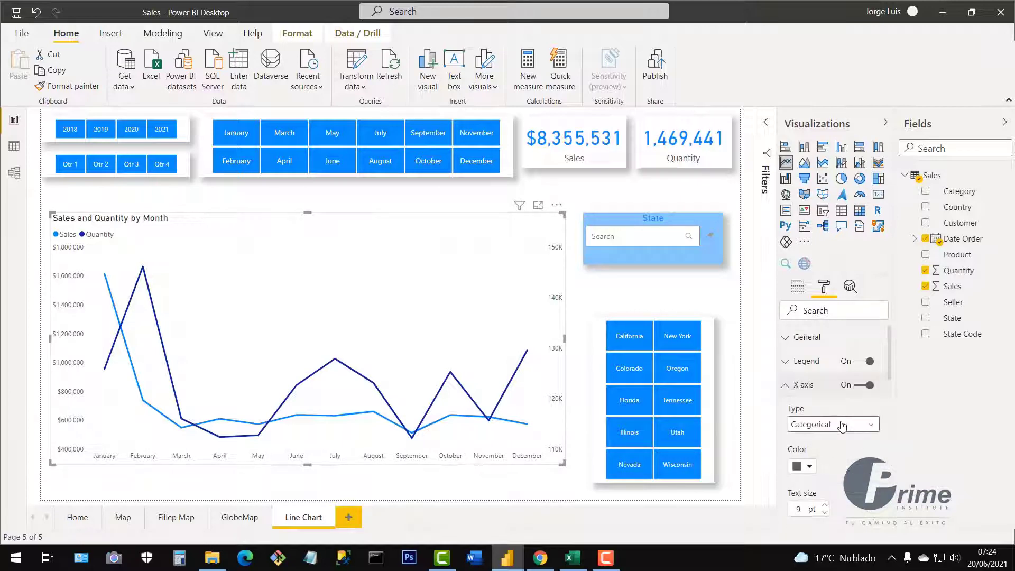
{"action": "left_click", "coordinate": [787, 388]}
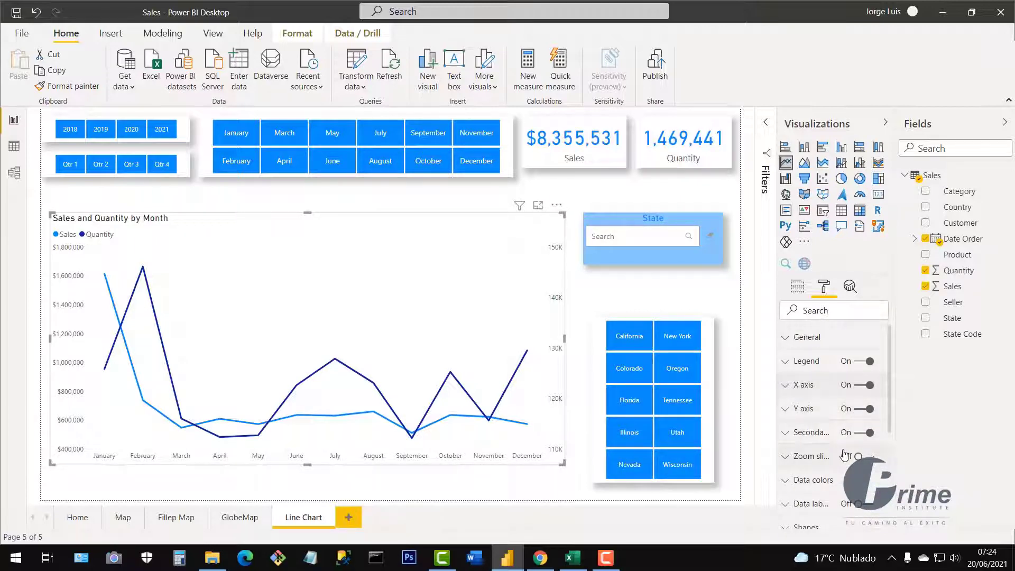
{"action": "scroll", "coordinate": [848, 455], "scroll_direction": "down", "scroll_amount": 3}
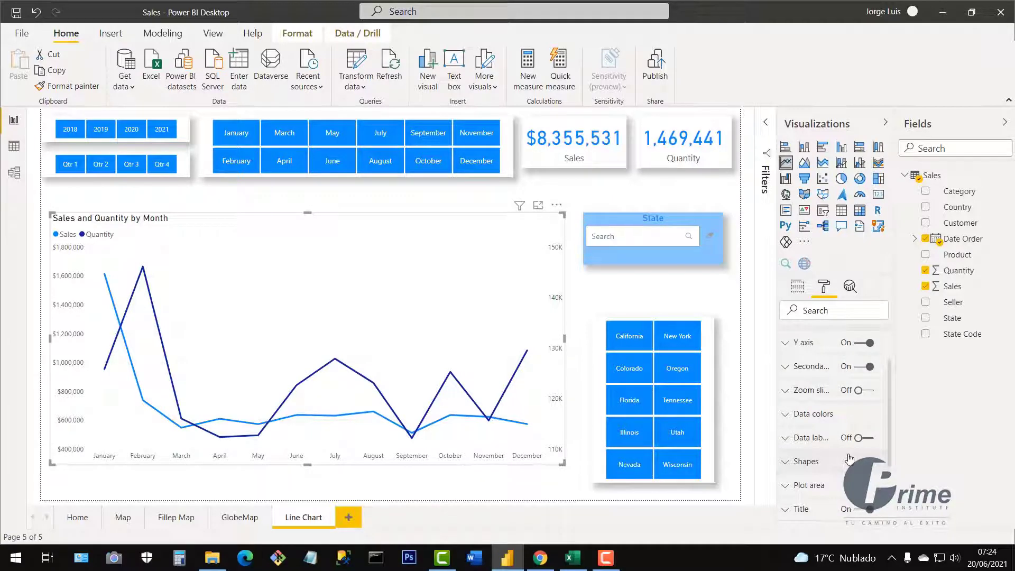
- Center-align the line chart's title text
{"action": "scroll", "coordinate": [850, 458], "scroll_direction": "down", "scroll_amount": 3}
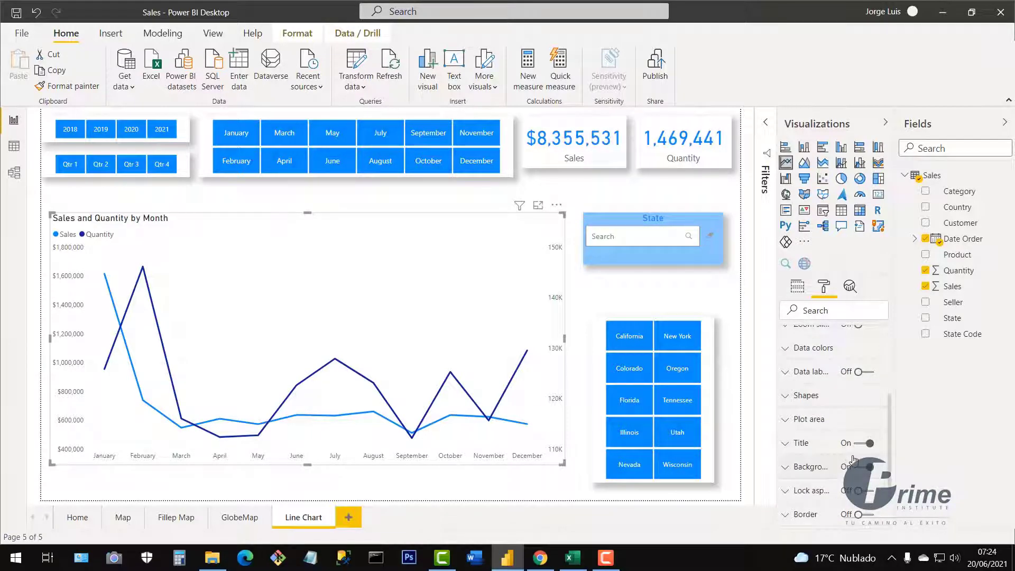
{"action": "scroll", "coordinate": [853, 462], "scroll_direction": "down", "scroll_amount": 3}
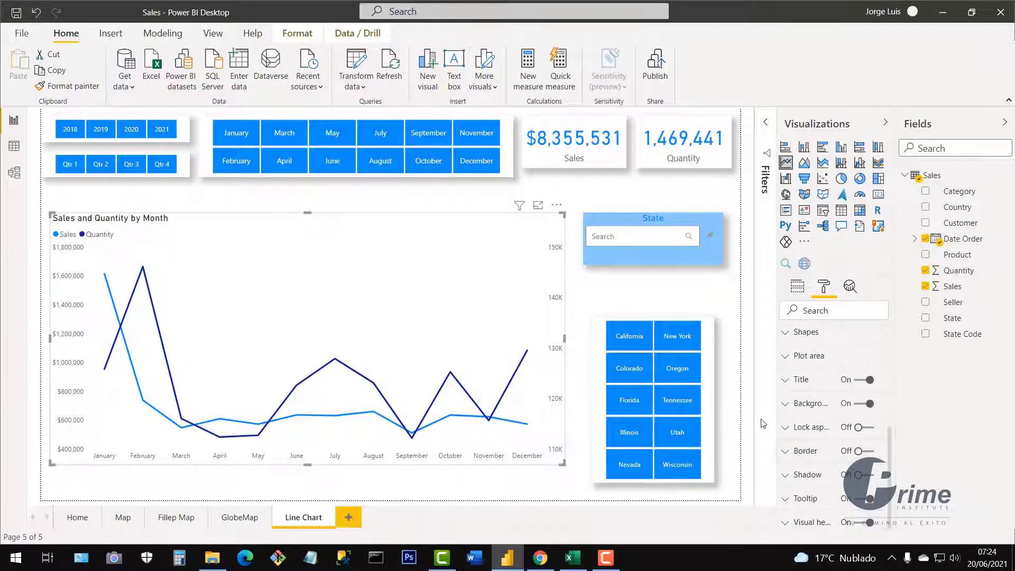
{"action": "scroll", "coordinate": [823, 422], "scroll_direction": "up", "scroll_amount": 3}
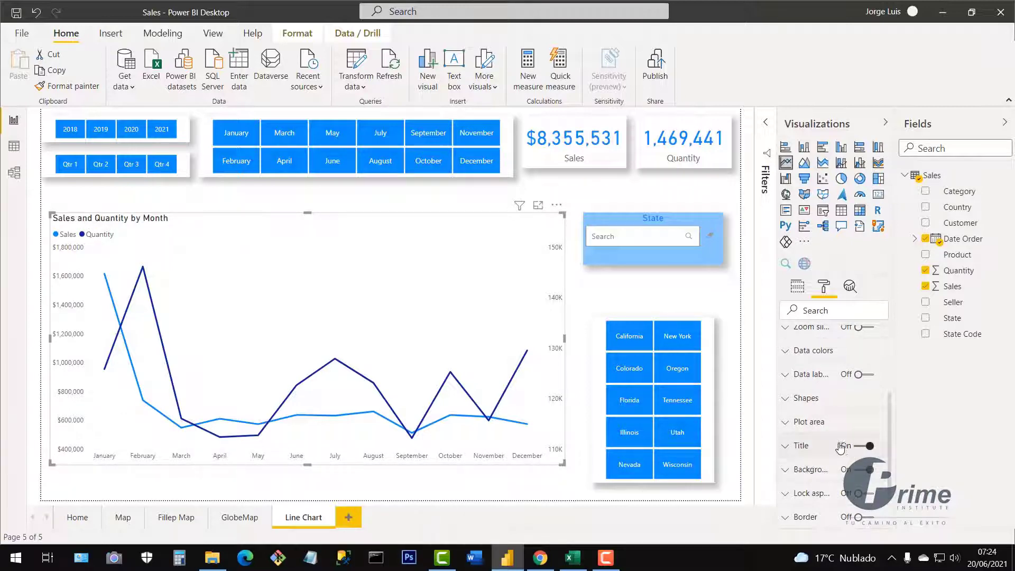
{"action": "left_click", "coordinate": [788, 446]}
{"action": "scroll", "coordinate": [812, 430], "scroll_direction": "down", "scroll_amount": 3}
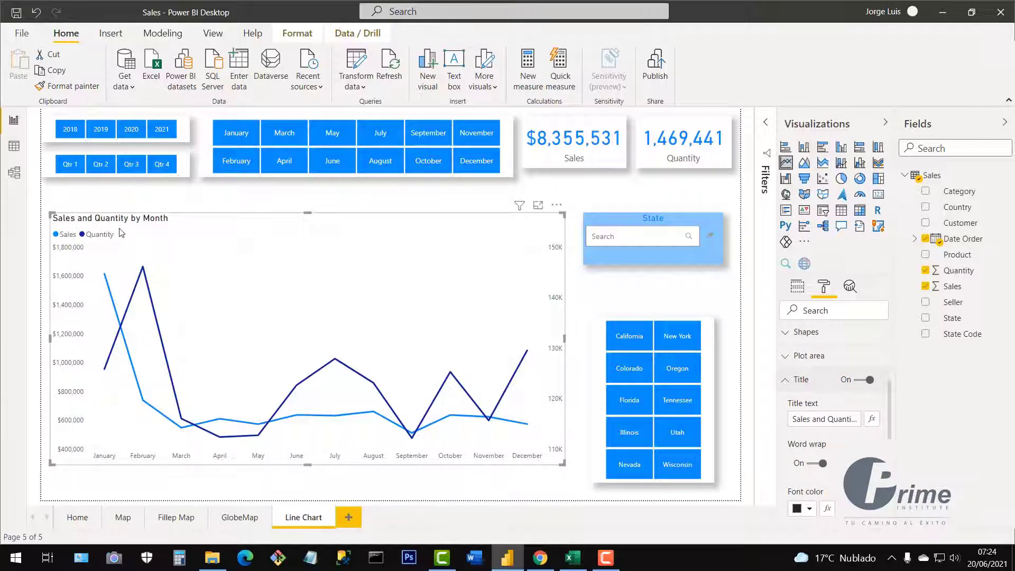
{"action": "scroll", "coordinate": [825, 473], "scroll_direction": "down", "scroll_amount": 6}
{"action": "left_click", "coordinate": [812, 465]}
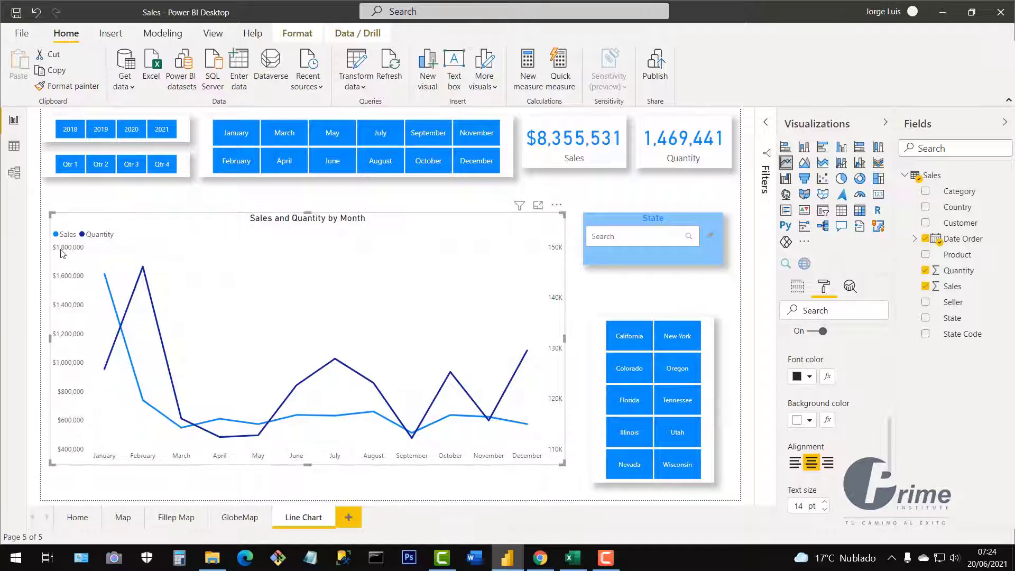
{"action": "scroll", "coordinate": [809, 449], "scroll_direction": "up", "scroll_amount": 5}
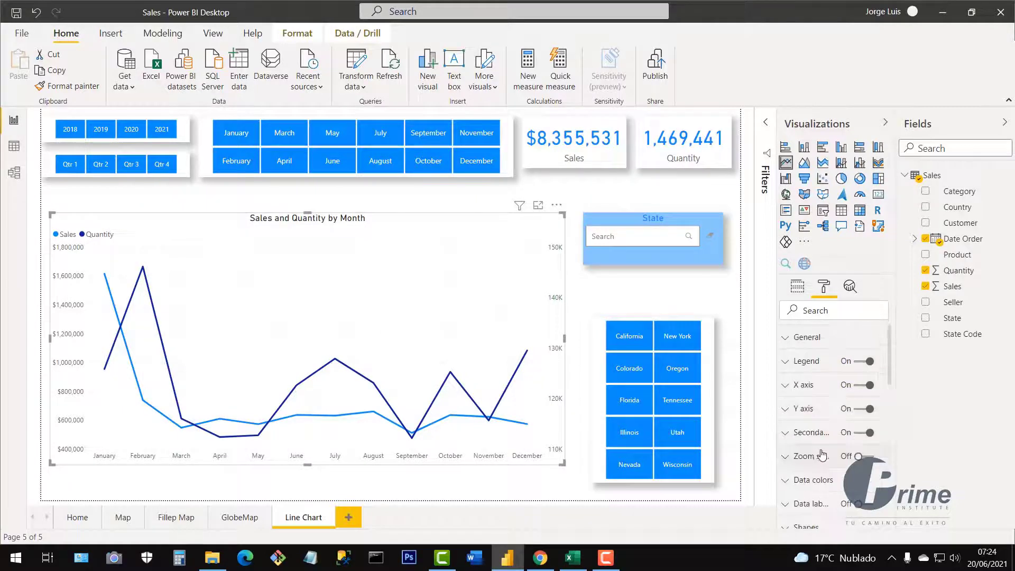
{"action": "scroll", "coordinate": [826, 454], "scroll_direction": "down", "scroll_amount": 7}
{"action": "scroll", "coordinate": [828, 463], "scroll_direction": "up", "scroll_amount": 4}
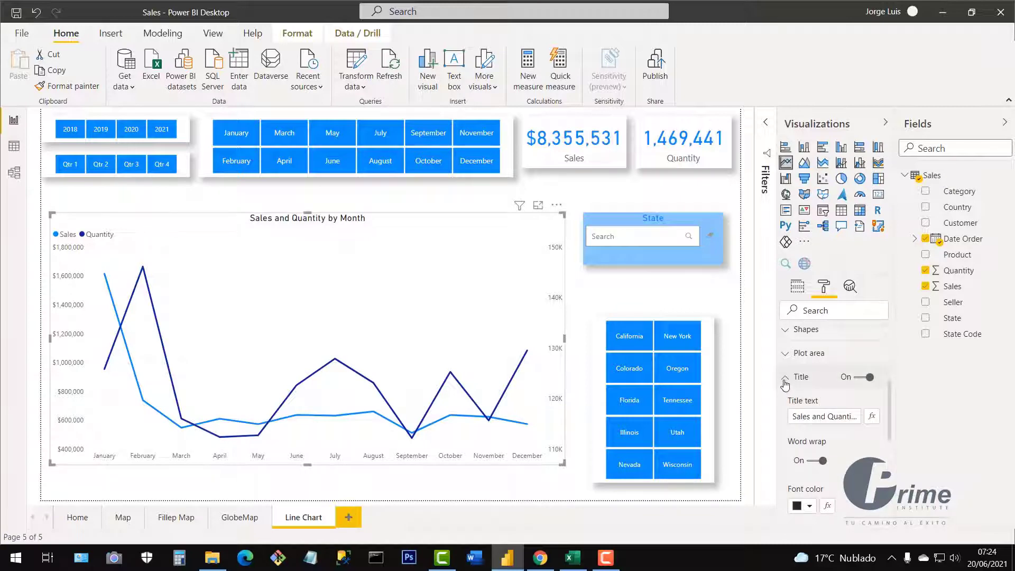
{"action": "left_click", "coordinate": [788, 377]}
- Set the line chart's legend position to Top Center
{"action": "scroll", "coordinate": [827, 415], "scroll_direction": "up", "scroll_amount": 4}
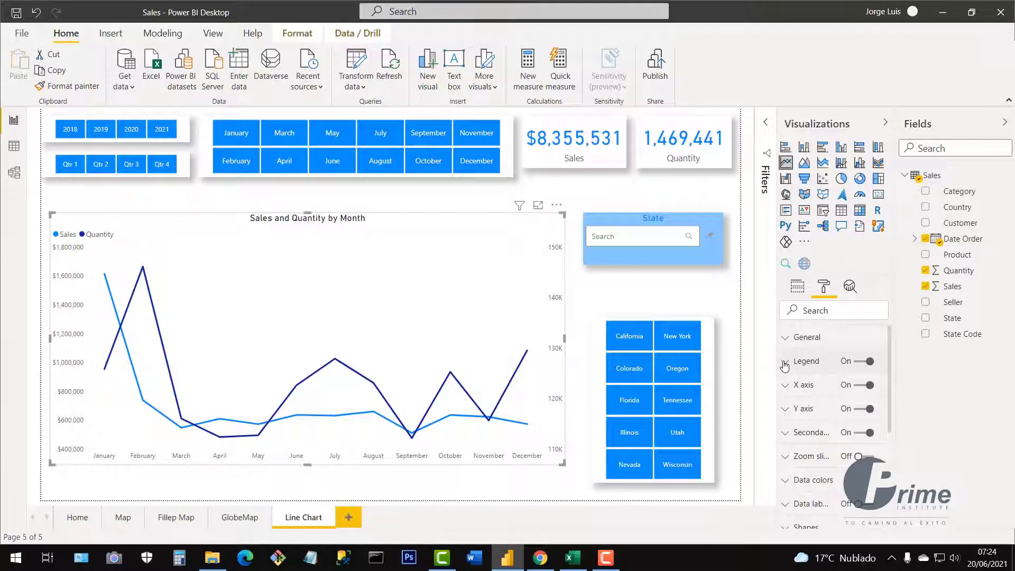
{"action": "left_click", "coordinate": [790, 364]}
{"action": "left_click", "coordinate": [818, 407]}
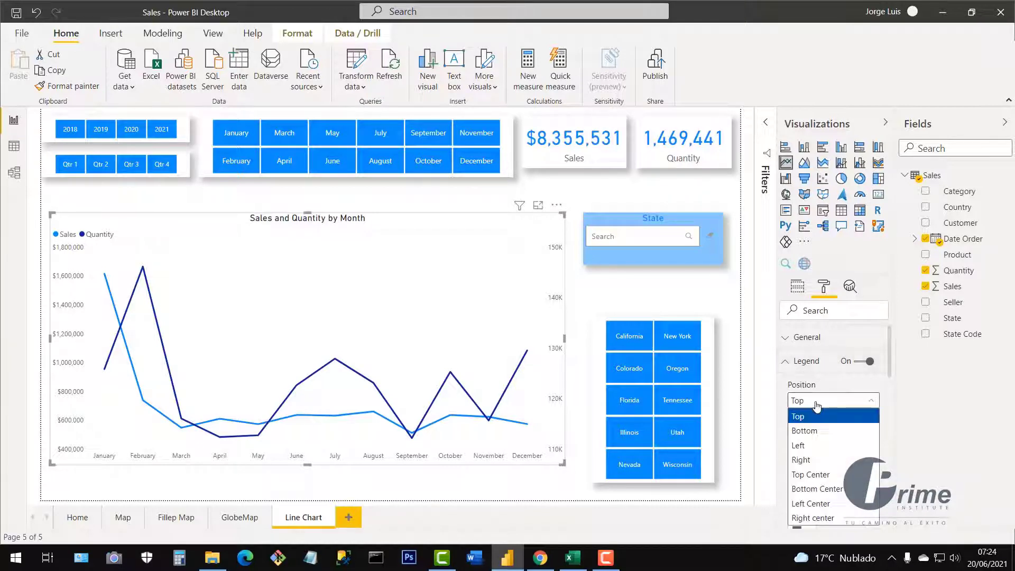
{"action": "left_click", "coordinate": [827, 479]}
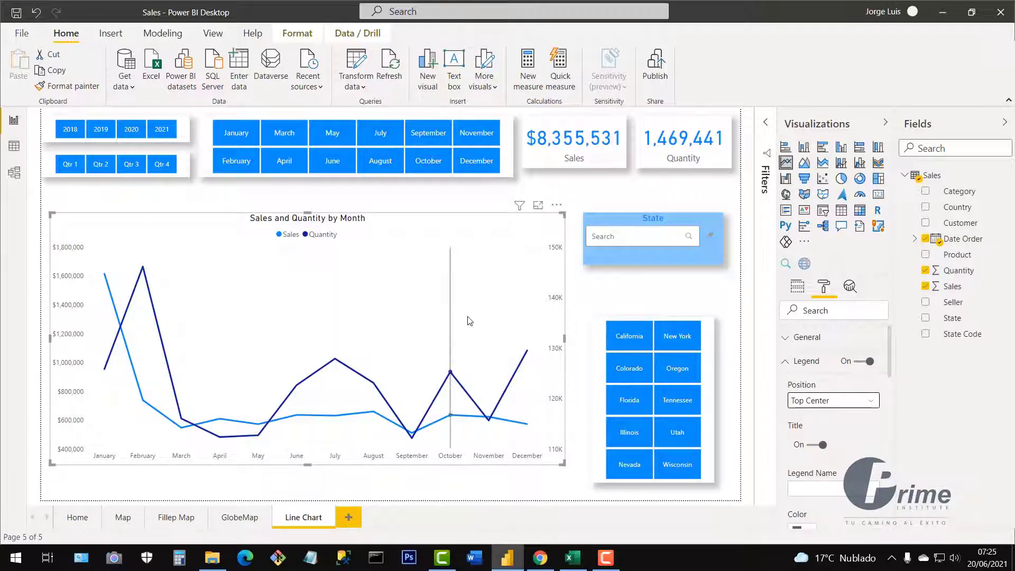
- Turn on the line chart's shadow
{"action": "left_click", "coordinate": [786, 364]}
{"action": "scroll", "coordinate": [839, 487], "scroll_direction": "down", "scroll_amount": 3}
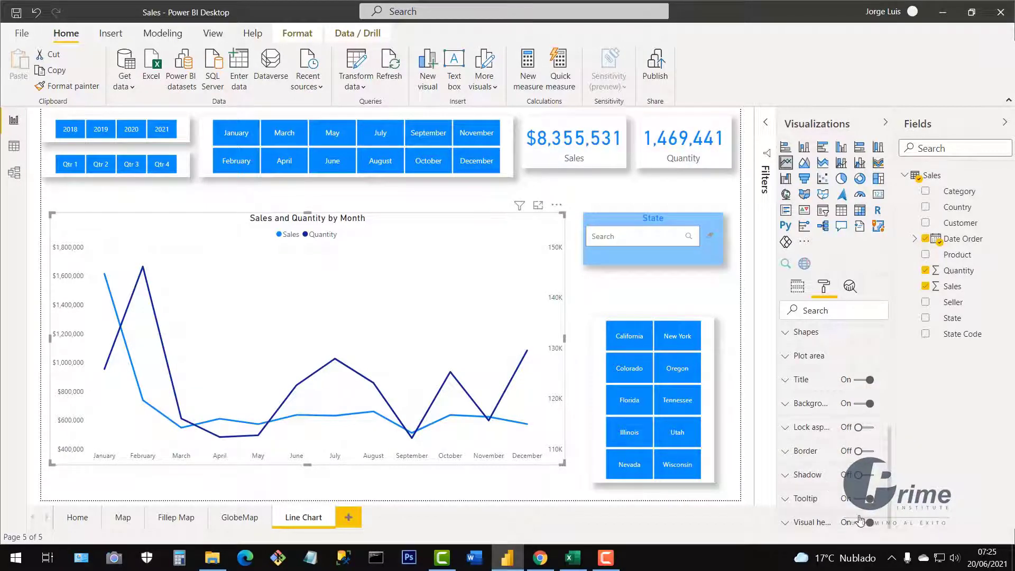
{"action": "left_click", "coordinate": [868, 476]}
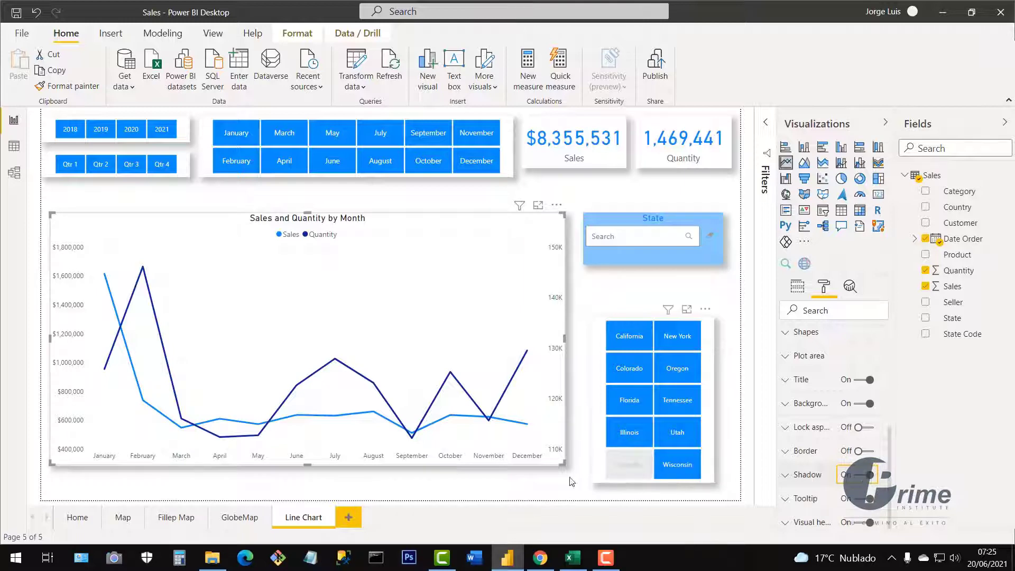
- Shrink the line chart slightly from its corner and move it a little to the right
{"action": "mouse_move", "coordinate": [560, 465]}
{"action": "left_mouse_down"}
{"action": "mouse_move", "coordinate": [536, 451]}
{"action": "mouse_move", "coordinate": [546, 463]}
{"action": "left_mouse_up"}
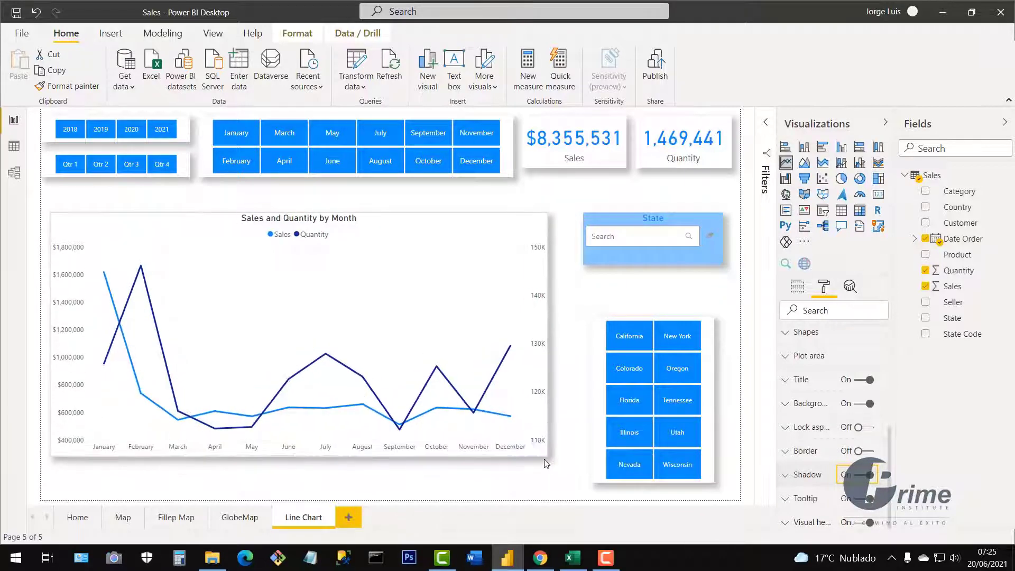
{"action": "left_click_drag", "start_coordinate": [461, 275], "coordinate": [467, 273]}
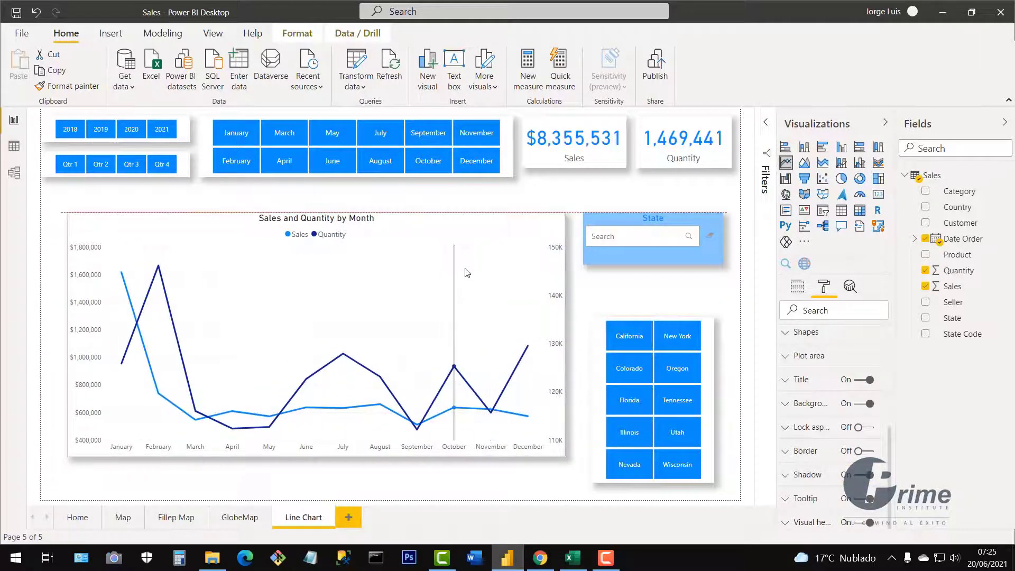
{"action": "left_click_drag", "start_coordinate": [351, 337], "coordinate": [351, 337]}
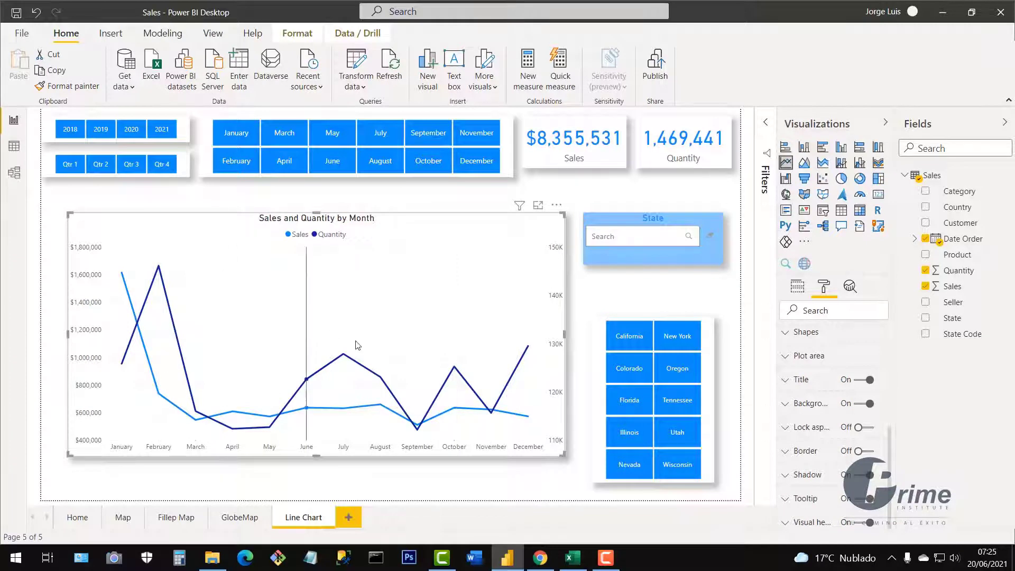
- Set the secondary Y axis display units to None
{"action": "scroll", "coordinate": [820, 428], "scroll_direction": "up", "scroll_amount": 4}
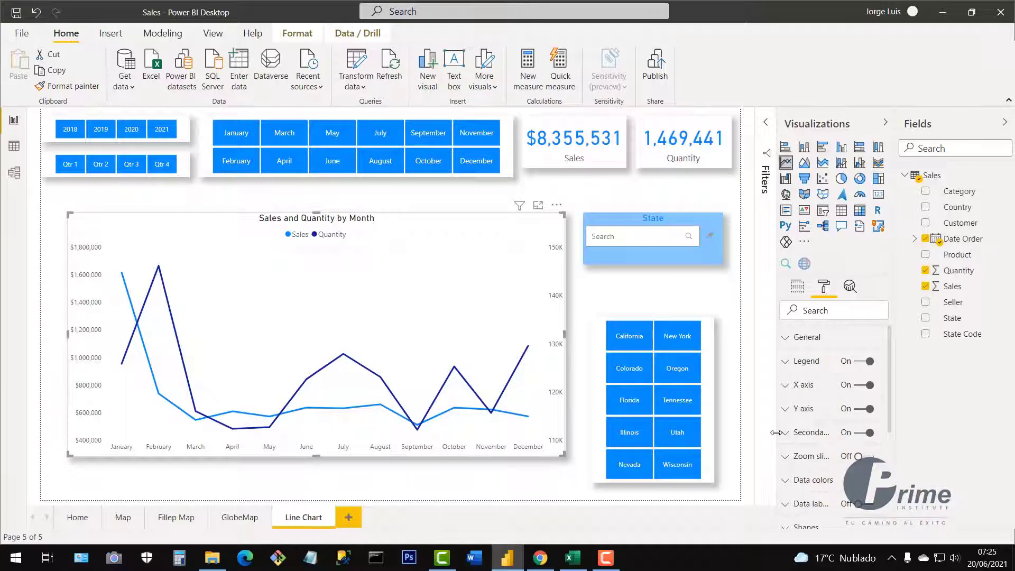
{"action": "left_click_drag", "start_coordinate": [776, 432], "coordinate": [740, 430]}
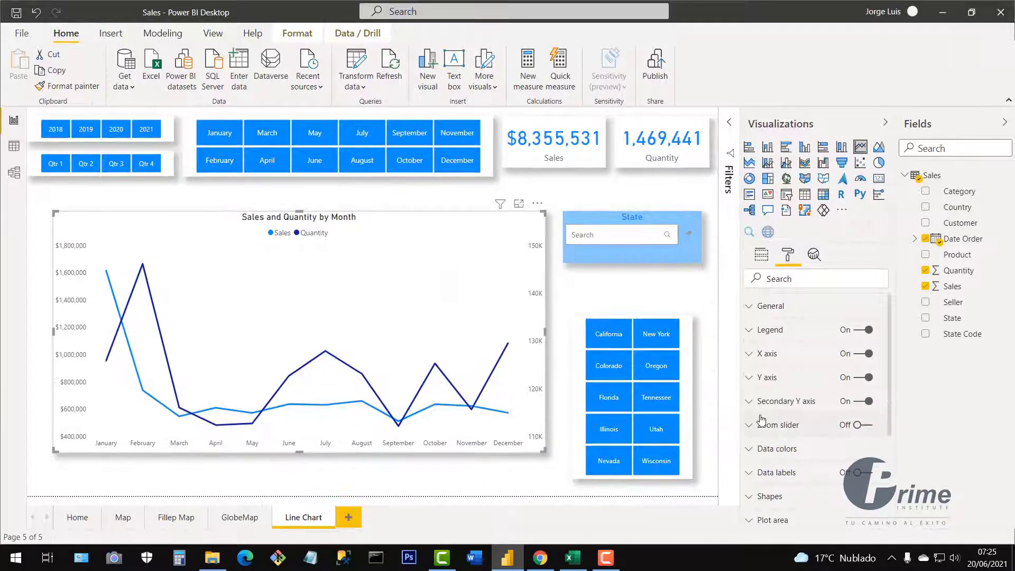
{"action": "left_click", "coordinate": [750, 403]}
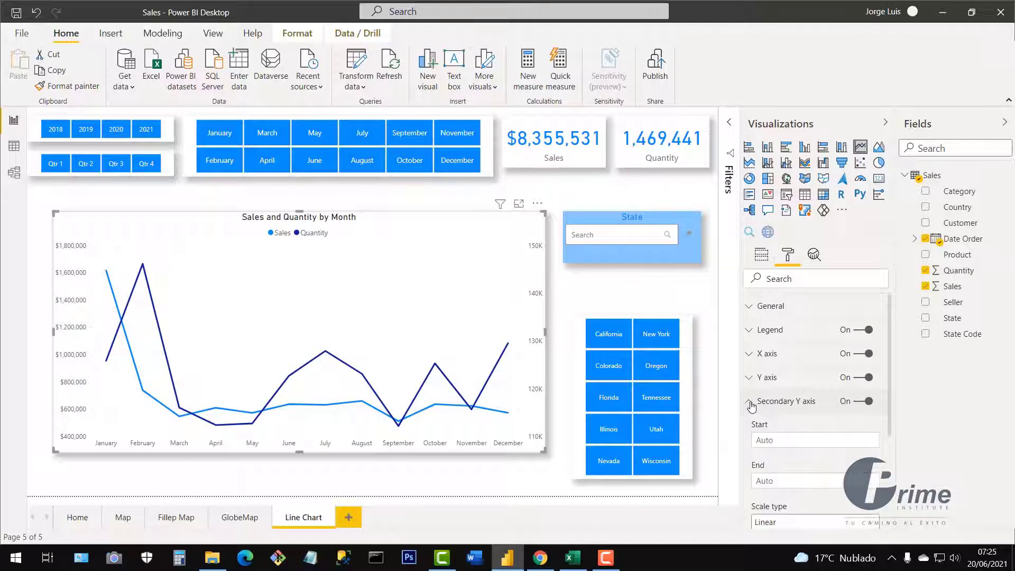
{"action": "scroll", "coordinate": [788, 487], "scroll_direction": "down", "scroll_amount": 2}
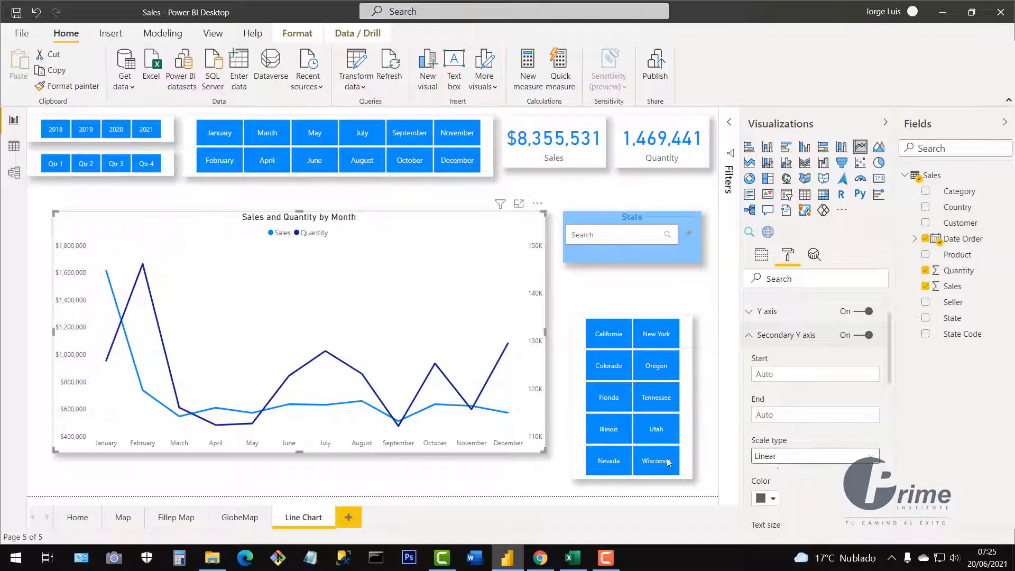
{"action": "scroll", "coordinate": [810, 467], "scroll_direction": "down", "scroll_amount": 2}
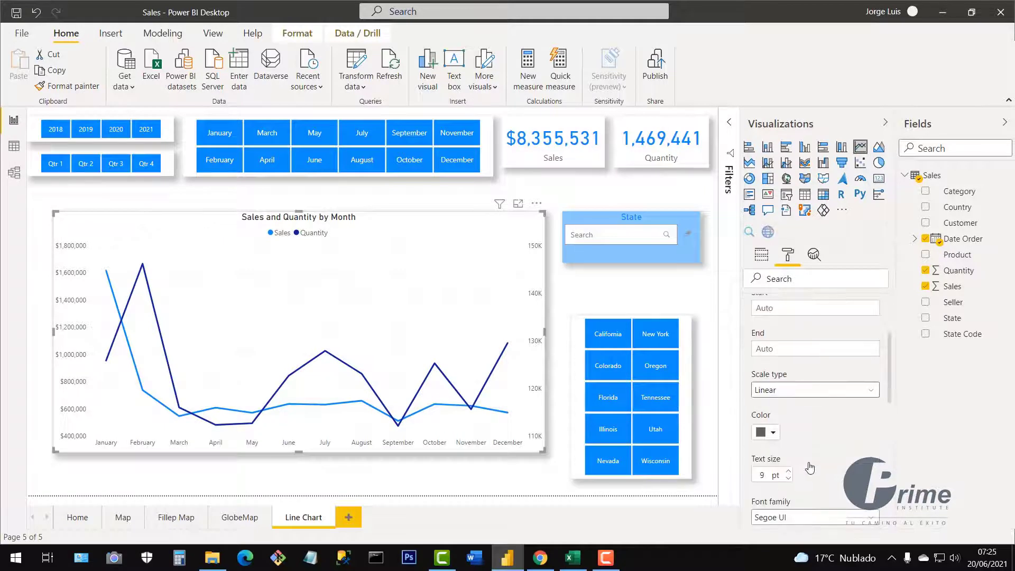
{"action": "scroll", "coordinate": [810, 468], "scroll_direction": "up", "scroll_amount": 4}
{"action": "scroll", "coordinate": [810, 468], "scroll_direction": "down", "scroll_amount": 2}
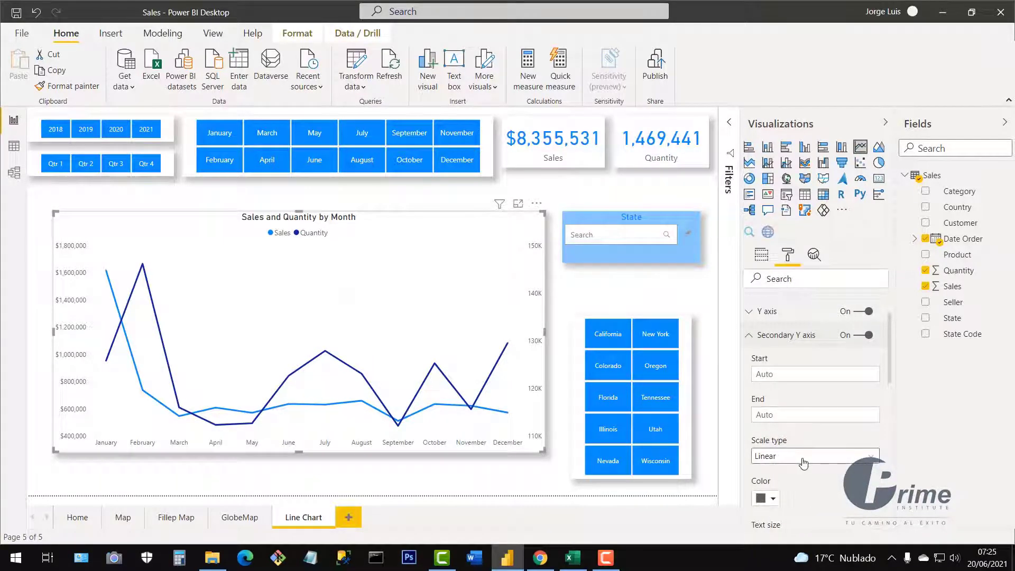
{"action": "scroll", "coordinate": [804, 464], "scroll_direction": "down", "scroll_amount": 2}
{"action": "scroll", "coordinate": [808, 473], "scroll_direction": "down", "scroll_amount": 2}
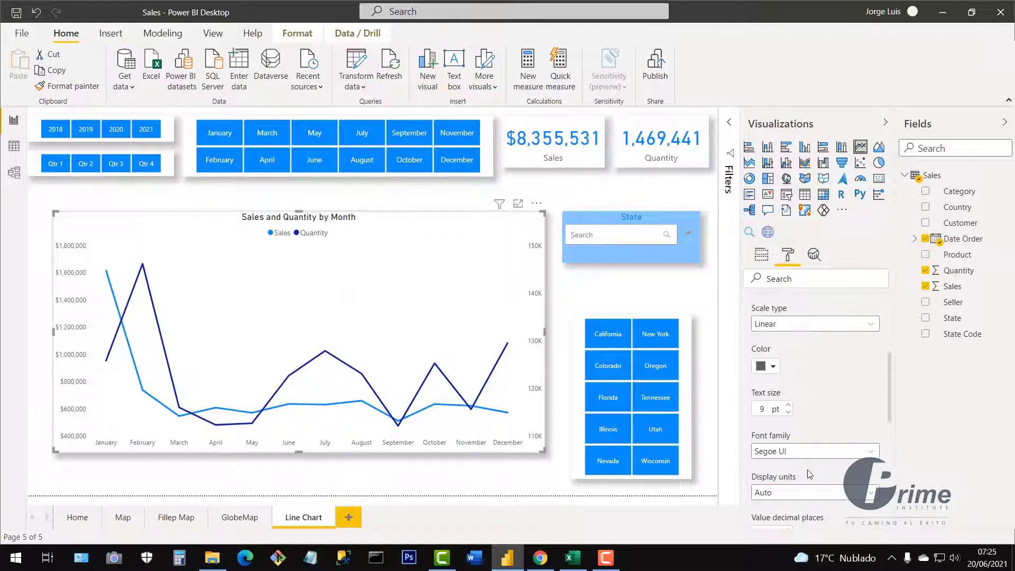
{"action": "scroll", "coordinate": [810, 473], "scroll_direction": "down", "scroll_amount": 2}
{"action": "left_click", "coordinate": [797, 426]}
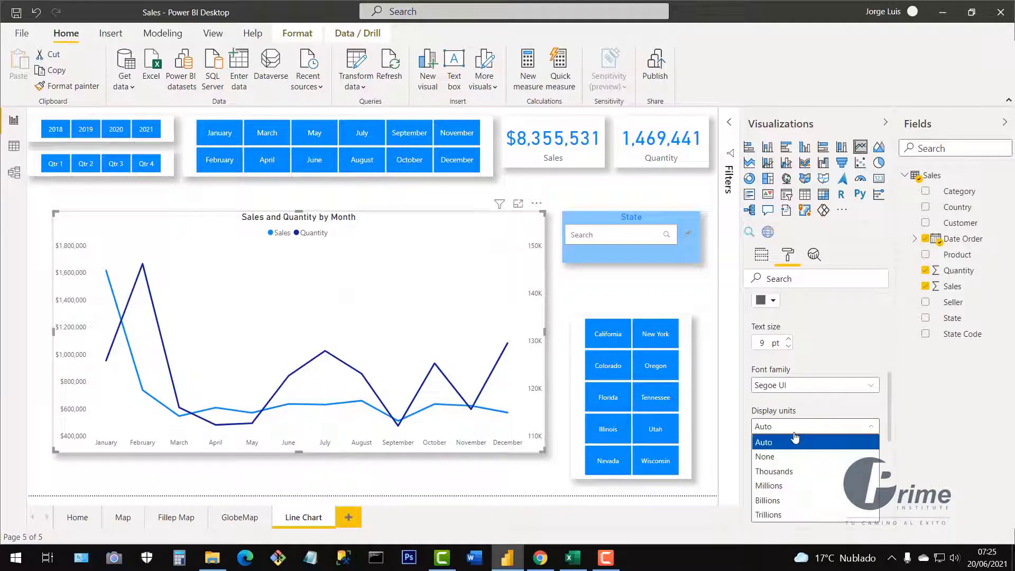
{"action": "left_click", "coordinate": [794, 457]}
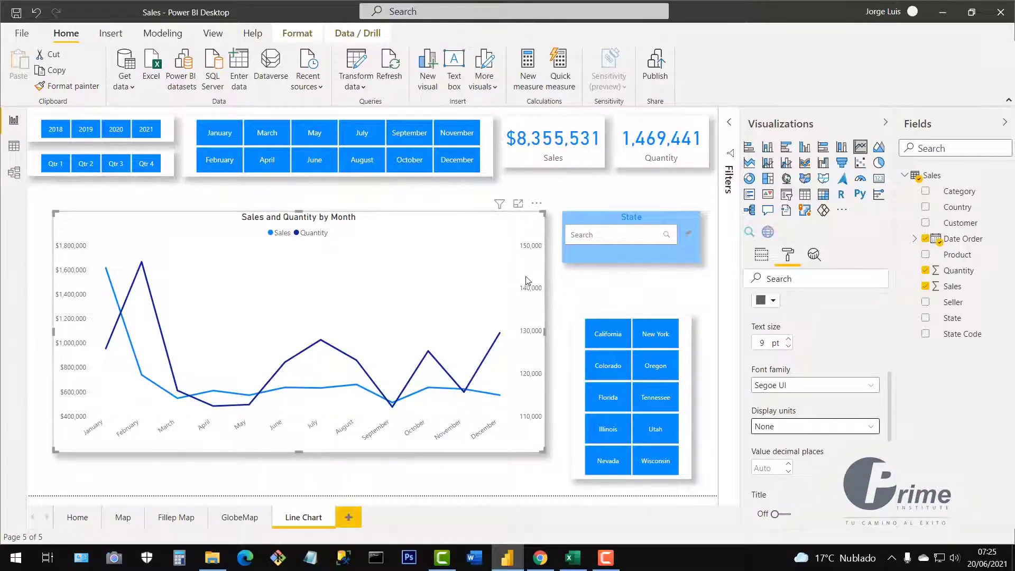
- Change the Quantity line's data color to gold
{"action": "scroll", "coordinate": [787, 456], "scroll_direction": "up", "scroll_amount": 4}
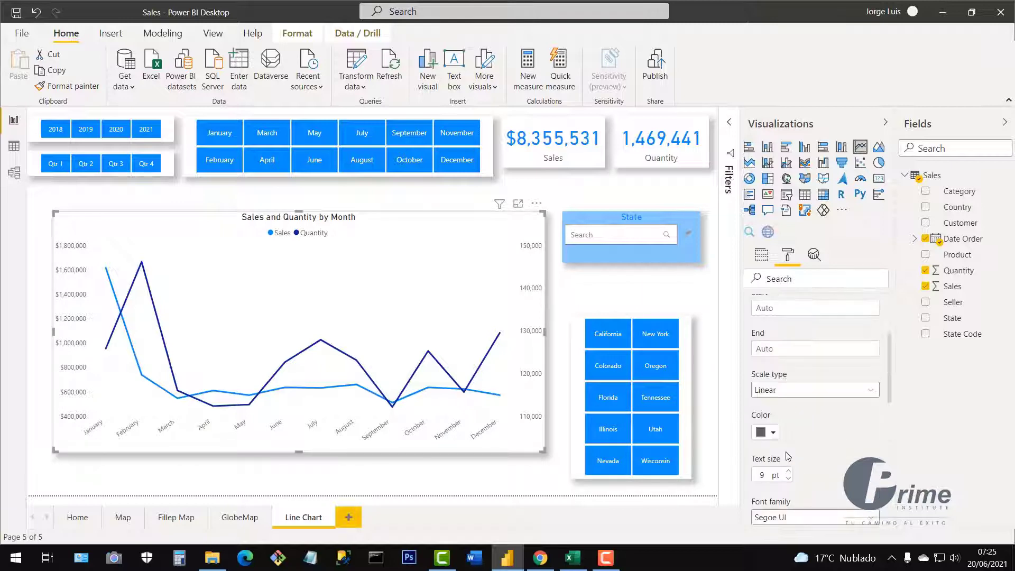
{"action": "scroll", "coordinate": [789, 456], "scroll_direction": "up", "scroll_amount": 4}
{"action": "left_click", "coordinate": [756, 402]}
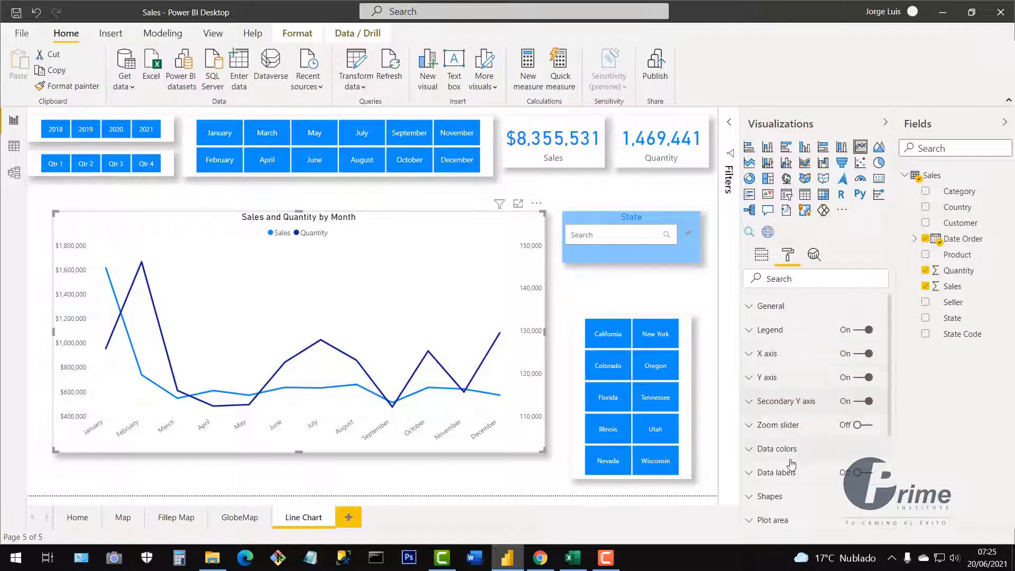
{"action": "left_click", "coordinate": [753, 456]}
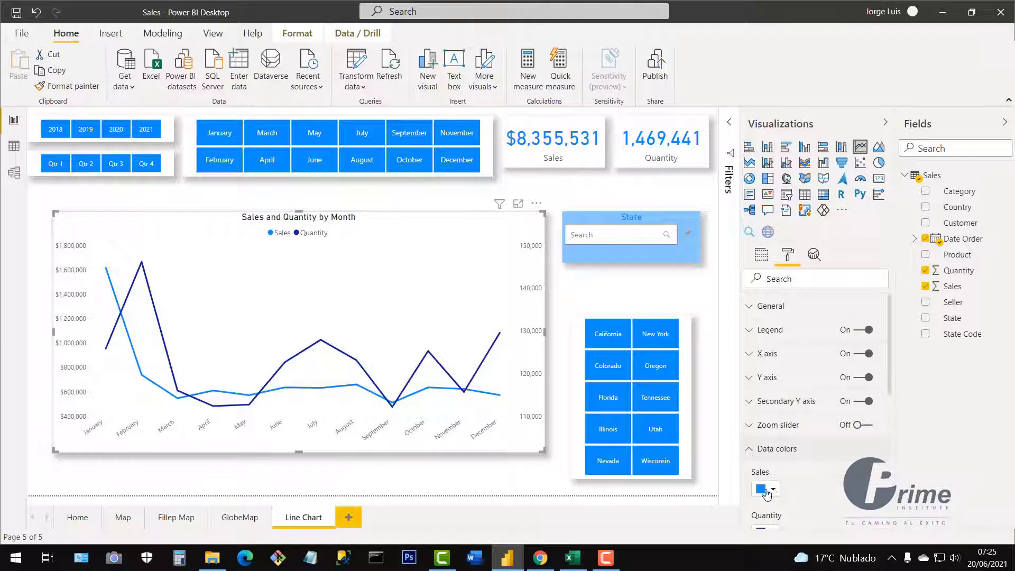
{"action": "scroll", "coordinate": [835, 492], "scroll_direction": "down", "scroll_amount": 3}
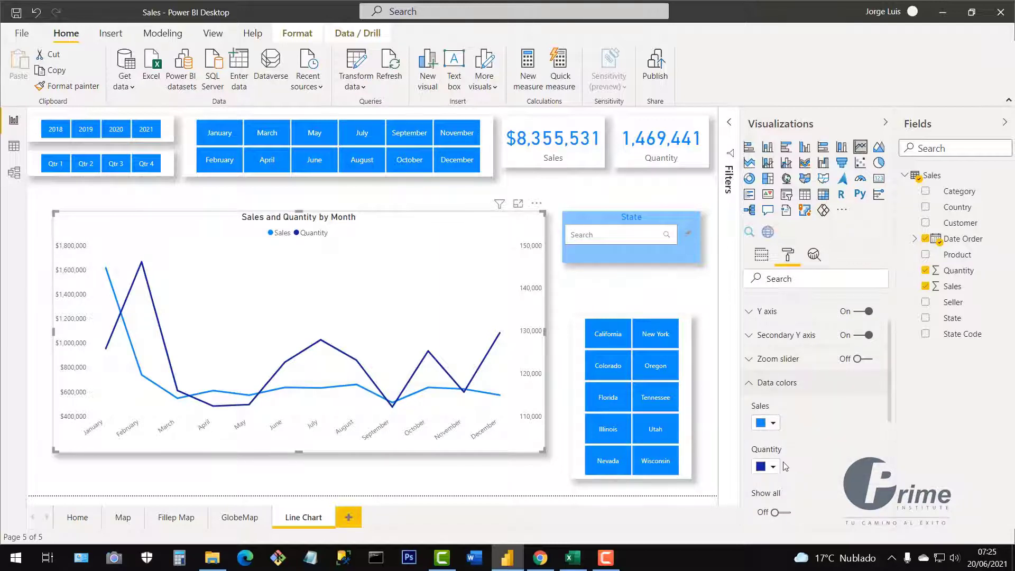
{"action": "left_click", "coordinate": [773, 467]}
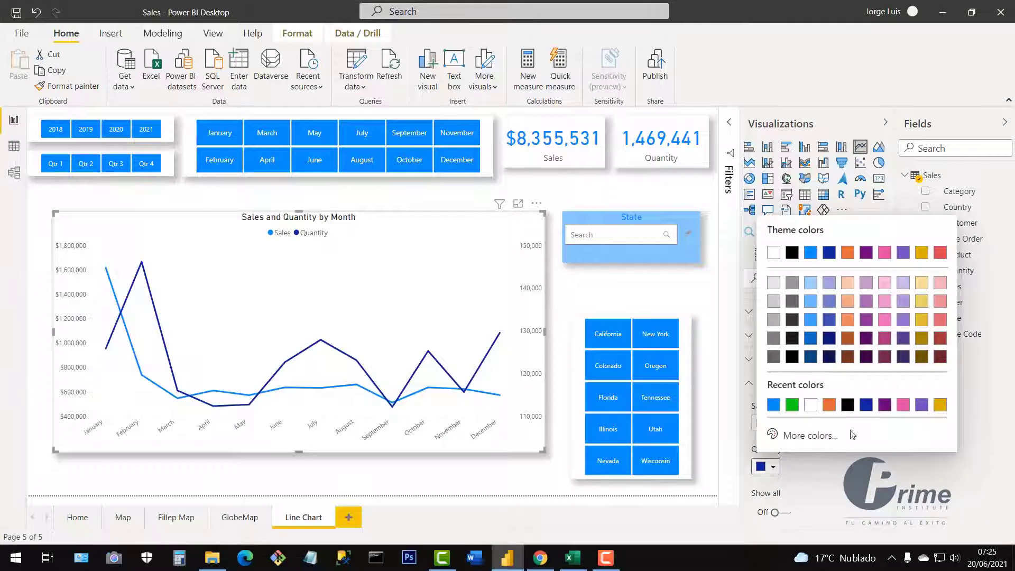
{"action": "left_click", "coordinate": [939, 405]}
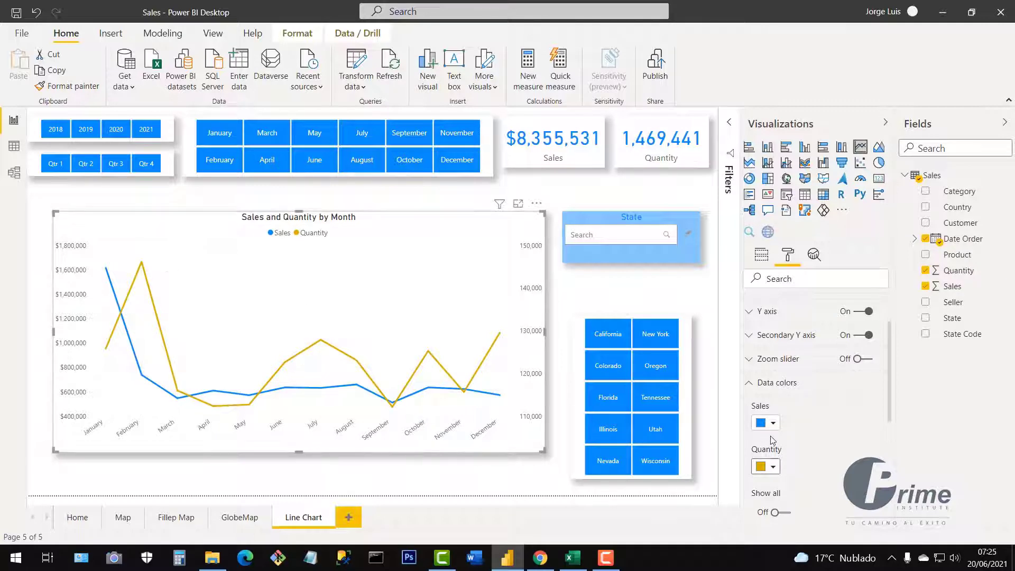
- Turn on the line chart's data labels and set their display units to None
{"action": "scroll", "coordinate": [773, 440], "scroll_direction": "up", "scroll_amount": 2}
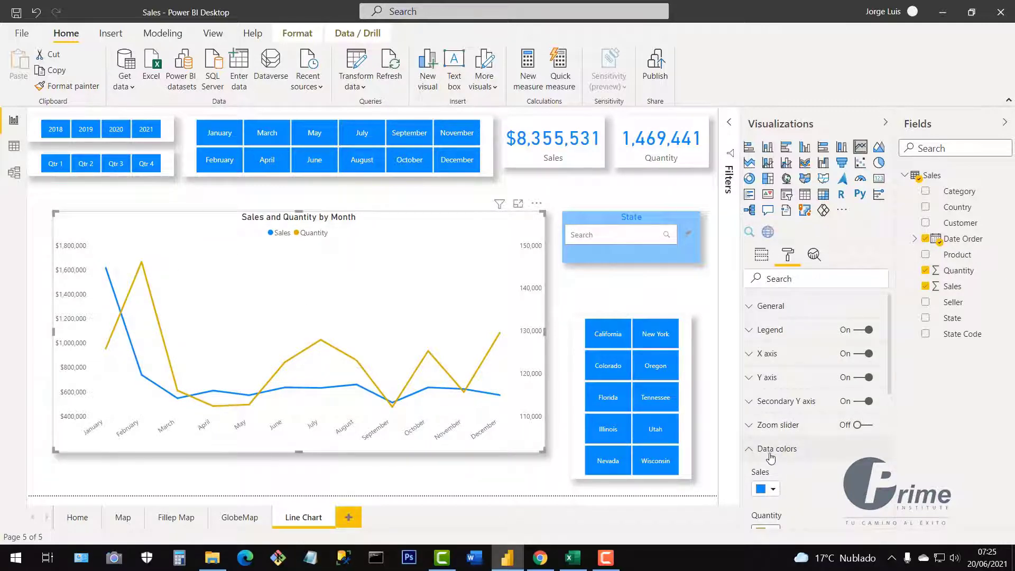
{"action": "left_click", "coordinate": [755, 455]}
{"action": "scroll", "coordinate": [790, 458], "scroll_direction": "down", "scroll_amount": 2}
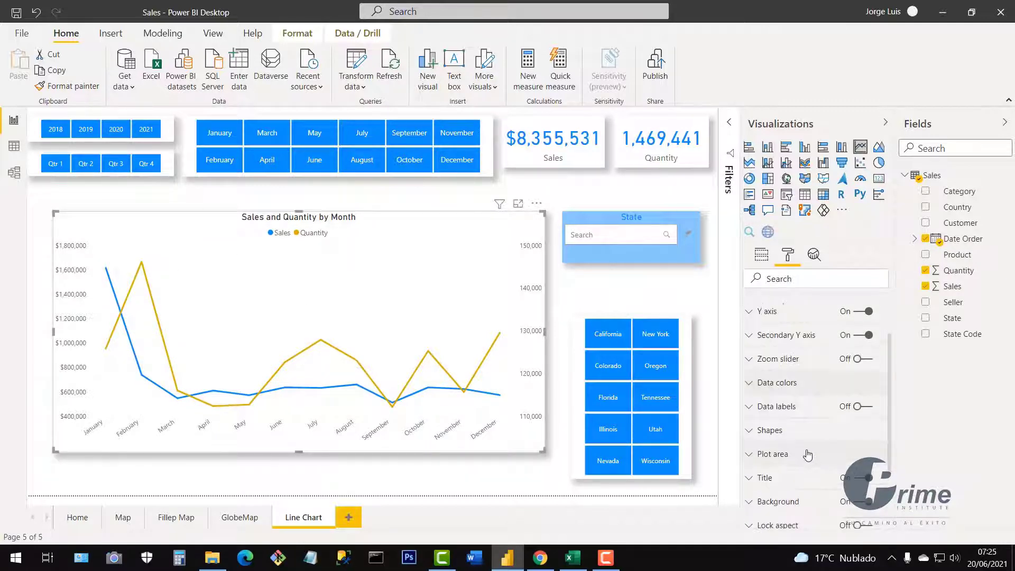
{"action": "left_click", "coordinate": [865, 407]}
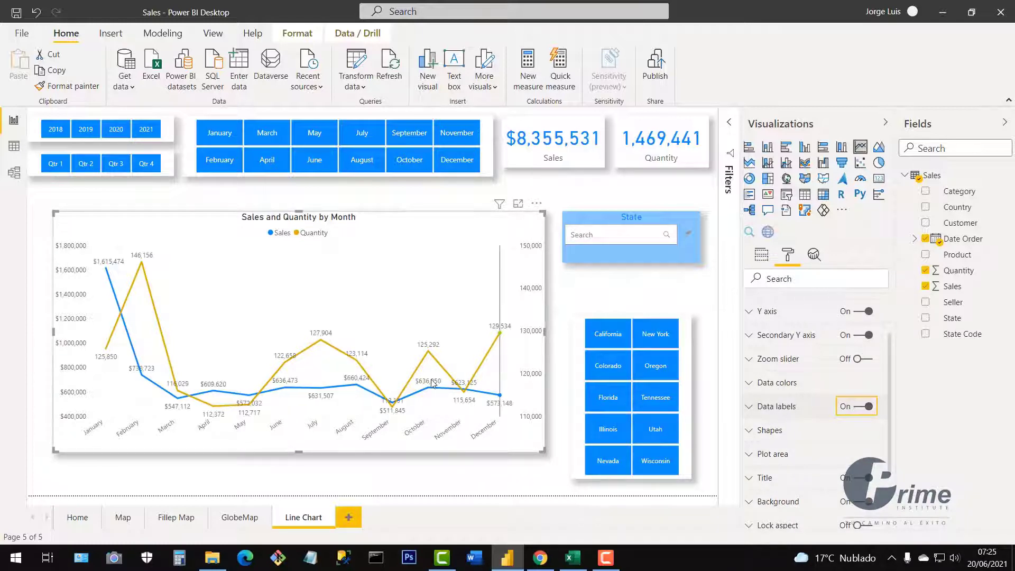
{"action": "left_click", "coordinate": [751, 409]}
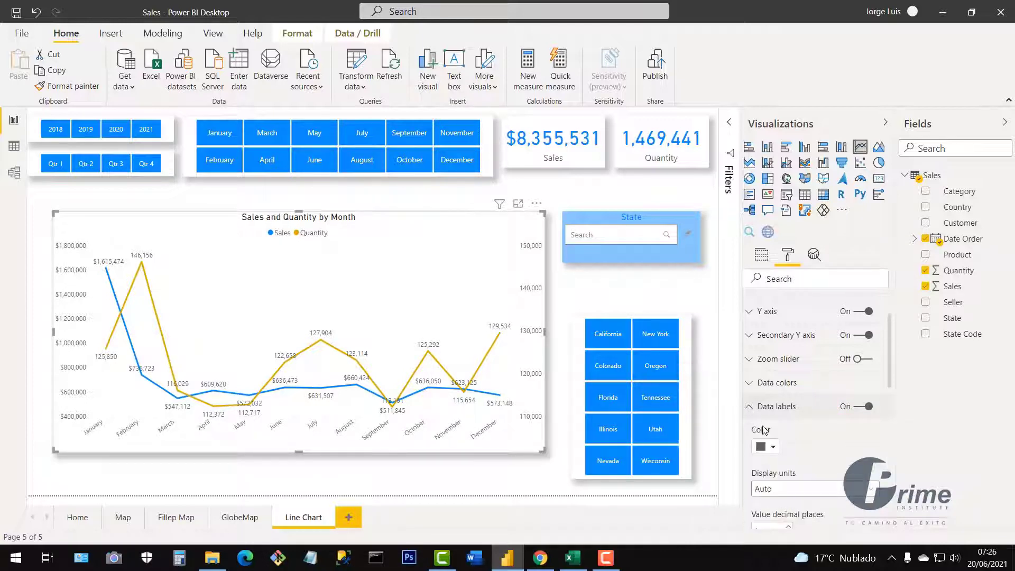
{"action": "left_click", "coordinate": [792, 490]}
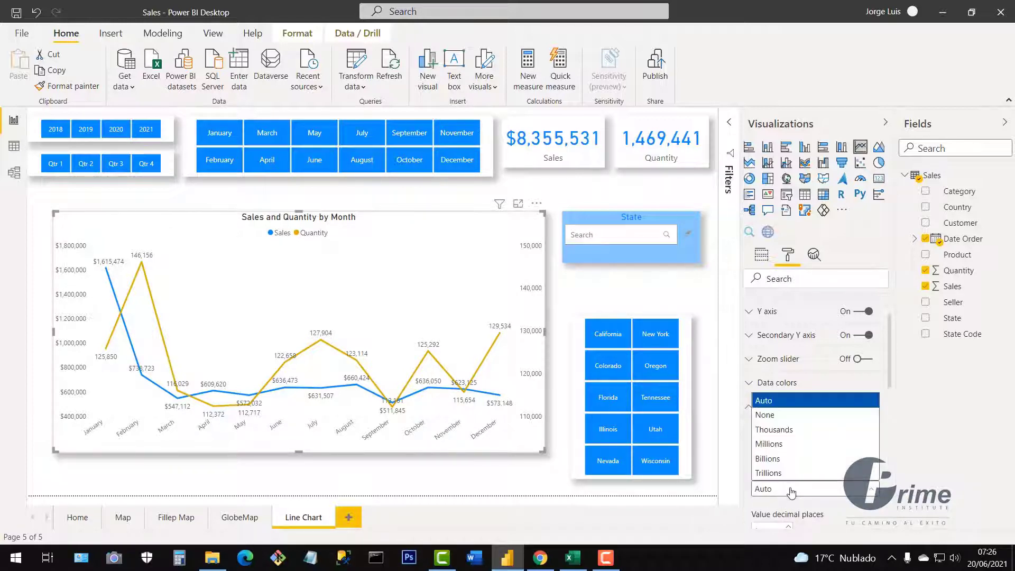
{"action": "left_click", "coordinate": [775, 416]}
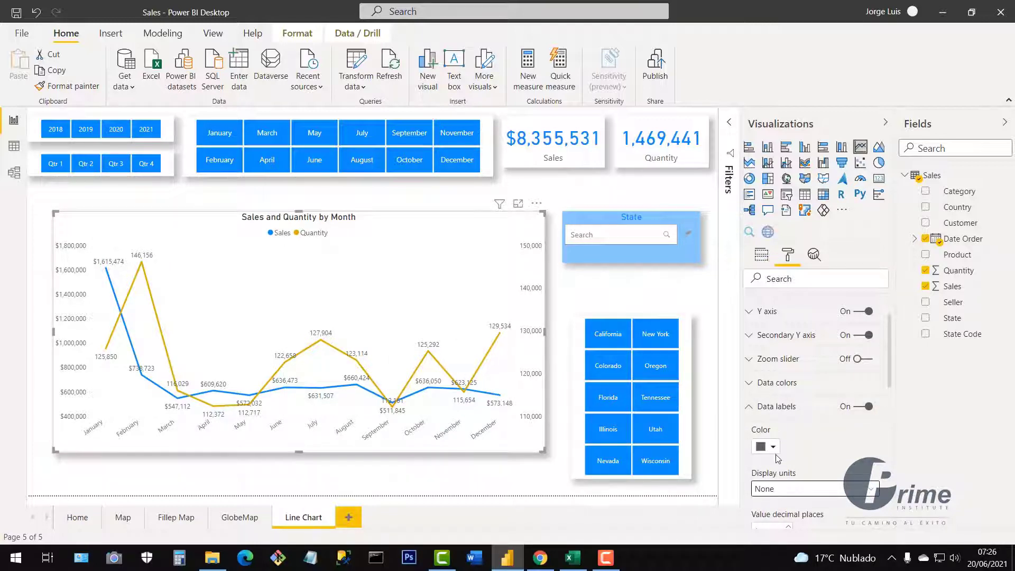
{"action": "left_click", "coordinate": [858, 410]}
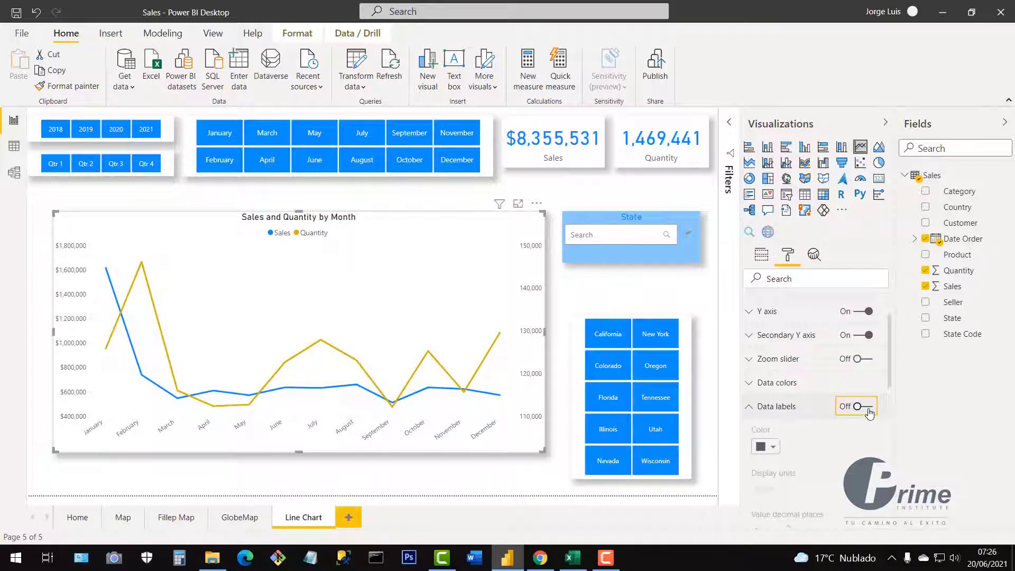
{"action": "left_click", "coordinate": [868, 410]}
{"action": "left_click", "coordinate": [750, 406]}
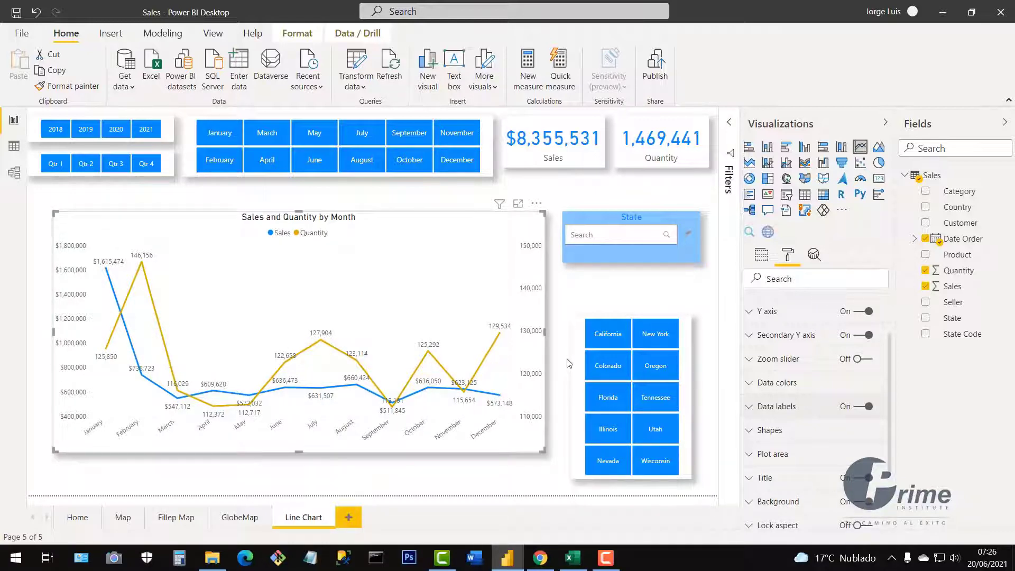
- Go through each report page in turn to review the visuals
{"action": "scroll", "coordinate": [567, 359], "scroll_direction": "up", "scroll_amount": 1}
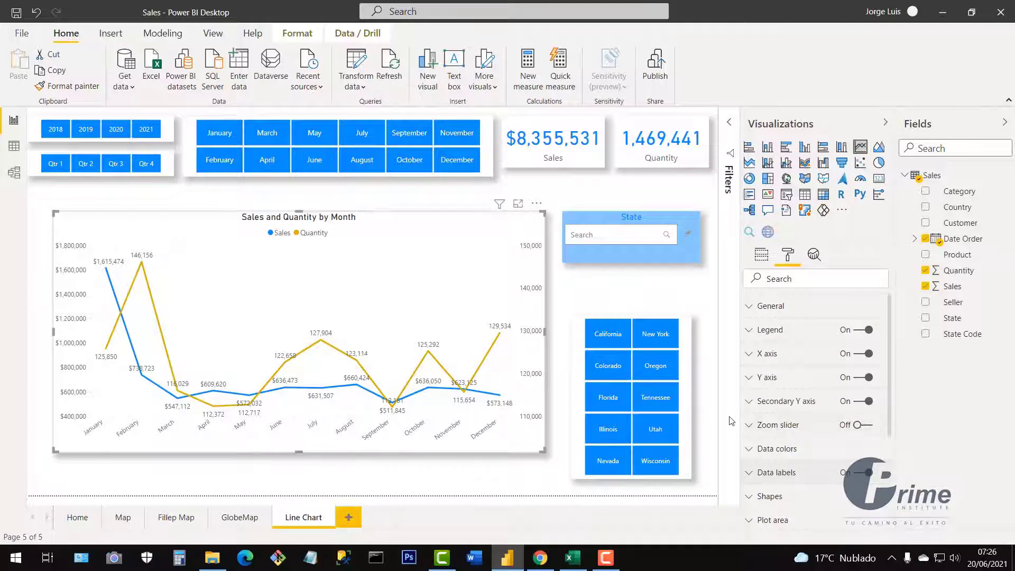
{"action": "left_click", "coordinate": [78, 517]}
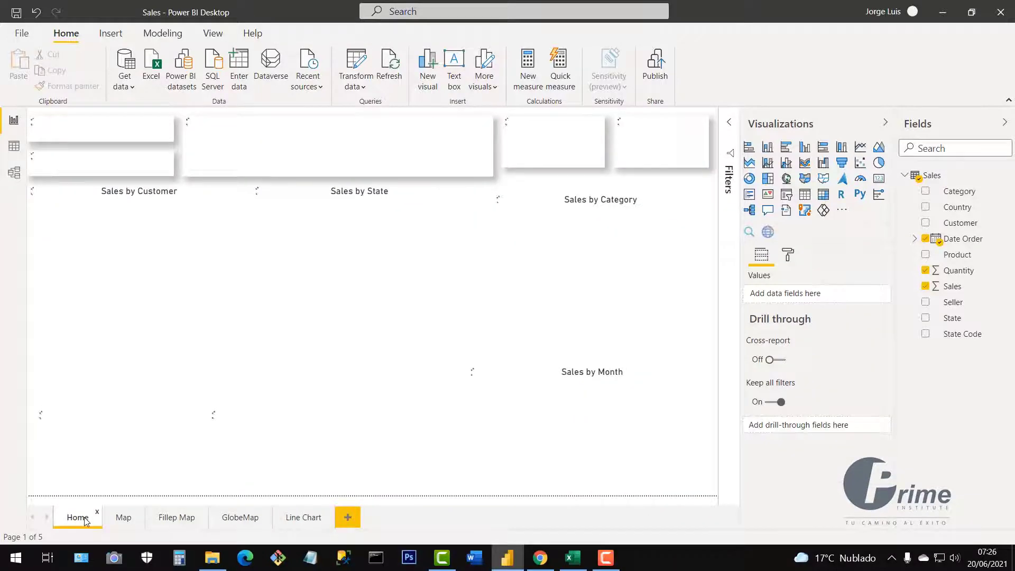
{"action": "left_click", "coordinate": [124, 519]}
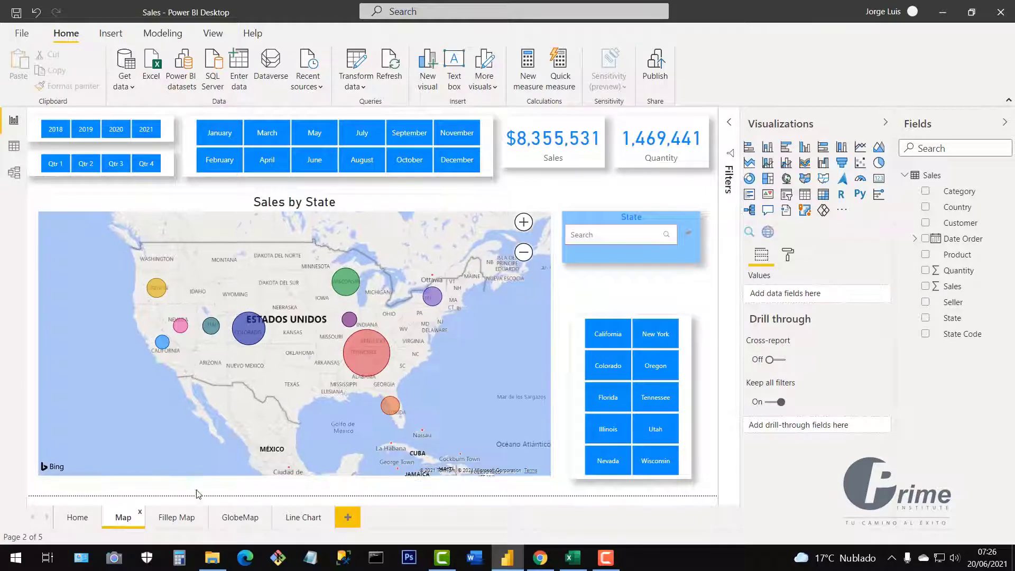
{"action": "left_click", "coordinate": [179, 522]}
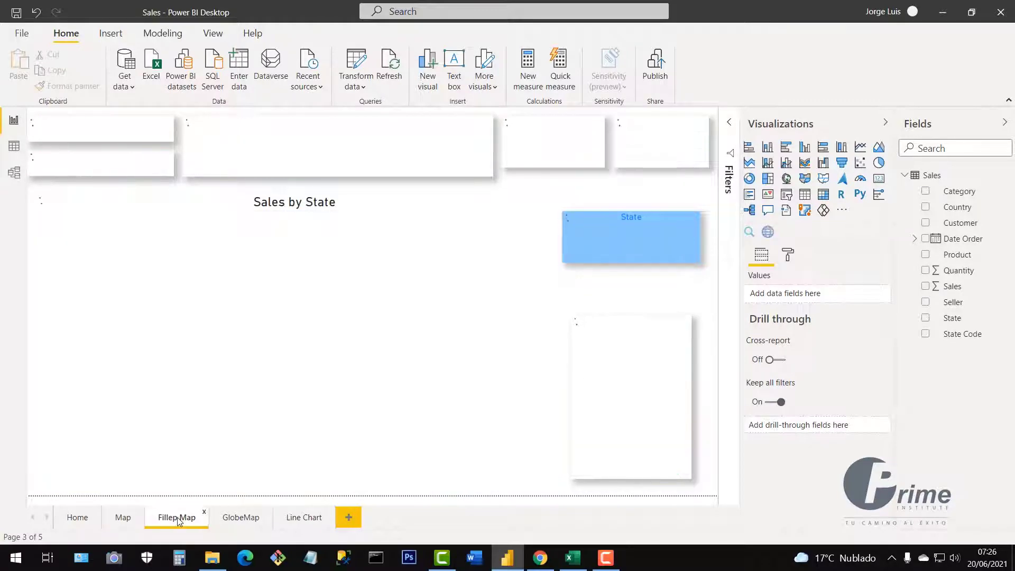
{"action": "left_click", "coordinate": [239, 521]}
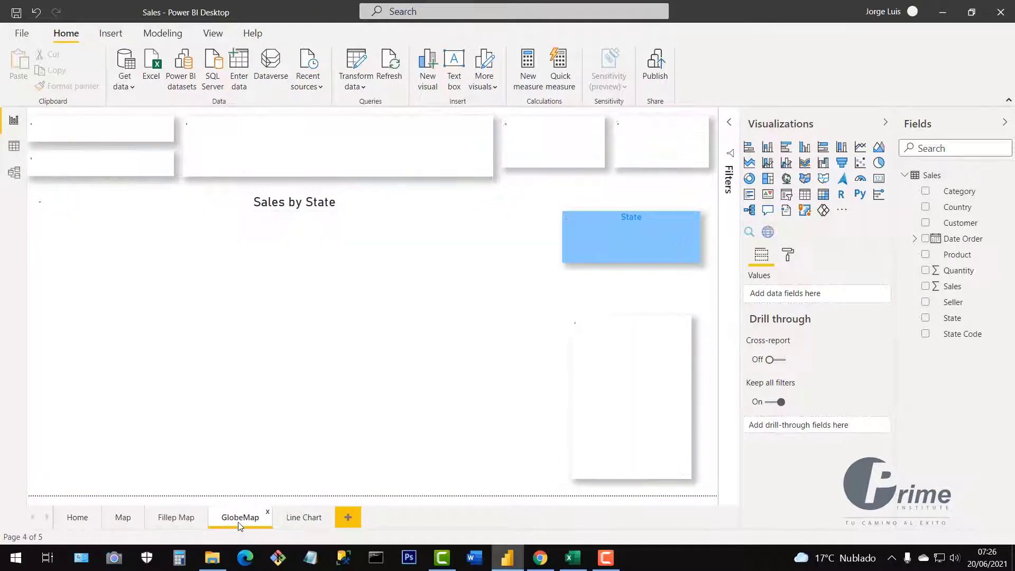
{"action": "left_click", "coordinate": [309, 521]}
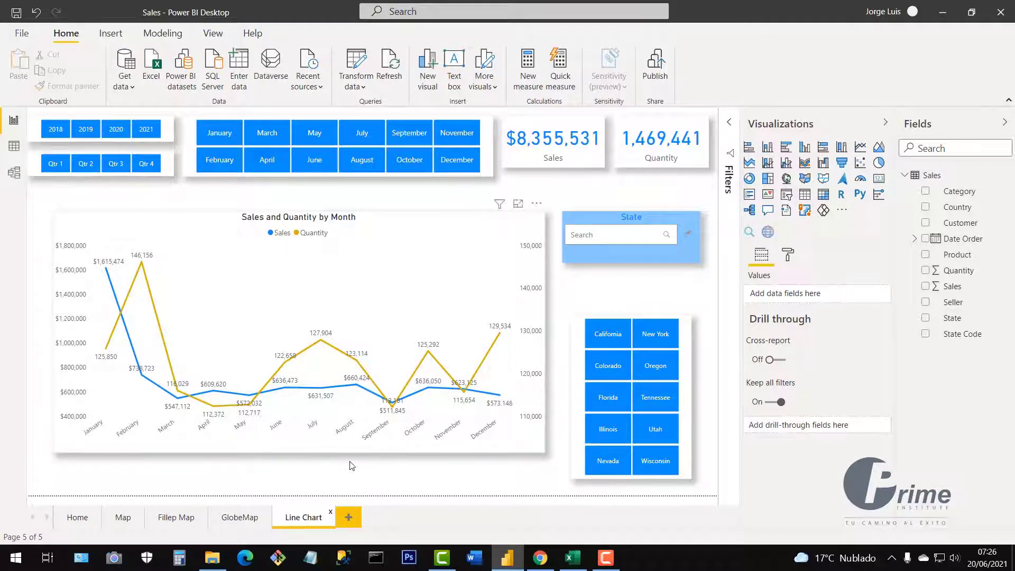
- On the Home page, preview the City park theme and other built-in report themes
{"action": "left_click", "coordinate": [78, 518]}
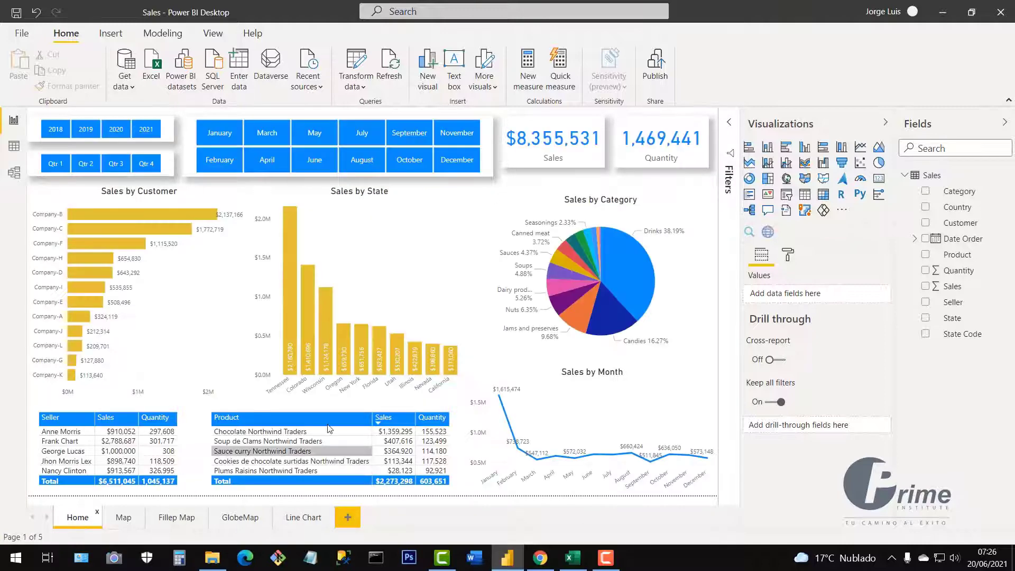
{"action": "left_click", "coordinate": [212, 32]}
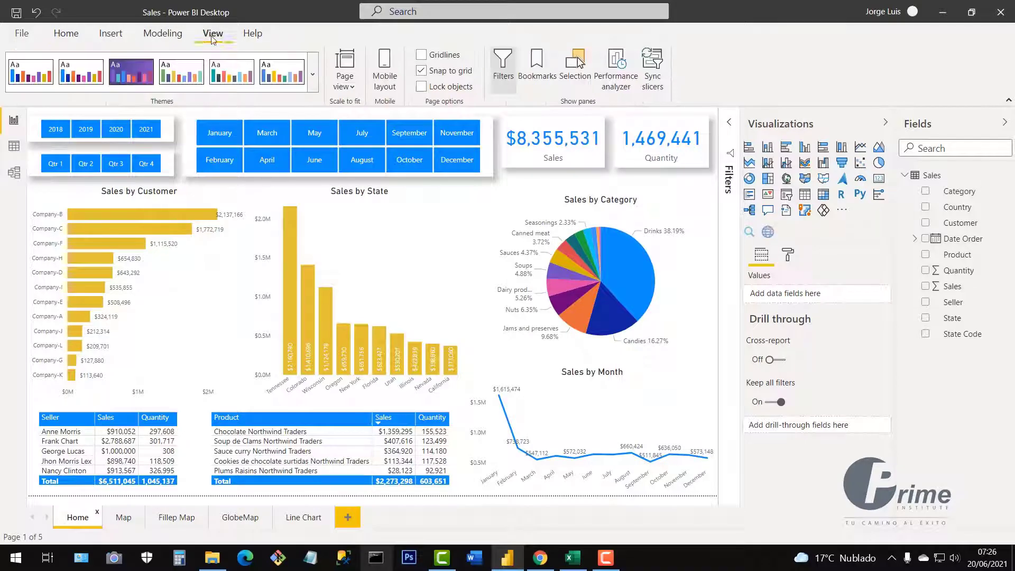
{"action": "left_click", "coordinate": [313, 79]}
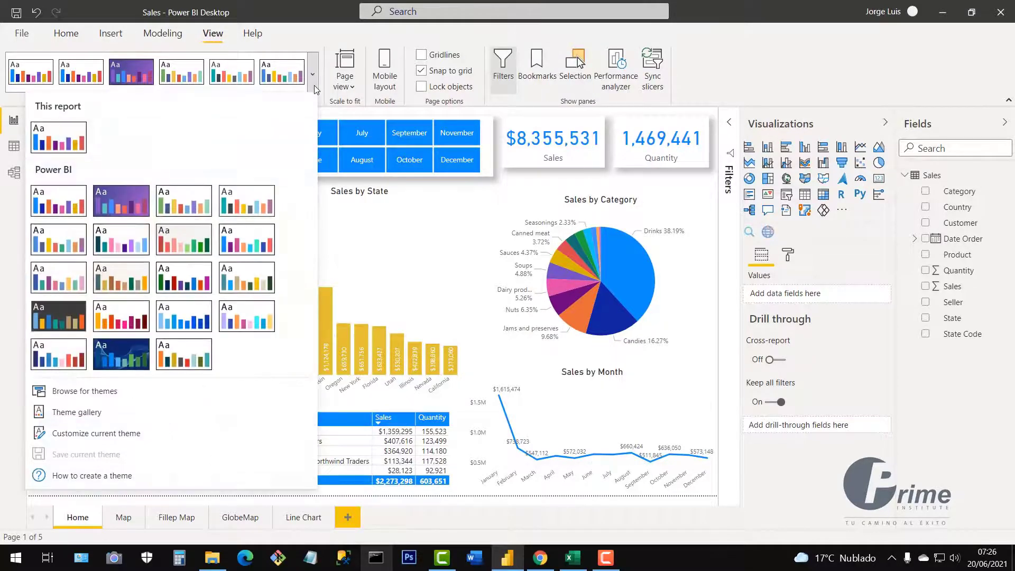
{"action": "left_click", "coordinate": [184, 212]}
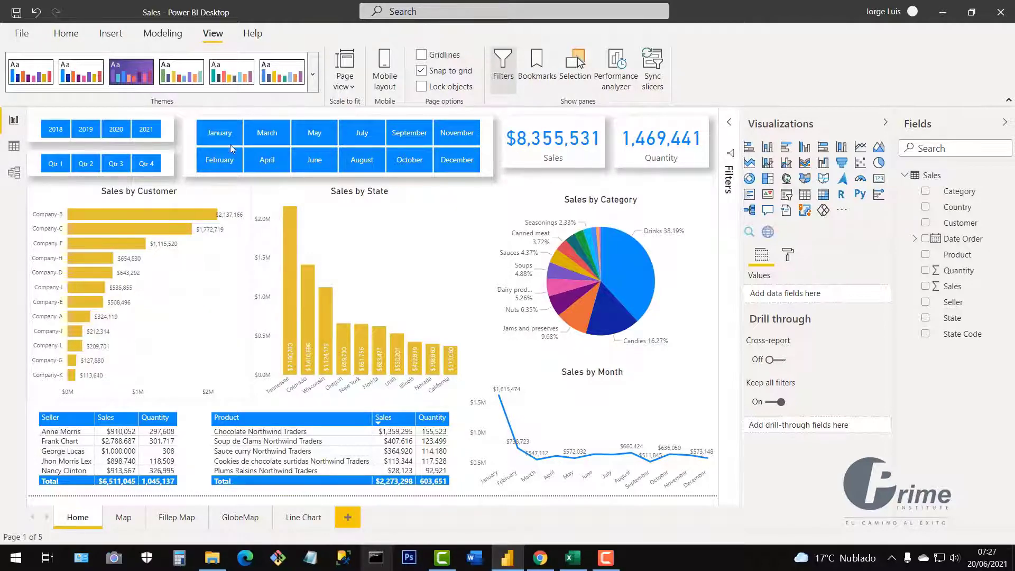
{"action": "left_click", "coordinate": [312, 74]}
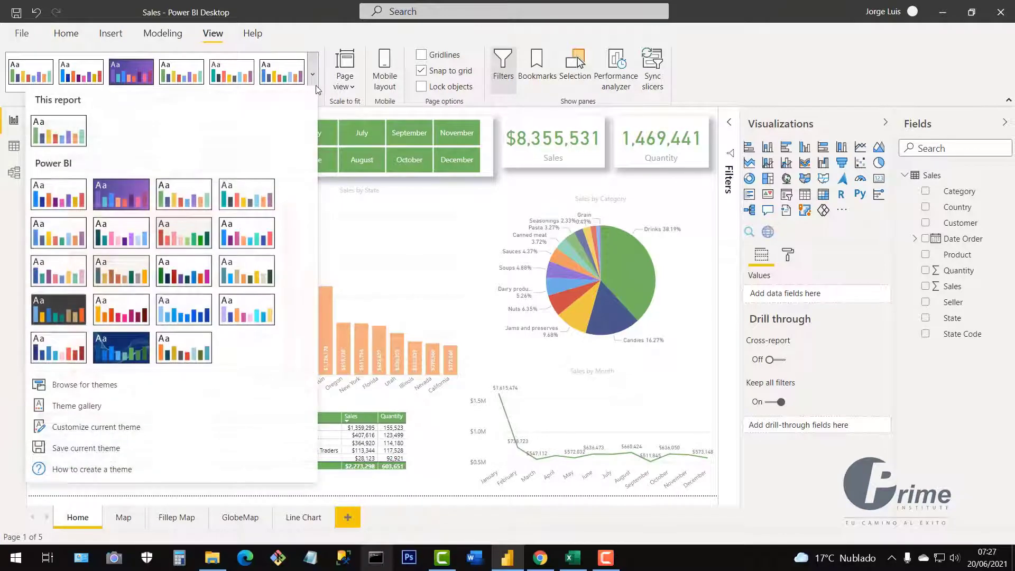
{"action": "left_click", "coordinate": [260, 212]}
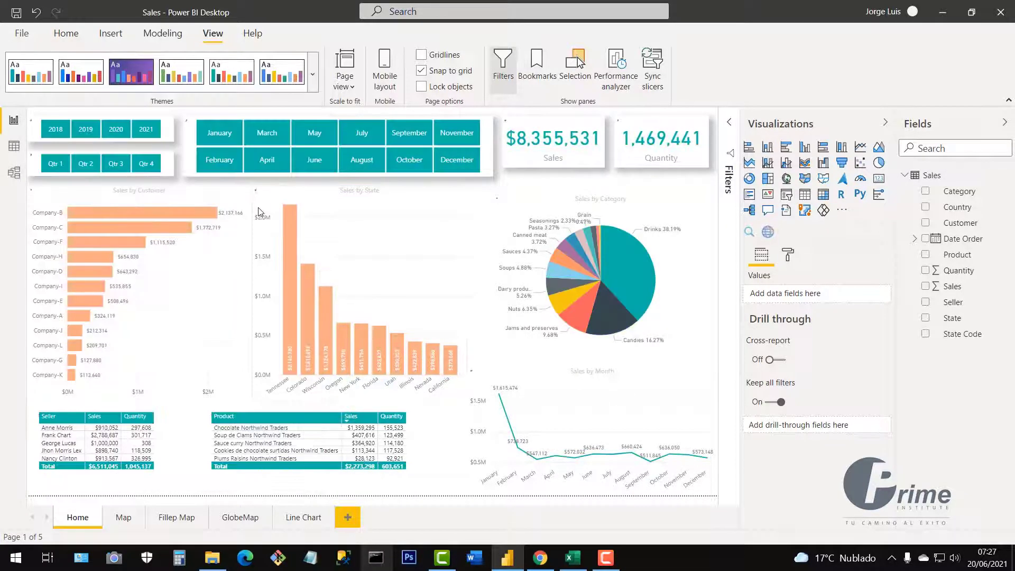
{"action": "left_click", "coordinate": [313, 79]}
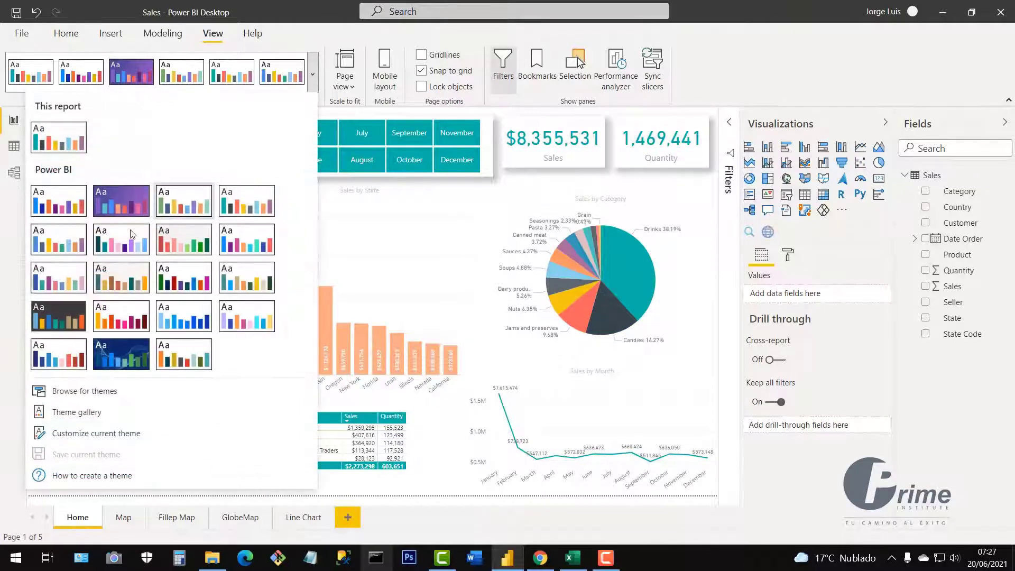
{"action": "left_click", "coordinate": [68, 243]}
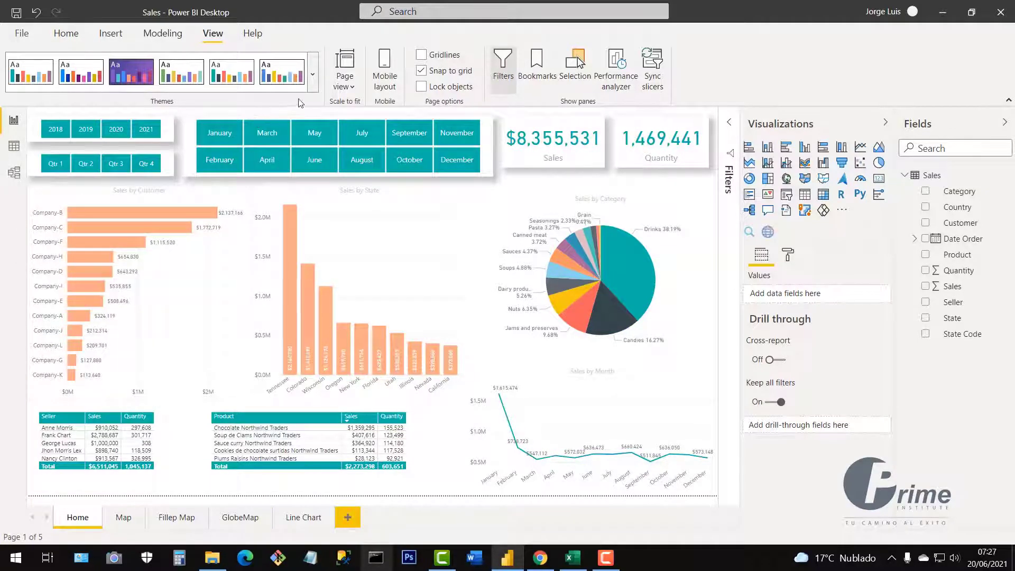
- Try further built-in report themes from the gallery, ending with Executive
{"action": "left_click", "coordinate": [313, 87]}
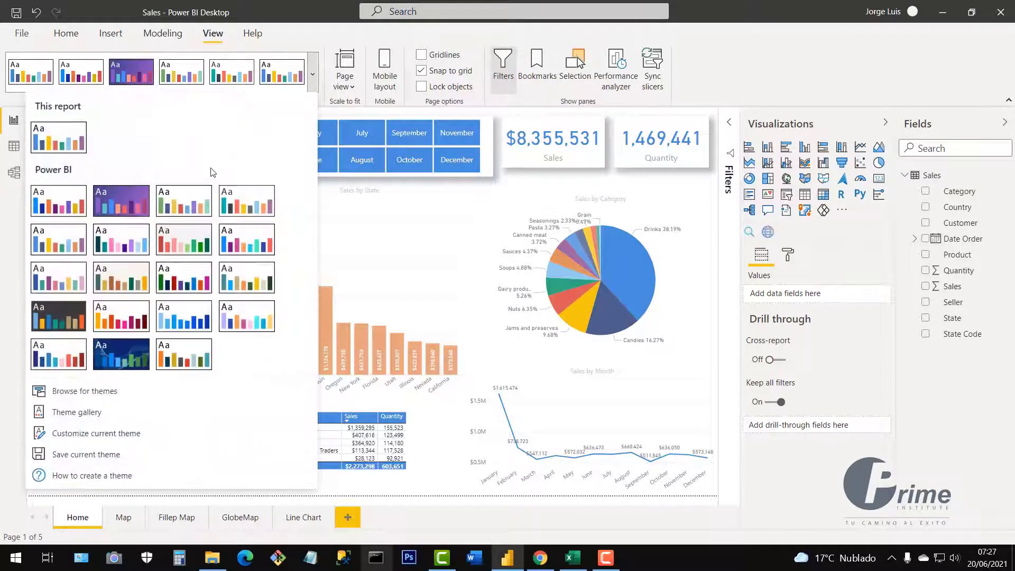
{"action": "left_click", "coordinate": [139, 238]}
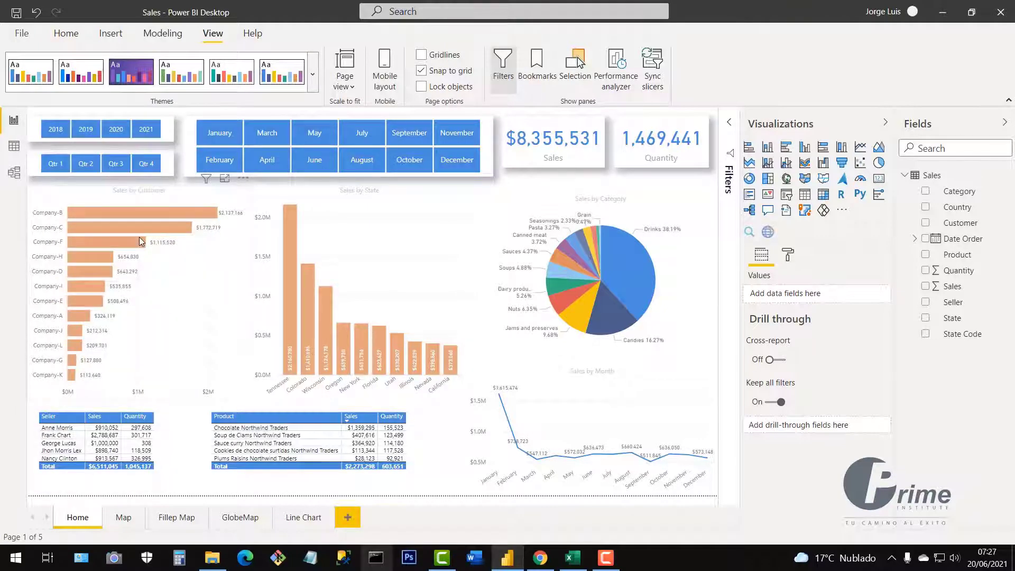
{"action": "left_click", "coordinate": [315, 88]}
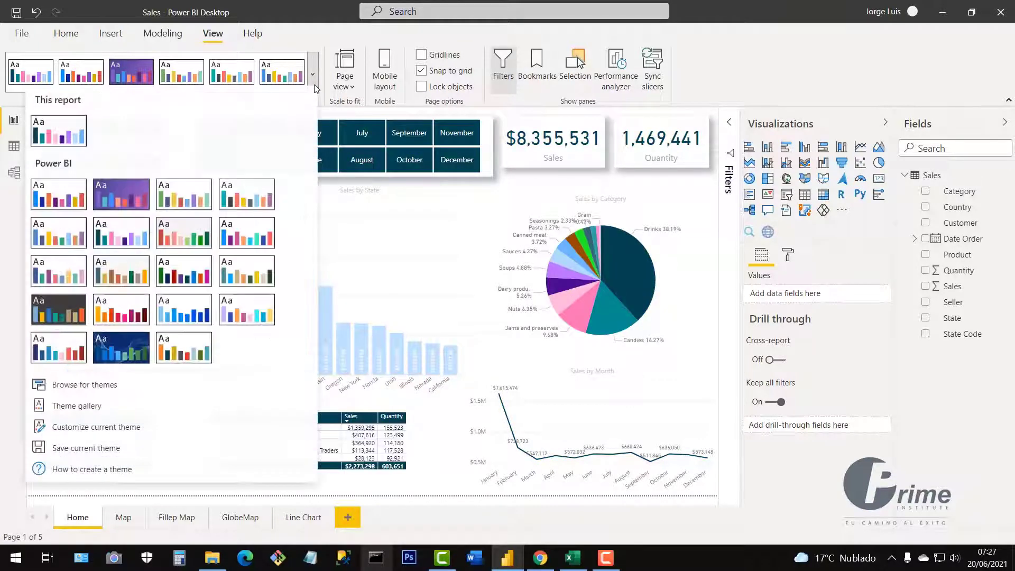
{"action": "left_click", "coordinate": [200, 239]}
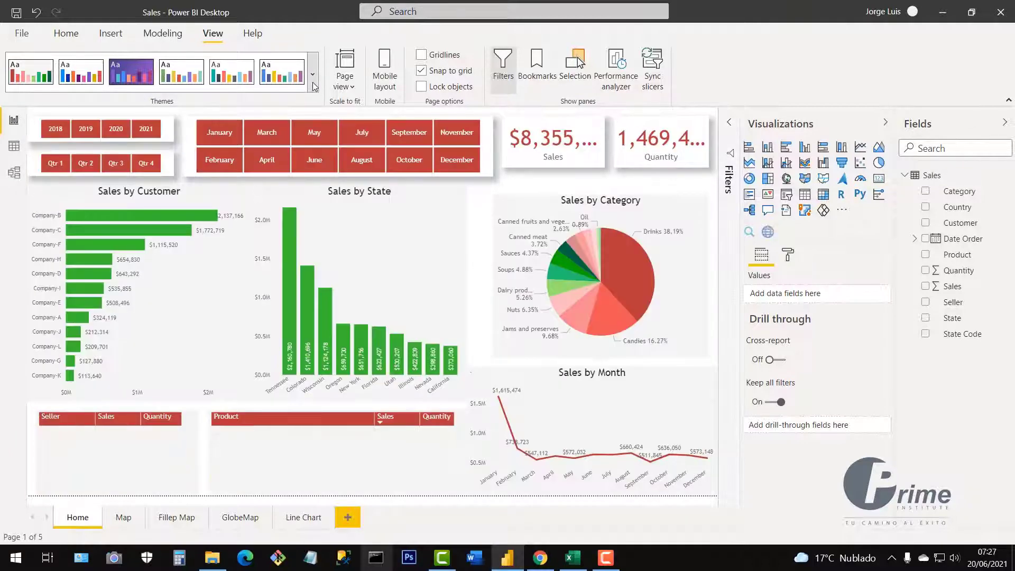
{"action": "left_click", "coordinate": [314, 86]}
{"action": "left_click", "coordinate": [245, 246]}
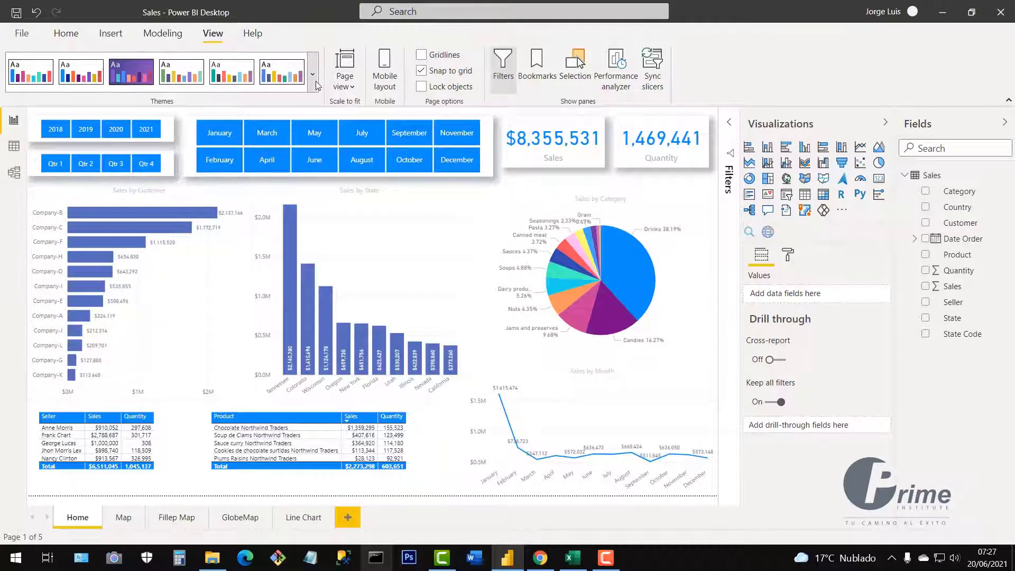
{"action": "left_click", "coordinate": [315, 85]}
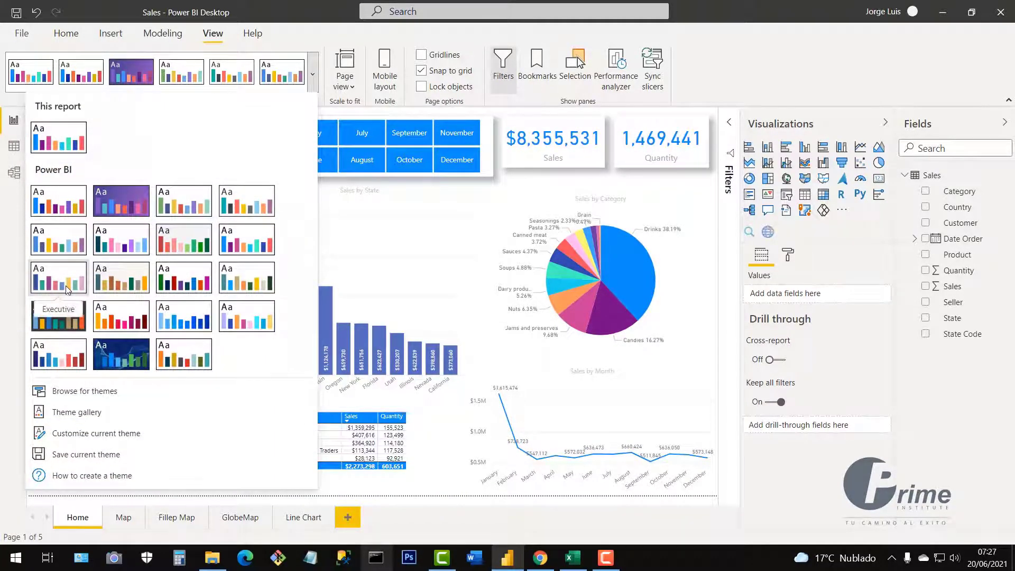
{"action": "left_click", "coordinate": [66, 286]}
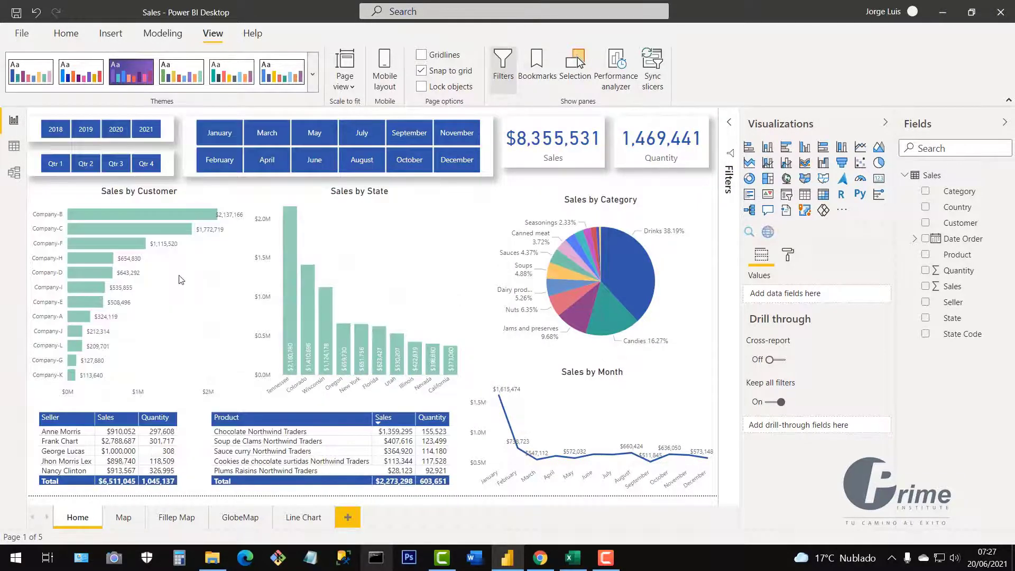
- Preview several more built-in report themes from the theme gallery
{"action": "left_click", "coordinate": [312, 77]}
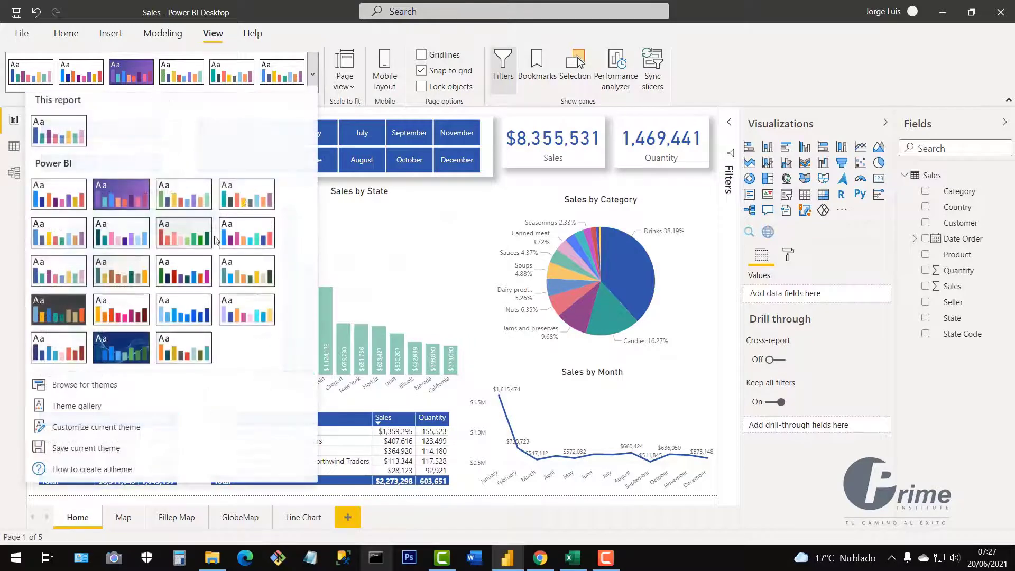
{"action": "left_click", "coordinate": [216, 240]}
{"action": "left_click", "coordinate": [312, 77]}
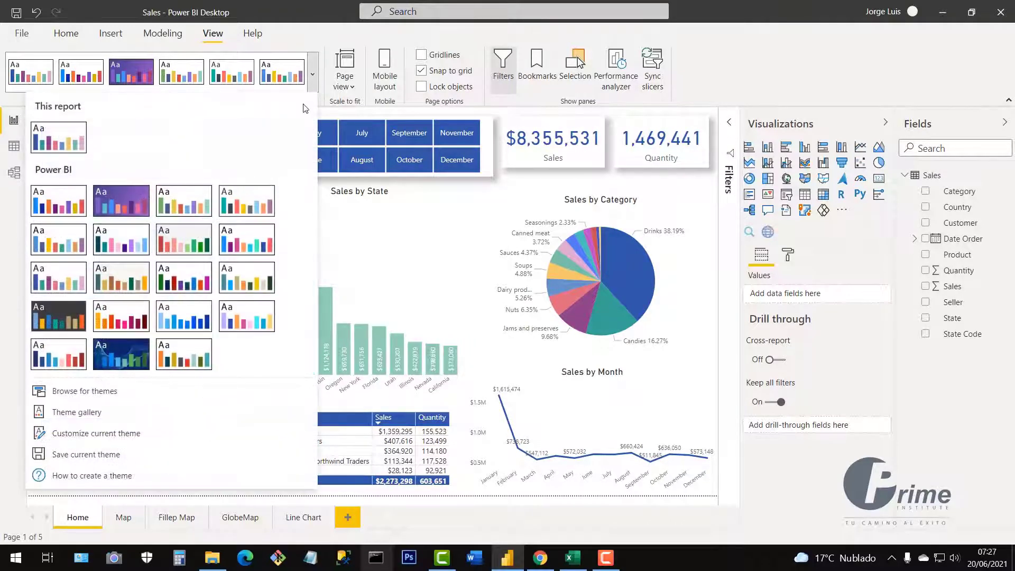
{"action": "left_click", "coordinate": [136, 280]}
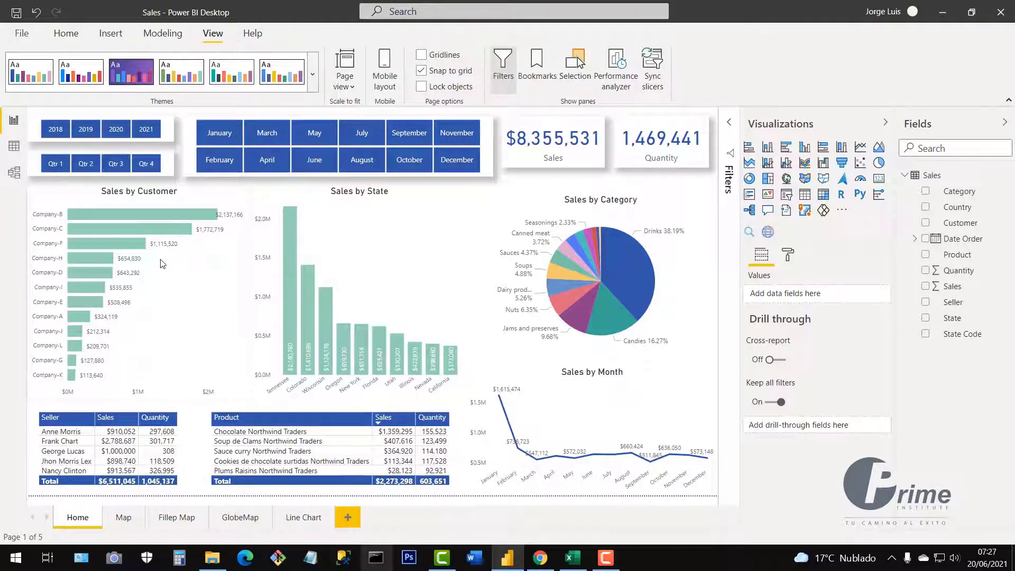
{"action": "left_click", "coordinate": [314, 83]}
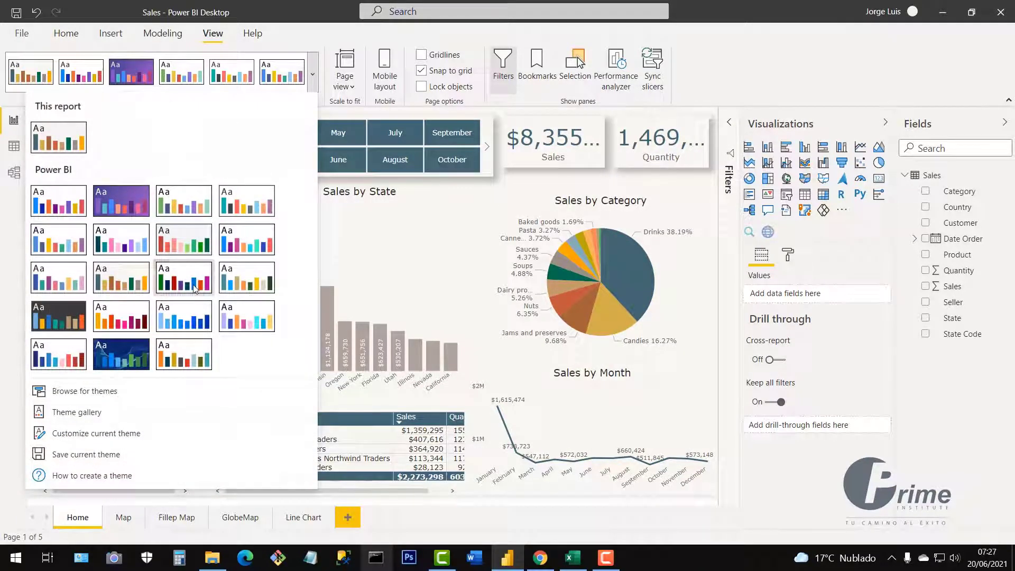
{"action": "left_click", "coordinate": [194, 288]}
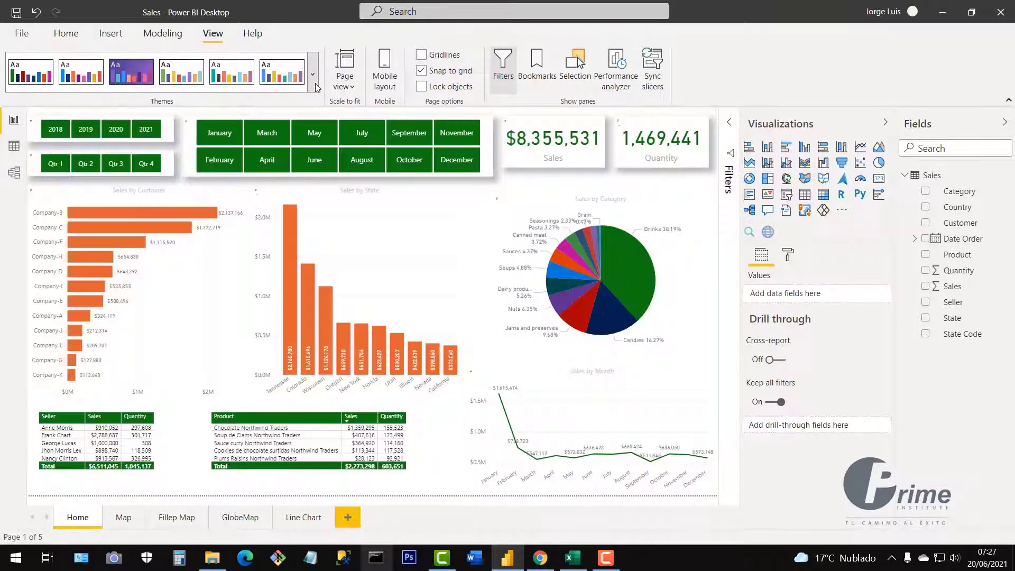
{"action": "left_click", "coordinate": [315, 84]}
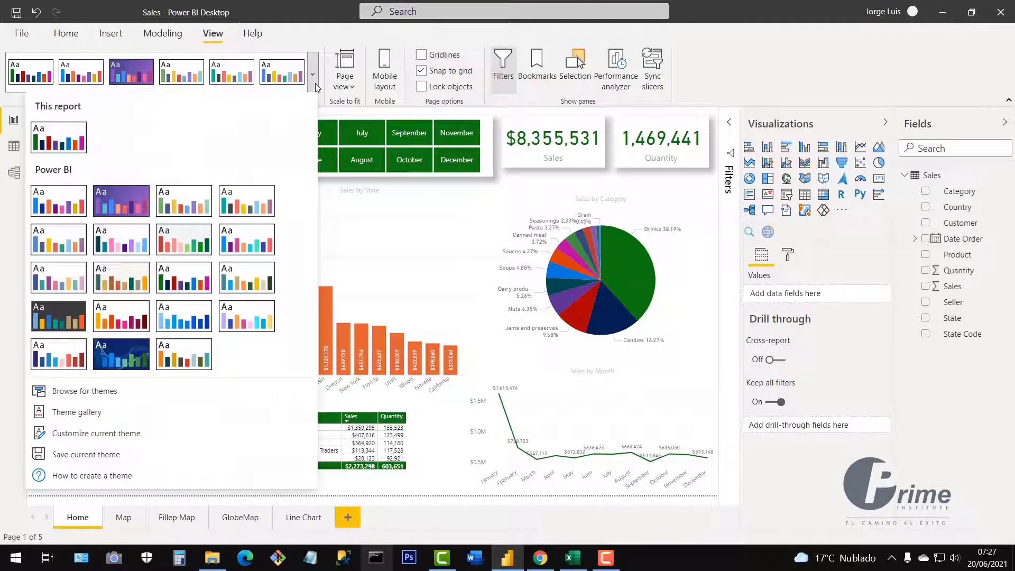
{"action": "left_click", "coordinate": [251, 288]}
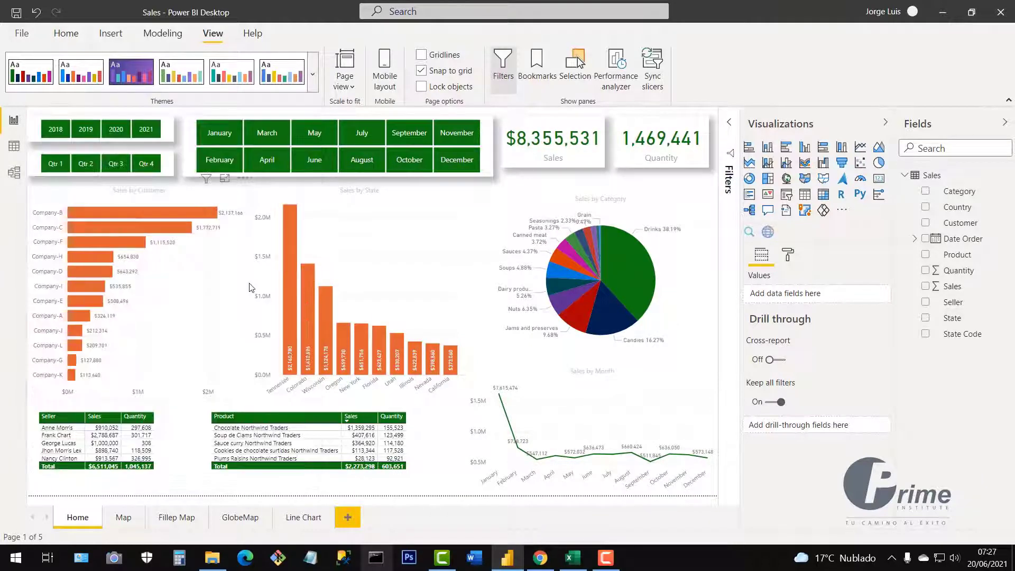
- Try two more themes, then apply the built-in theme with green slicers and orange bars
{"action": "left_click", "coordinate": [313, 84]}
{"action": "left_click", "coordinate": [61, 365]}
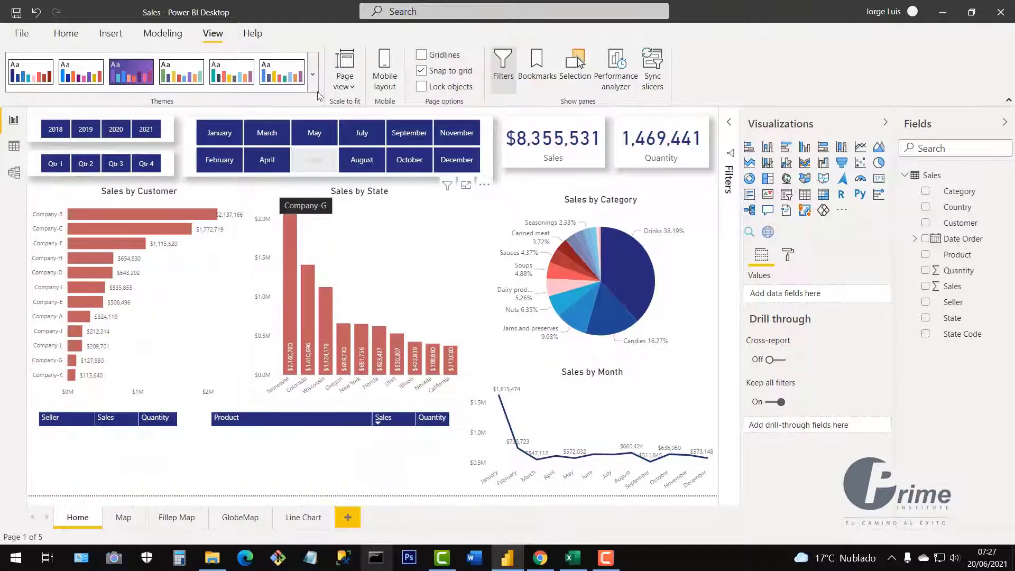
{"action": "left_click", "coordinate": [313, 75]}
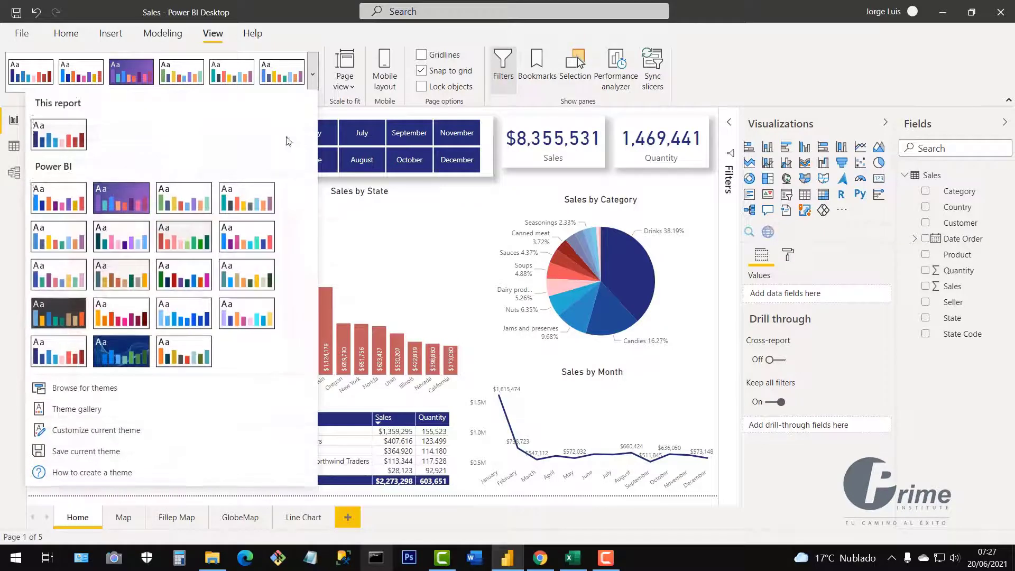
{"action": "left_click", "coordinate": [257, 290]}
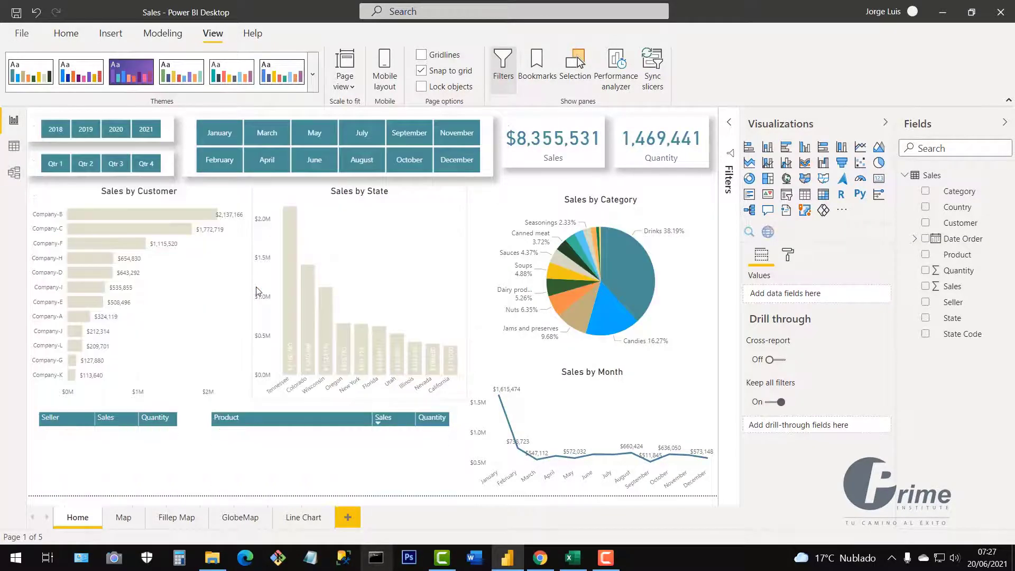
{"action": "left_click", "coordinate": [313, 84]}
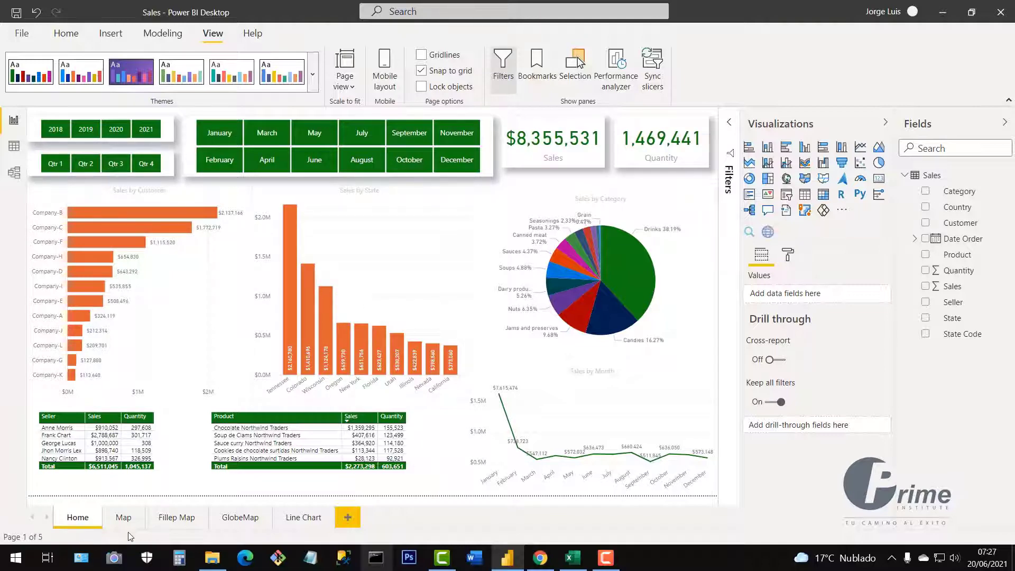
- Go through the Map, Fillep Map, GlobeMap and Line Chart pages to review the new theme, returning to Home
{"action": "left_click", "coordinate": [124, 519]}
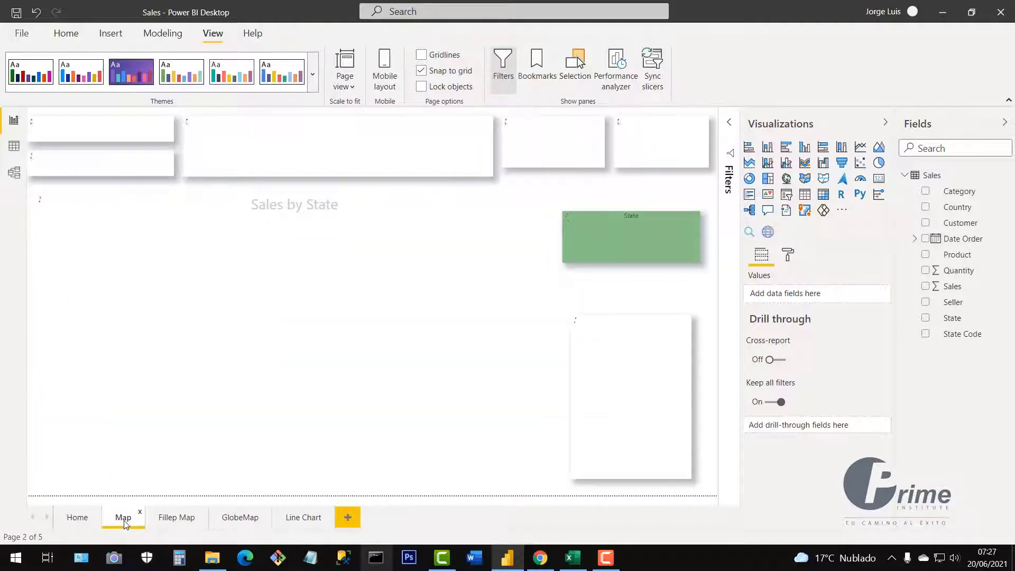
{"action": "left_click", "coordinate": [181, 522]}
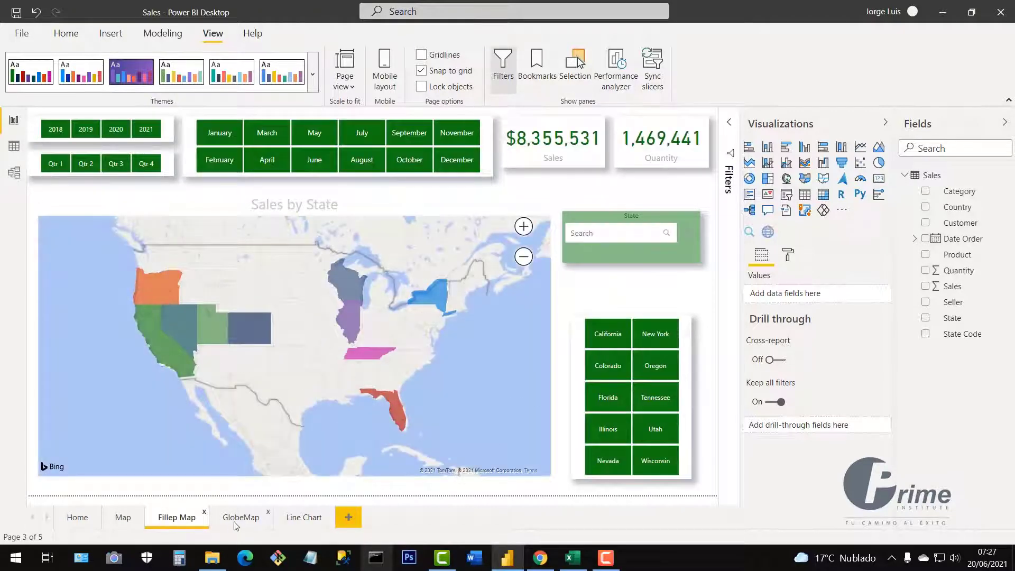
{"action": "left_click", "coordinate": [238, 524]}
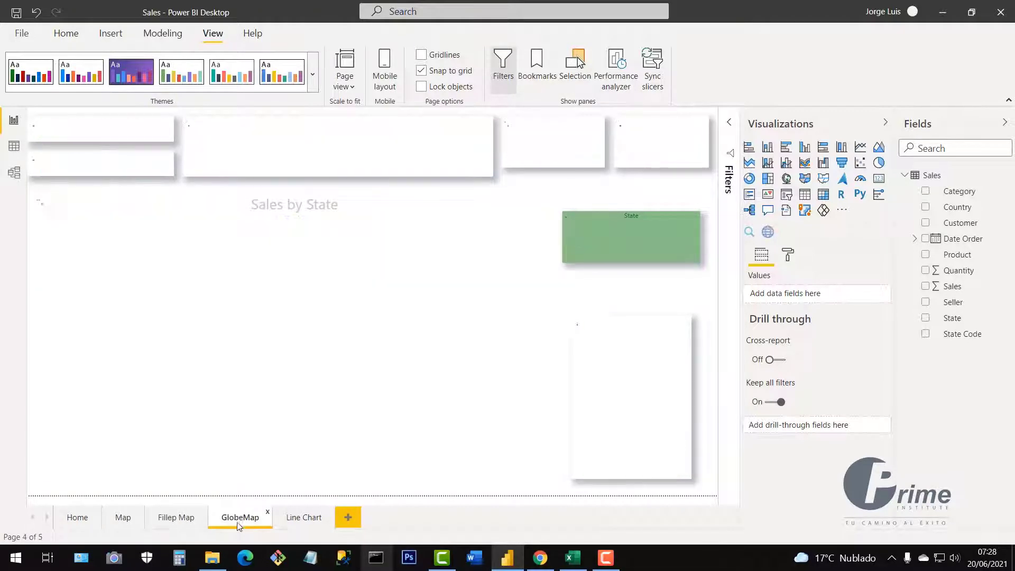
{"action": "left_click", "coordinate": [304, 521]}
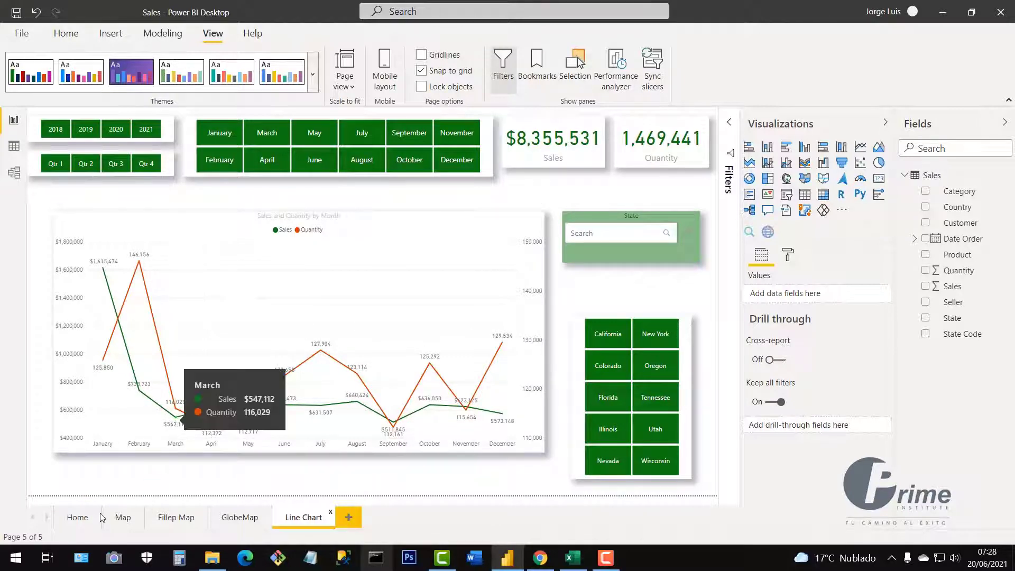
{"action": "left_click", "coordinate": [79, 517]}
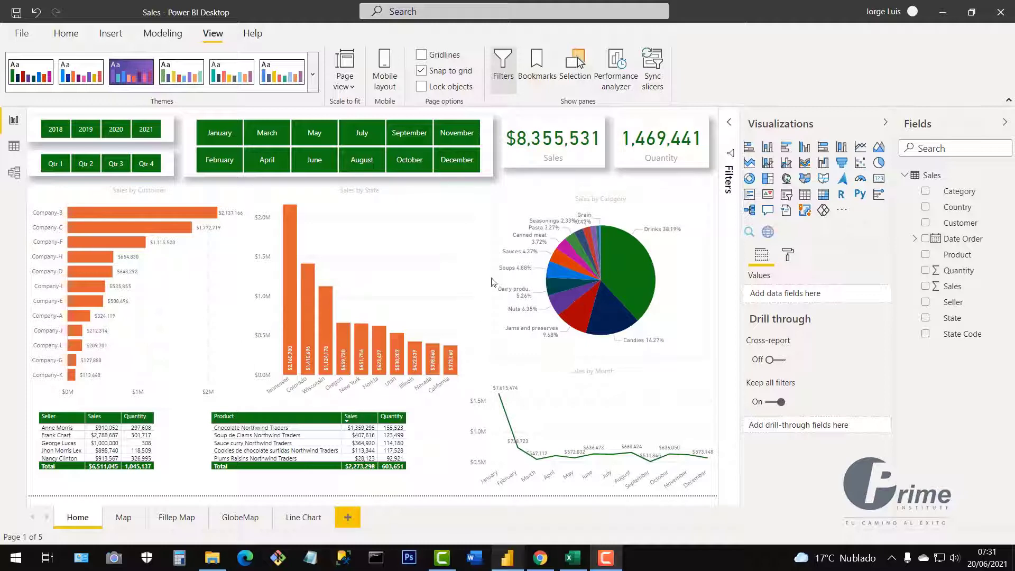
- Check the signed-in account, then switch to Chrome and open My workspace in the Power BI service
{"action": "left_click", "coordinate": [889, 13]}
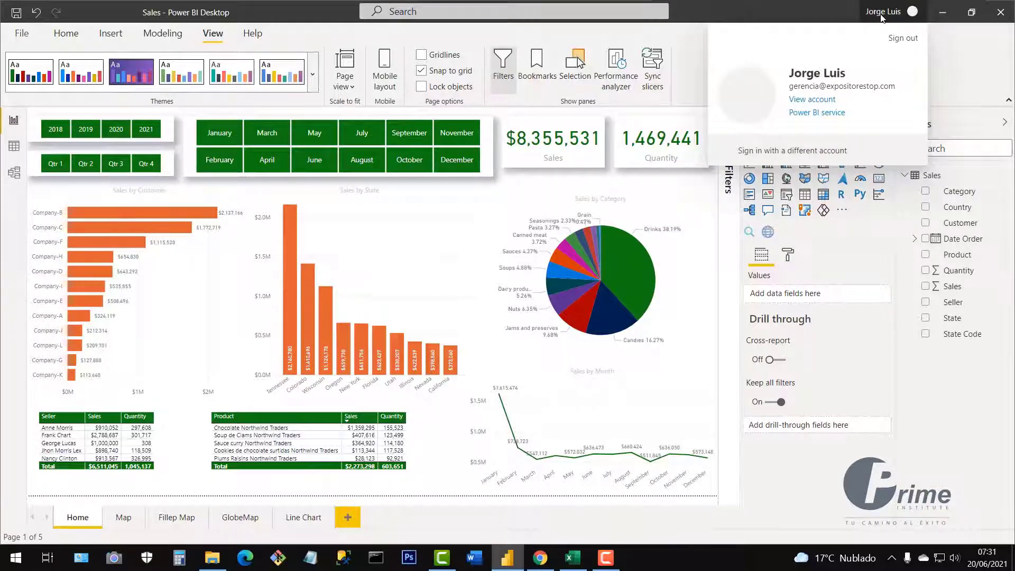
{"action": "left_click", "coordinate": [940, 67]}
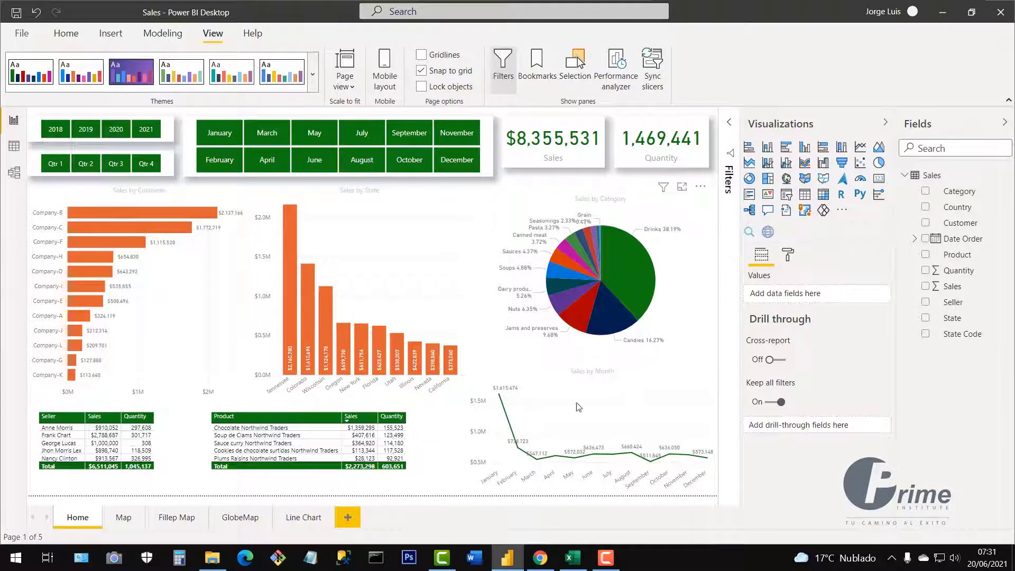
{"action": "left_click", "coordinate": [538, 559]}
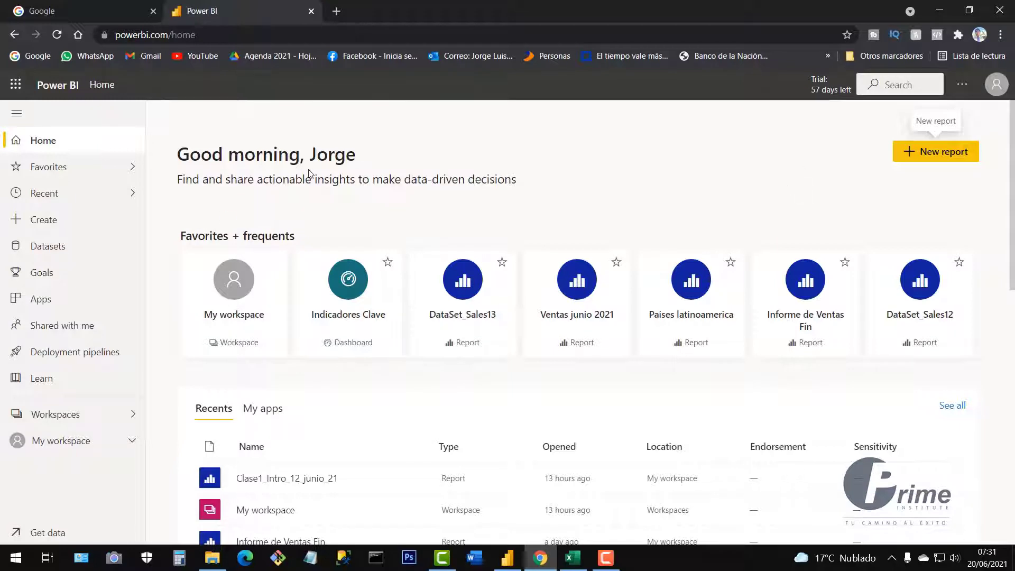
{"action": "left_click_drag", "start_coordinate": [362, 157], "coordinate": [184, 141]}
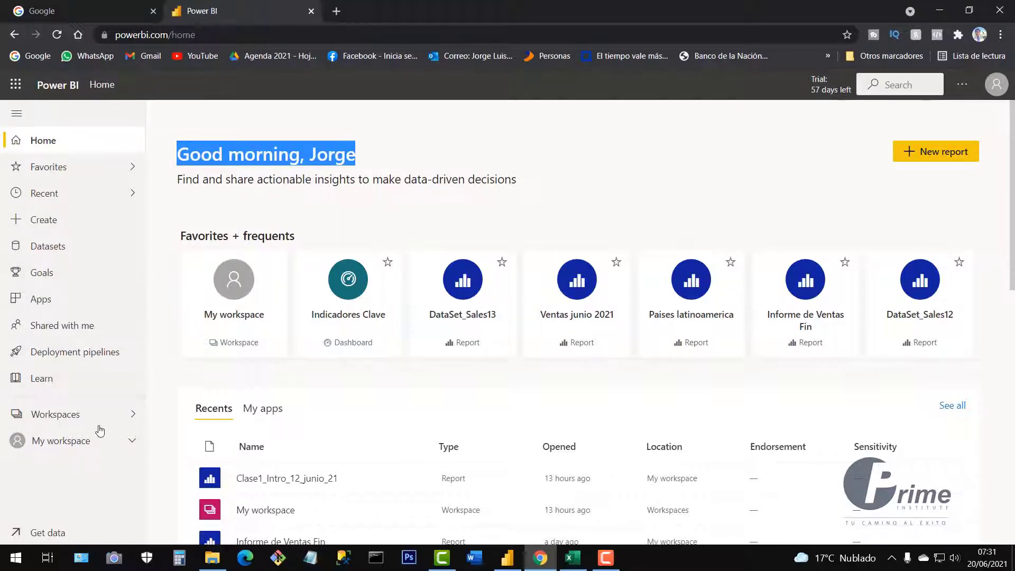
{"action": "left_click", "coordinate": [434, 139]}
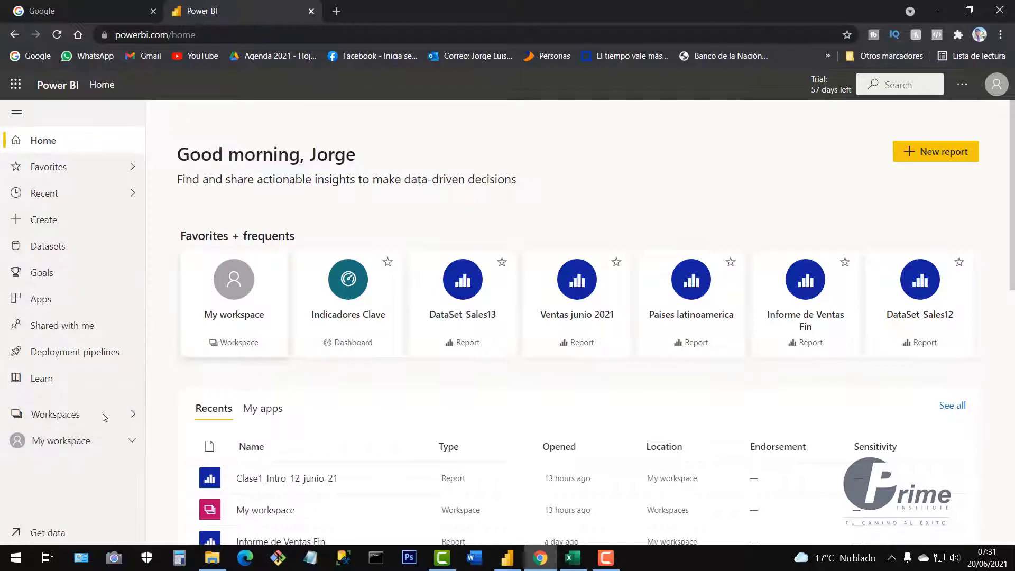
{"action": "left_click", "coordinate": [49, 418]}
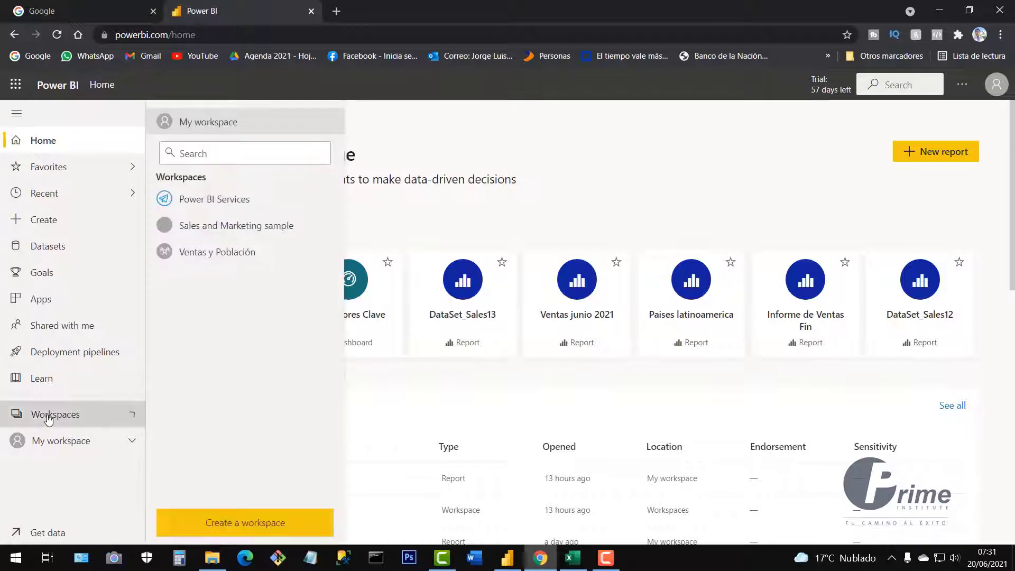
{"action": "left_click", "coordinate": [201, 127]}
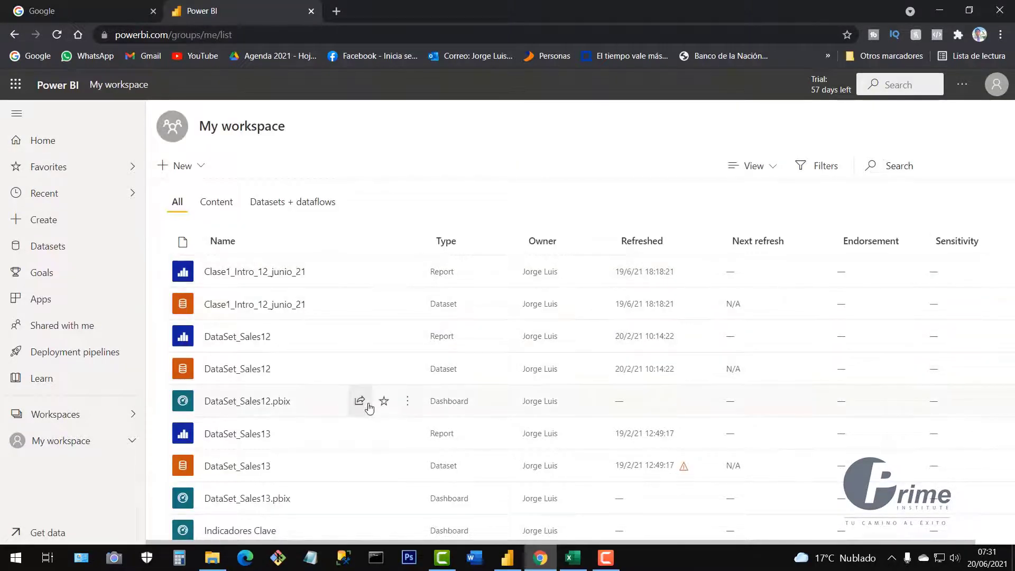
{"action": "scroll", "coordinate": [369, 408], "scroll_direction": "down", "scroll_amount": 2}
{"action": "scroll", "coordinate": [376, 406], "scroll_direction": "down", "scroll_amount": 3}
{"action": "scroll", "coordinate": [381, 400], "scroll_direction": "up", "scroll_amount": 4}
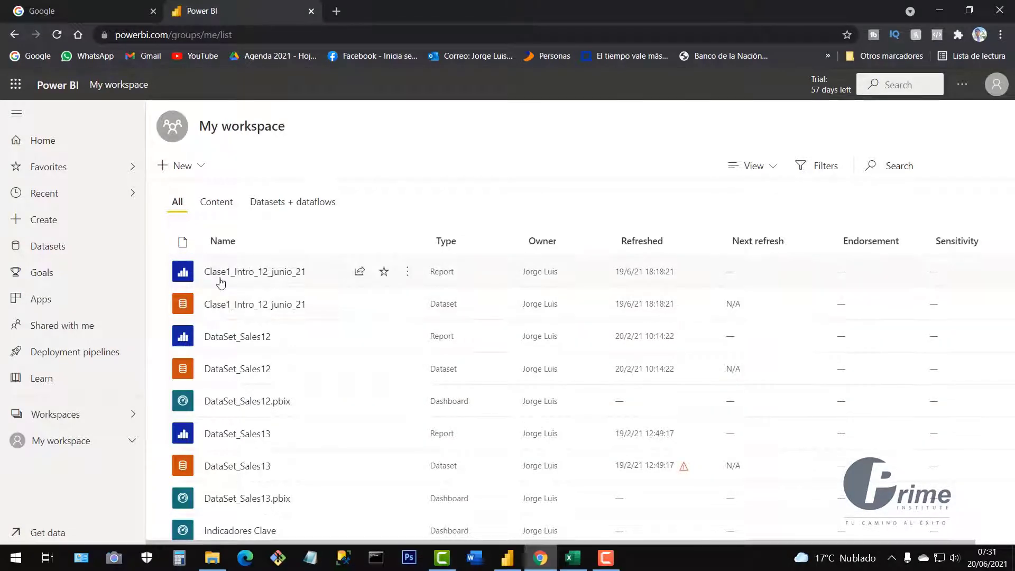
- Back in Power BI Desktop, save the changes and publish the report to My workspace
{"action": "left_click", "coordinate": [505, 564]}
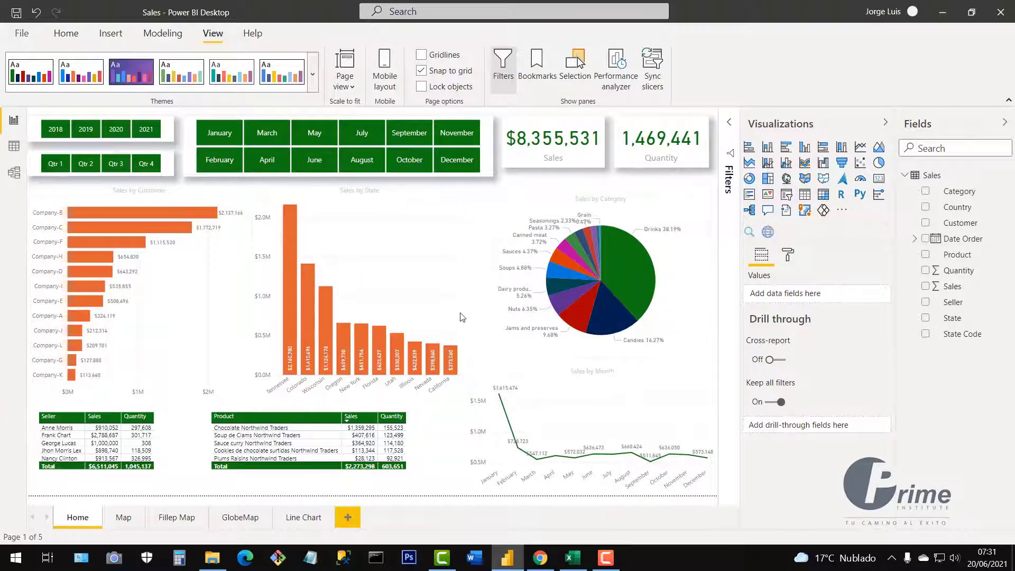
{"action": "left_click", "coordinate": [64, 39]}
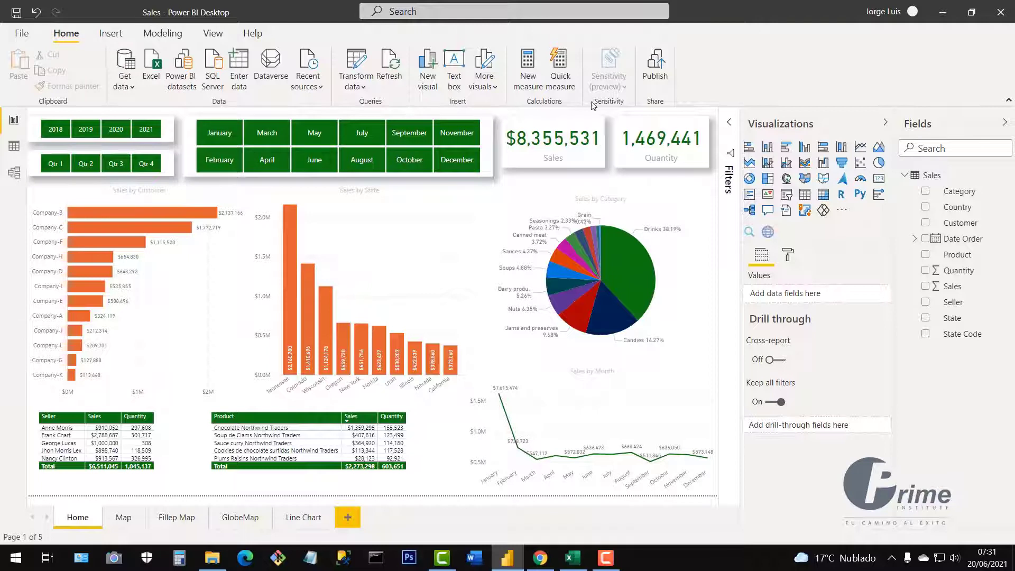
{"action": "left_click", "coordinate": [655, 72]}
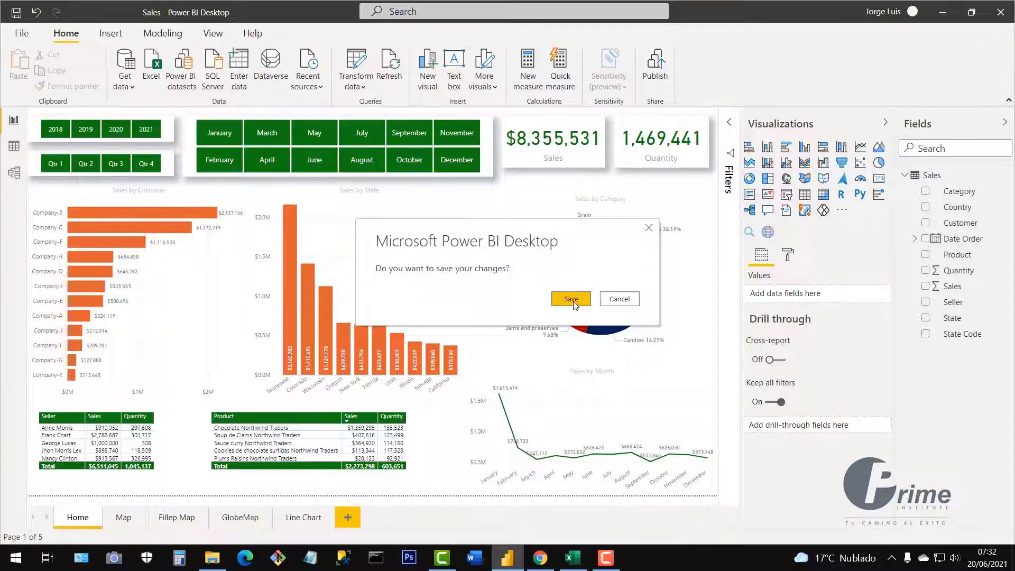
{"action": "left_click", "coordinate": [571, 300]}
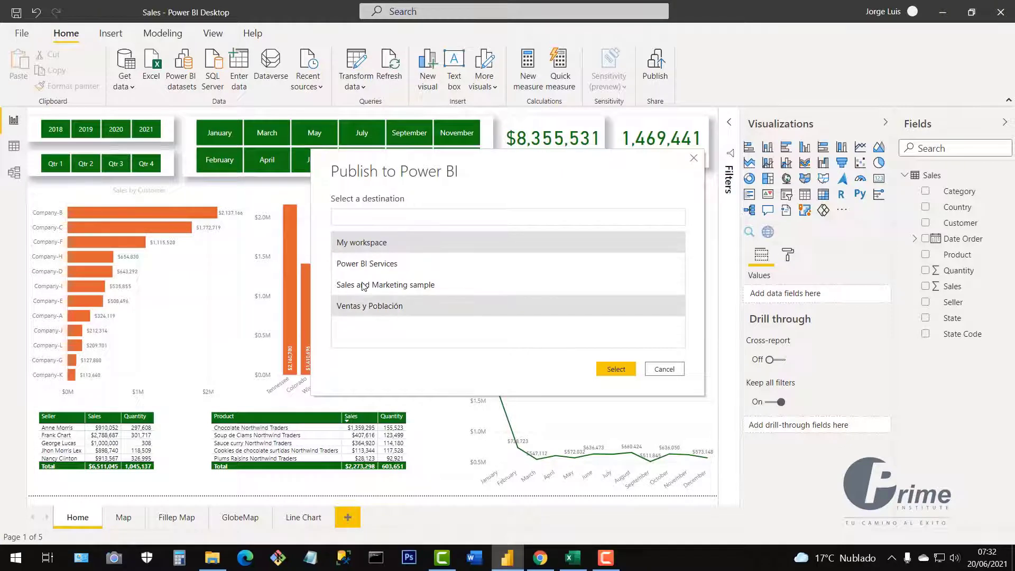
{"action": "left_click", "coordinate": [347, 244]}
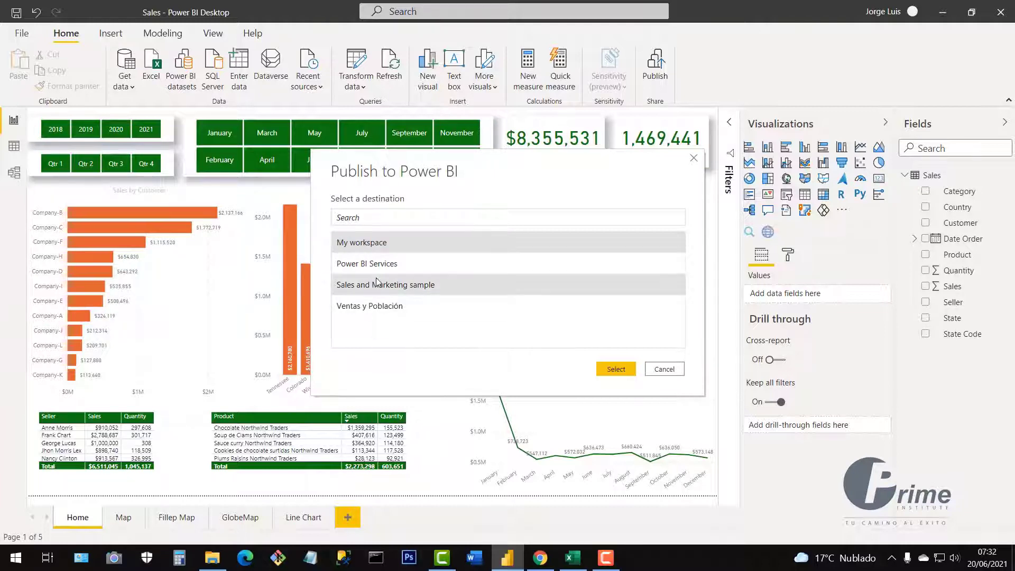
{"action": "left_click", "coordinate": [617, 369]}
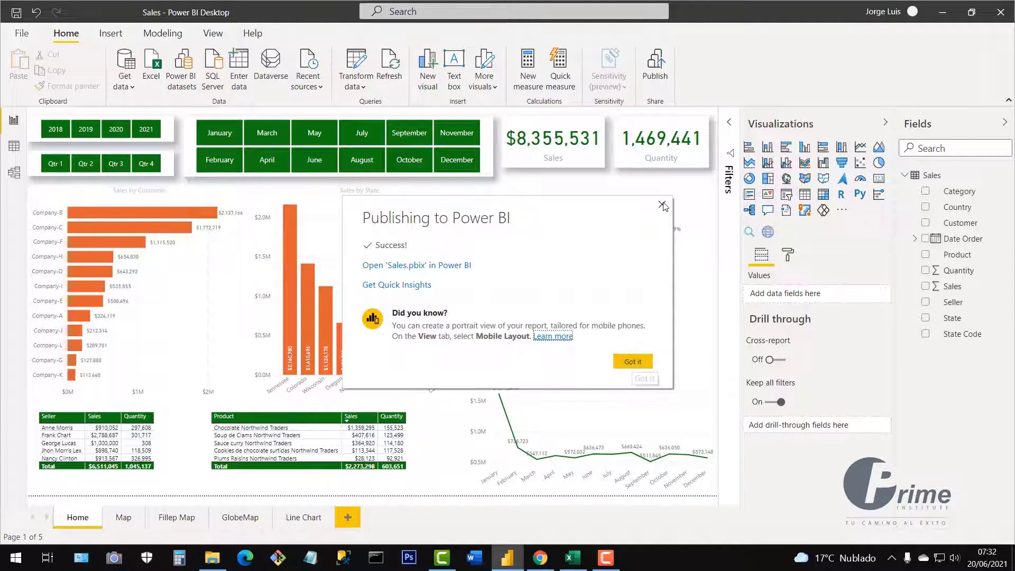
{"action": "left_click", "coordinate": [633, 365]}
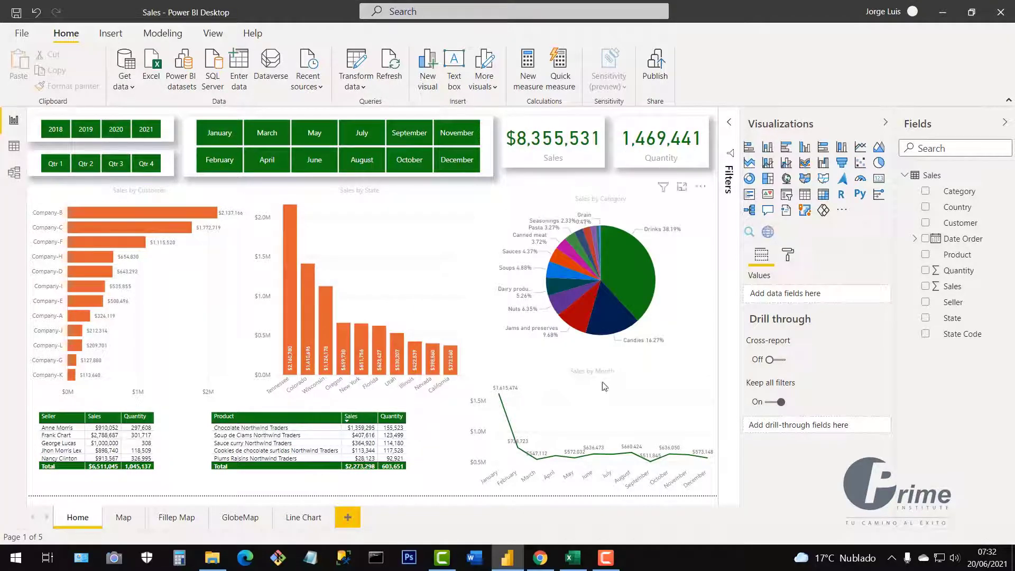
- Reload My workspace in the browser and scroll to find the published Sales report and dataset
{"action": "left_click", "coordinate": [540, 558]}
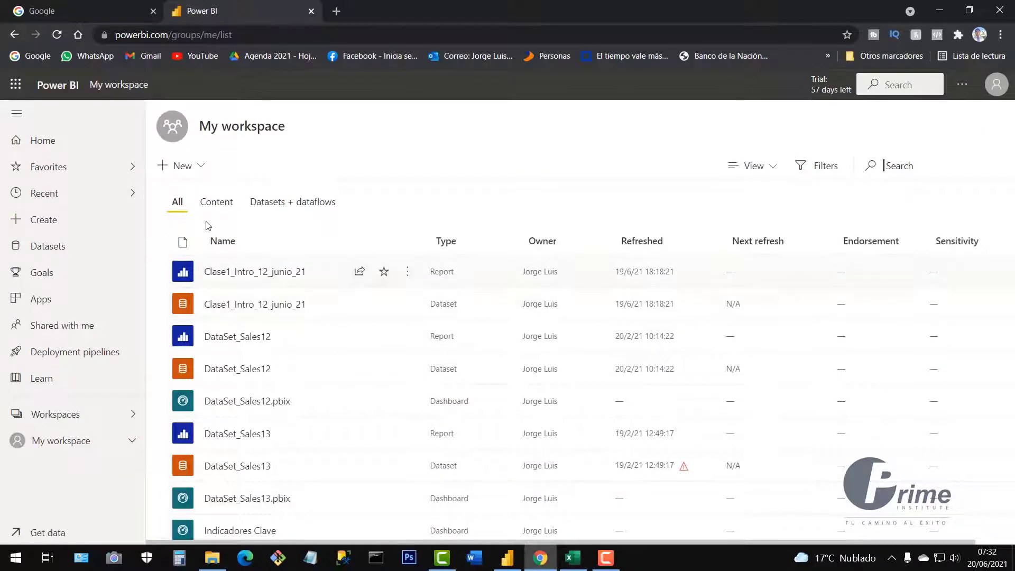
{"action": "left_click", "coordinate": [56, 35]}
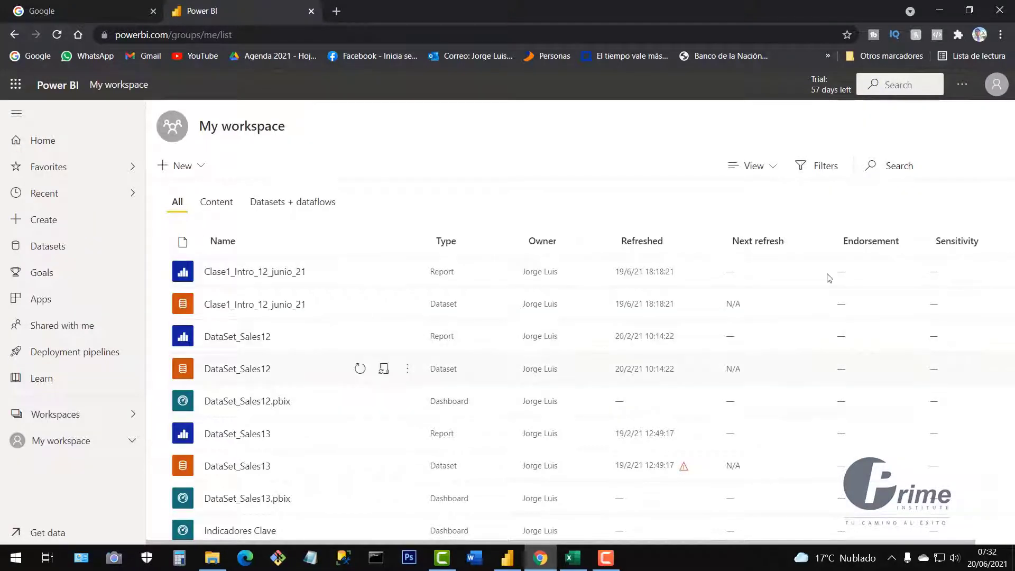
{"action": "scroll", "coordinate": [356, 370], "scroll_direction": "down", "scroll_amount": 6}
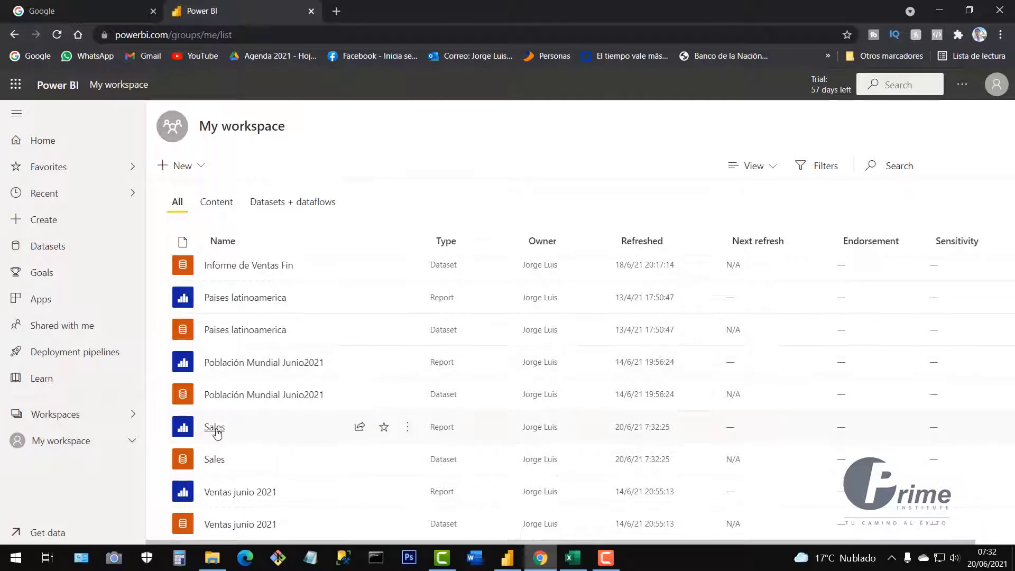
{"action": "scroll", "coordinate": [302, 421], "scroll_direction": "down", "scroll_amount": 1}
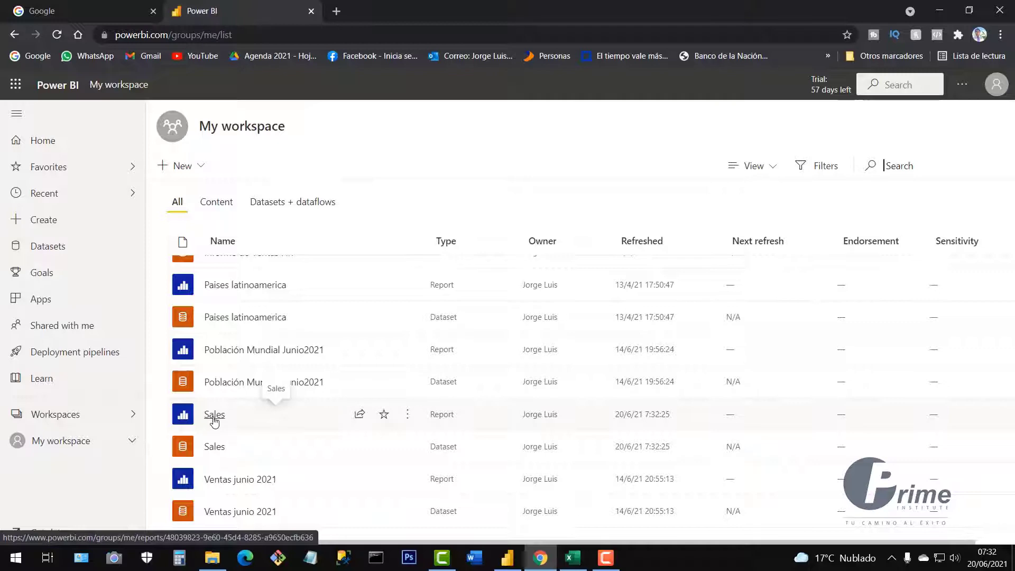
- Switch to Power BI Desktop, inspect the Sales table in data view, and return to the browser
{"action": "left_click", "coordinate": [507, 558]}
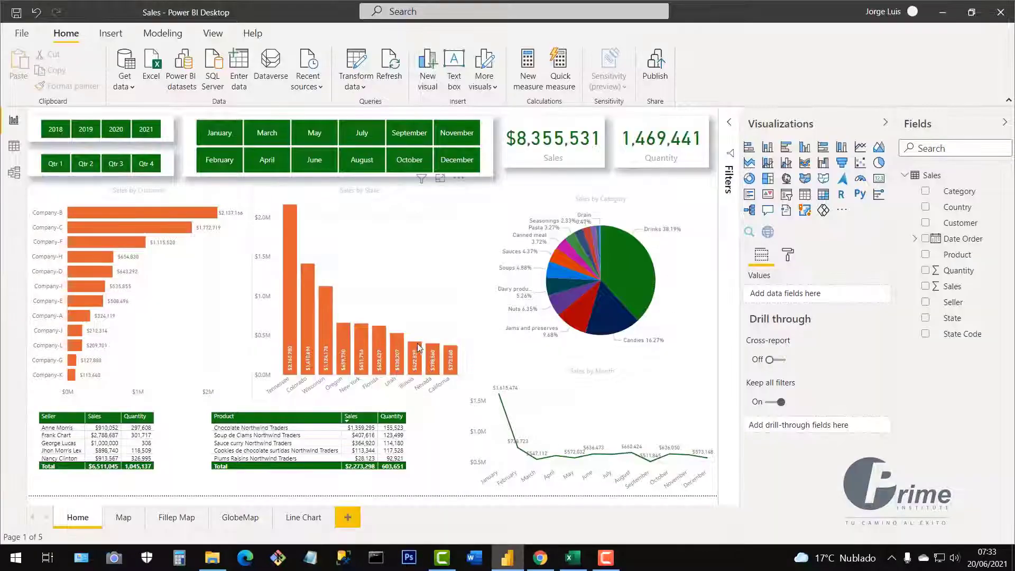
{"action": "left_click", "coordinate": [14, 146]}
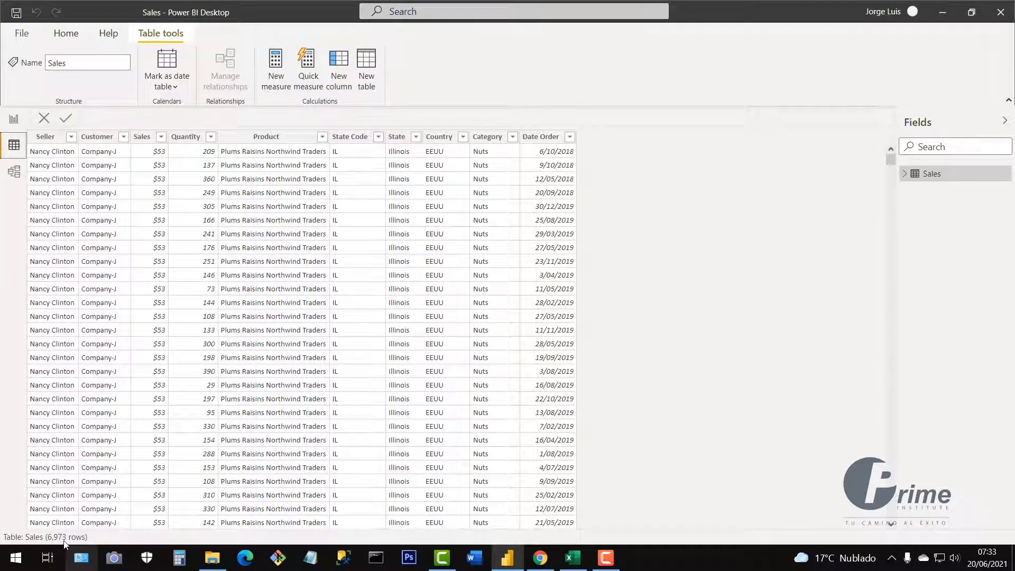
{"action": "scroll", "coordinate": [466, 269], "scroll_direction": "down", "scroll_amount": 3}
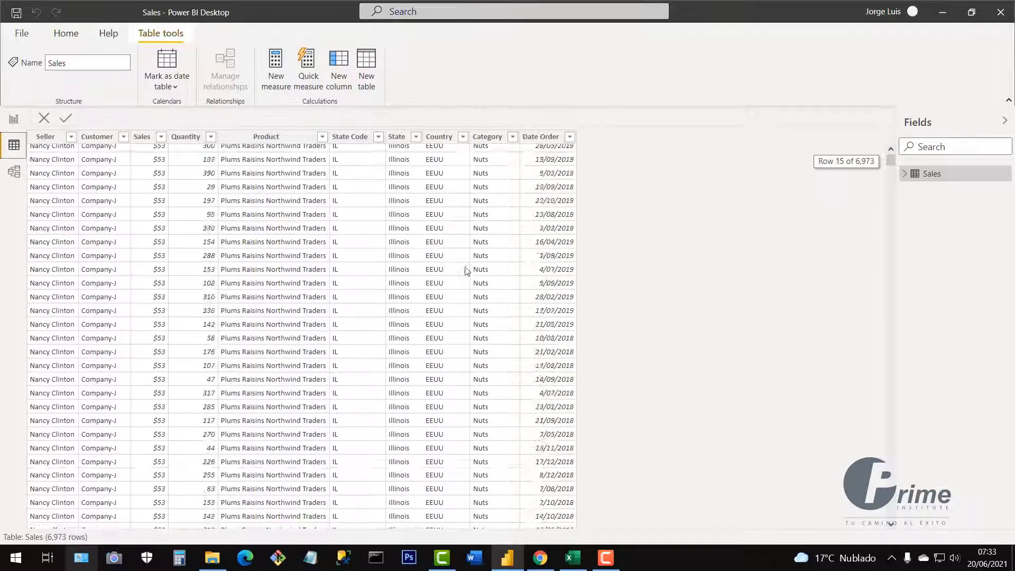
{"action": "scroll", "coordinate": [463, 266], "scroll_direction": "up", "scroll_amount": 3}
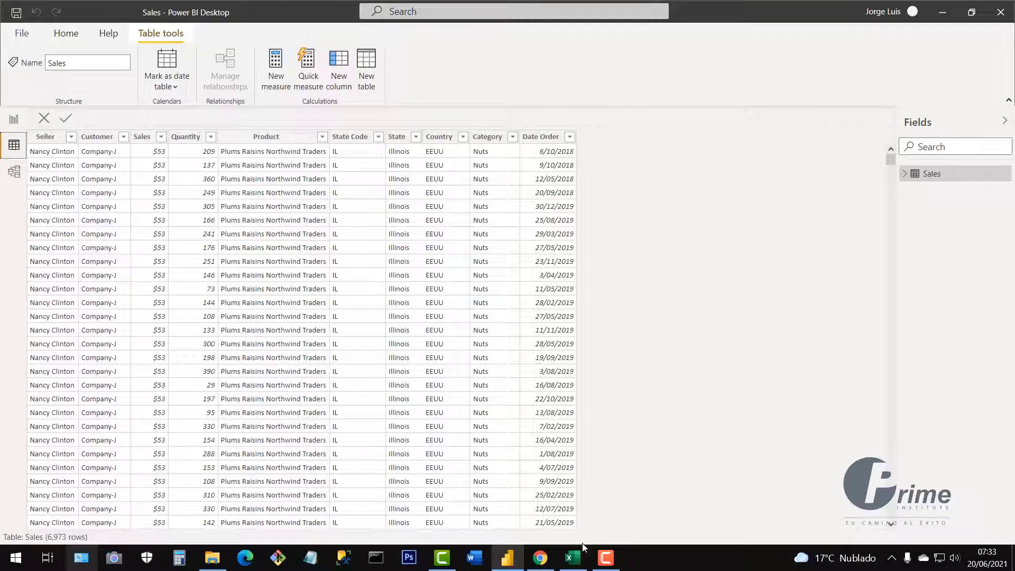
{"action": "left_click", "coordinate": [540, 558]}
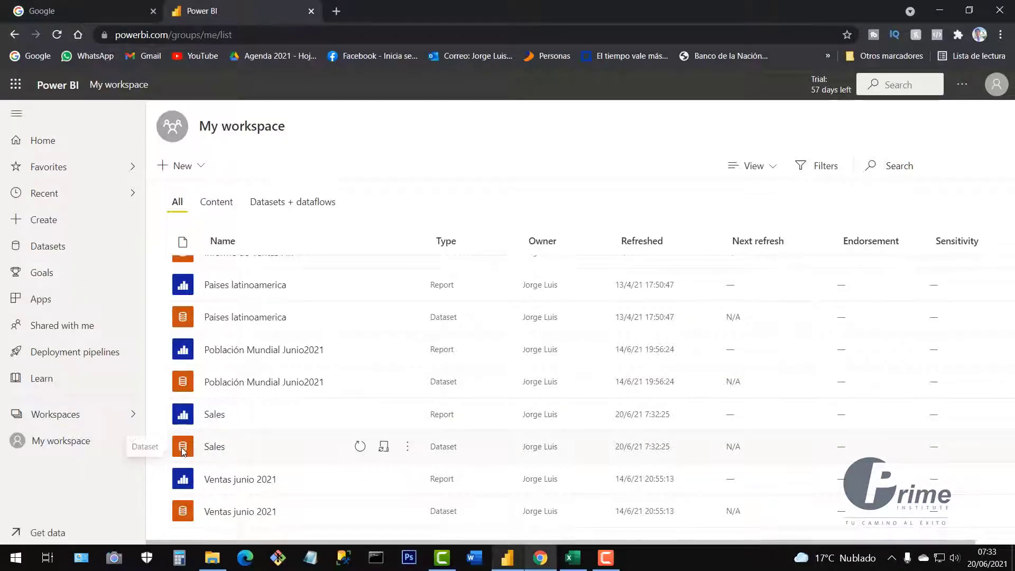
- Open the published Sales report in the service and go through its Map, Fillep Map, GlobeMap and Line Chart pages
{"action": "left_click", "coordinate": [213, 415]}
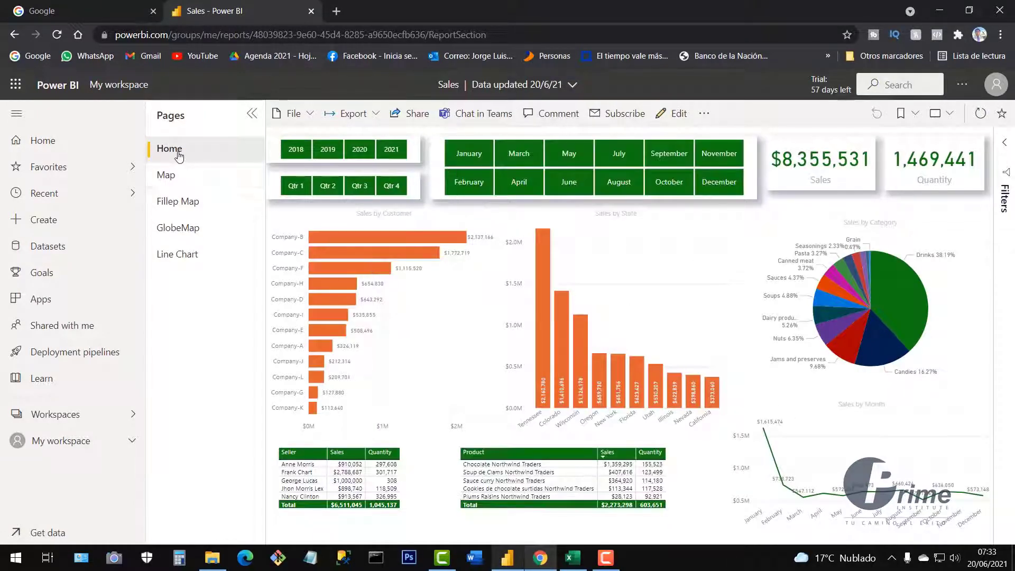
{"action": "left_click", "coordinate": [165, 175]}
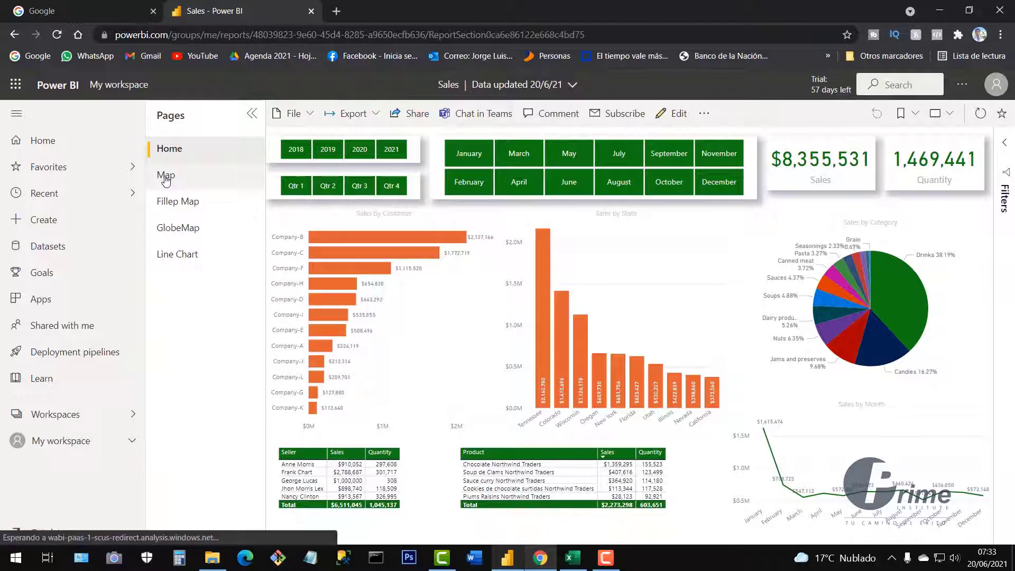
{"action": "left_click", "coordinate": [182, 205]}
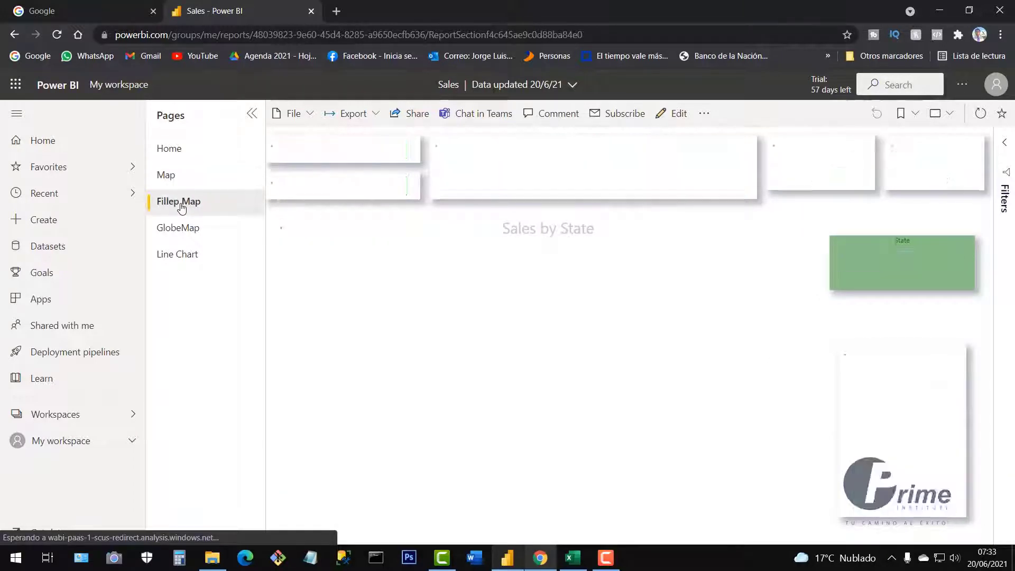
{"action": "left_click", "coordinate": [189, 231]}
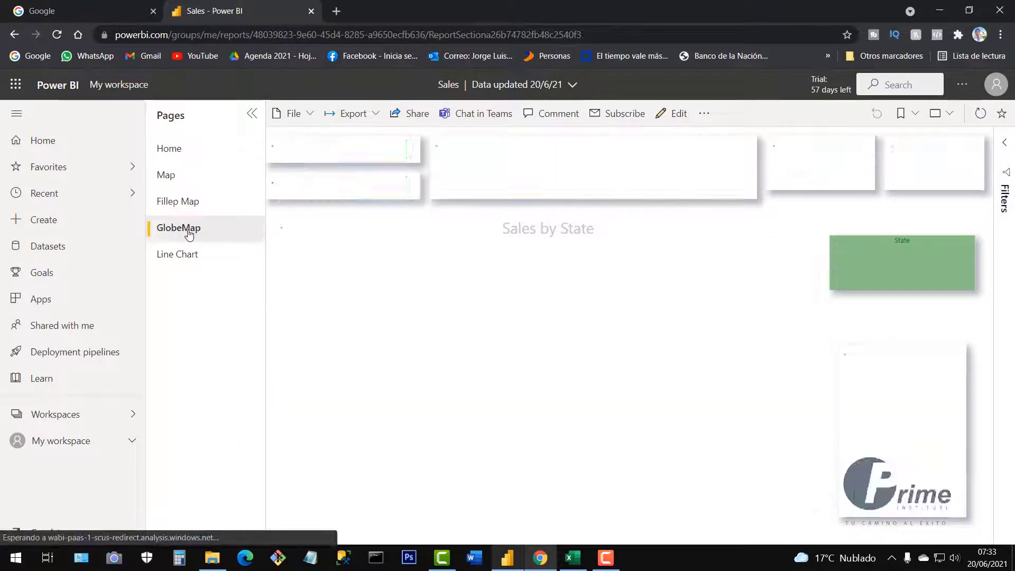
{"action": "left_click", "coordinate": [175, 258]}
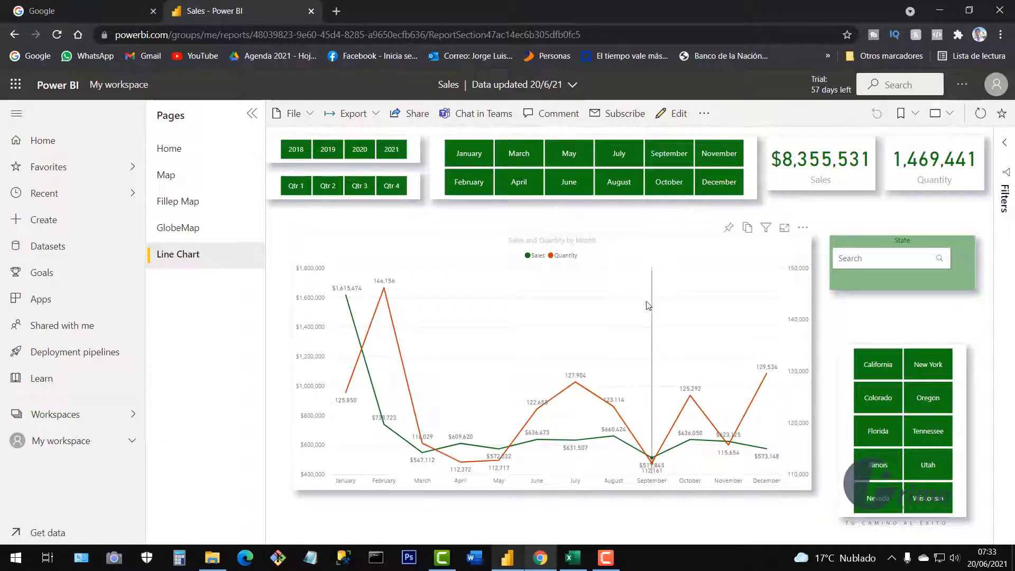
- Compare with the Desktop report view, then page through the online report again back to Home
{"action": "left_click", "coordinate": [509, 562]}
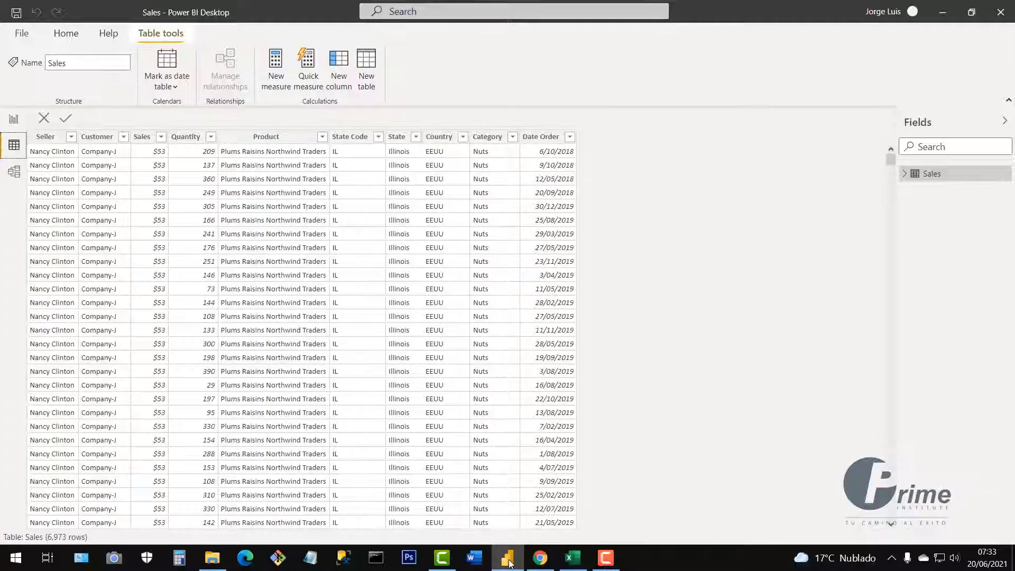
{"action": "left_click", "coordinate": [14, 119]}
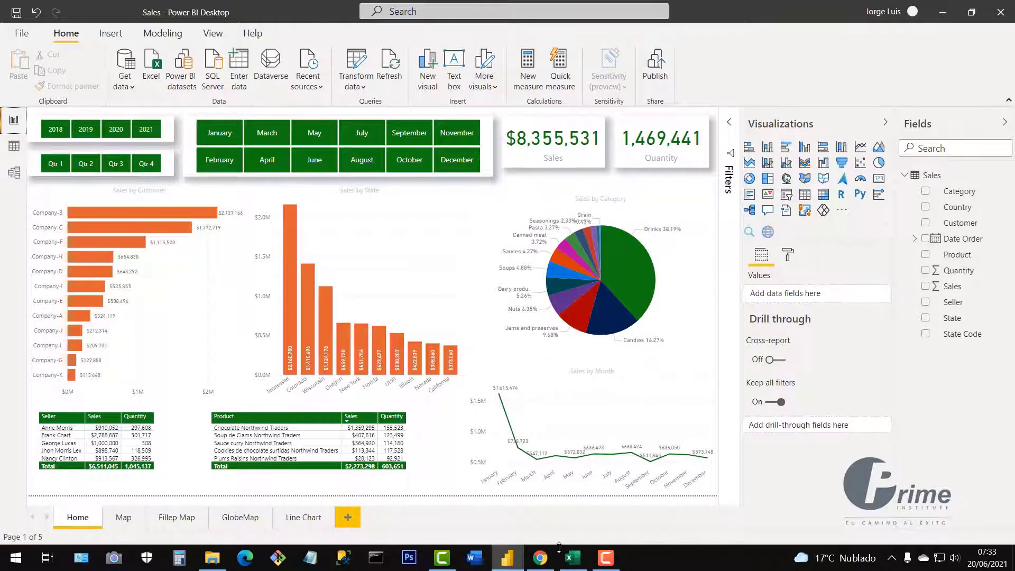
{"action": "left_click", "coordinate": [540, 558]}
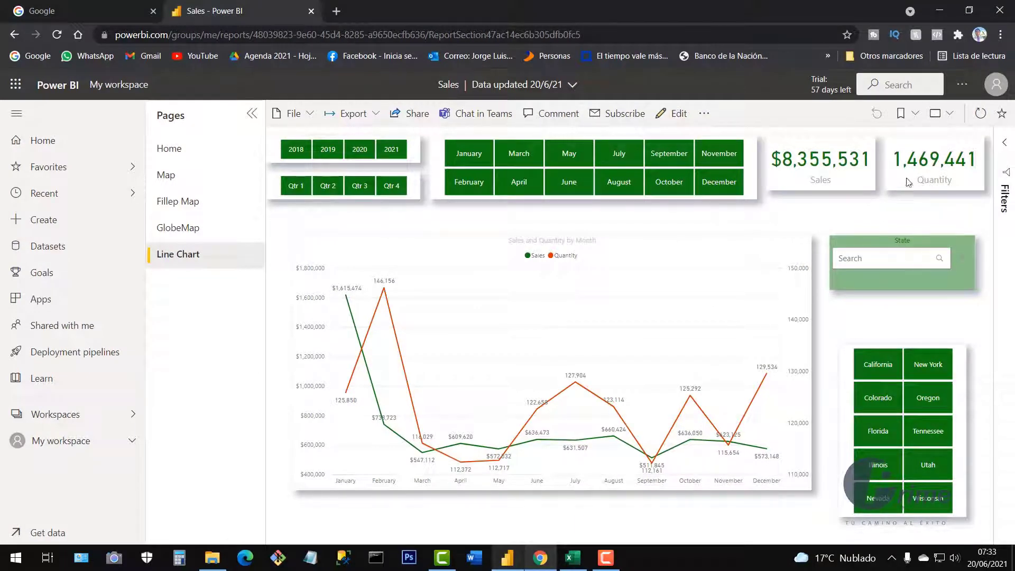
{"action": "left_click", "coordinate": [189, 150]}
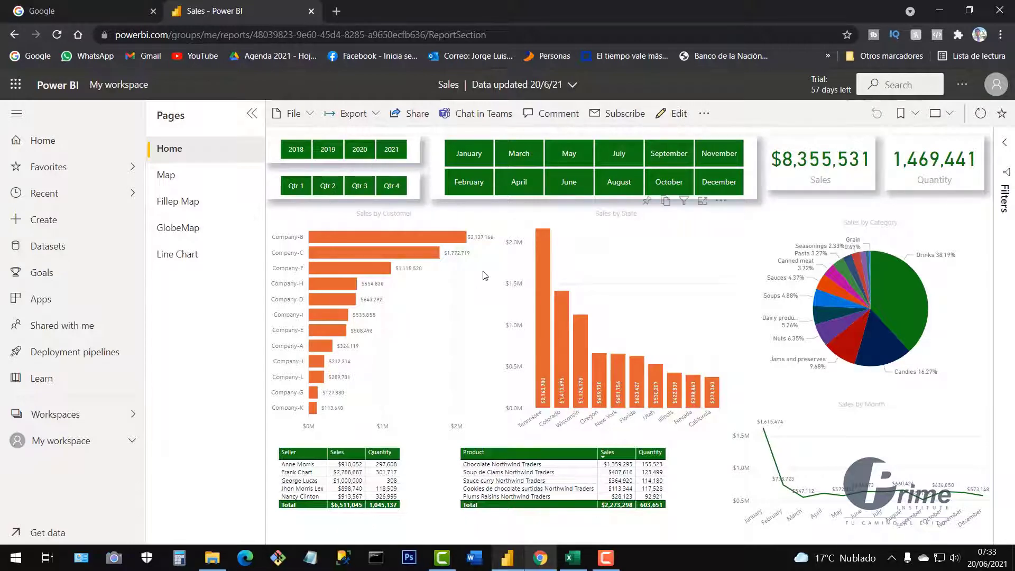
{"action": "left_click", "coordinate": [170, 176]}
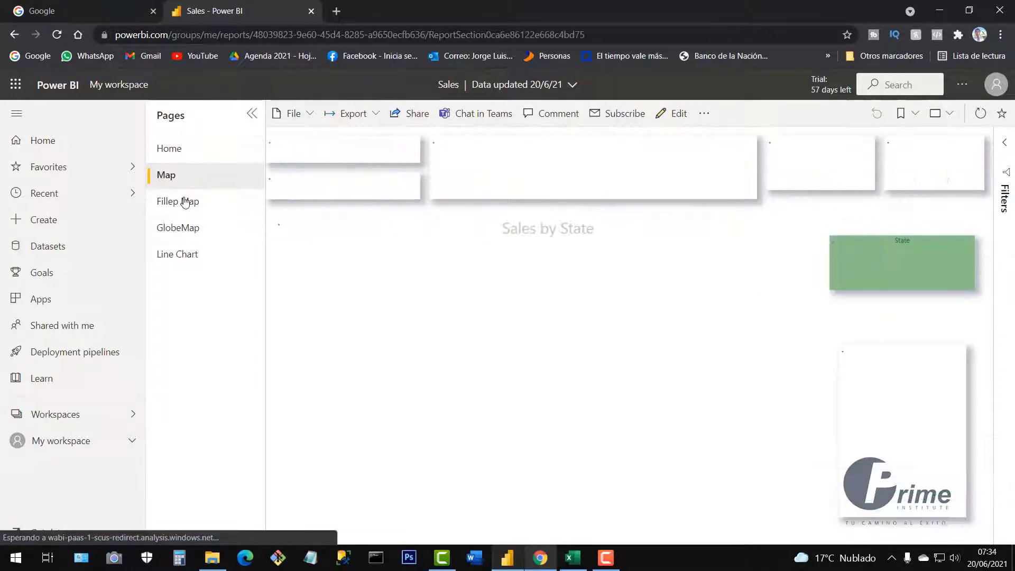
{"action": "left_click", "coordinate": [186, 204]}
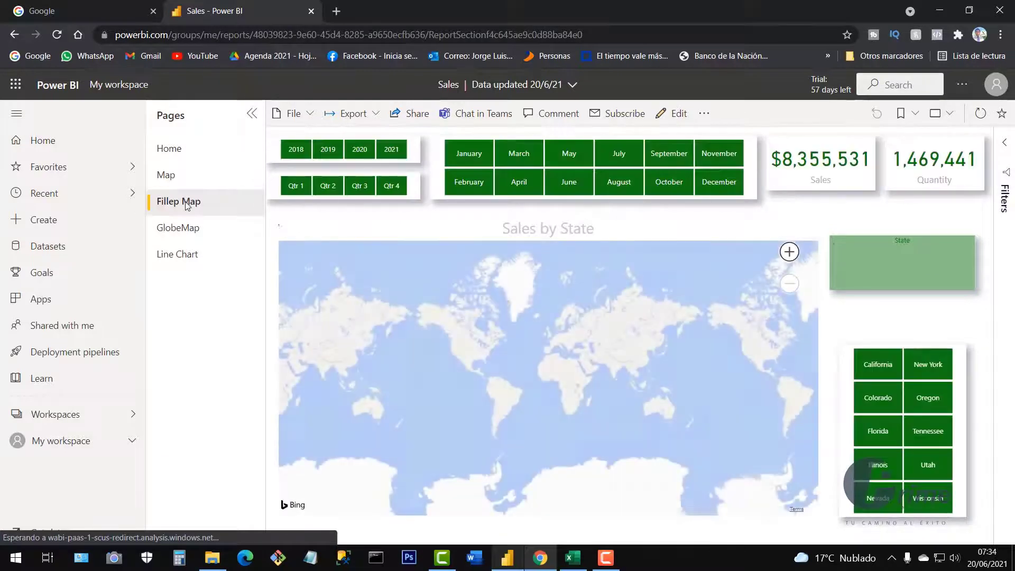
{"action": "left_click", "coordinate": [184, 227]}
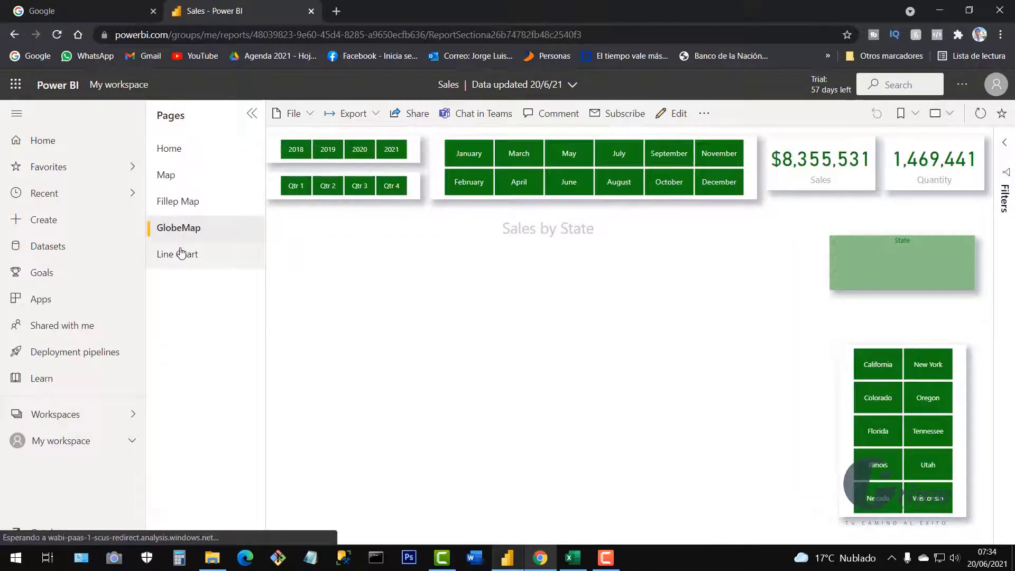
{"action": "left_click", "coordinate": [180, 150]}
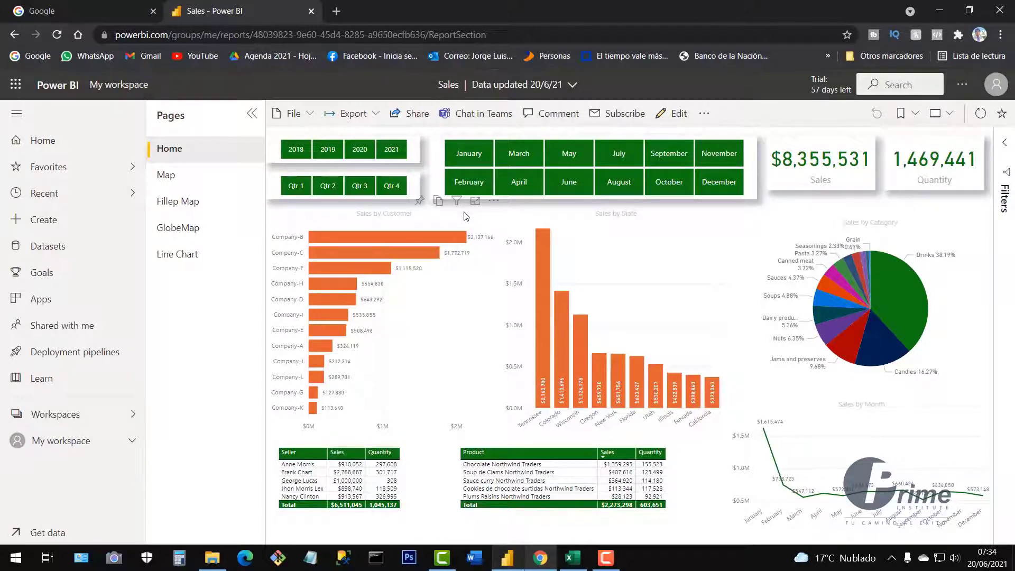
- Open a new browser tab and go to expositorestop.com
{"action": "left_click", "coordinate": [334, 13]}
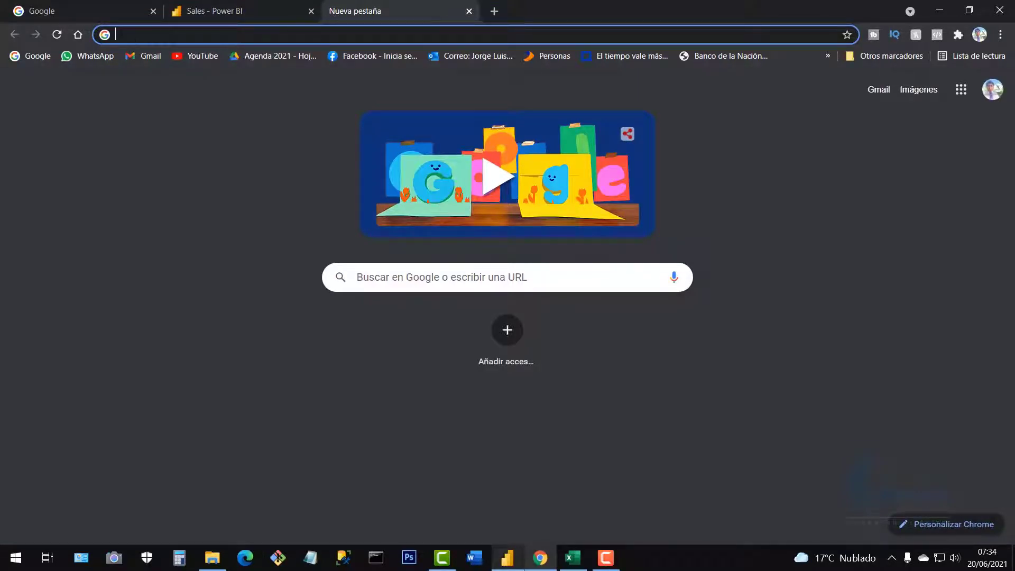
{"action": "left_click", "coordinate": [183, 35]}
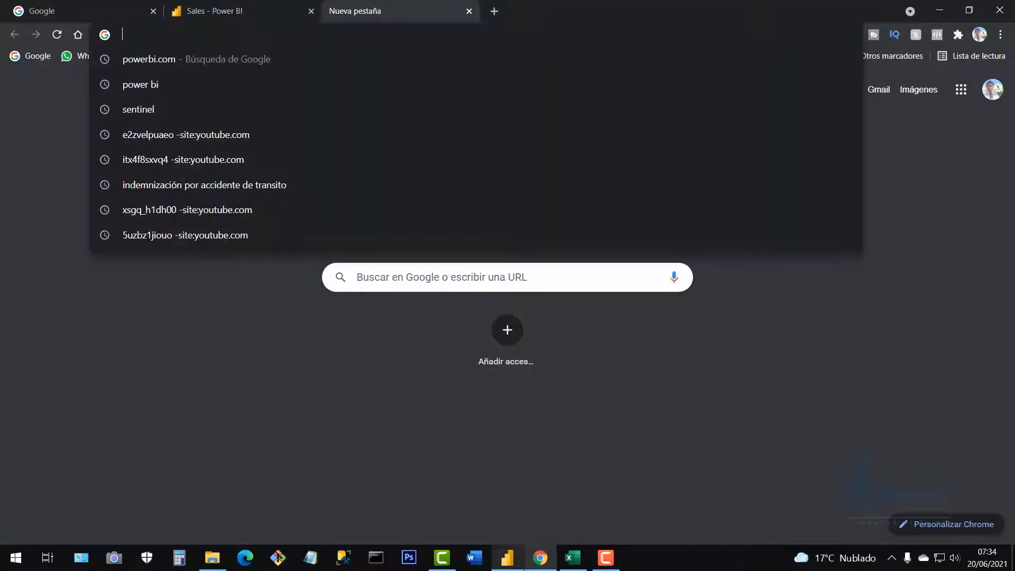
{"action": "type", "text": "ex"}
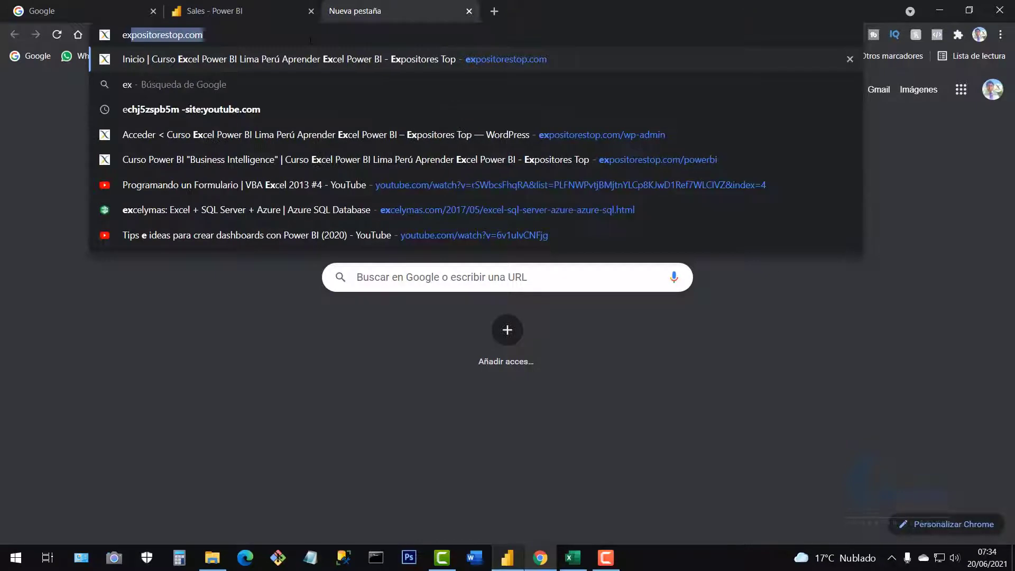
{"action": "type", "text": "pos"}
{"action": "key", "text": "Return"}
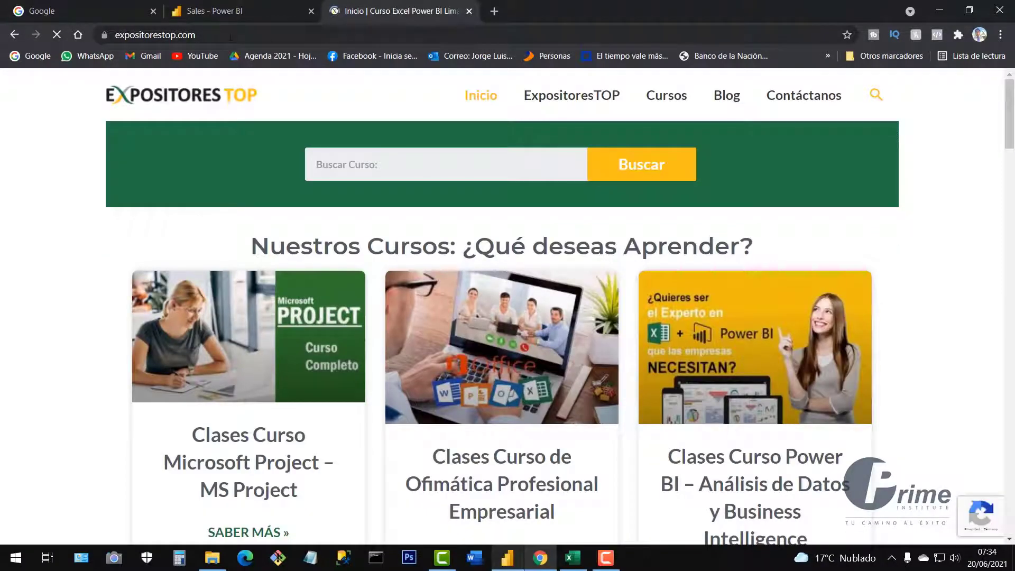
- Navigate to the expositorestop.com/powerbi page with the embedded example report
{"action": "left_click", "coordinate": [237, 36]}
{"action": "left_click", "coordinate": [238, 37]}
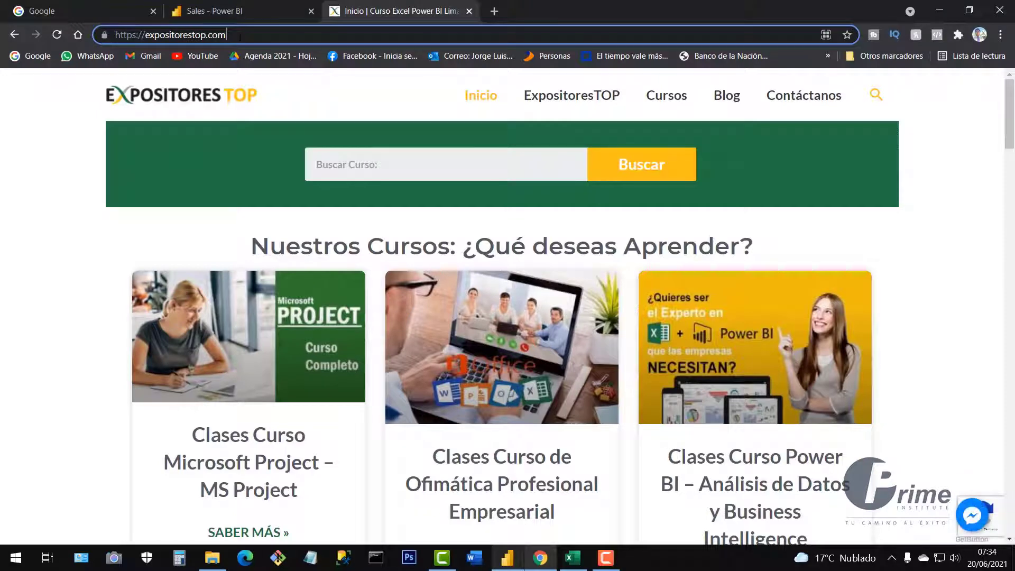
{"action": "type", "text": "/wp"}
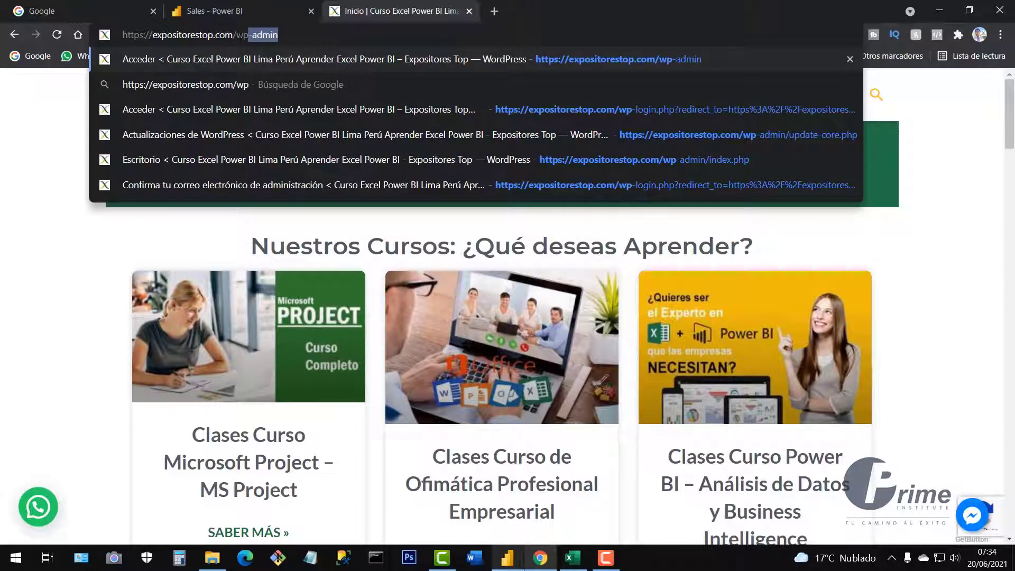
{"action": "key", "text": "BackSpace"}
{"action": "key", "text": "BackSpace"}
{"action": "key", "text": "BackSpace"}
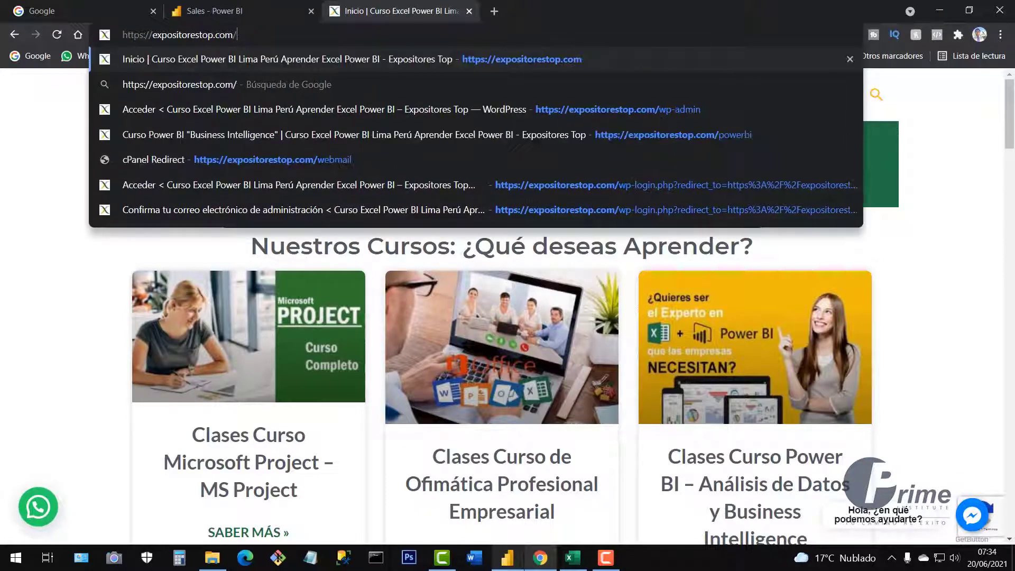
{"action": "type", "text": "power"}
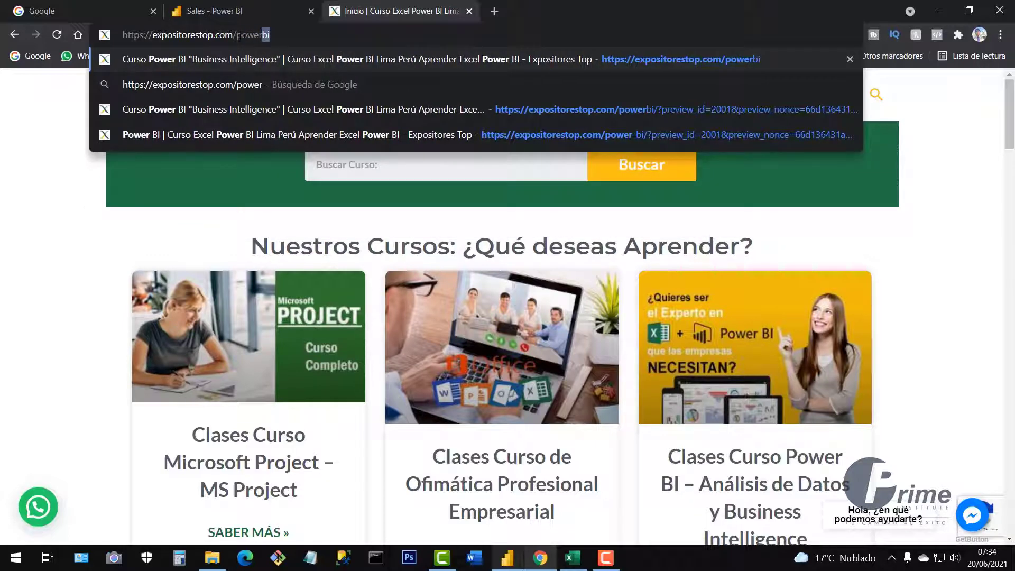
{"action": "key", "text": "Return"}
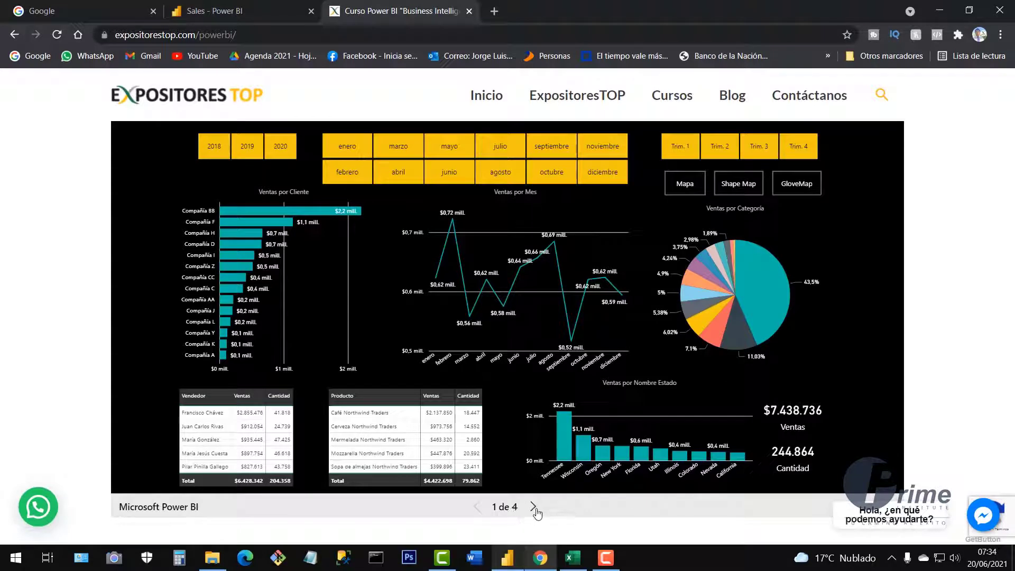
- Try the month slicers on the embedded example report, then return to the Sales report tab
{"action": "left_click", "coordinate": [457, 179]}
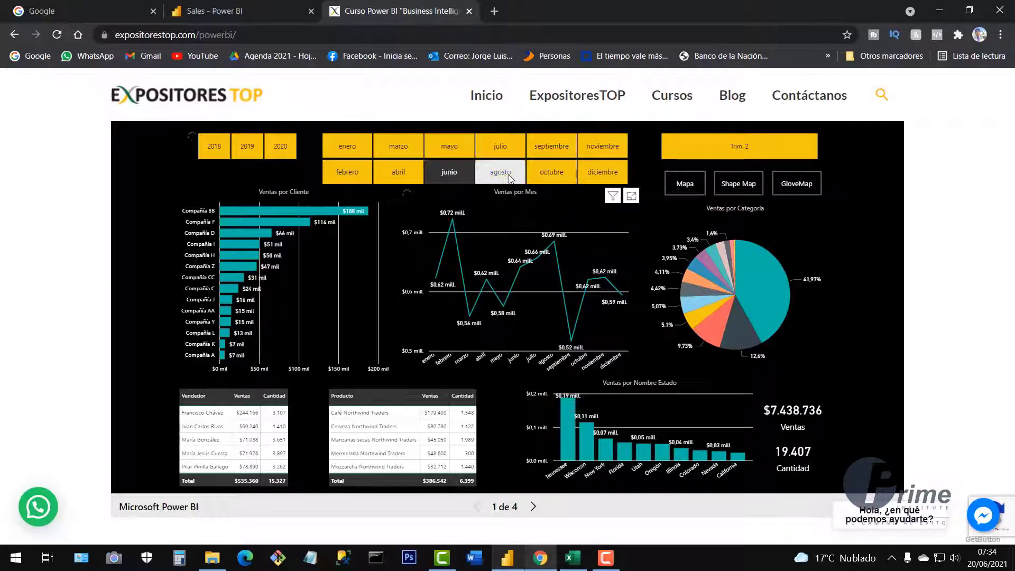
{"action": "left_click", "coordinate": [509, 179]}
{"action": "left_click", "coordinate": [444, 177]}
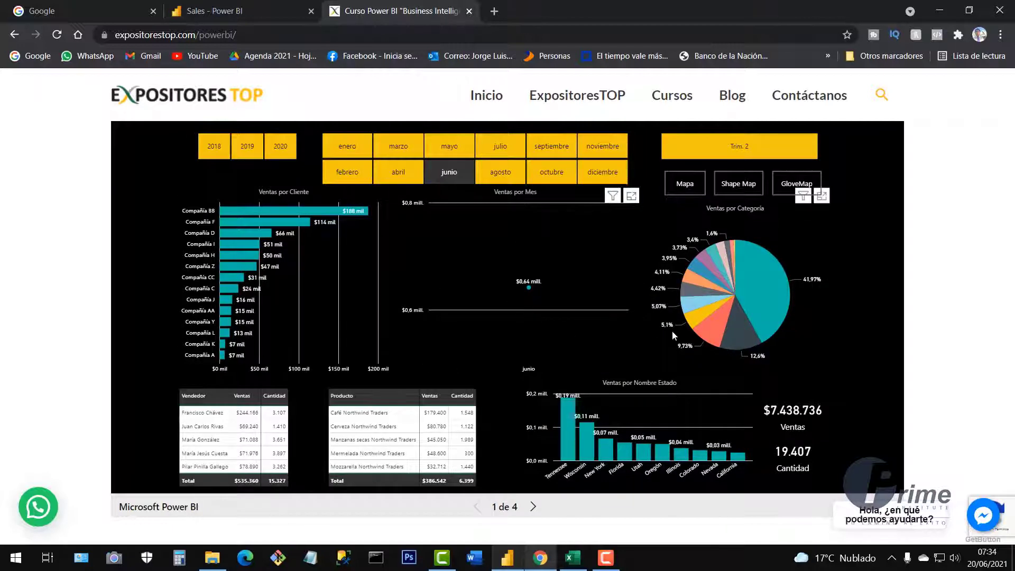
{"action": "left_click", "coordinate": [248, 12]}
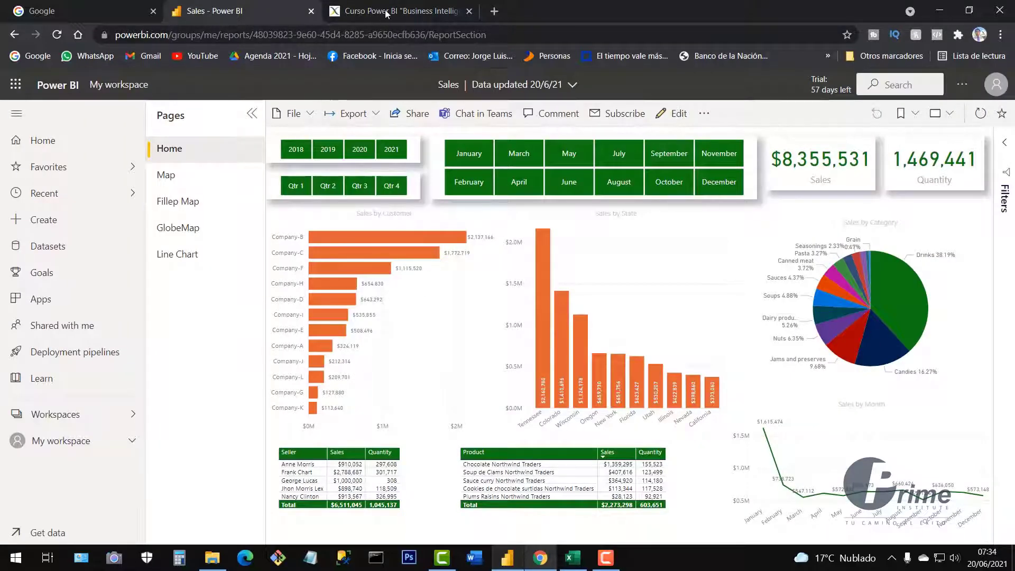
{"action": "left_click", "coordinate": [386, 13]}
{"action": "left_click", "coordinate": [254, 14]}
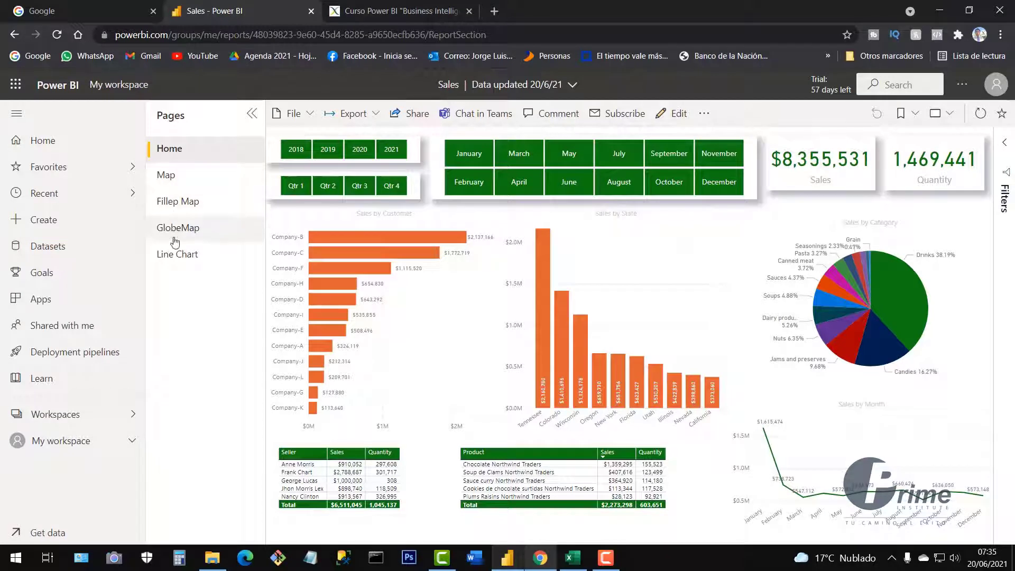
- Generate a public Publish to web embed code for the Sales report and confirm publishing it
{"action": "left_click", "coordinate": [310, 119]}
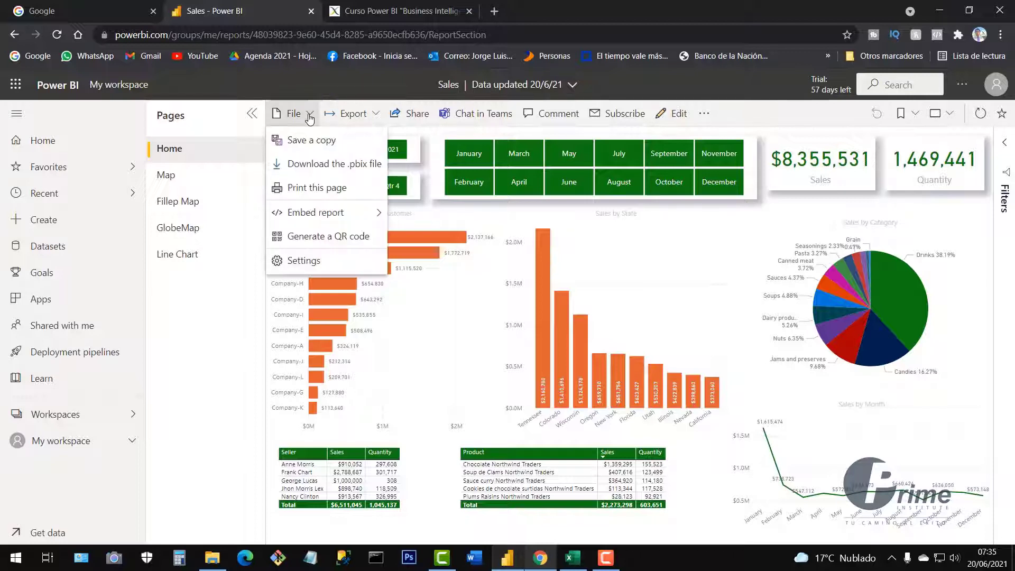
{"action": "mouse_move", "coordinate": [324, 212]}
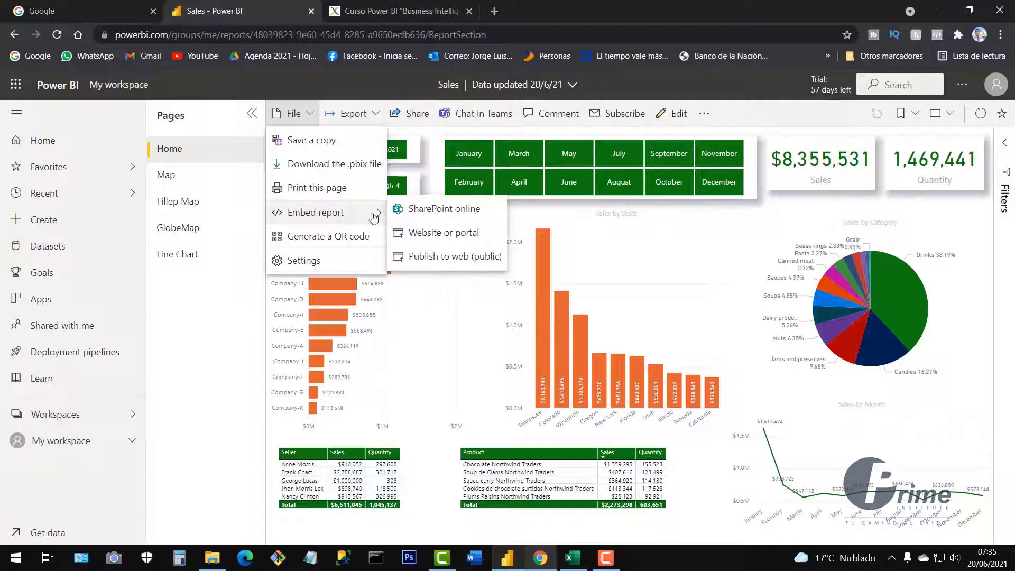
{"action": "left_click", "coordinate": [458, 257]}
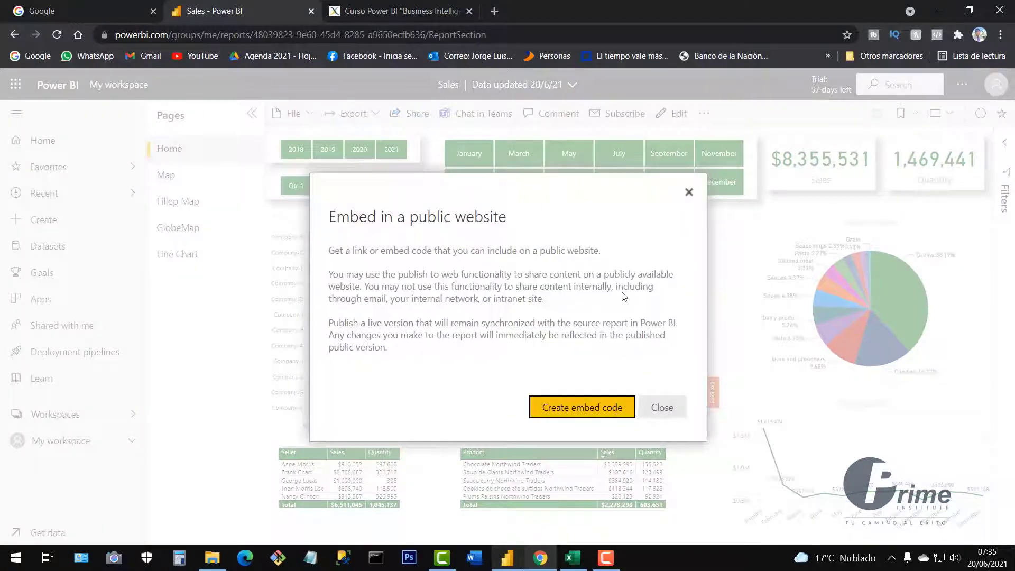
{"action": "left_click", "coordinate": [579, 412]}
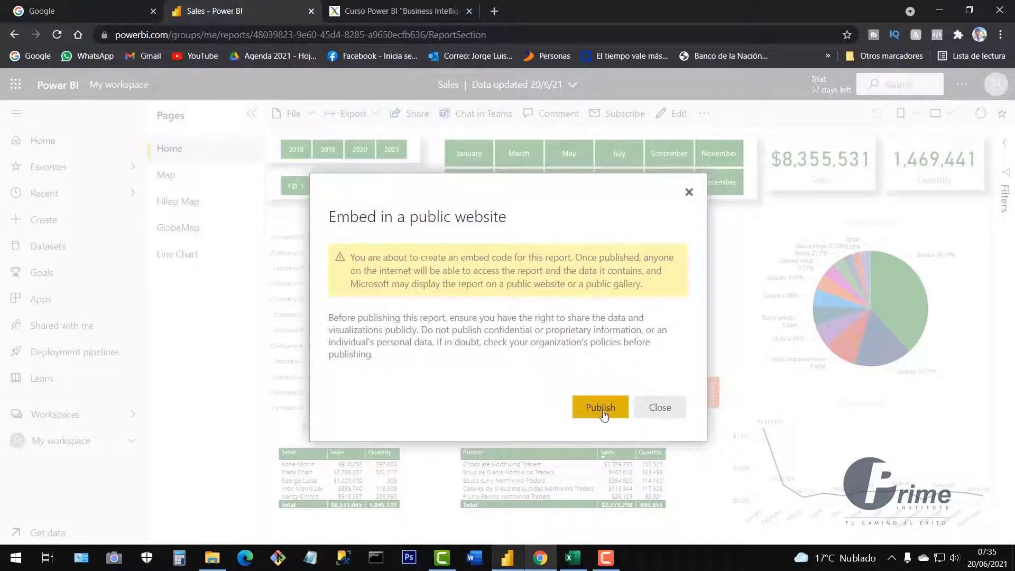
{"action": "left_click", "coordinate": [603, 417]}
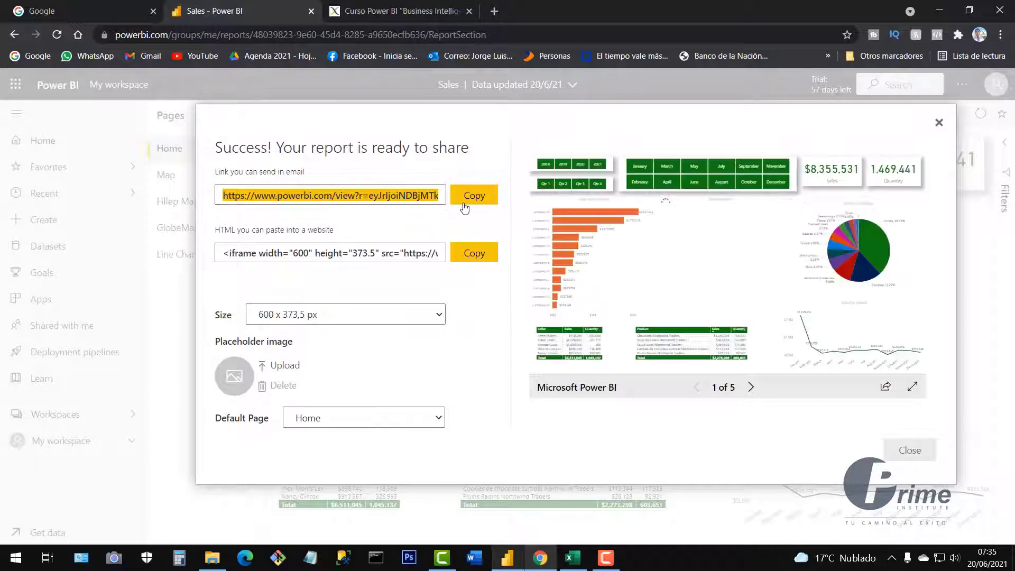
- Copy the report's public link and close the expositorestop.com tab
{"action": "left_click", "coordinate": [466, 206]}
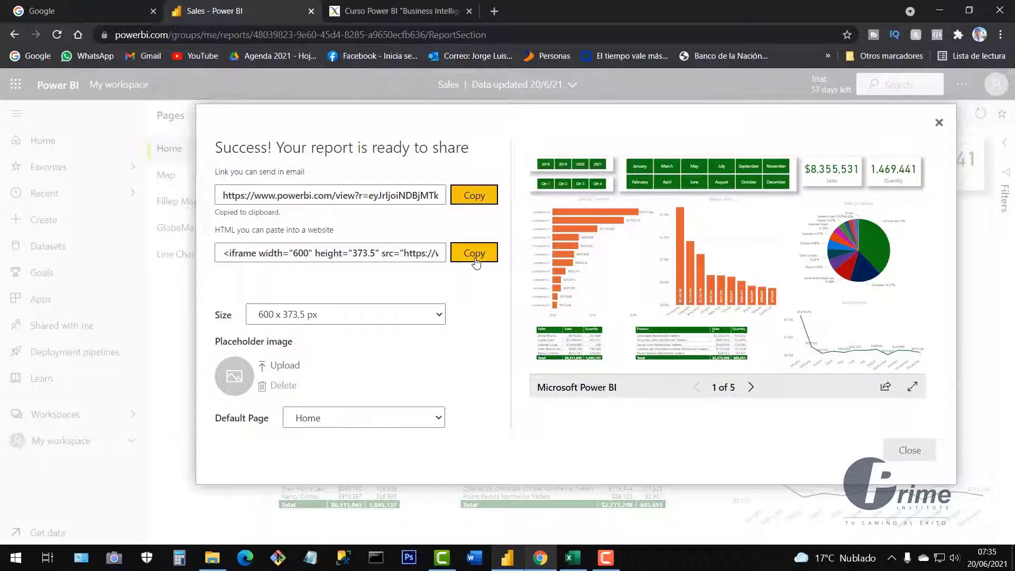
{"action": "left_click", "coordinate": [391, 13]}
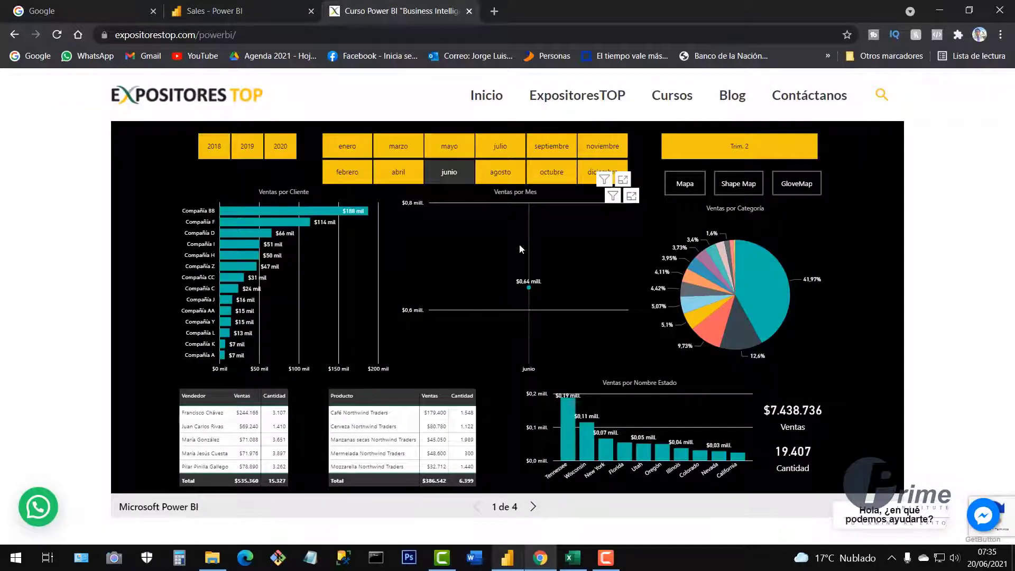
{"action": "left_click", "coordinate": [469, 11]}
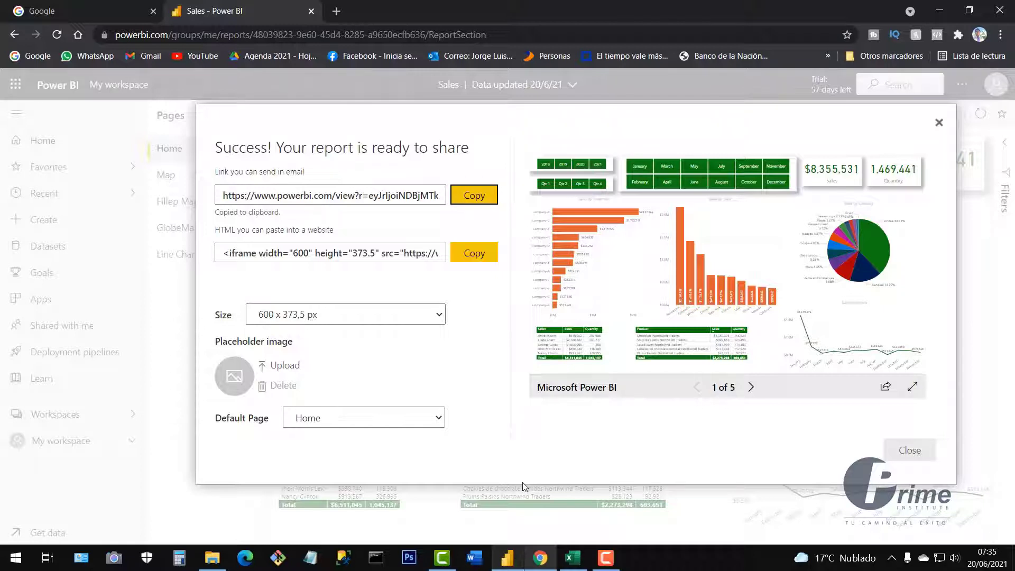
- Open the copied public report link in a new incognito window
{"action": "key", "text": "ctrl+shift+n"}
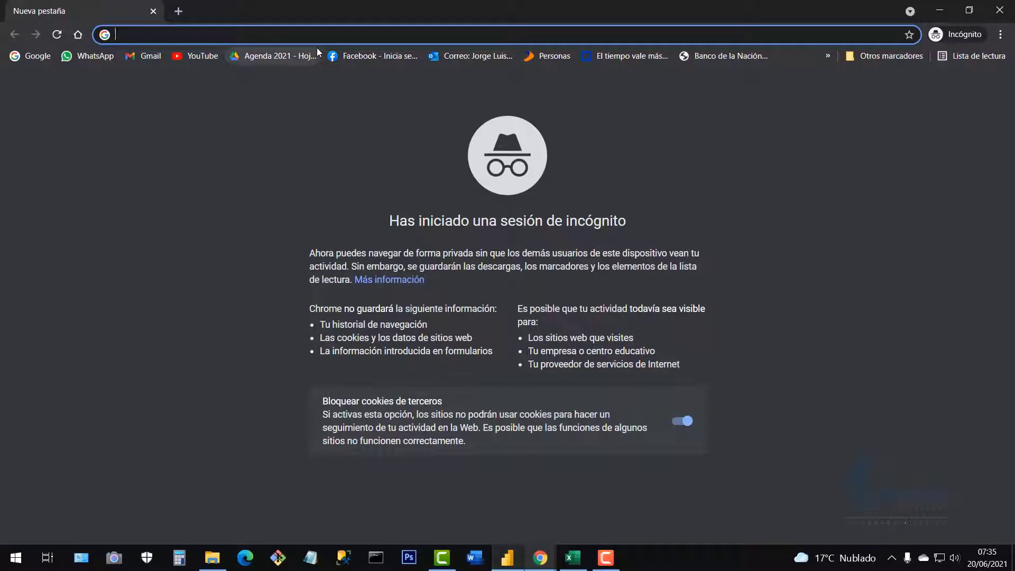
{"action": "key", "text": "ctrl+v"}
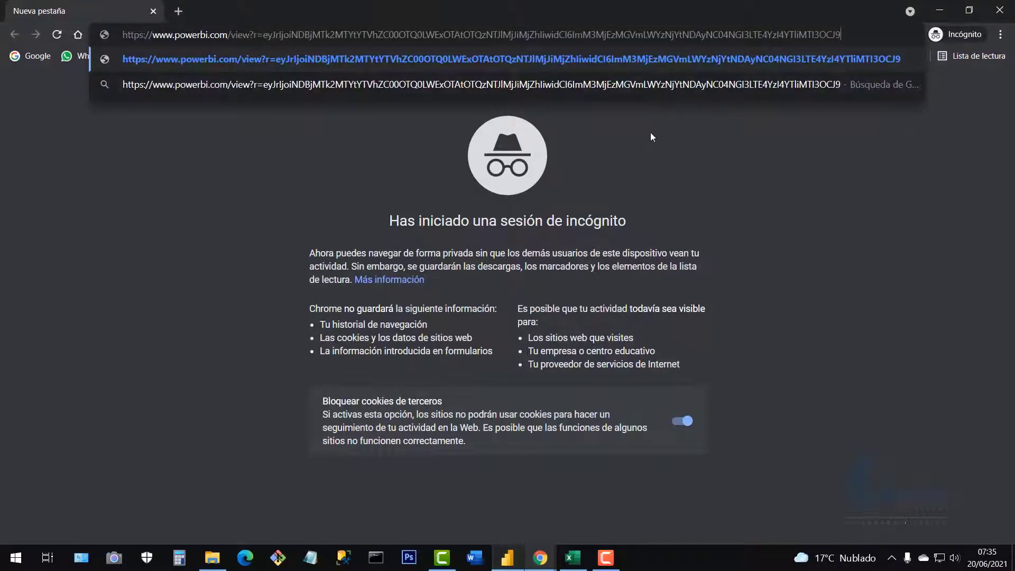
{"action": "key", "text": "Return"}
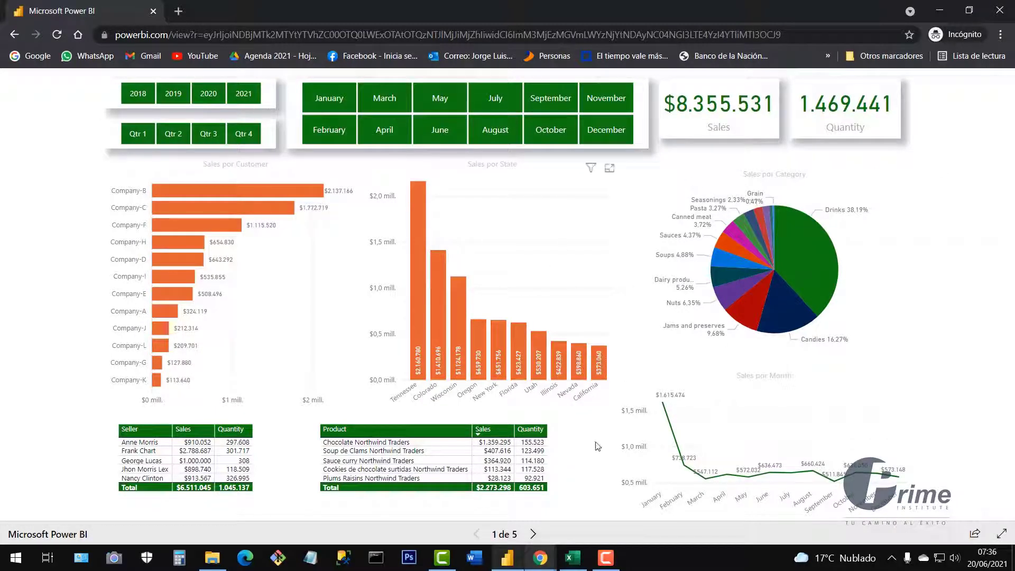
- Page through the public report's pages to check that they display correctly
{"action": "left_click", "coordinate": [532, 535]}
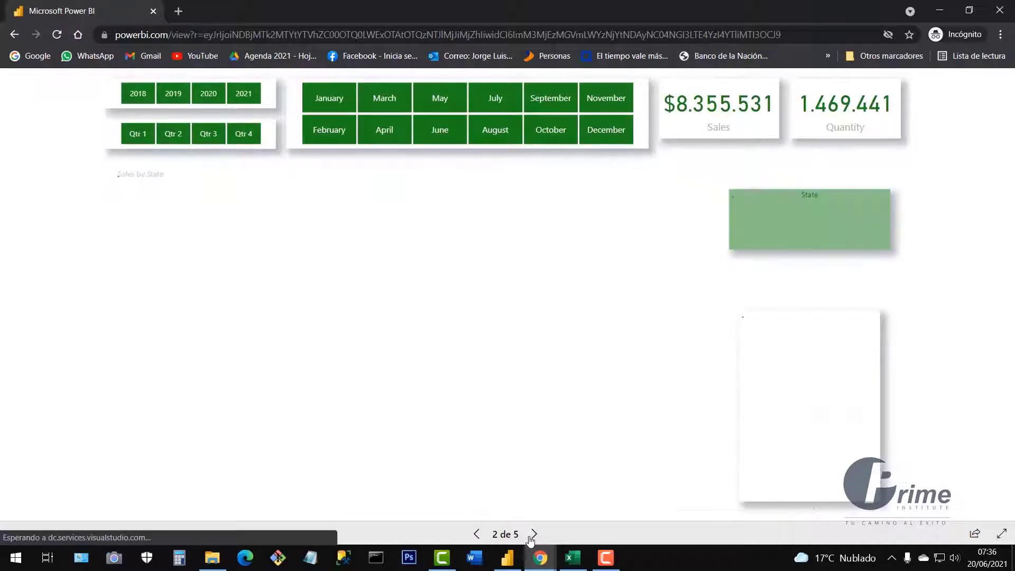
{"action": "left_click", "coordinate": [534, 535]}
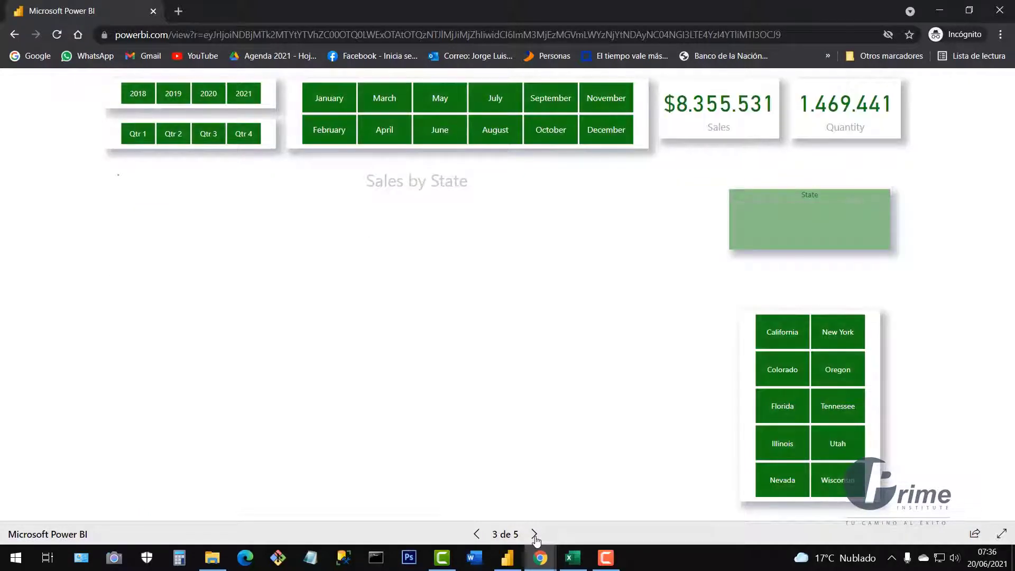
{"action": "left_click", "coordinate": [533, 535]}
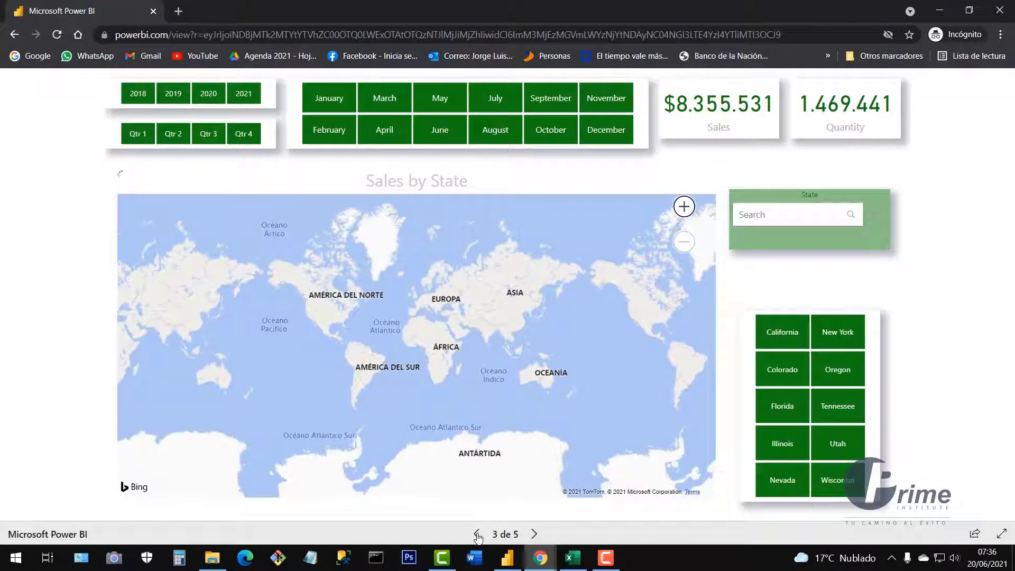
{"action": "left_click", "coordinate": [478, 535]}
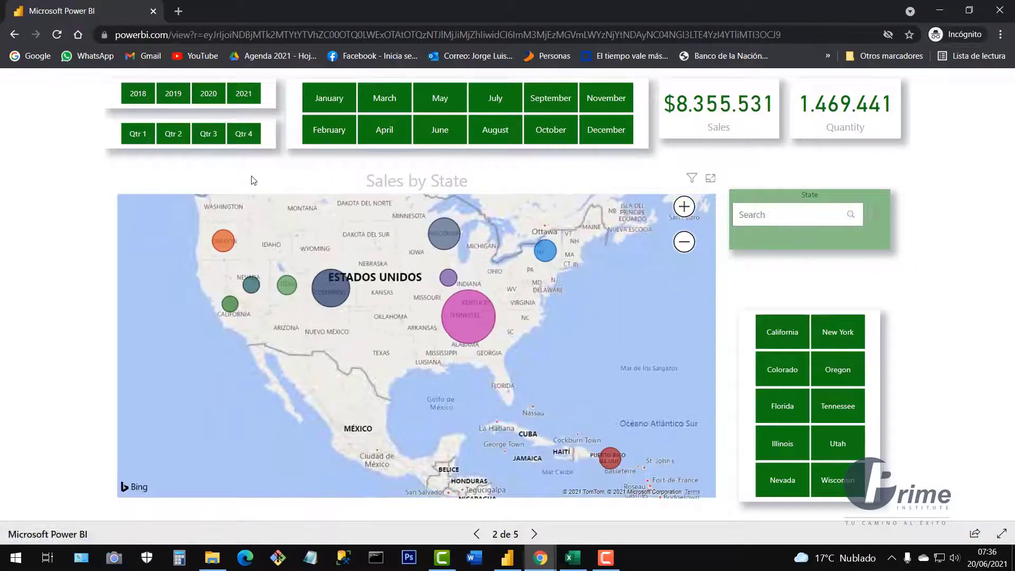
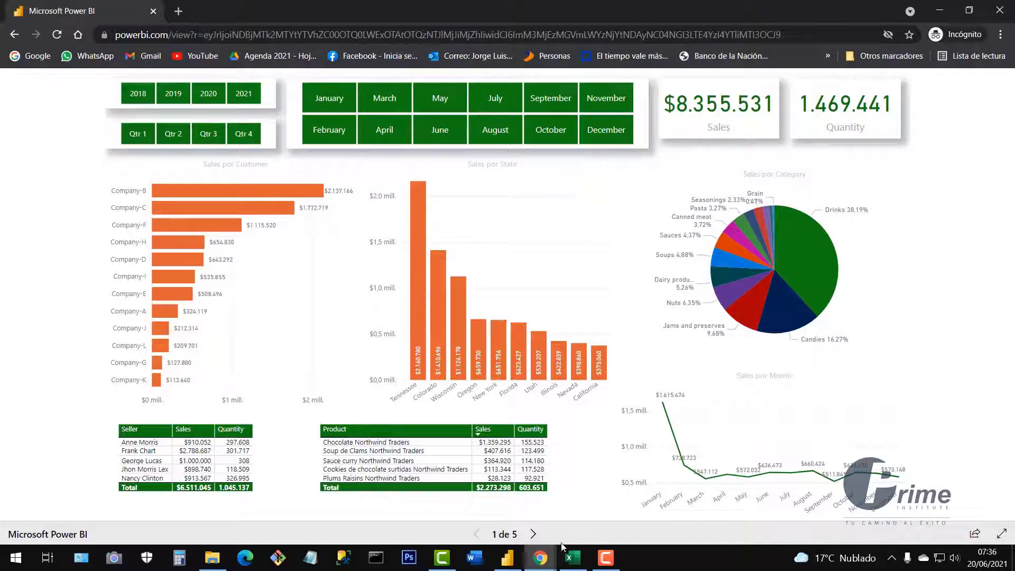
- Switch back to the browser window showing the Sales report's Publish to web dialog
{"action": "left_click", "coordinate": [516, 560]}
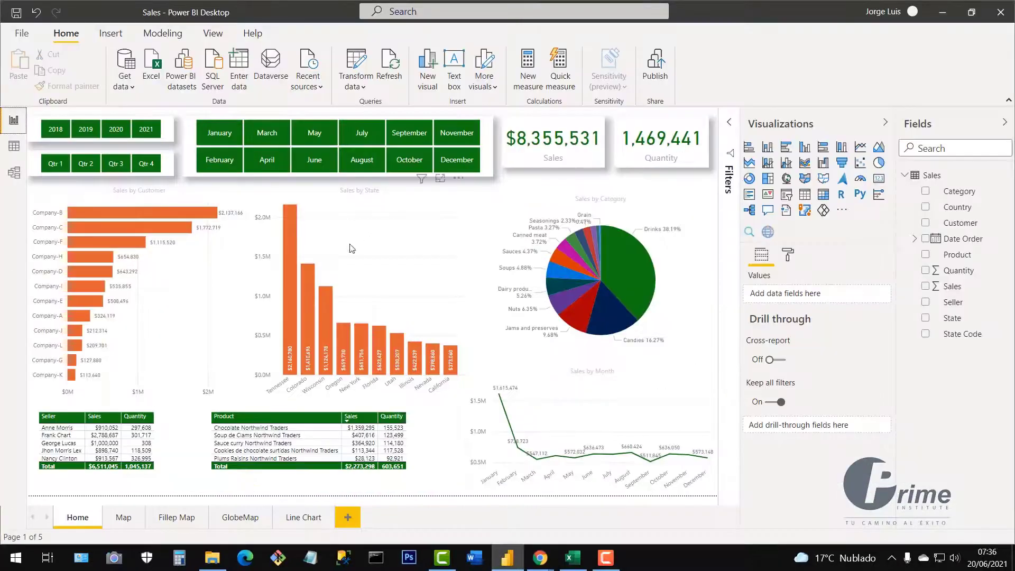
{"action": "left_click", "coordinate": [543, 565]}
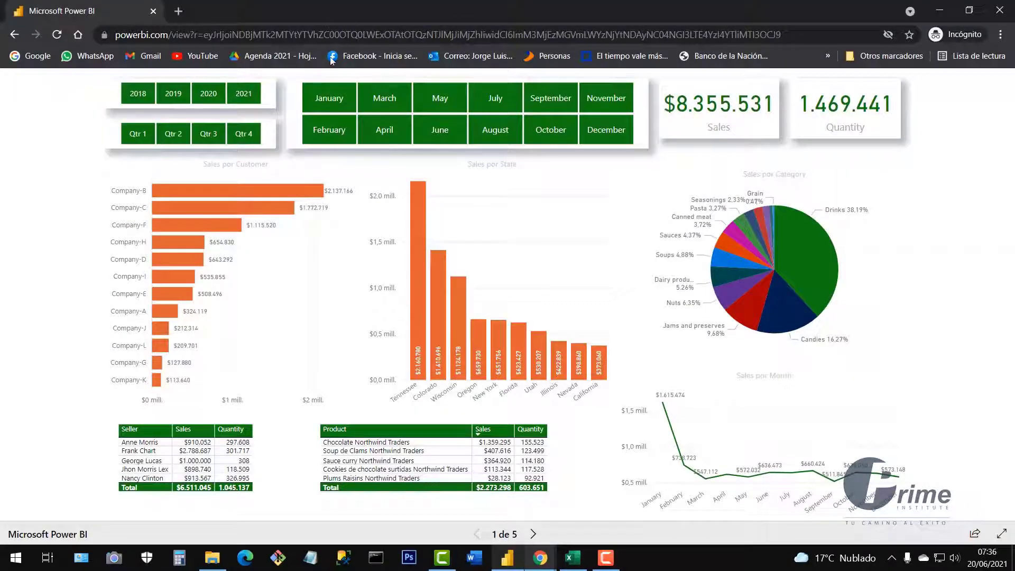
{"action": "mouse_move", "coordinate": [541, 560]}
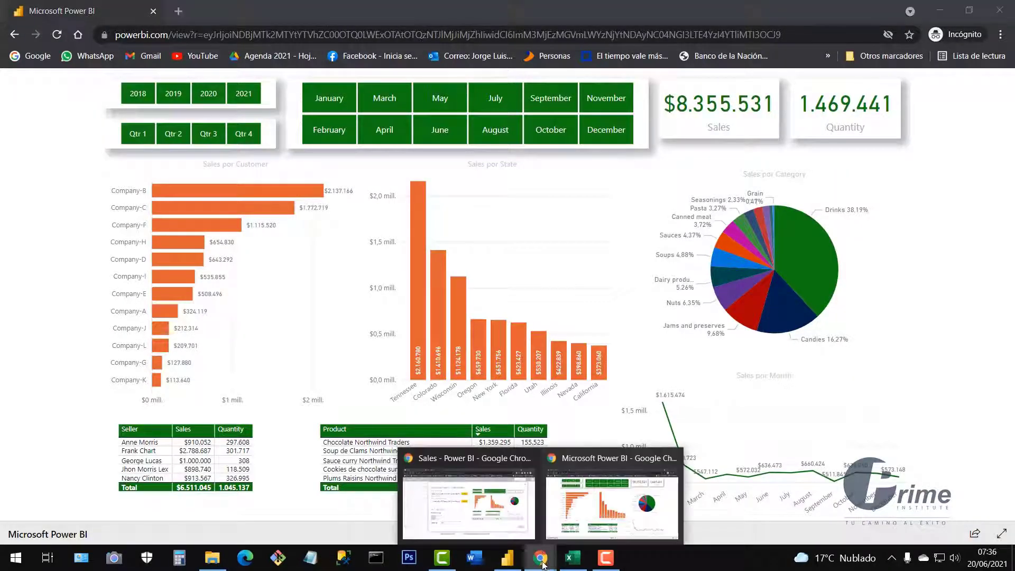
{"action": "left_click", "coordinate": [497, 515]}
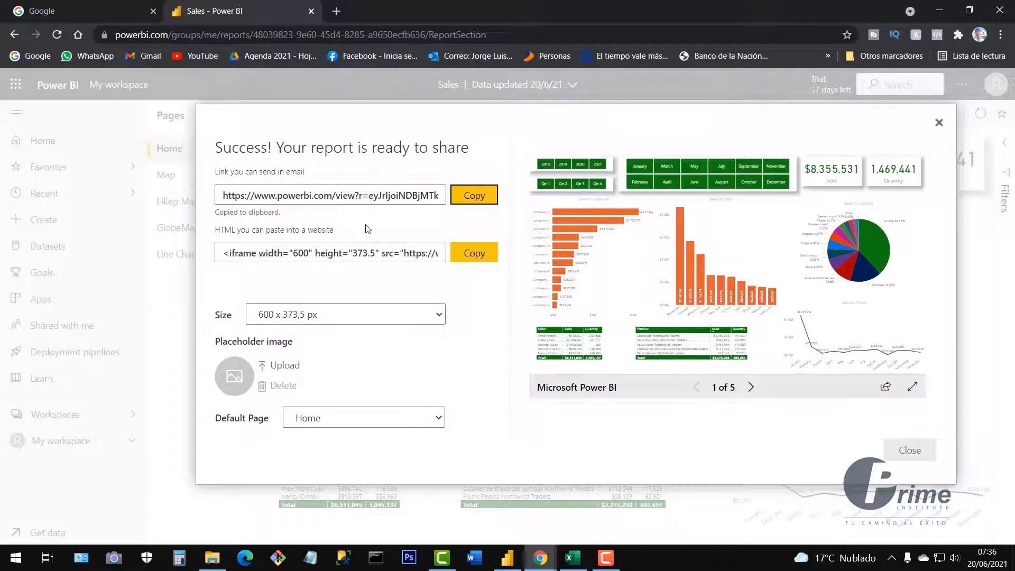
- Set the embed size to 1024 x 612 px and copy the HTML embed code
{"action": "left_click", "coordinate": [230, 255]}
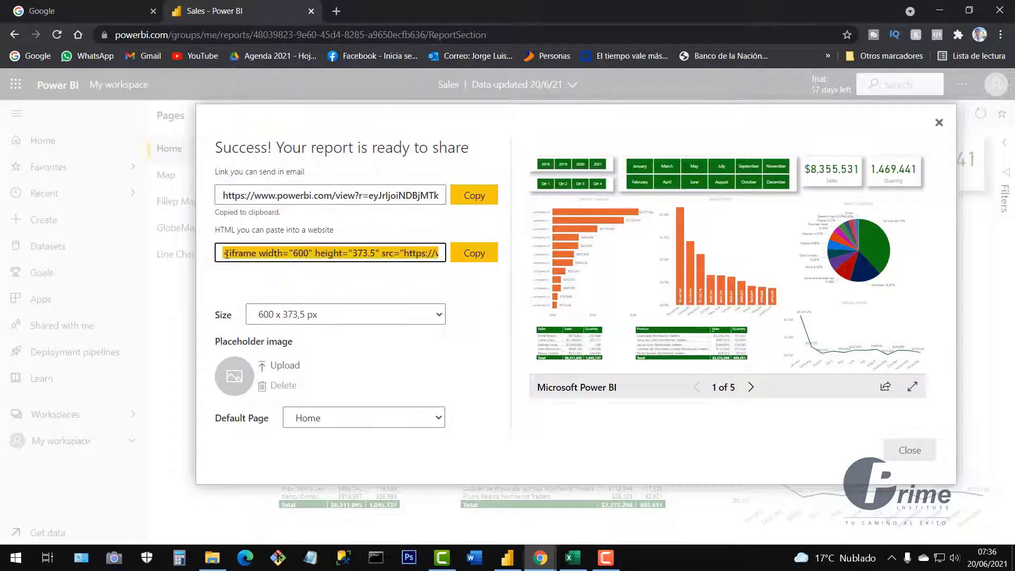
{"action": "left_click", "coordinate": [480, 261]}
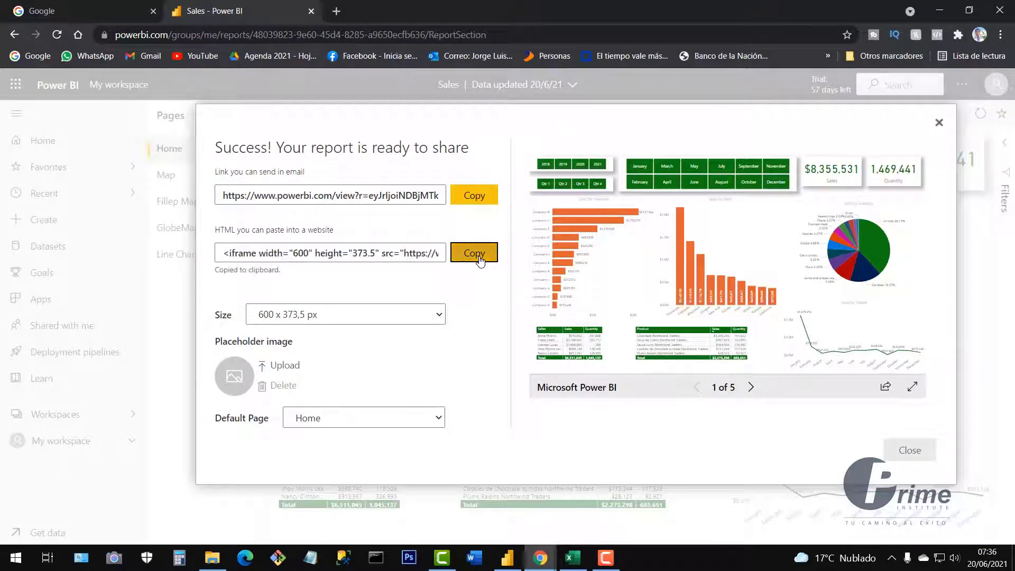
{"action": "left_click", "coordinate": [437, 315]}
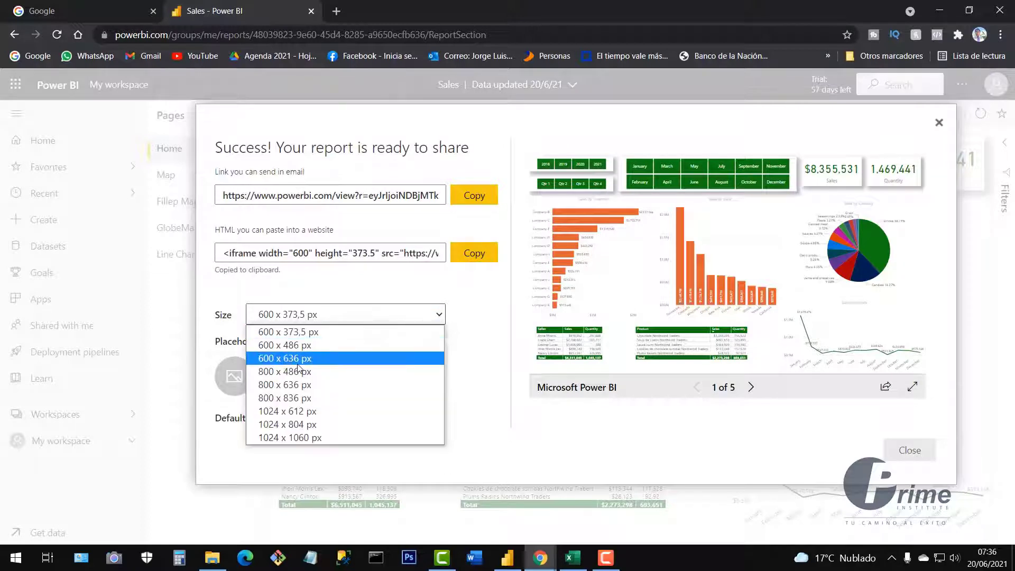
{"action": "left_click", "coordinate": [296, 413]}
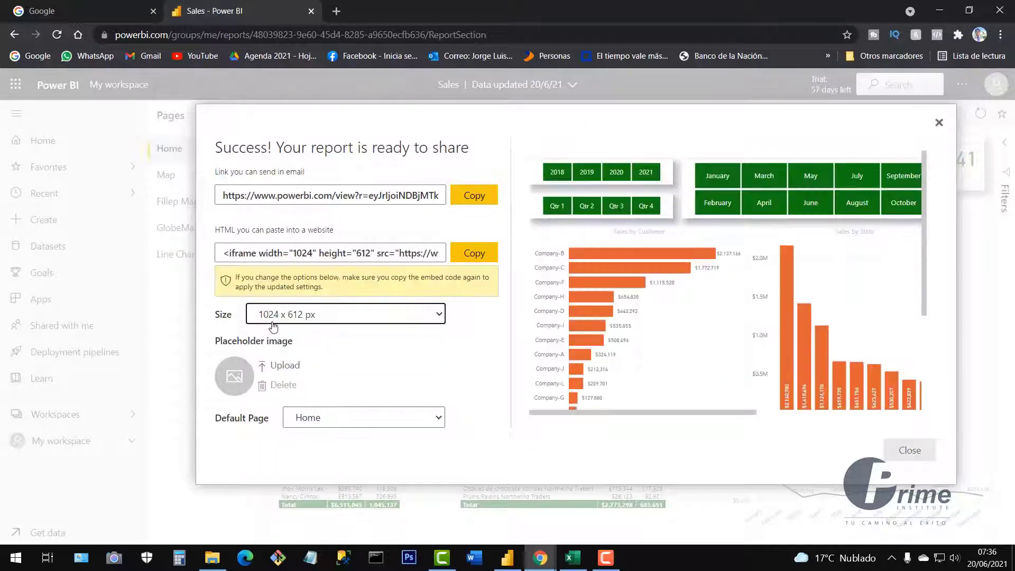
{"action": "left_click", "coordinate": [428, 315]}
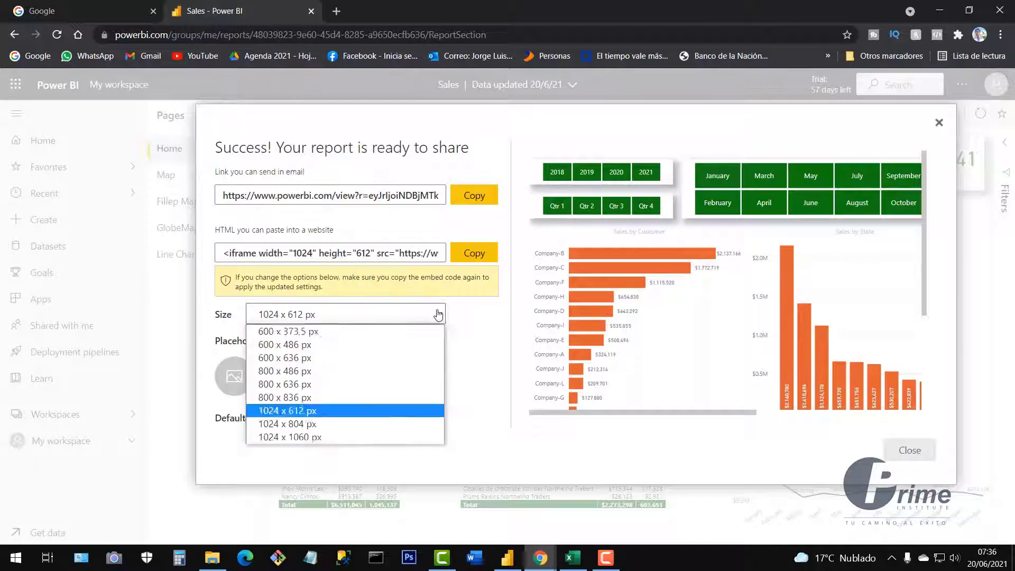
{"action": "left_click", "coordinate": [344, 439]}
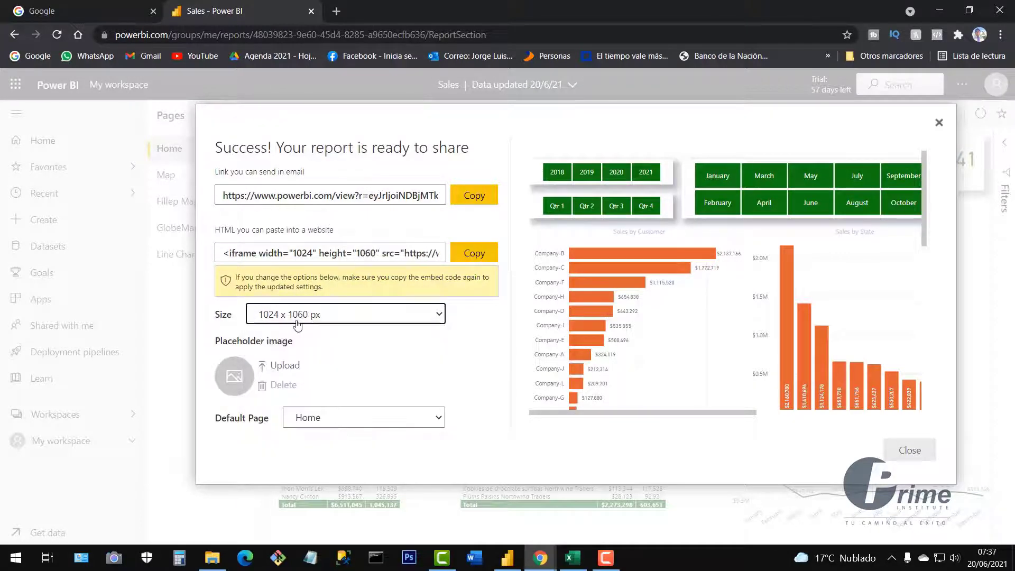
{"action": "left_click", "coordinate": [439, 315]}
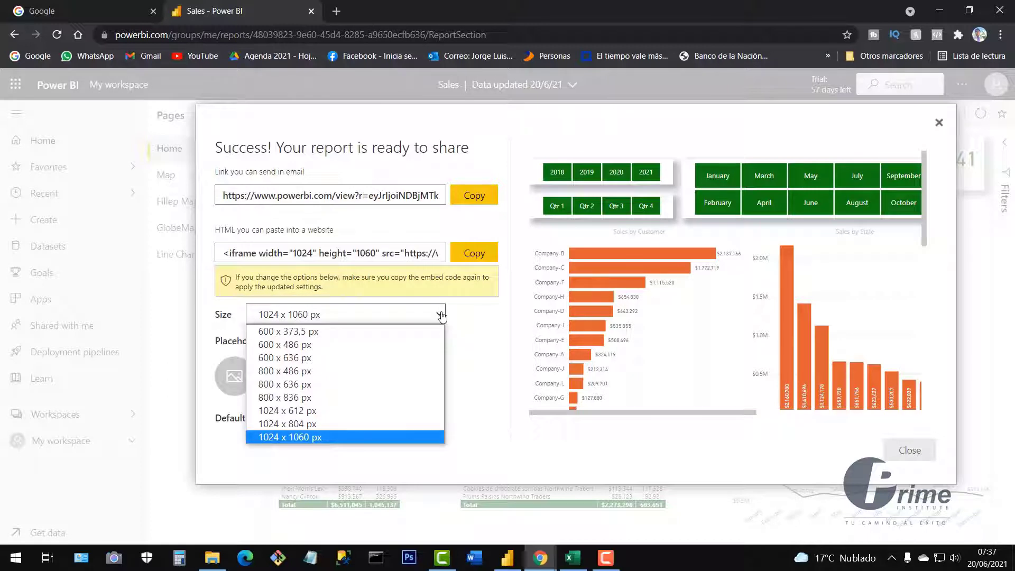
{"action": "left_click", "coordinate": [296, 411]}
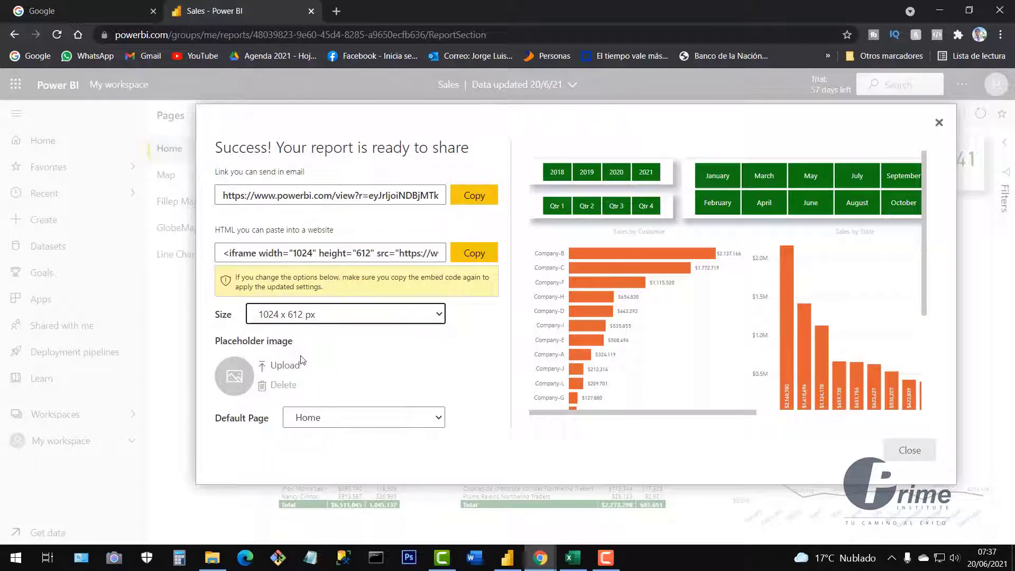
{"action": "left_click", "coordinate": [474, 253]}
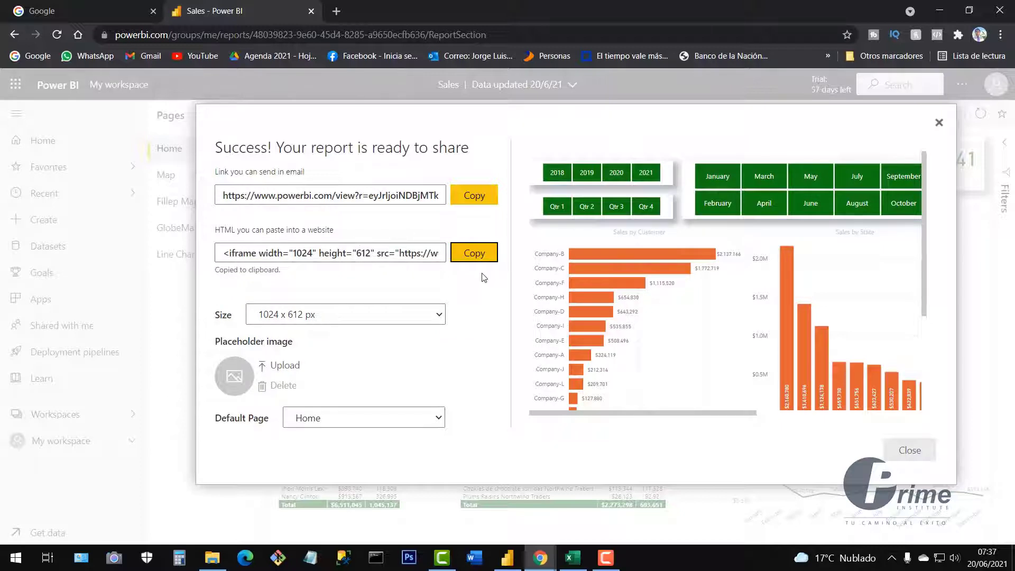
- Open expositorestop.com in a new browser tab
{"action": "left_click", "coordinate": [337, 11]}
{"action": "type", "text": "expositorestop.com"}
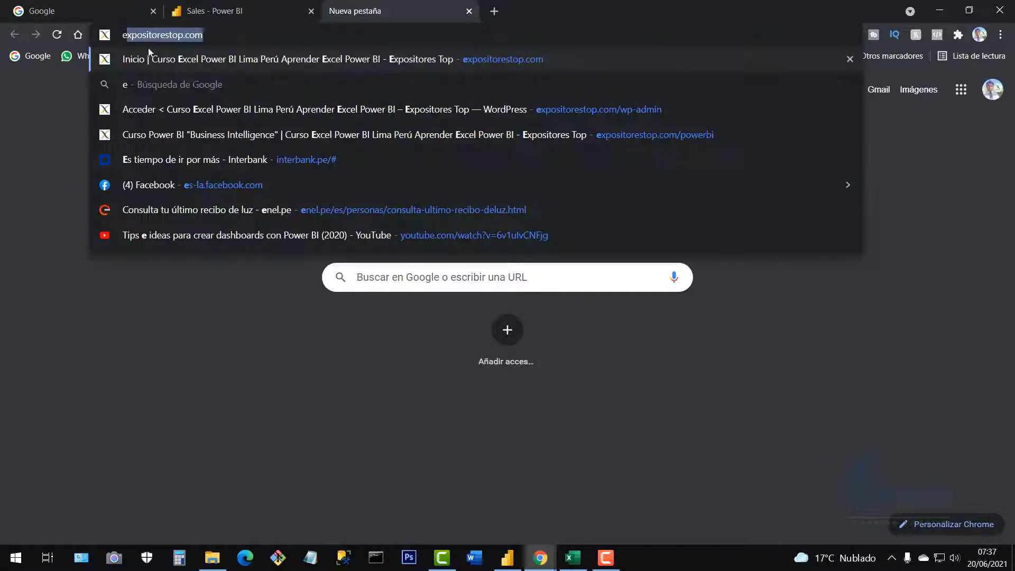
{"action": "key", "text": "Return"}
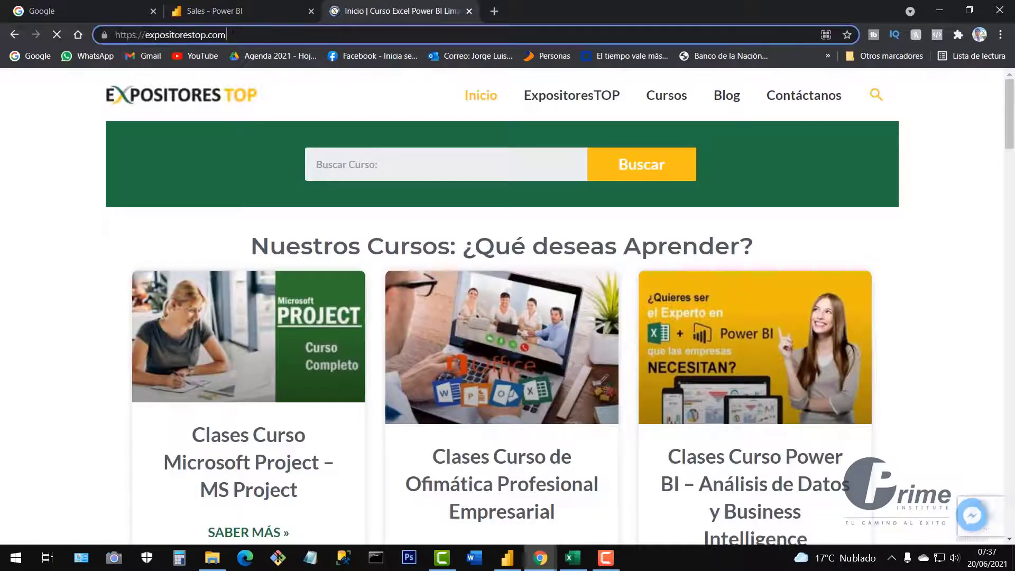
- Go to the site's /wp-admin address and log in to the WordPress dashboard
{"action": "type", "text": "/wp"}
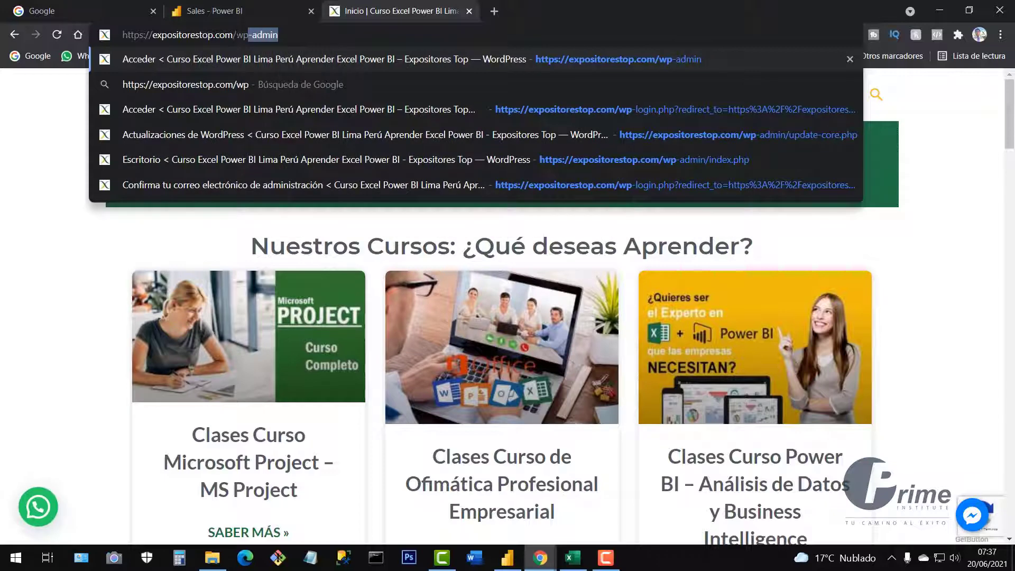
{"action": "key", "text": "Return"}
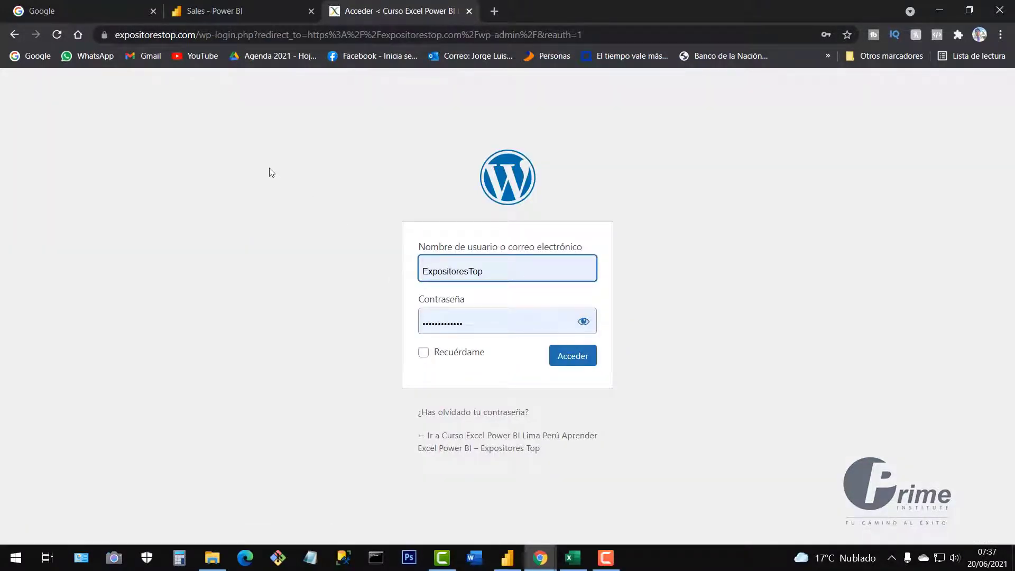
{"action": "left_click", "coordinate": [576, 357]}
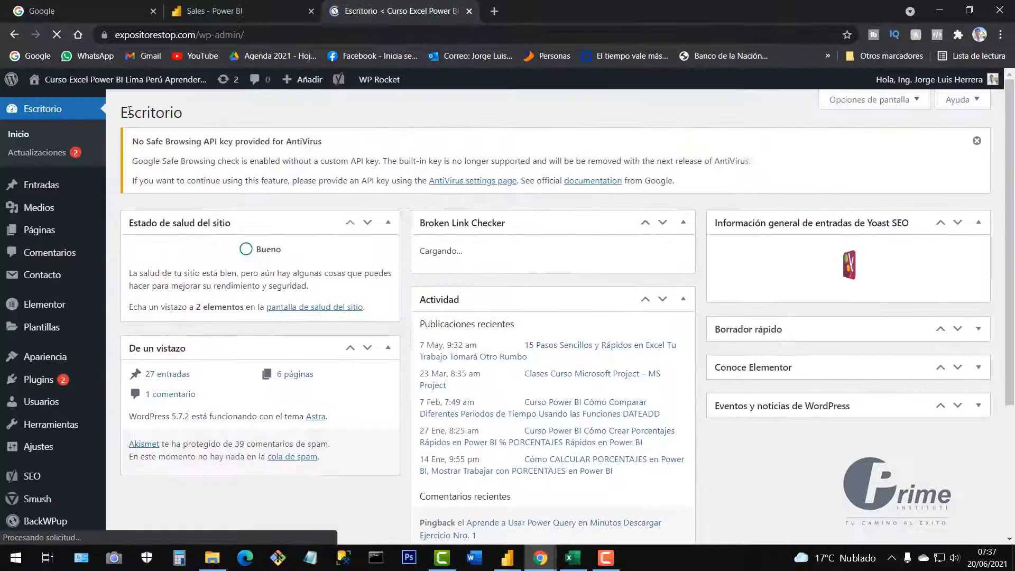
- Open the Curso Power BI "Business Intelligence" page from the pages list for editing
{"action": "mouse_move", "coordinate": [56, 182]}
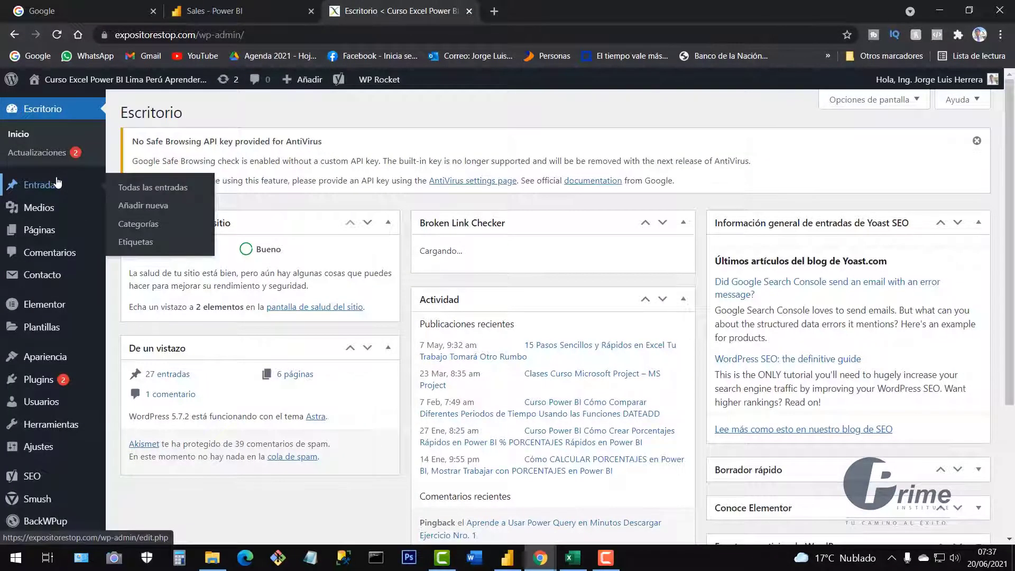
{"action": "mouse_move", "coordinate": [40, 230]}
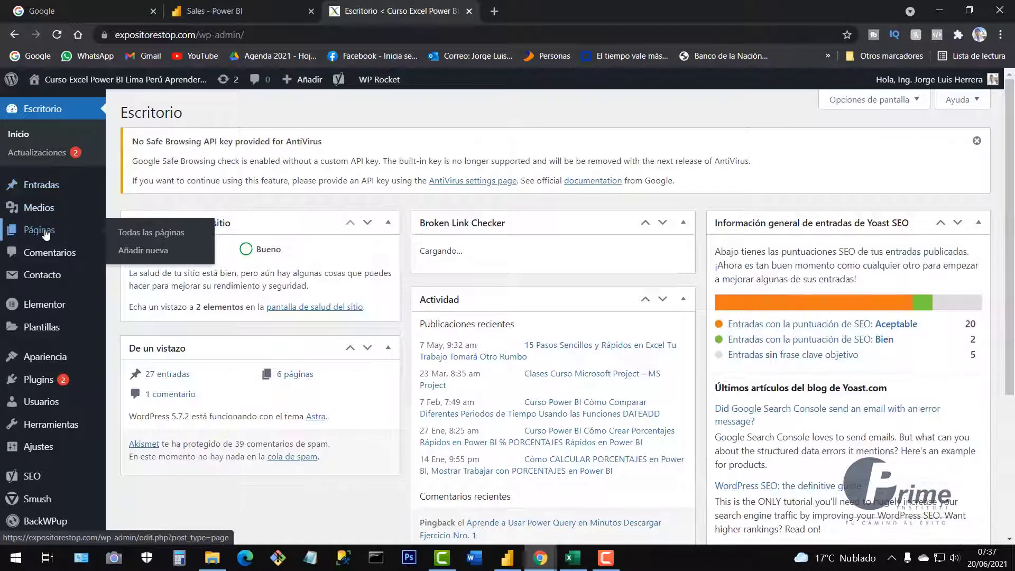
{"action": "left_click", "coordinate": [190, 236]}
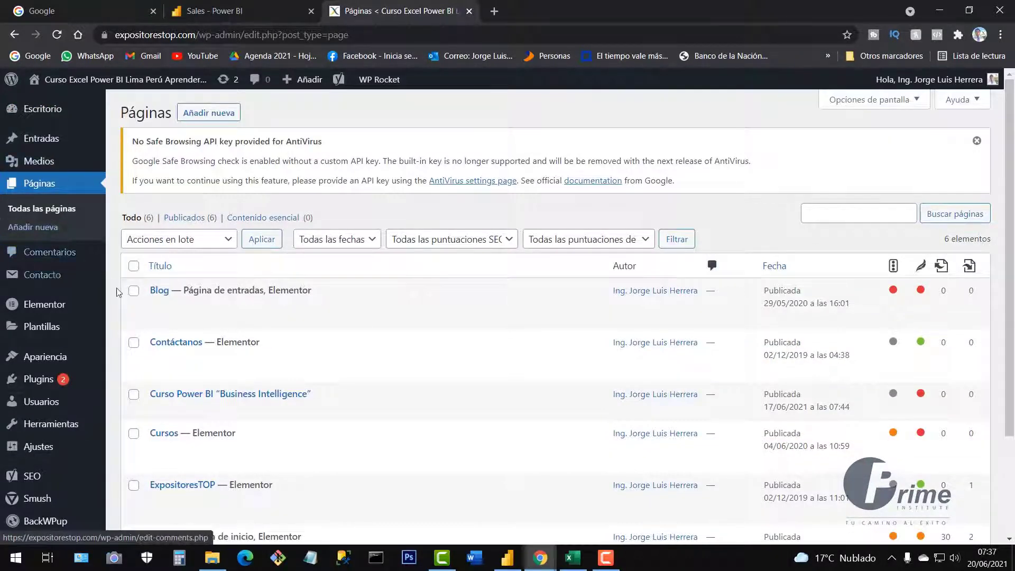
{"action": "left_click", "coordinate": [978, 140]}
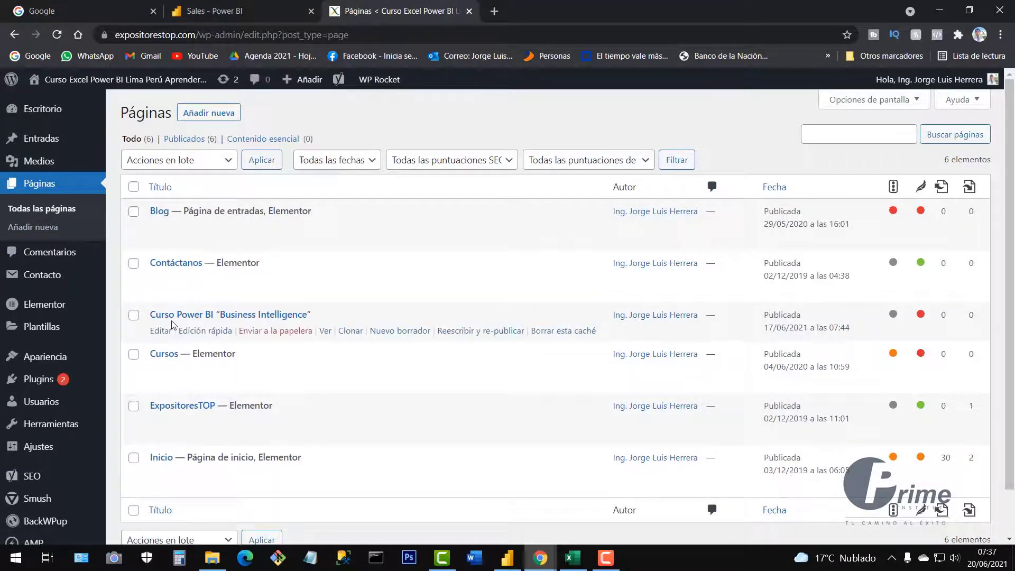
{"action": "left_click", "coordinate": [161, 333]}
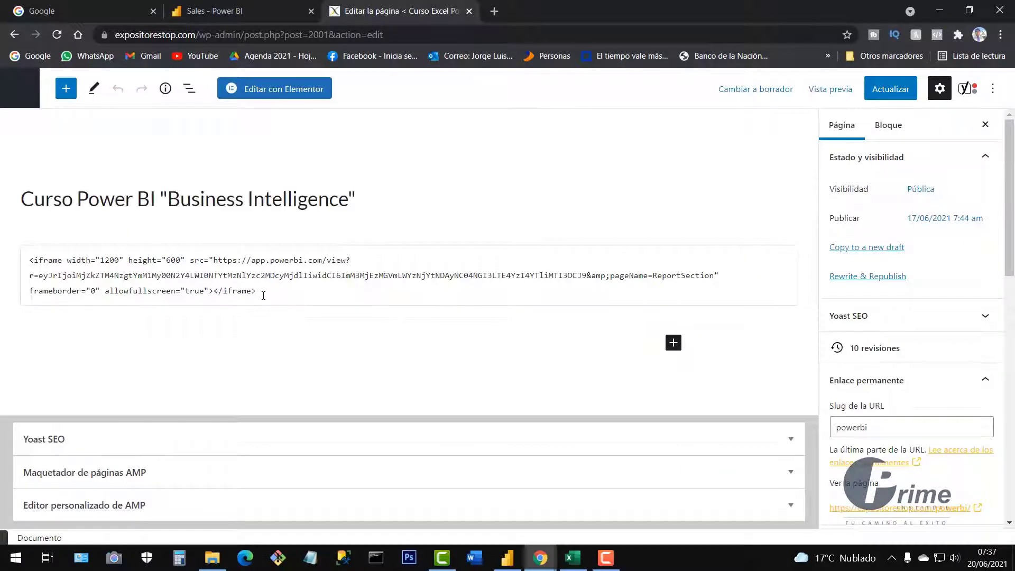
- Duplicate the custom HTML block that holds the existing Power BI iframe
{"action": "left_click_drag", "start_coordinate": [261, 295], "coordinate": [33, 260]}
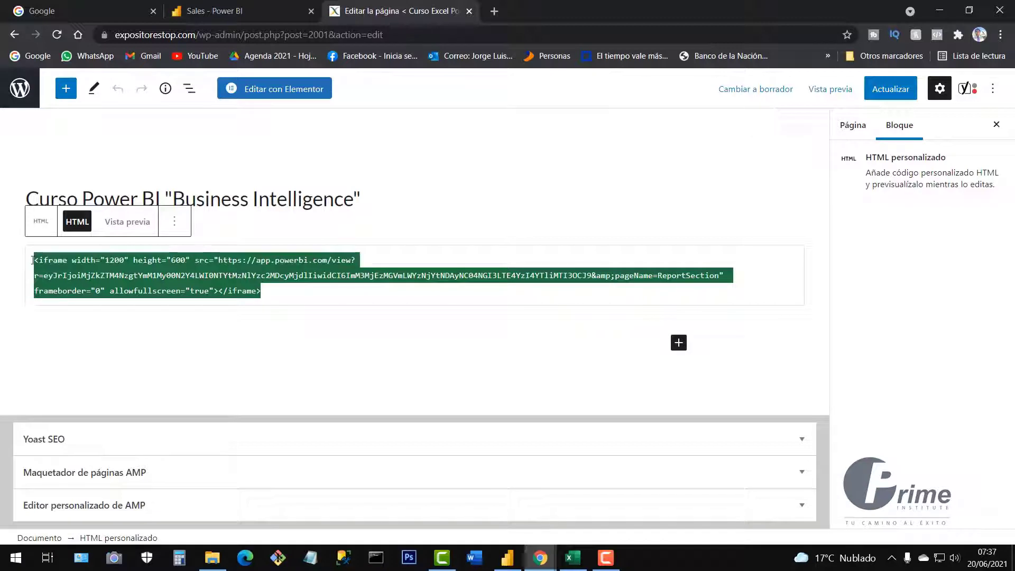
{"action": "left_click", "coordinate": [356, 331]}
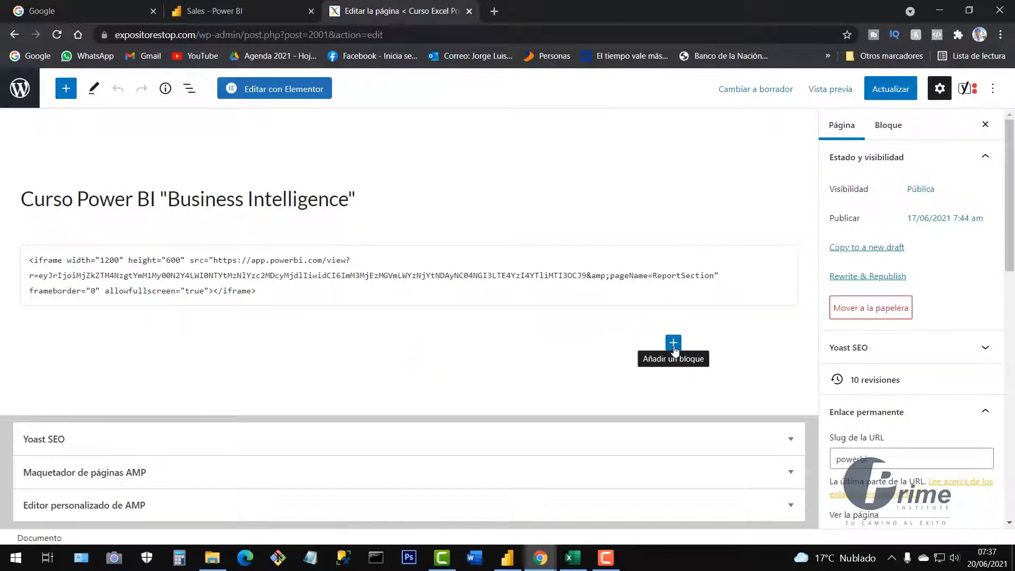
{"action": "left_click", "coordinate": [601, 261]}
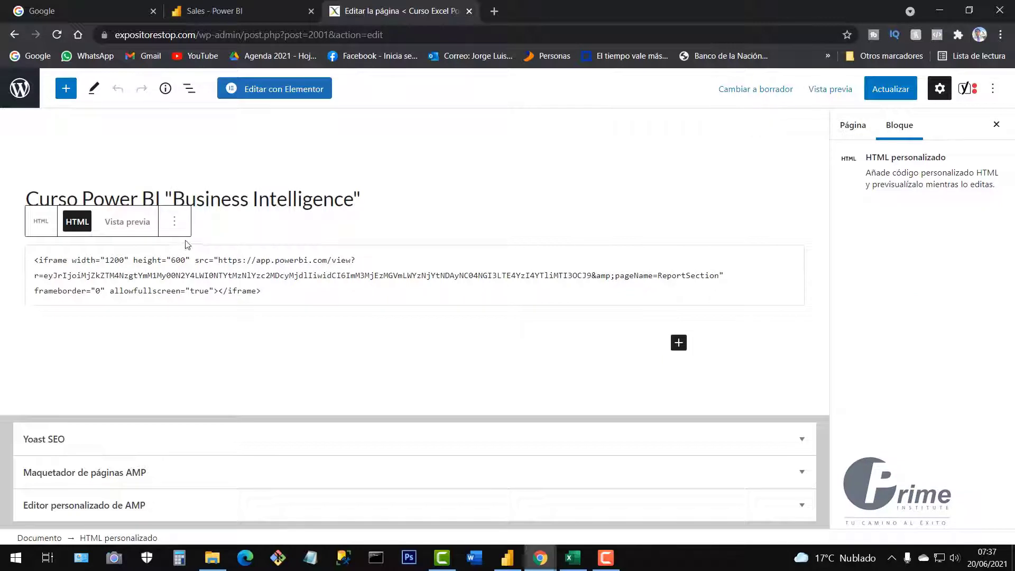
{"action": "left_click", "coordinate": [174, 222]}
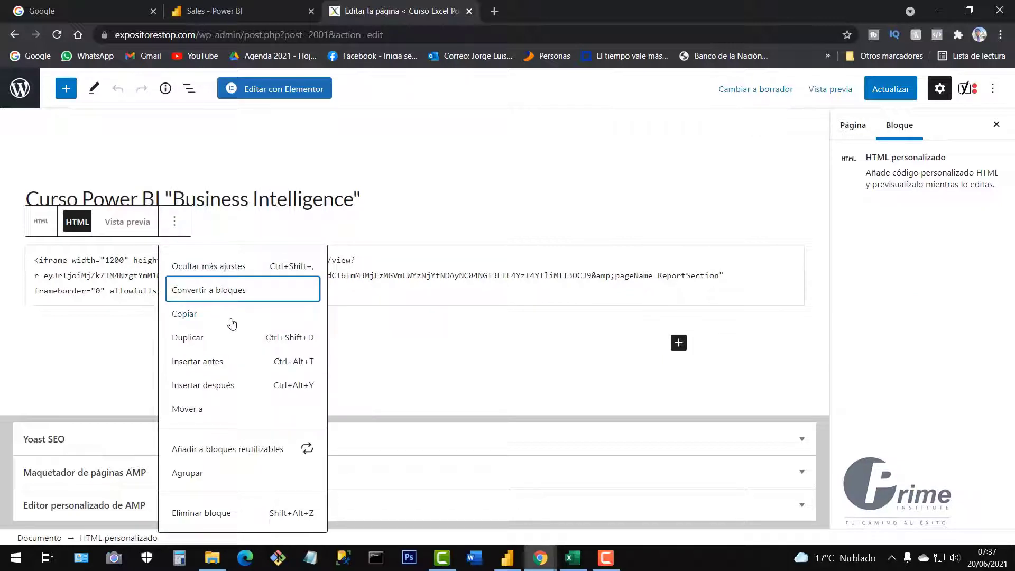
{"action": "left_click", "coordinate": [206, 344]}
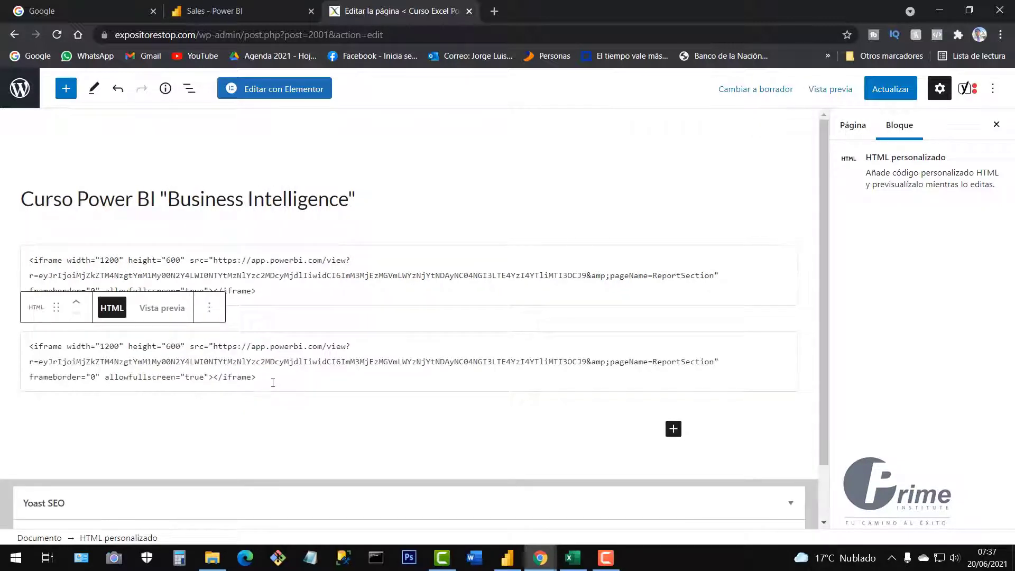
- Replace the duplicated block's code with the copied embed code and update the page
{"action": "left_click_drag", "start_coordinate": [254, 377], "coordinate": [29, 346]}
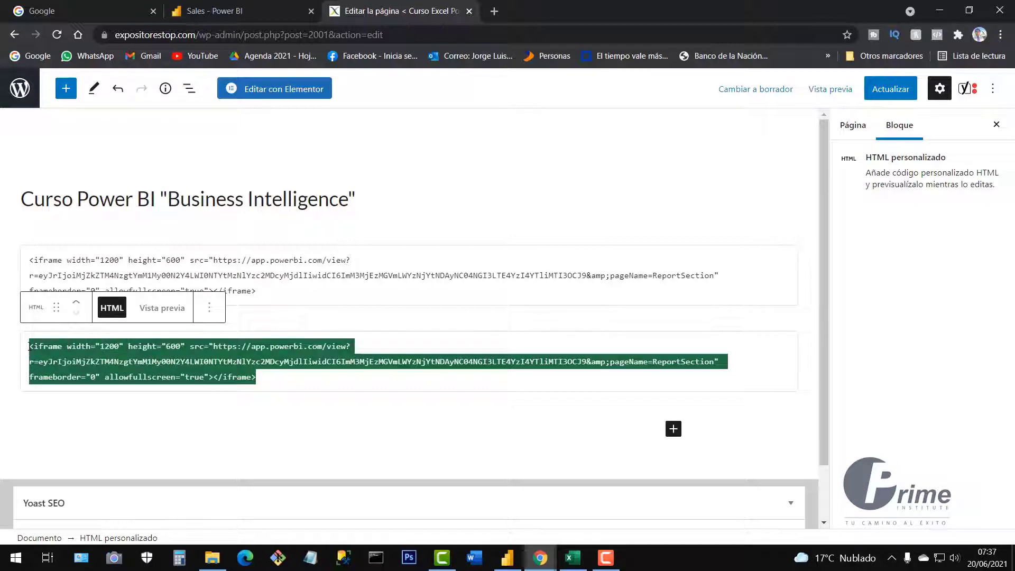
{"action": "key", "text": "ctrl+v"}
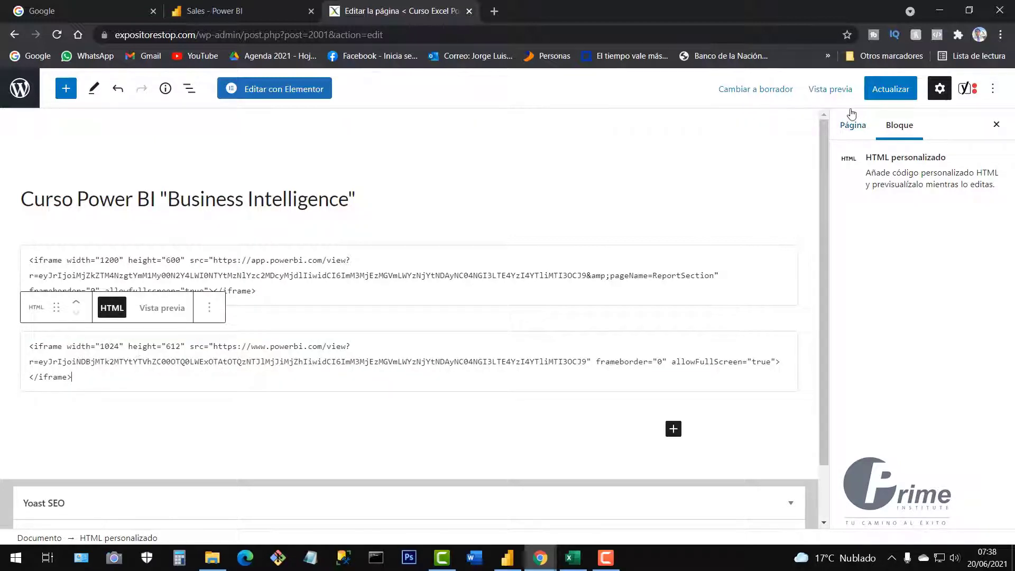
{"action": "left_click", "coordinate": [891, 89]}
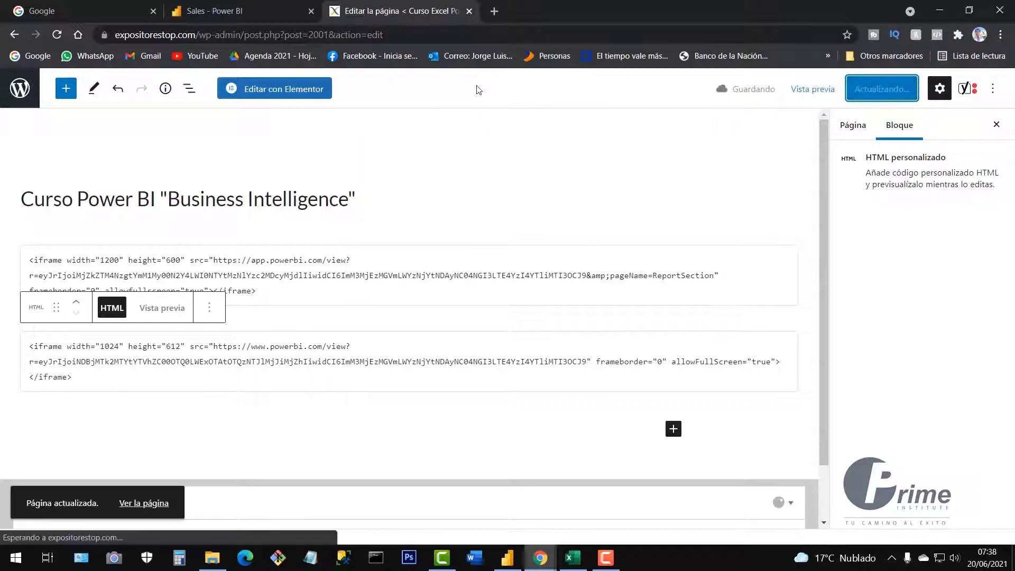
- Open the public course page expositorestop.com/powerbi in a new browser tab
{"action": "left_click", "coordinate": [495, 11]}
{"action": "type", "text": "e"}
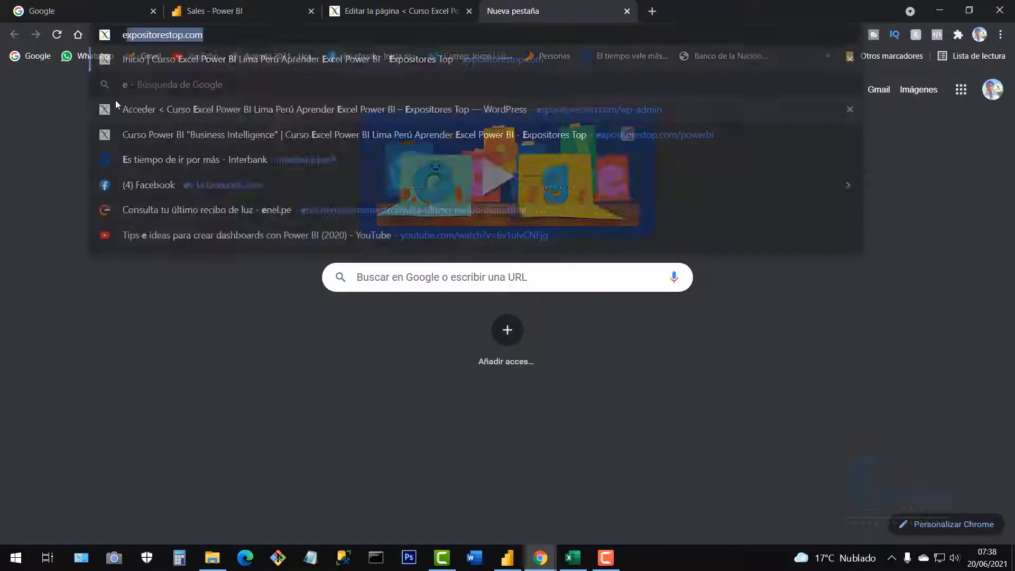
{"action": "type", "text": "xp"}
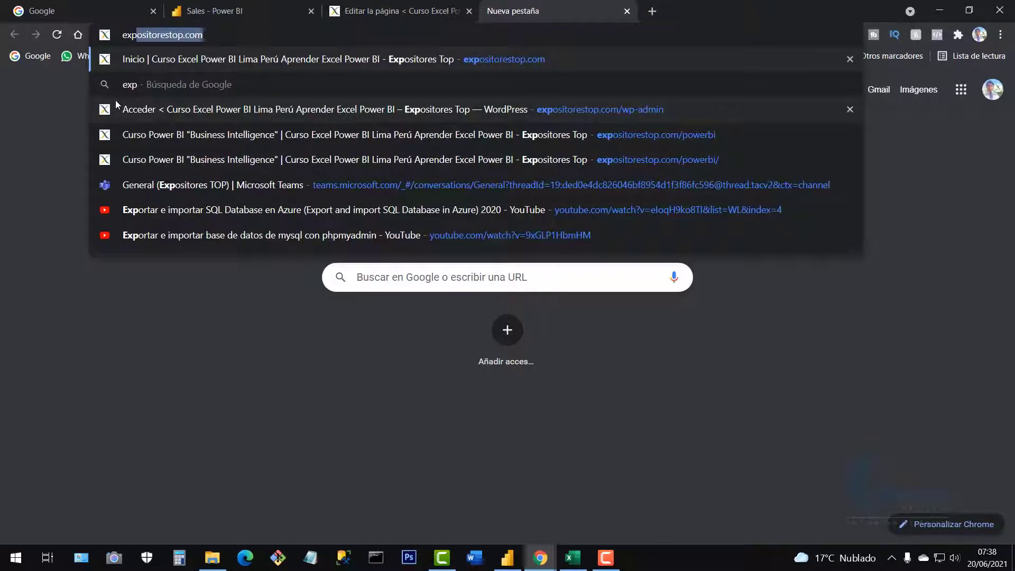
{"action": "left_click", "coordinate": [217, 34]}
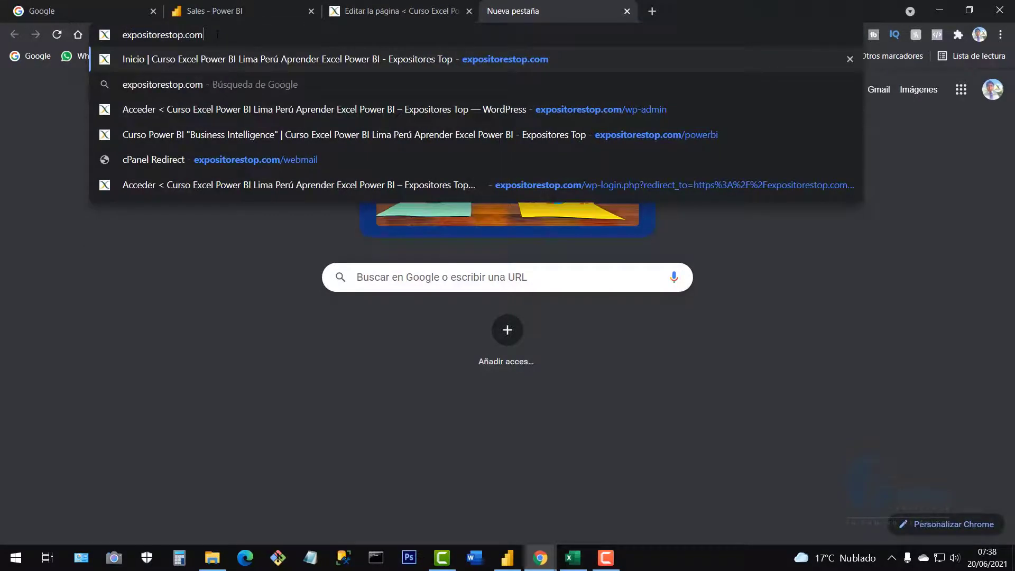
{"action": "type", "text": "/wp"}
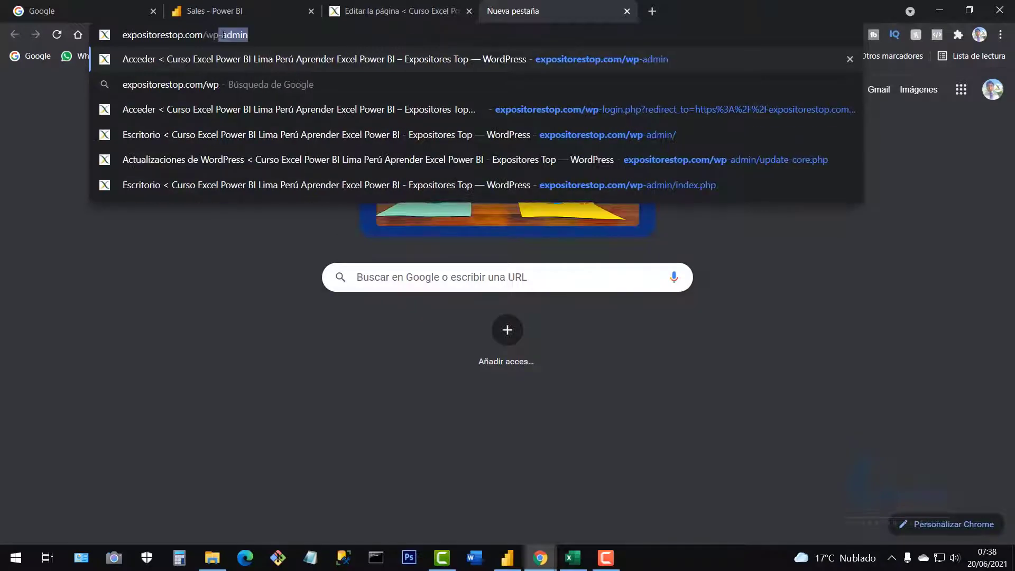
{"action": "key", "text": "BackSpace"}
{"action": "key", "text": "BackSpace"}
{"action": "key", "text": "BackSpace"}
{"action": "type", "text": "powerb"}
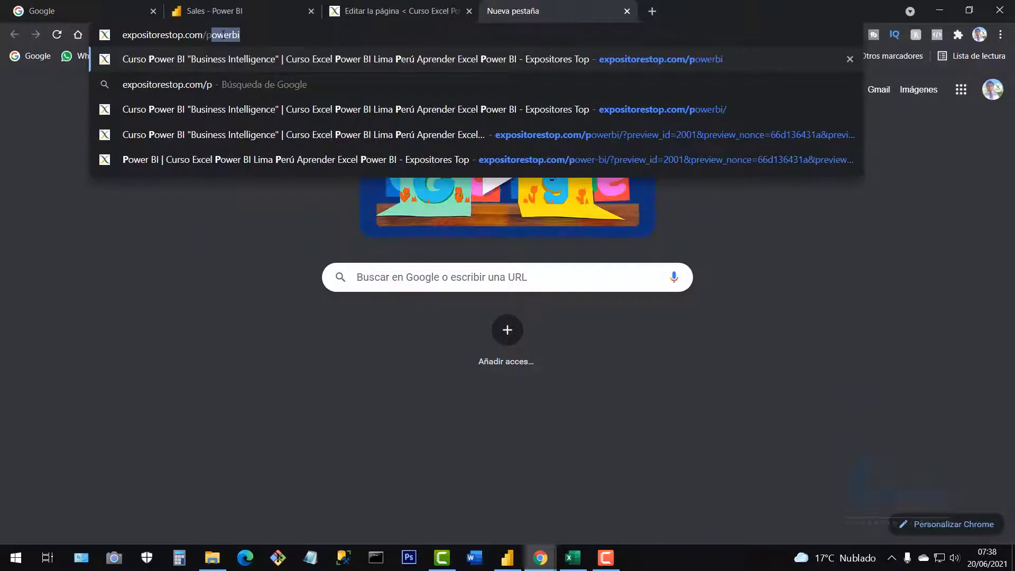
{"action": "key", "text": "Return"}
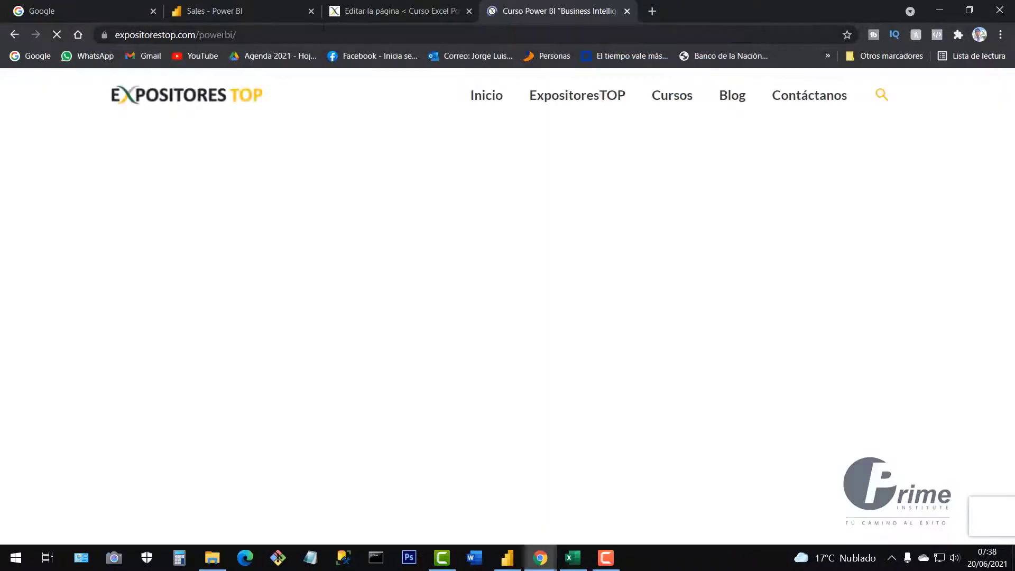
- Update the edited course page again and reload the public page to check the embedded reports
{"action": "left_click", "coordinate": [364, 16]}
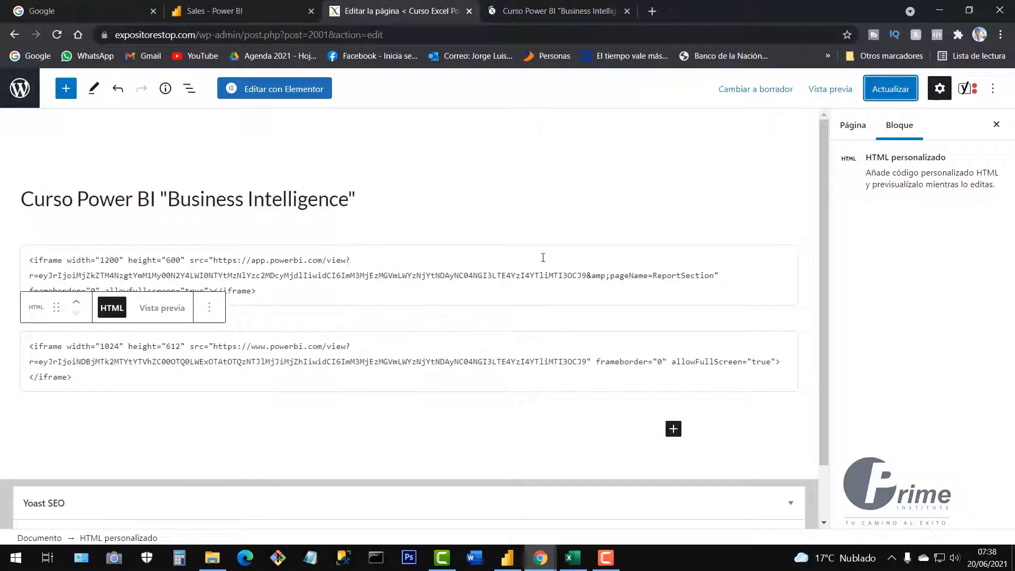
{"action": "left_click", "coordinate": [880, 100]}
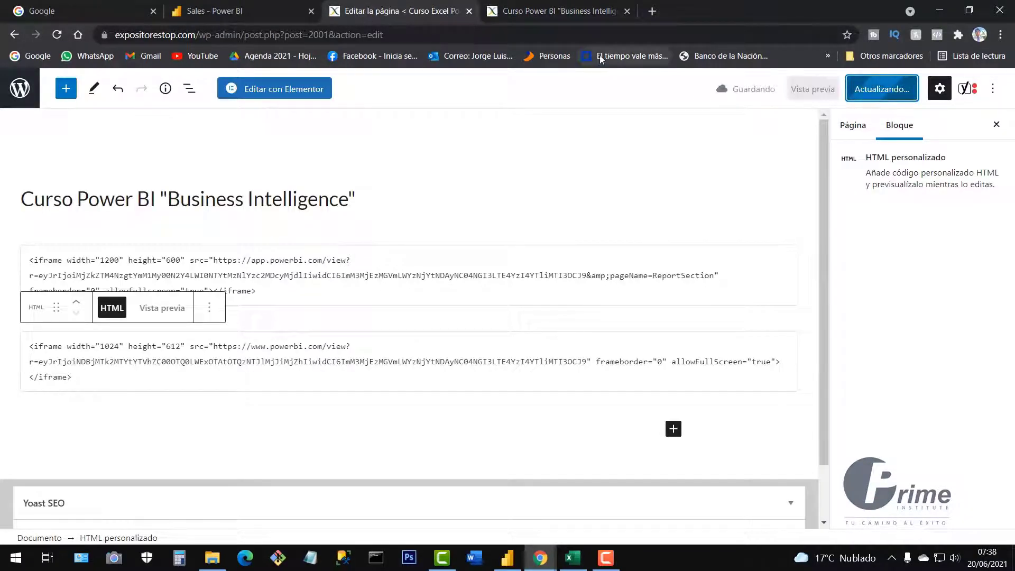
{"action": "left_click", "coordinate": [545, 13]}
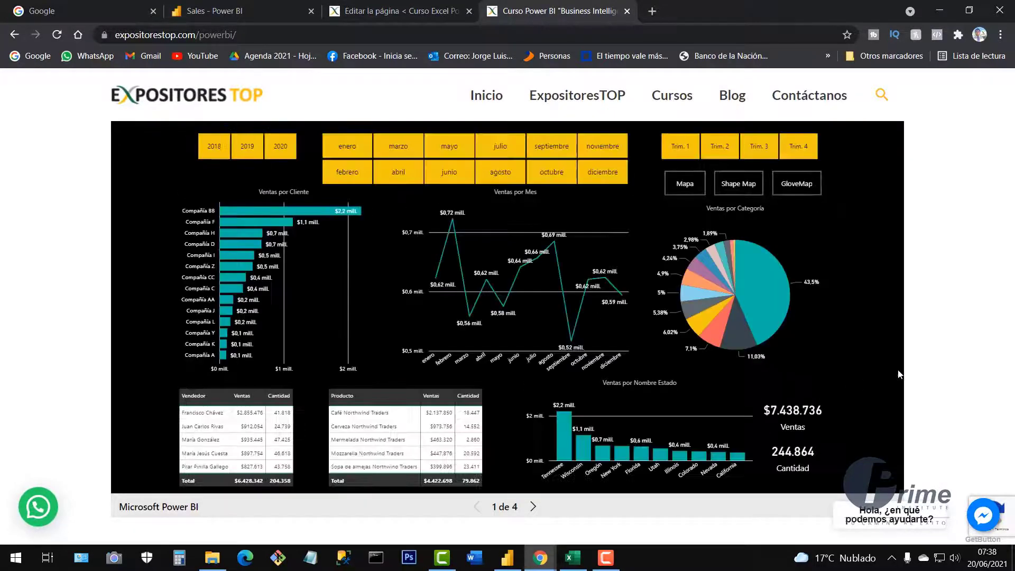
{"action": "left_click", "coordinate": [58, 41]}
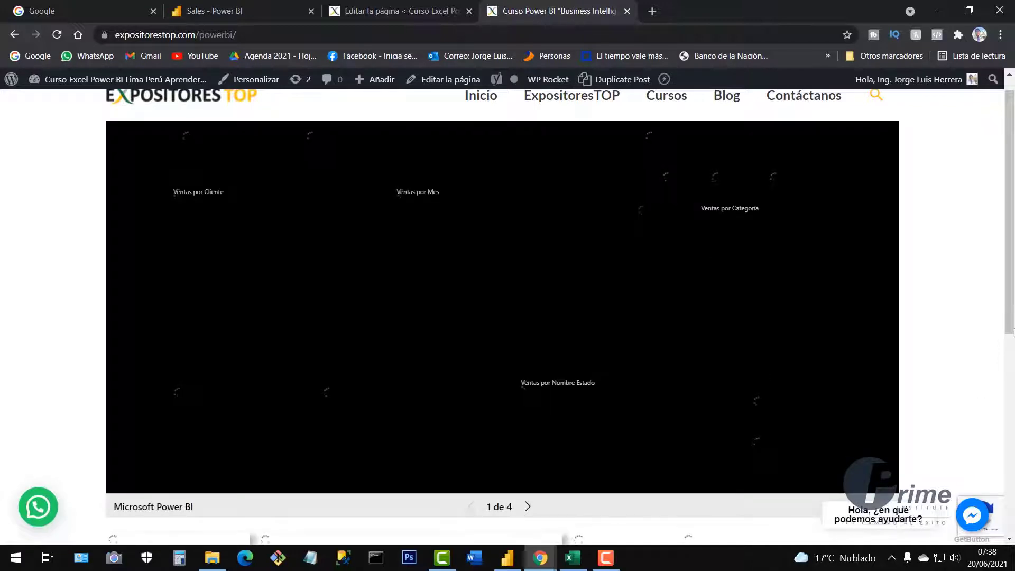
{"action": "scroll", "coordinate": [997, 382], "scroll_direction": "down", "scroll_amount": 4}
{"action": "scroll", "coordinate": [560, 316], "scroll_direction": "down", "scroll_amount": 4}
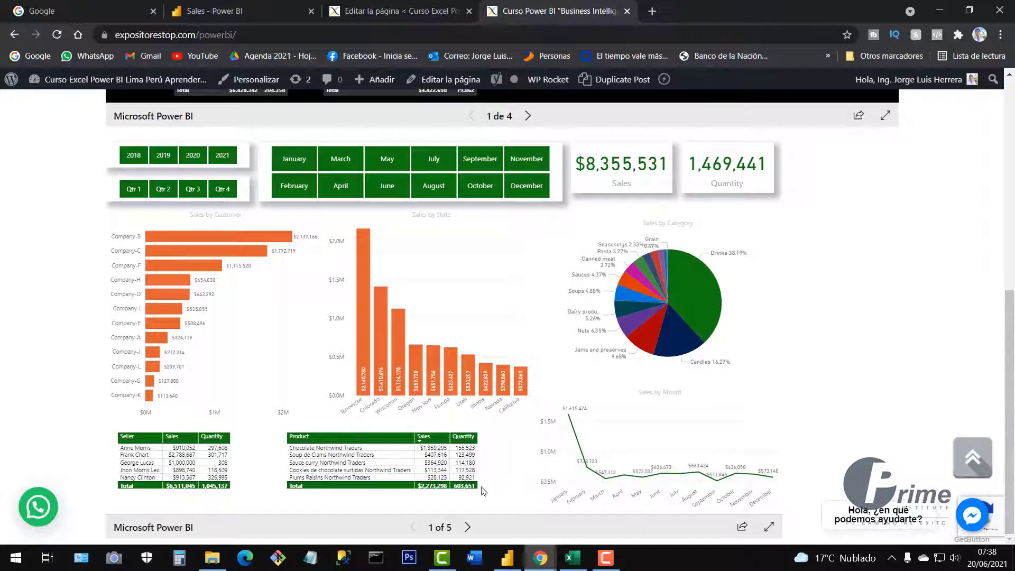
- Compare the two iframe codes in the editor with the embedded reports shown on the public page
{"action": "left_click", "coordinate": [402, 11]}
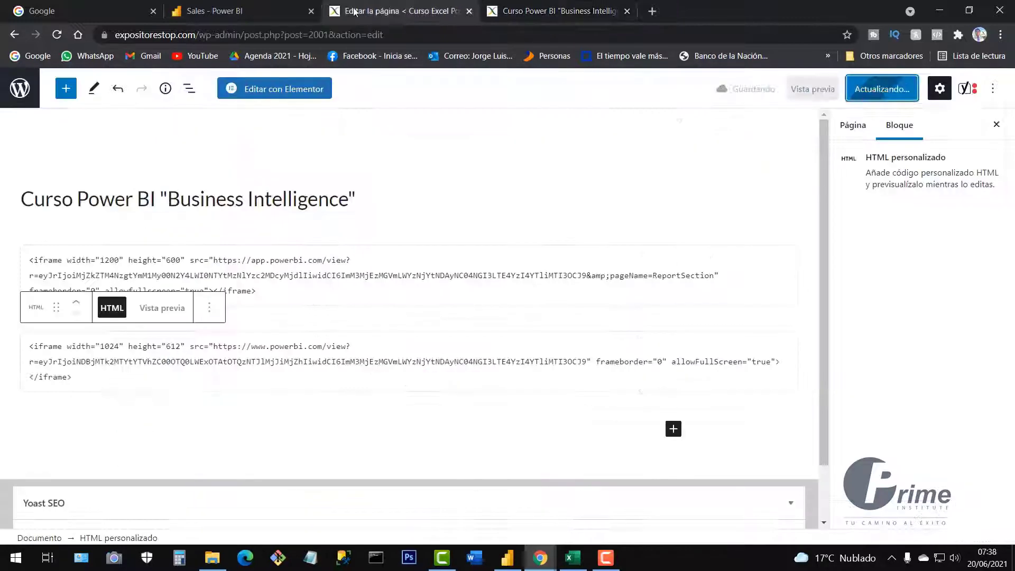
{"action": "left_click_drag", "start_coordinate": [72, 377], "coordinate": [27, 337]}
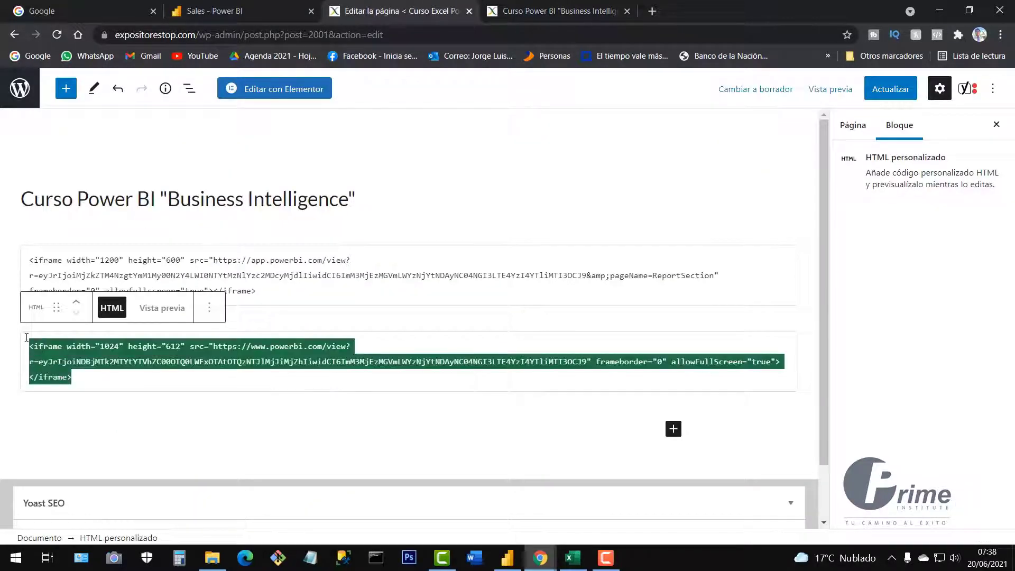
{"action": "triple_click", "coordinate": [89, 260]}
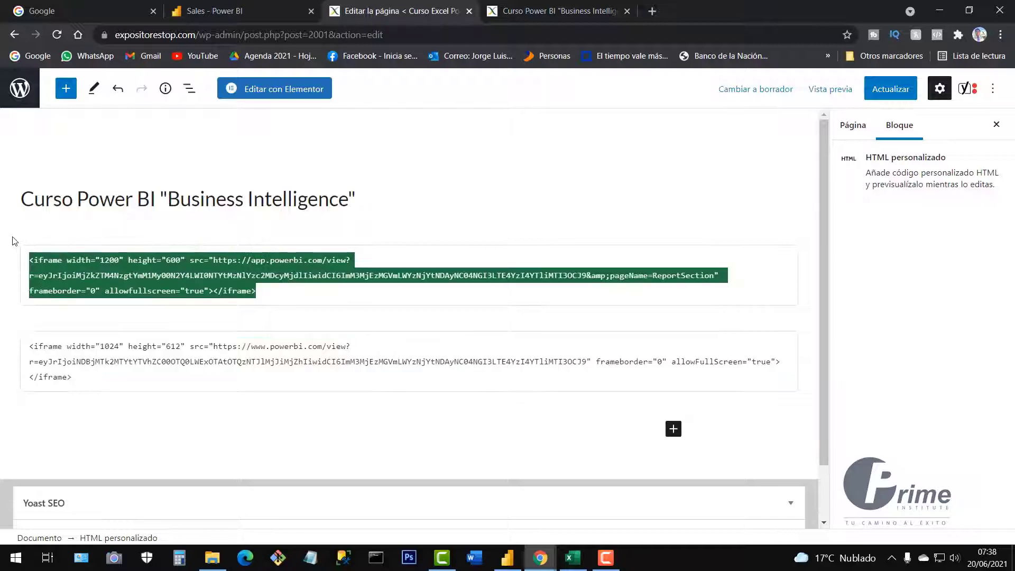
{"action": "left_click", "coordinate": [547, 17]}
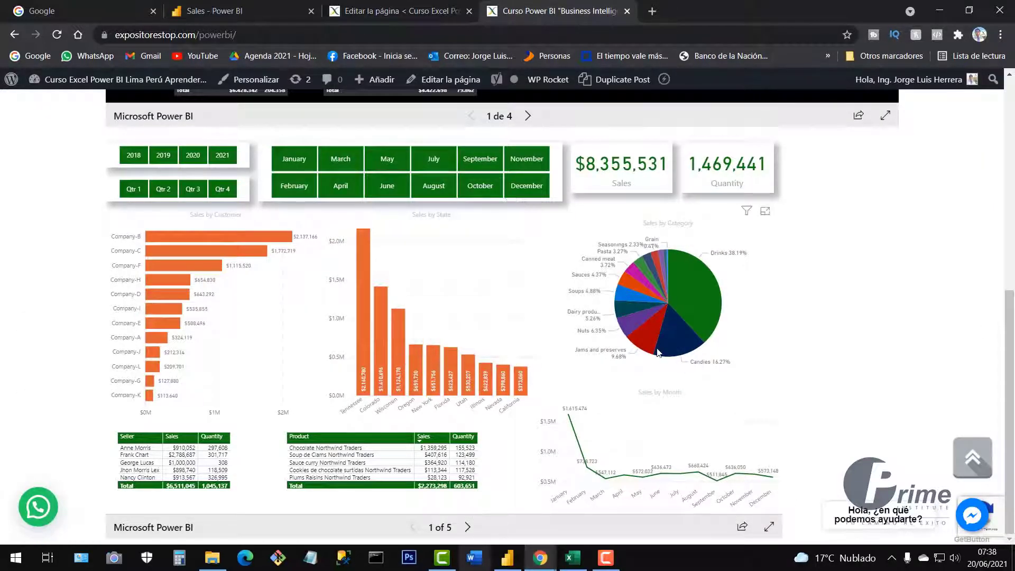
{"action": "scroll", "coordinate": [662, 351], "scroll_direction": "up", "scroll_amount": 5}
{"action": "scroll", "coordinate": [661, 351], "scroll_direction": "up", "scroll_amount": 3}
{"action": "scroll", "coordinate": [417, 421], "scroll_direction": "down", "scroll_amount": 5}
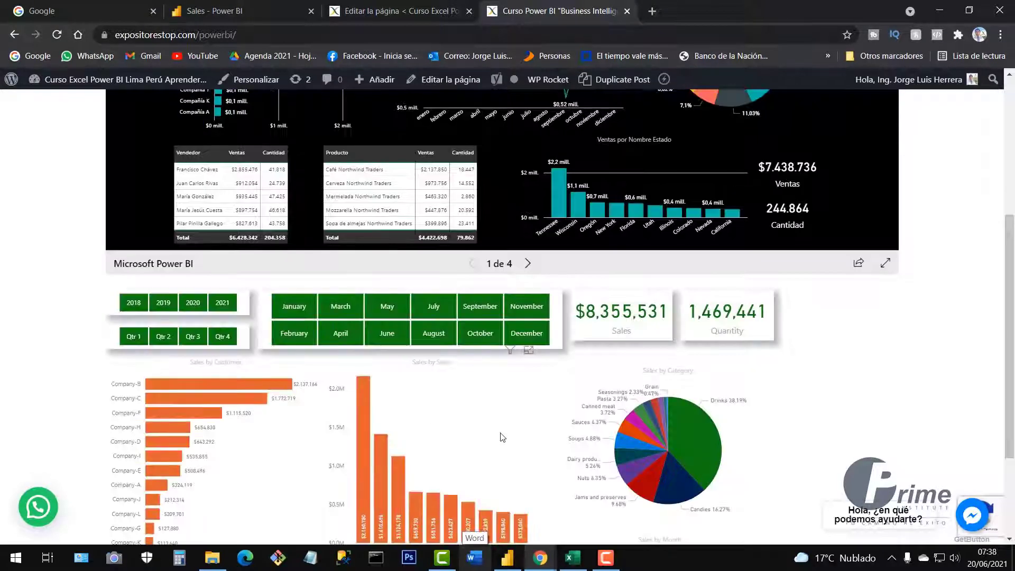
{"action": "scroll", "coordinate": [502, 361], "scroll_direction": "up", "scroll_amount": 5}
{"action": "scroll", "coordinate": [458, 270], "scroll_direction": "down", "scroll_amount": 4}
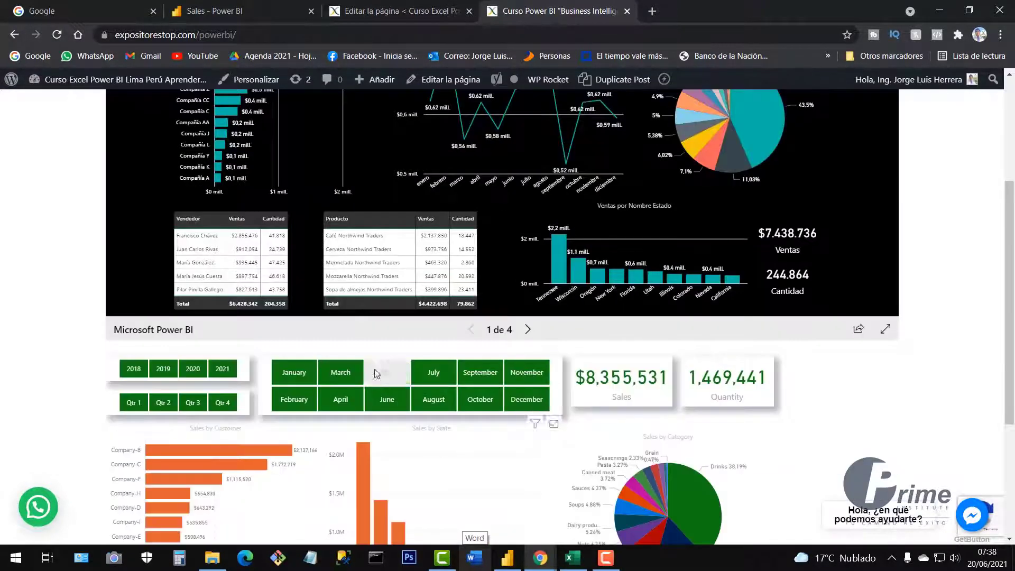
{"action": "scroll", "coordinate": [608, 294], "scroll_direction": "up", "scroll_amount": 4}
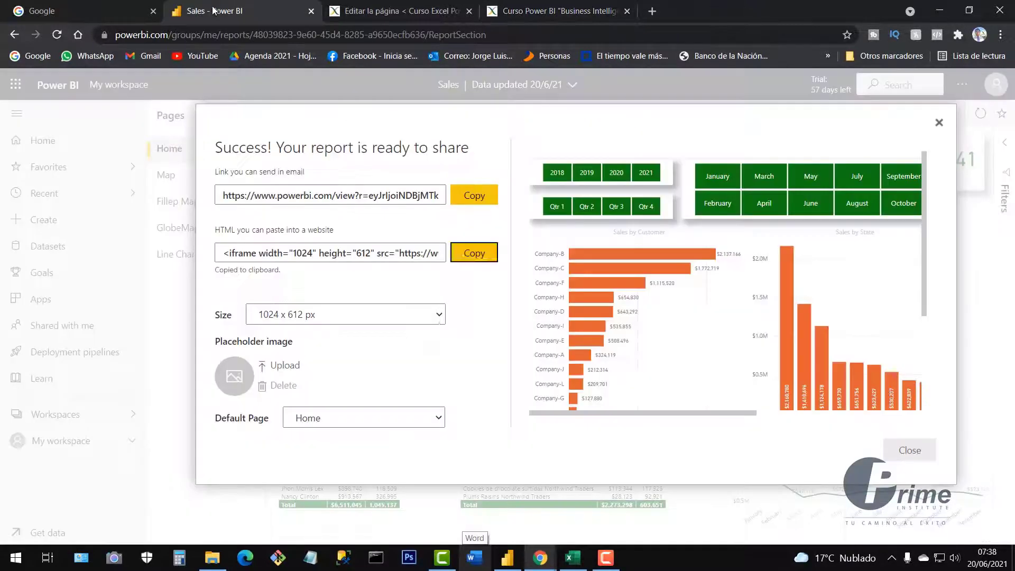
- Close the Publish to web sharing dialog and review the report's File menu options
{"action": "left_click", "coordinate": [227, 11]}
{"action": "left_click", "coordinate": [939, 124]}
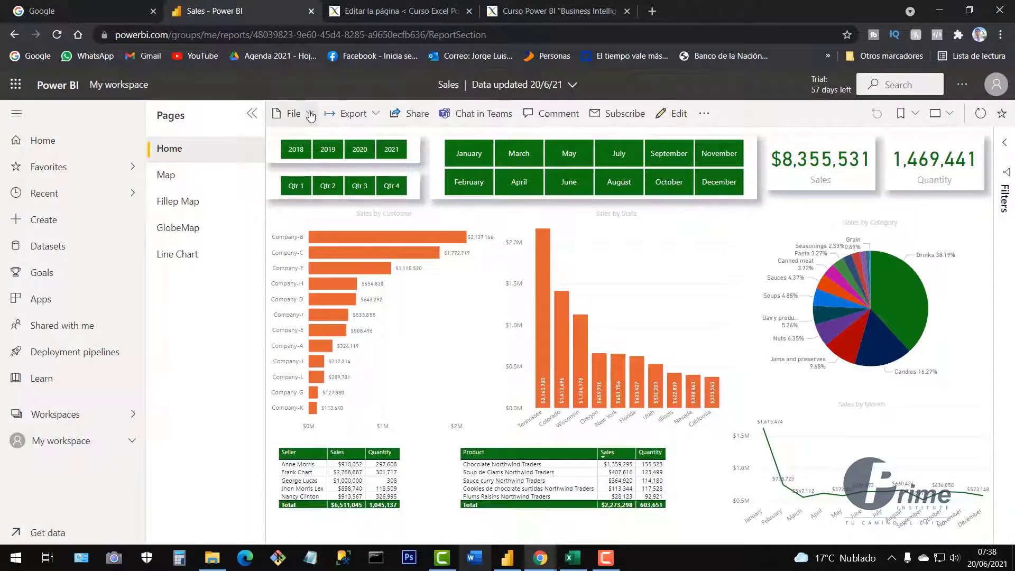
{"action": "left_click", "coordinate": [294, 114]}
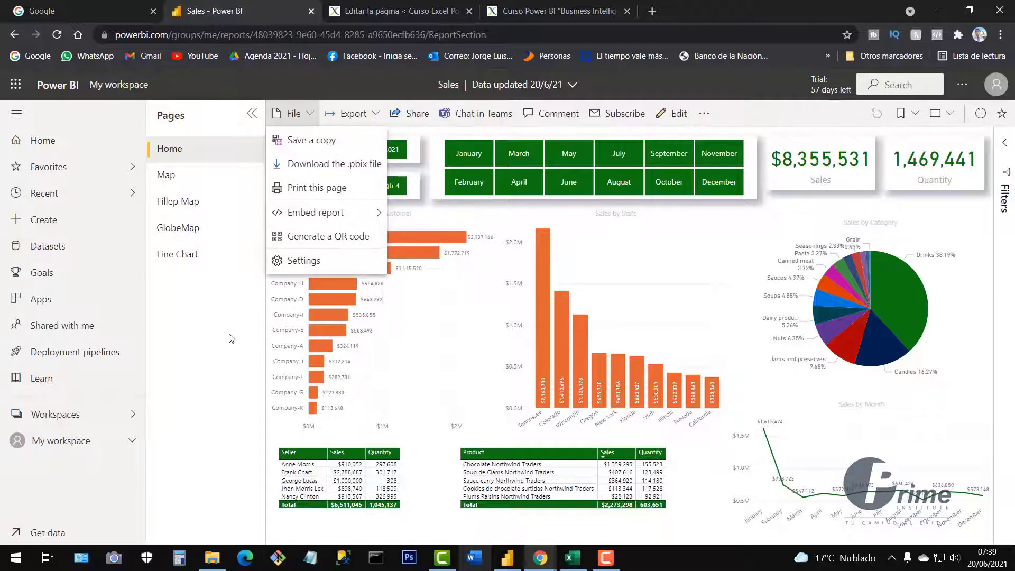
{"action": "left_click", "coordinate": [235, 294]}
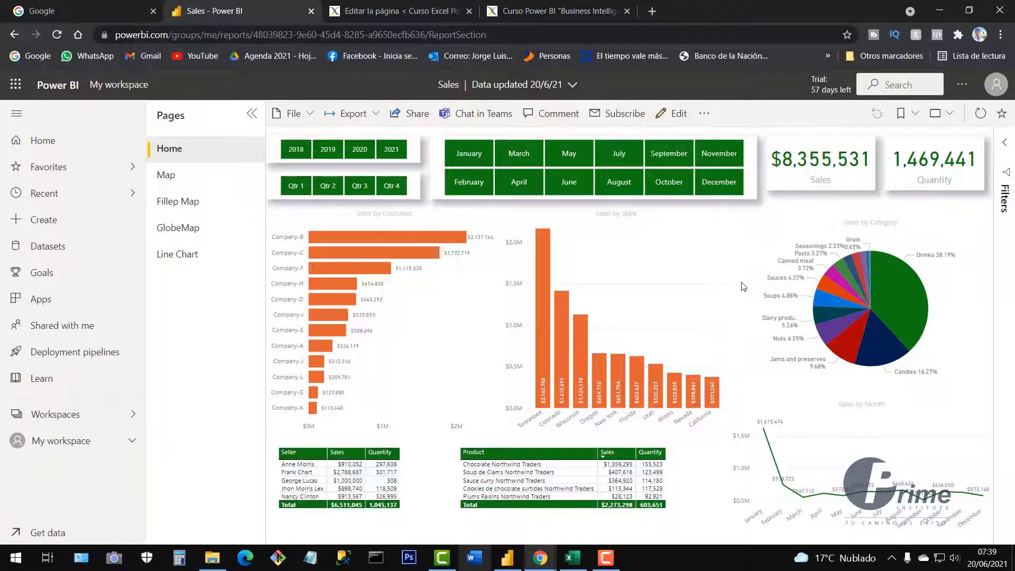
{"action": "left_click", "coordinate": [398, 11]}
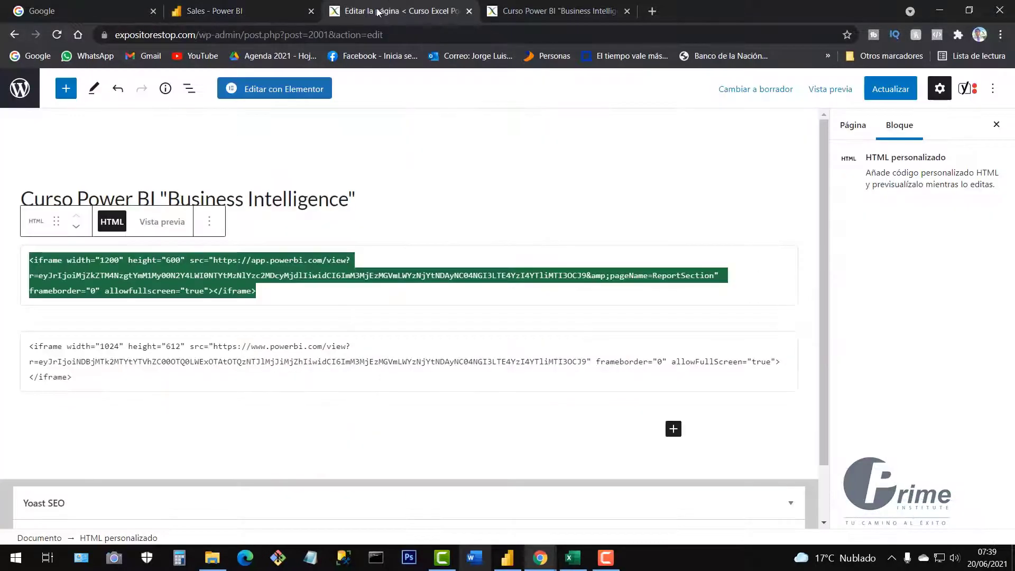
{"action": "left_click", "coordinate": [529, 11]}
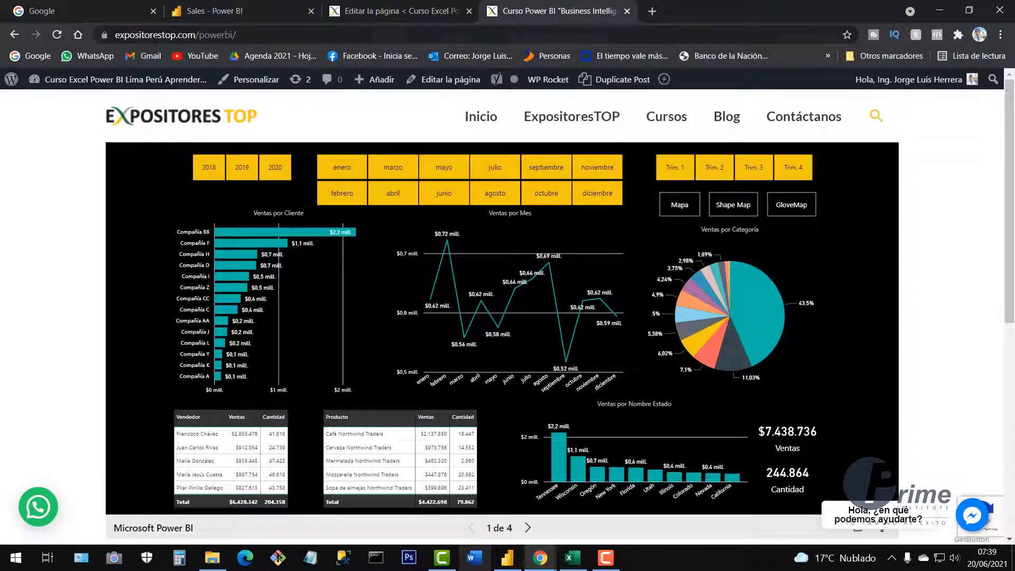
{"action": "left_click", "coordinate": [115, 35]}
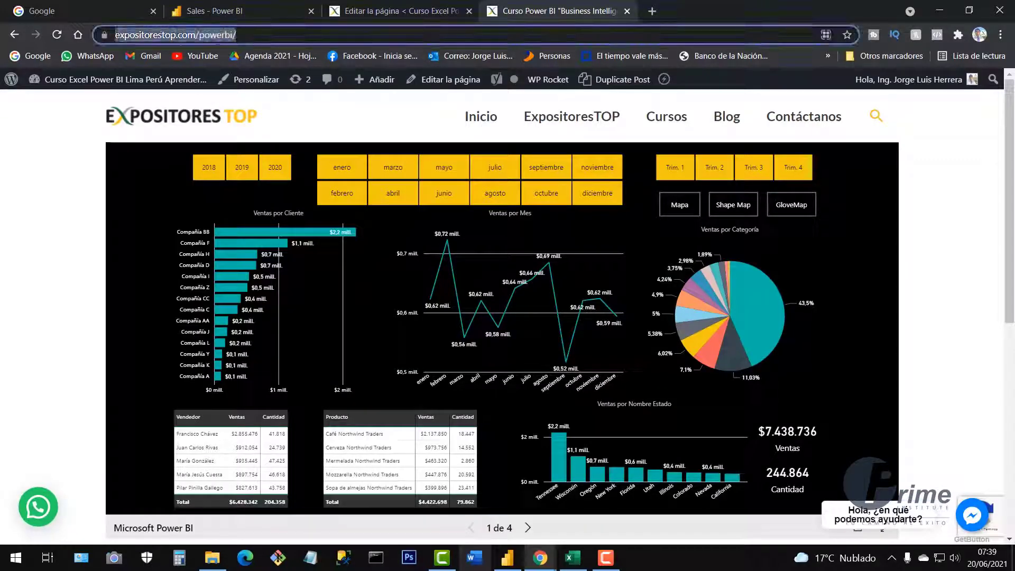
{"action": "left_click", "coordinate": [405, 15]}
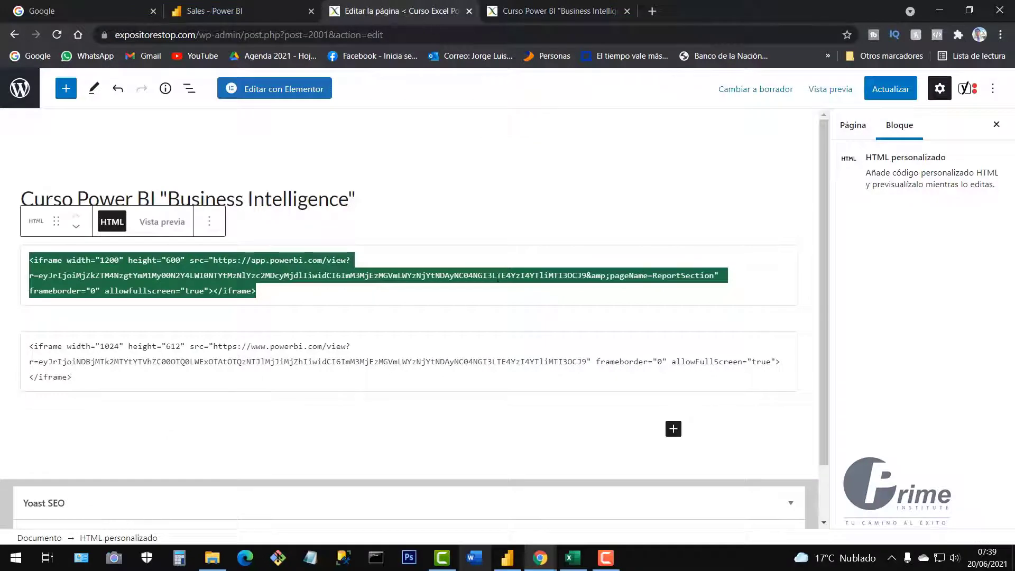
{"action": "left_click", "coordinate": [227, 12]}
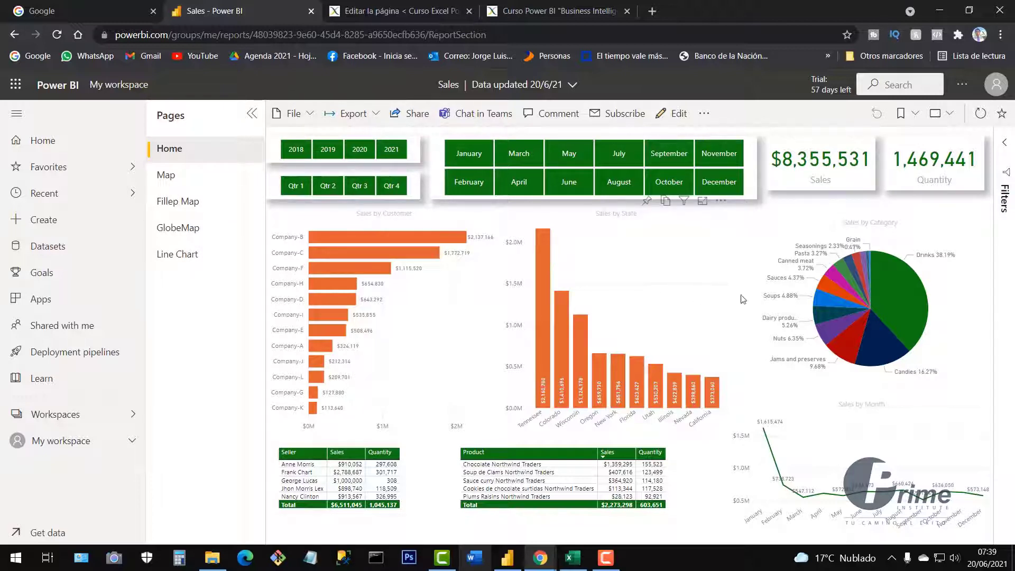
- Open the Power BI Admin portal from the settings menu
{"action": "left_click", "coordinate": [961, 88]}
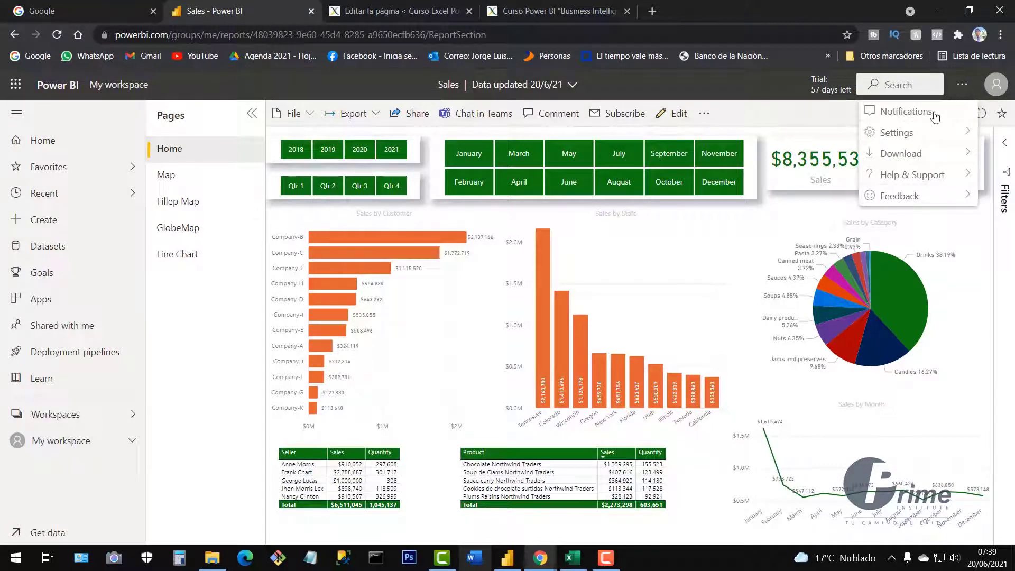
{"action": "mouse_move", "coordinate": [896, 135]}
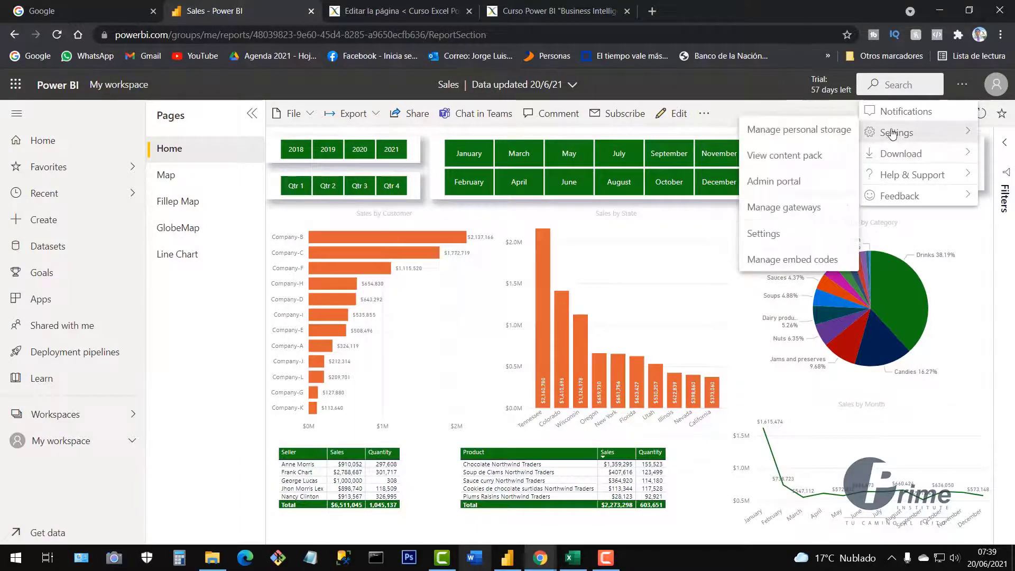
{"action": "left_click", "coordinate": [792, 188]}
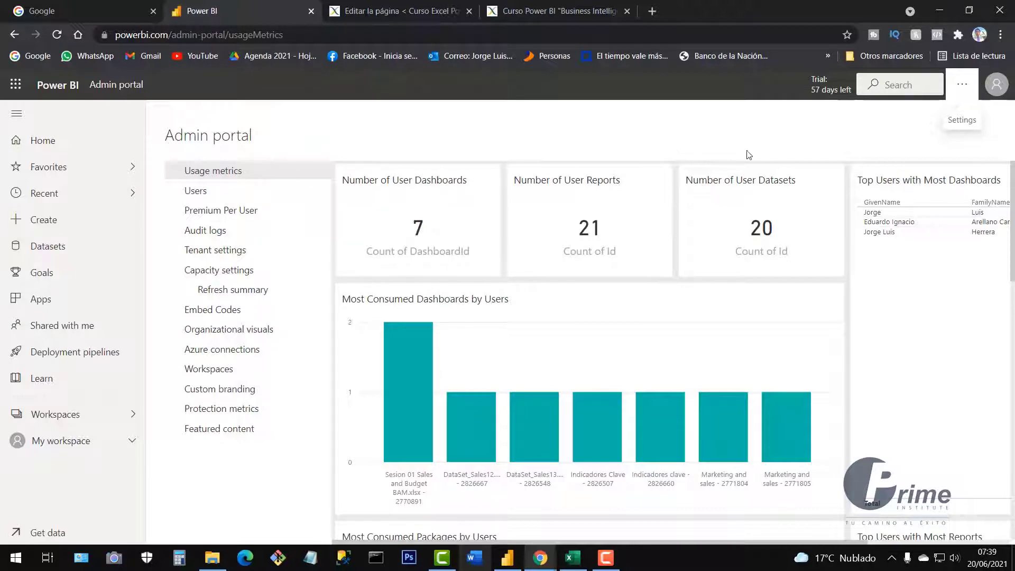
{"action": "left_click", "coordinate": [963, 86]}
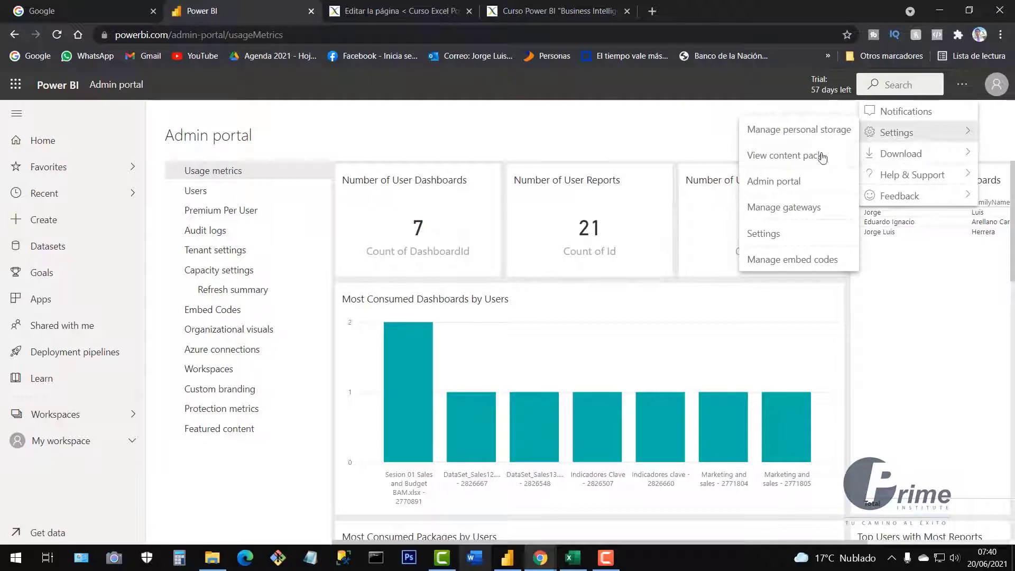
{"action": "left_click", "coordinate": [773, 182]}
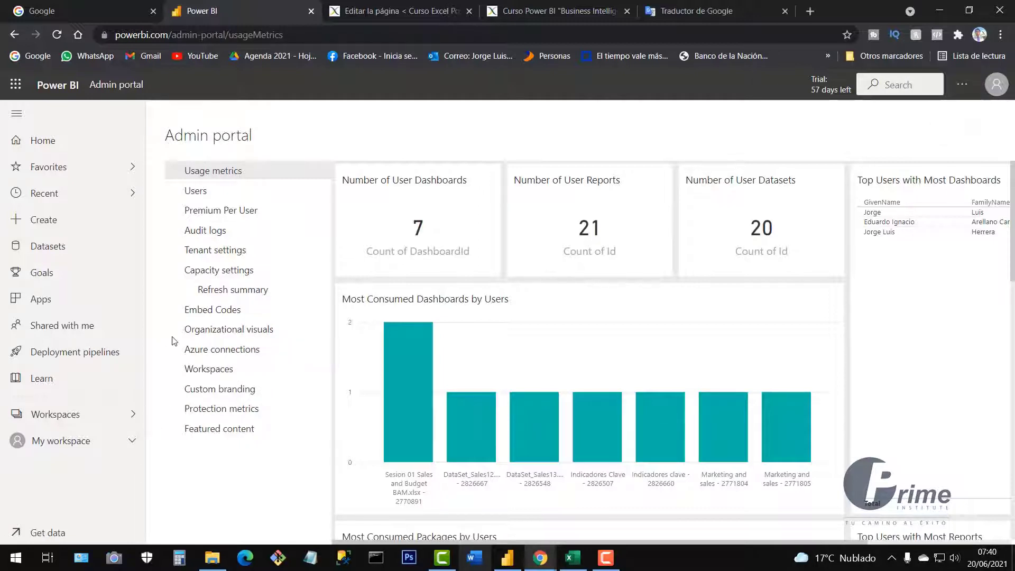
- Open Tenant settings and expand the Publish to web setting under Export and sharing settings
{"action": "left_click", "coordinate": [225, 254]}
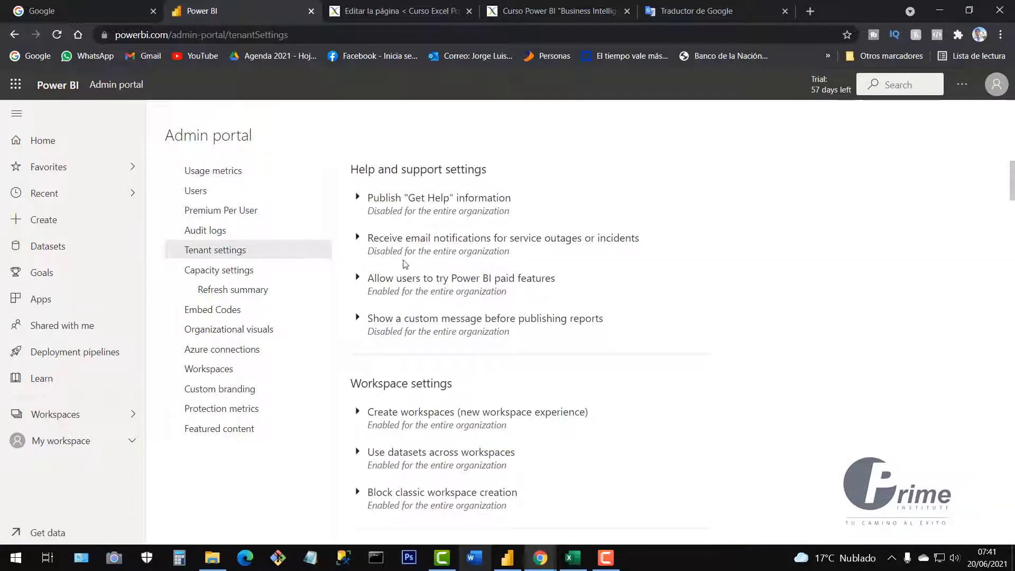
{"action": "scroll", "coordinate": [443, 370], "scroll_direction": "down", "scroll_amount": 3}
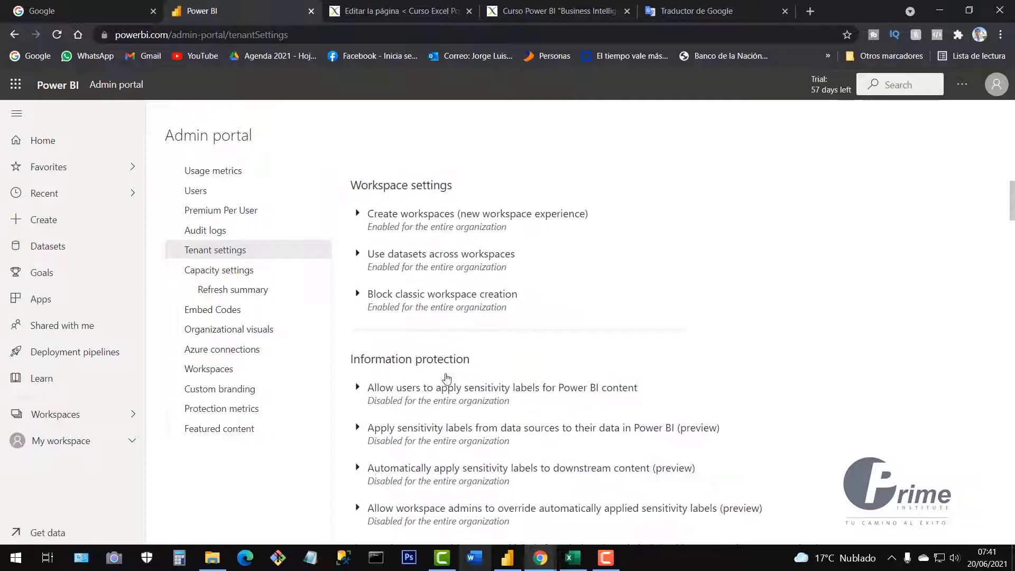
{"action": "scroll", "coordinate": [446, 379], "scroll_direction": "down", "scroll_amount": 1}
{"action": "scroll", "coordinate": [456, 380], "scroll_direction": "down", "scroll_amount": 3}
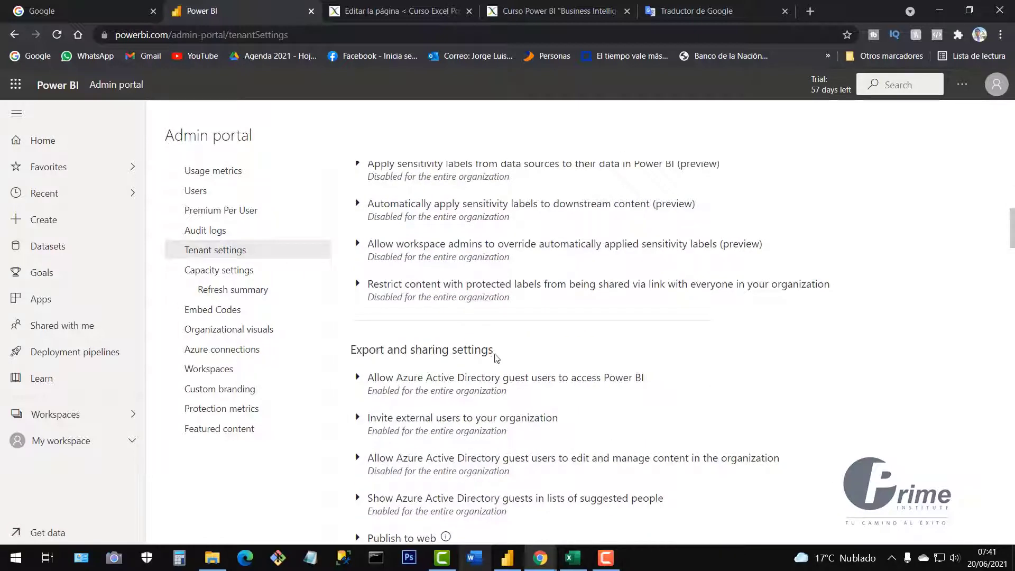
{"action": "left_click_drag", "start_coordinate": [494, 352], "coordinate": [357, 351]}
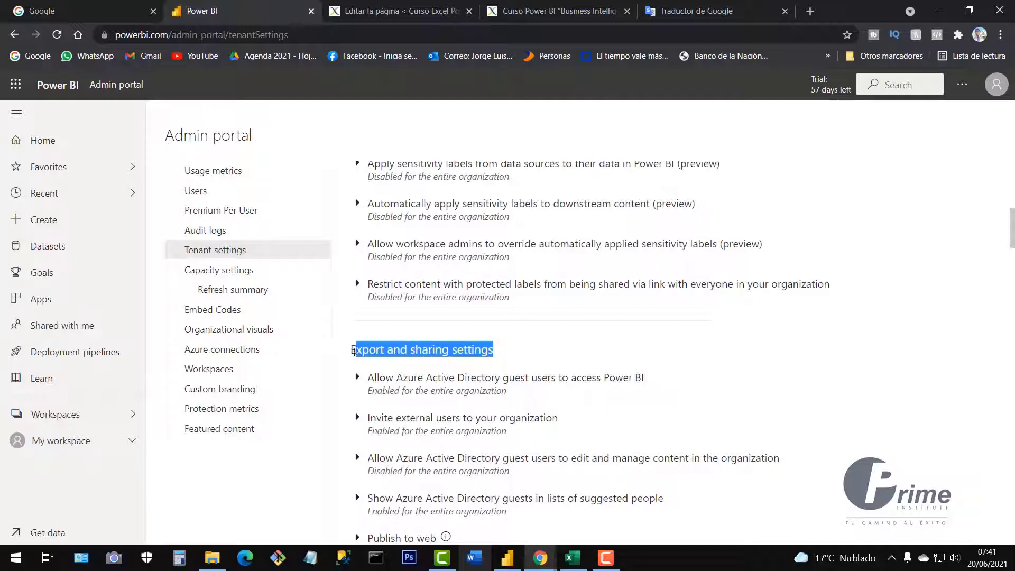
{"action": "scroll", "coordinate": [413, 376], "scroll_direction": "down", "scroll_amount": 2}
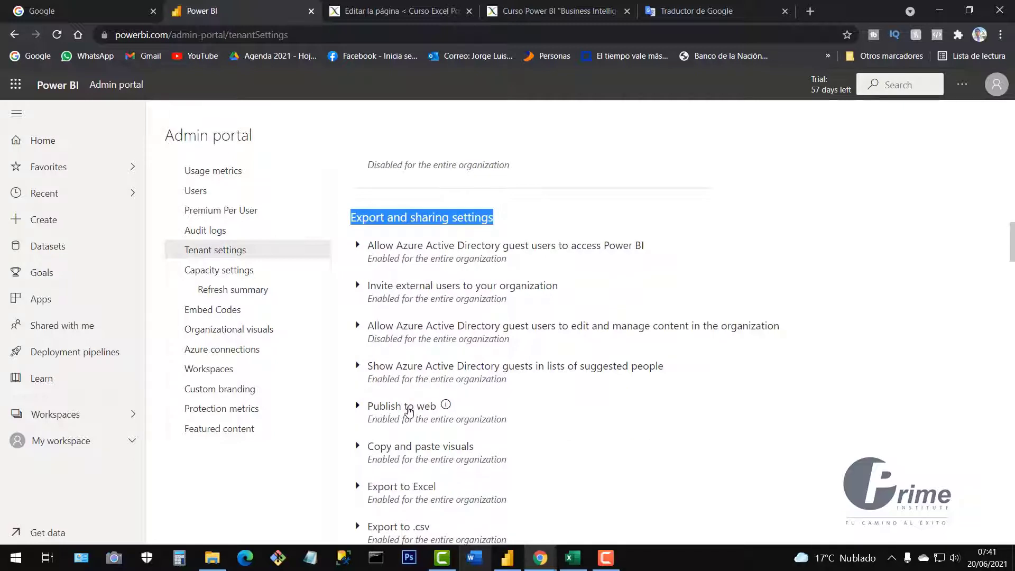
{"action": "left_click", "coordinate": [409, 412]}
{"action": "scroll", "coordinate": [485, 392], "scroll_direction": "down", "scroll_amount": 4}
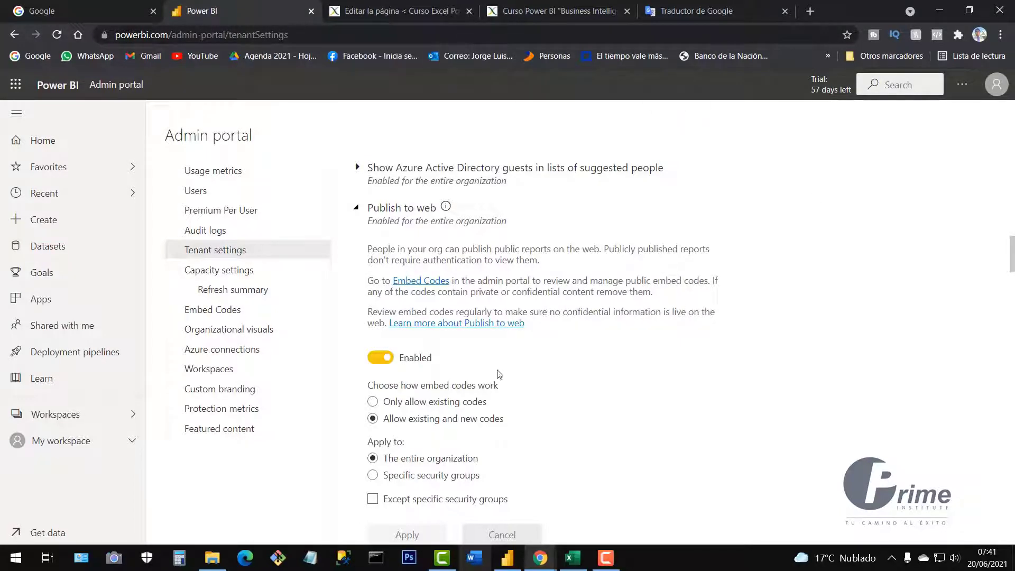
- Switch the Publish to web setting off and back on without applying the change
{"action": "left_click", "coordinate": [381, 360]}
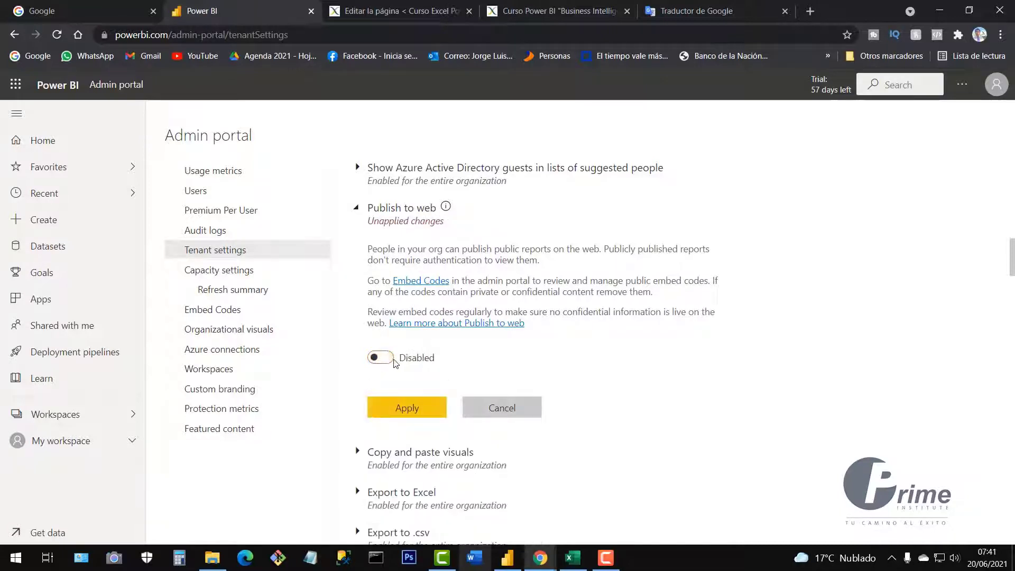
{"action": "left_click", "coordinate": [390, 363]}
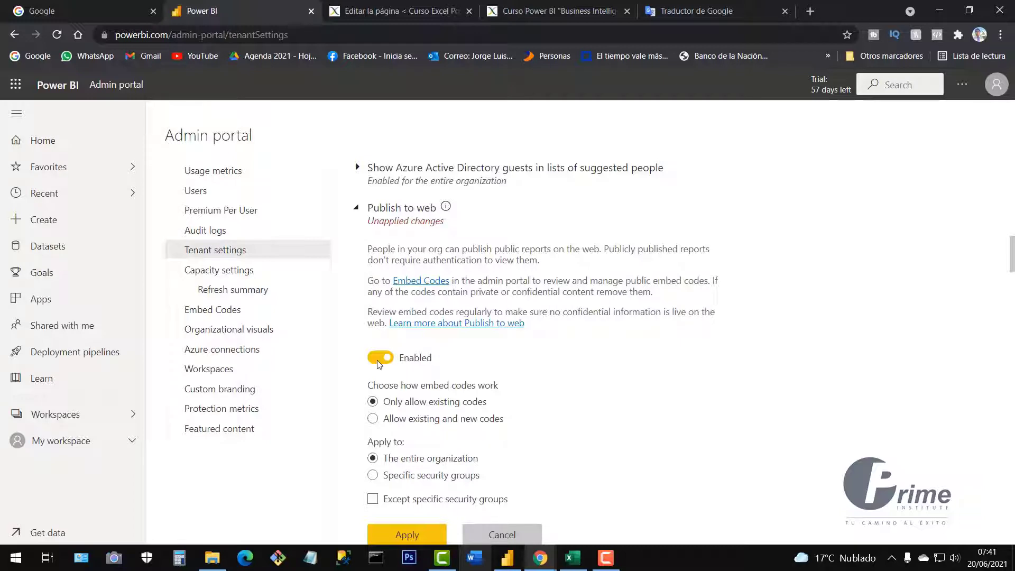
{"action": "scroll", "coordinate": [458, 416], "scroll_direction": "down", "scroll_amount": 2}
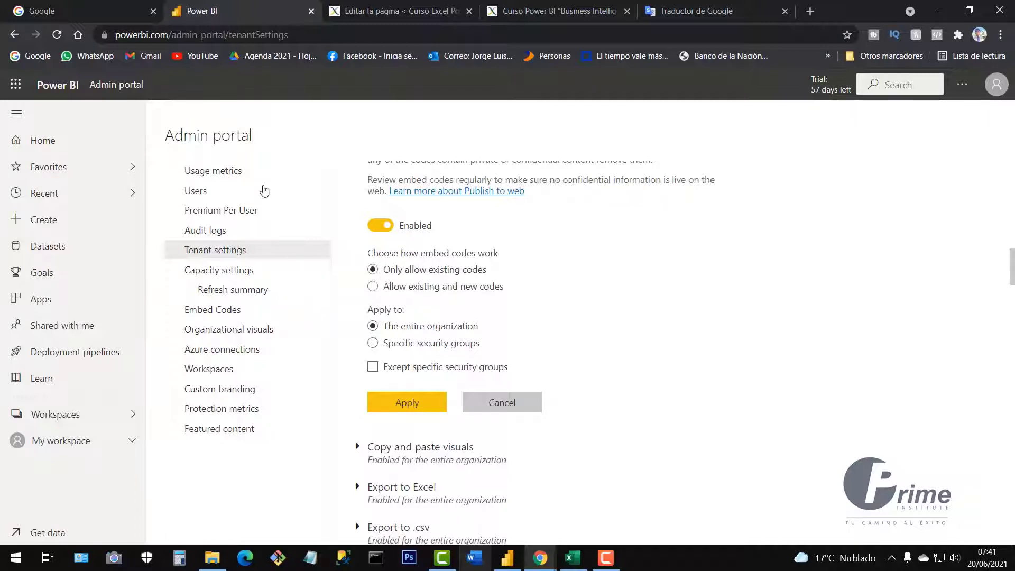
{"action": "scroll", "coordinate": [760, 285], "scroll_direction": "up", "scroll_amount": 10}
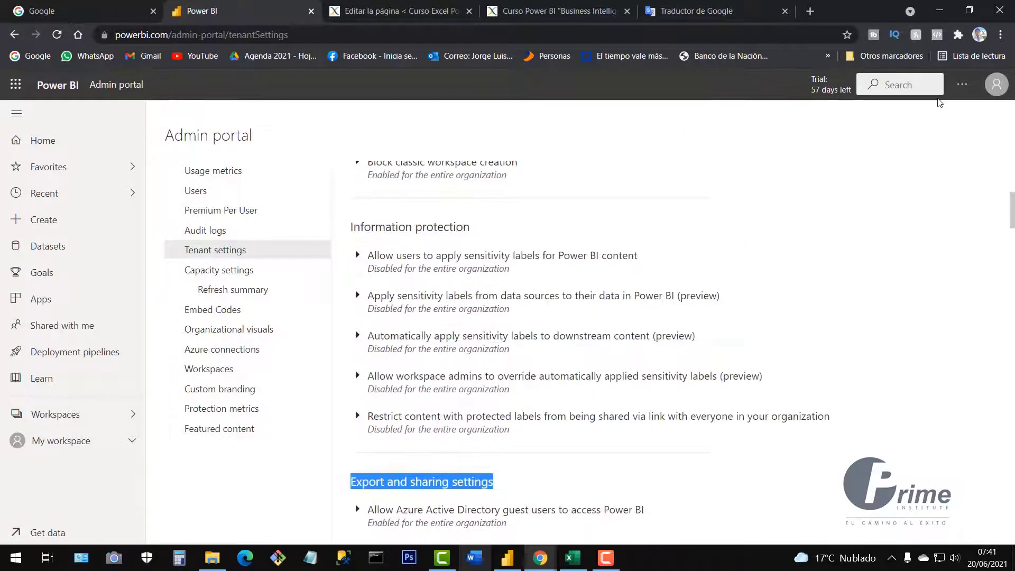
- Open the account profile menu and close it again
{"action": "left_click", "coordinate": [961, 88]}
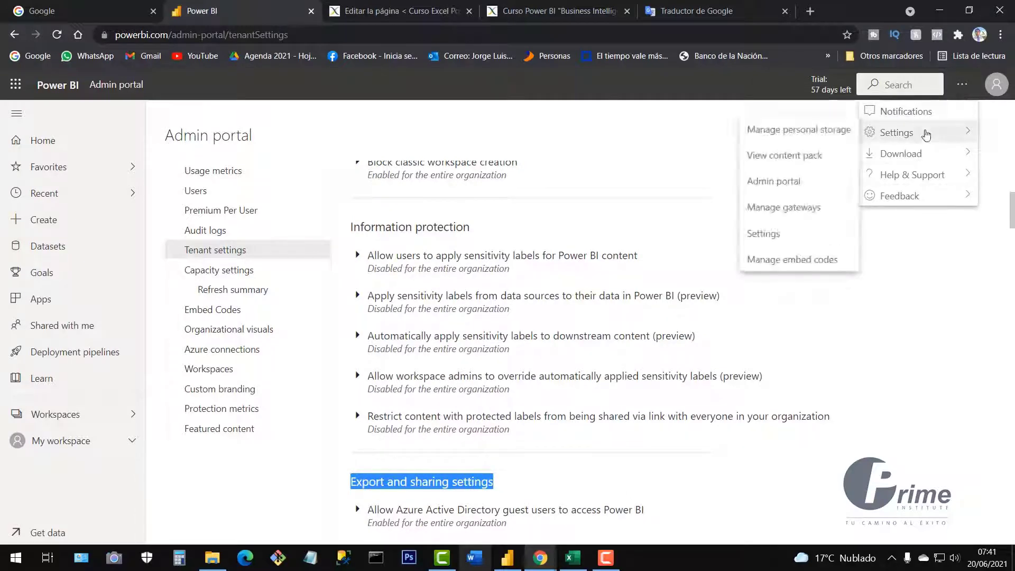
{"action": "left_click", "coordinate": [994, 87]}
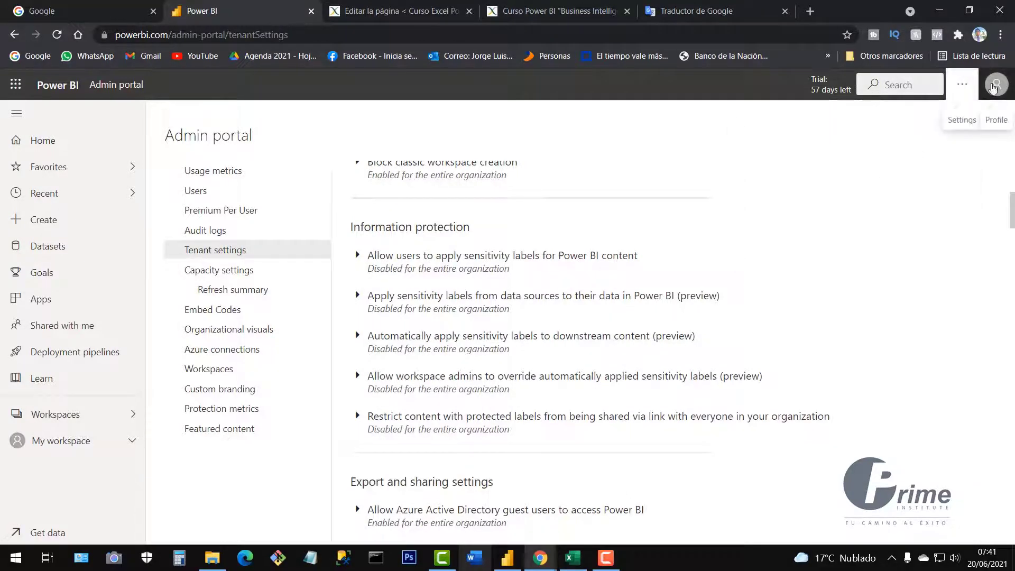
{"action": "left_click", "coordinate": [995, 87]}
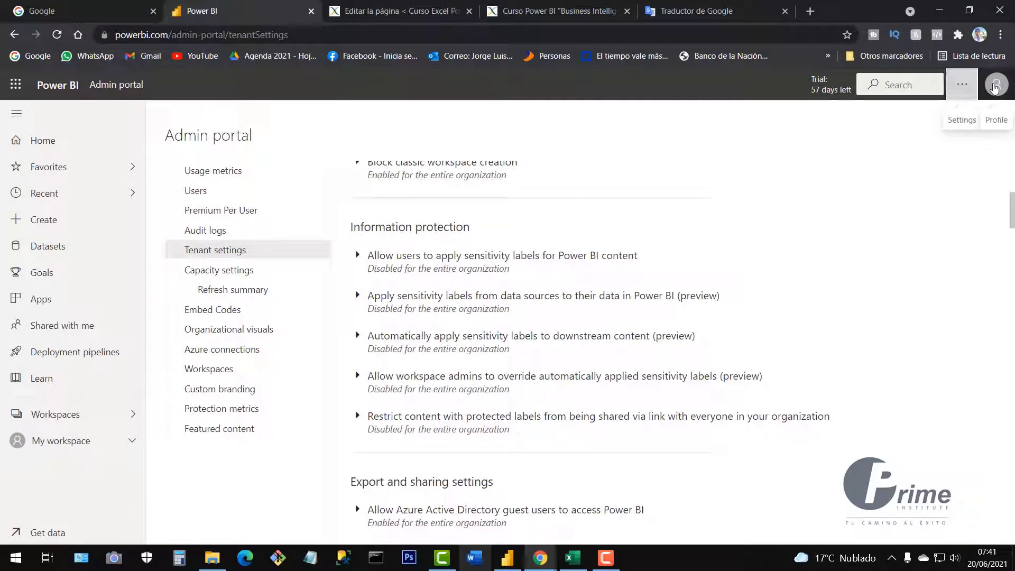
{"action": "left_click", "coordinate": [742, 168]}
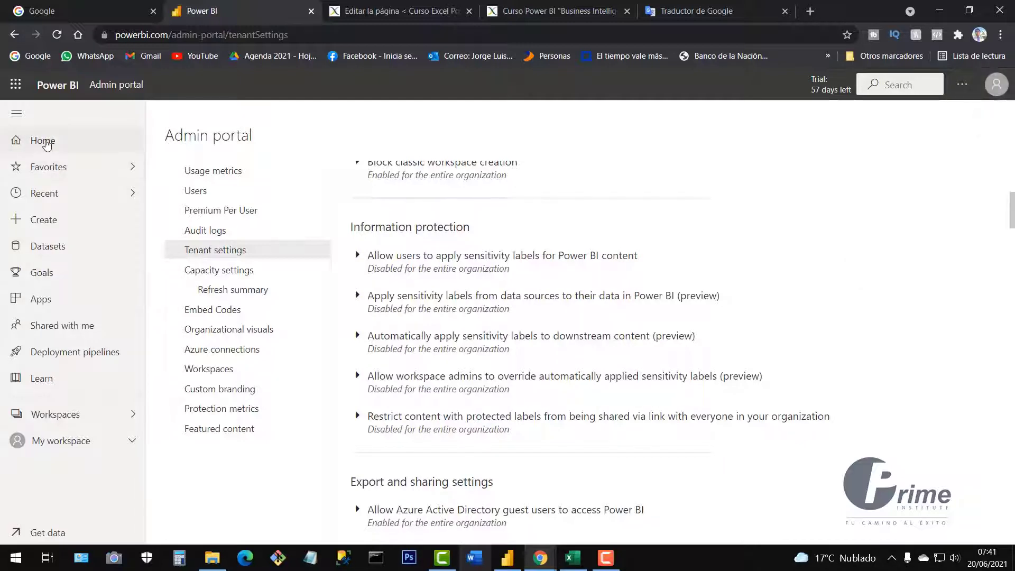
- Go to My workspace through the workspaces list and open the Sales report
{"action": "left_click", "coordinate": [43, 147]}
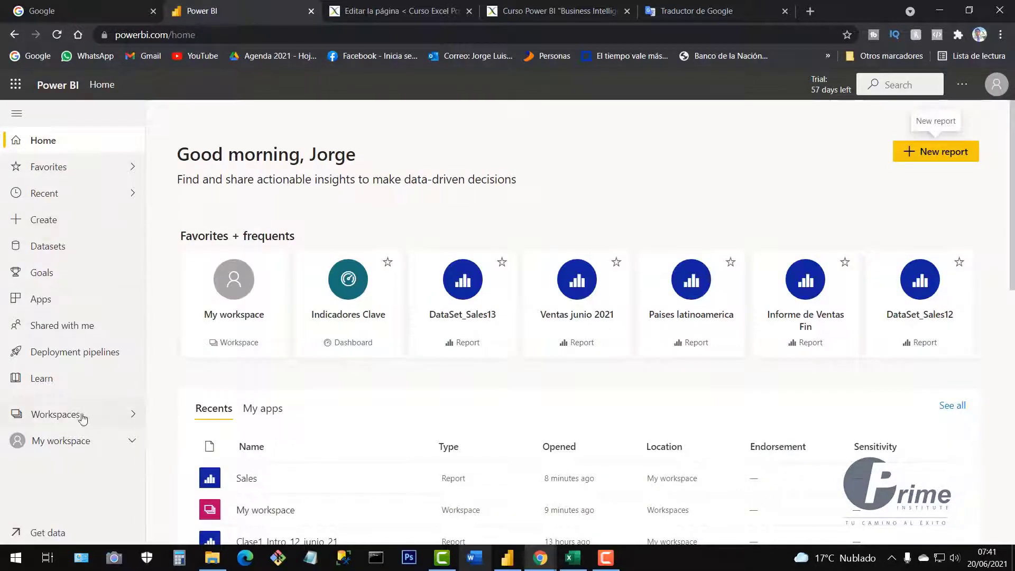
{"action": "left_click", "coordinate": [58, 418]}
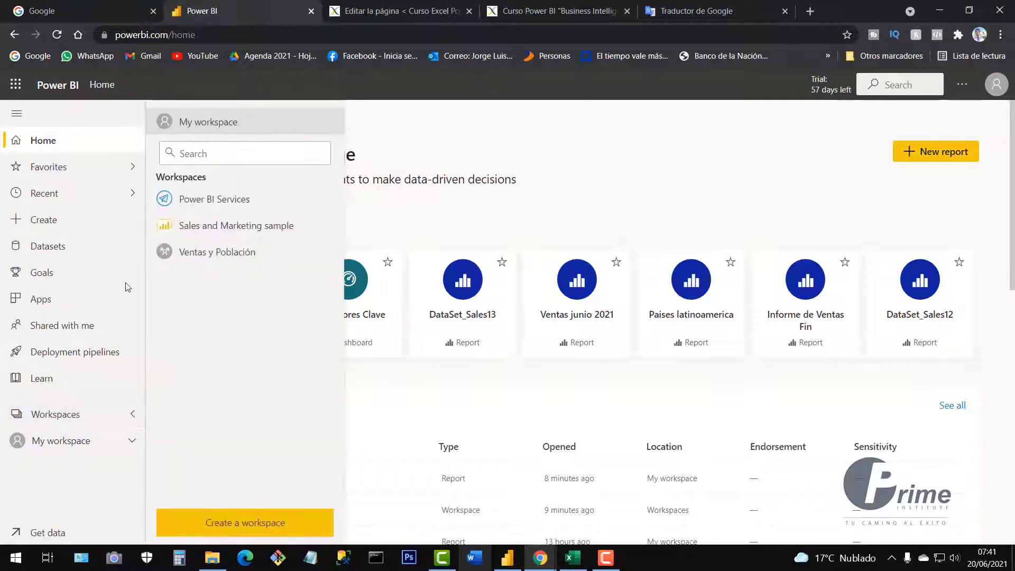
{"action": "left_click", "coordinate": [204, 123]}
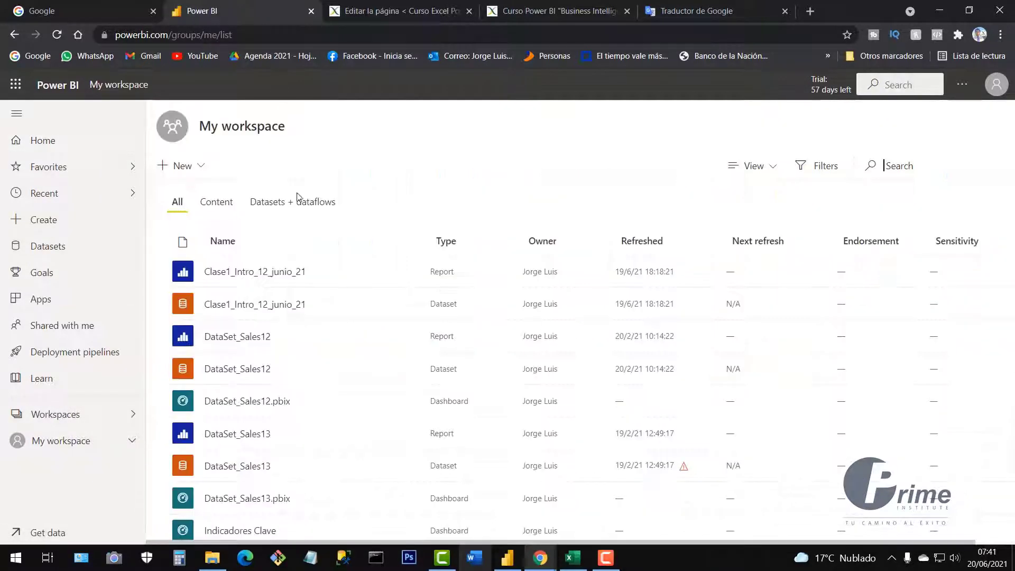
{"action": "scroll", "coordinate": [297, 344], "scroll_direction": "down", "scroll_amount": 1}
{"action": "scroll", "coordinate": [297, 402], "scroll_direction": "down", "scroll_amount": 2}
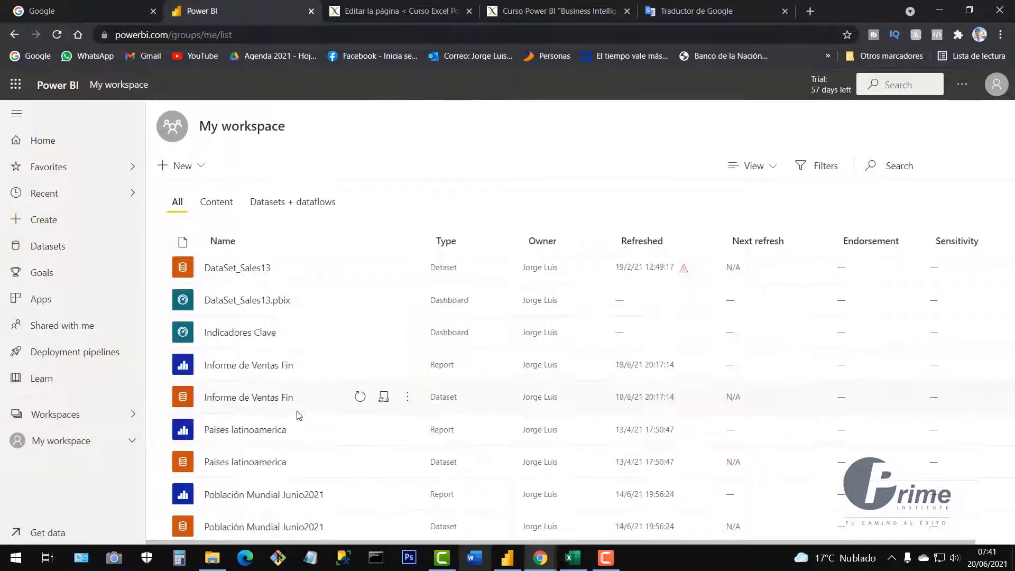
{"action": "scroll", "coordinate": [296, 415], "scroll_direction": "down", "scroll_amount": 2}
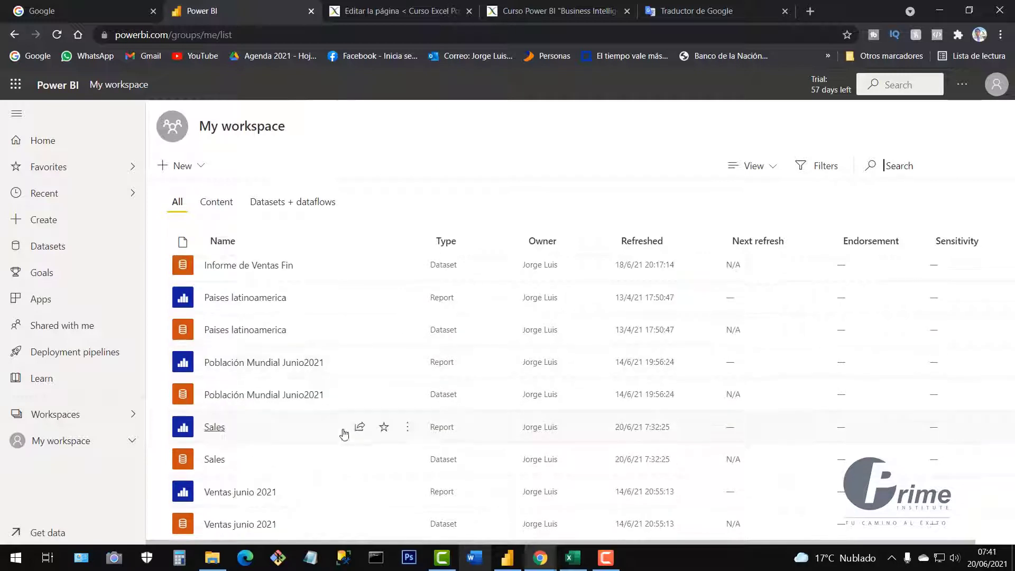
{"action": "left_click", "coordinate": [209, 429]}
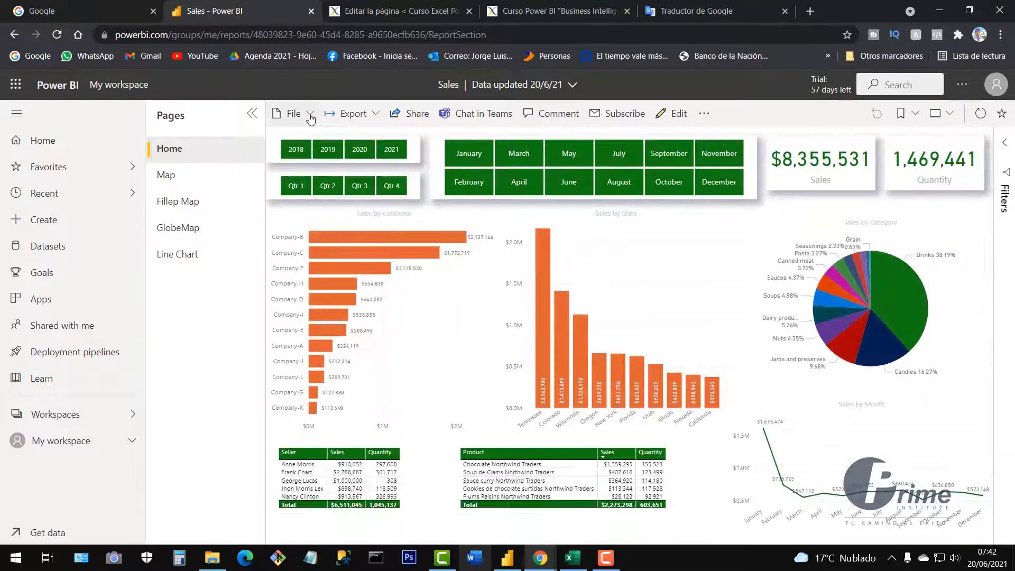
- Open the Sales report's Publish to web (public) embed code and close the dialog
{"action": "left_click", "coordinate": [311, 116]}
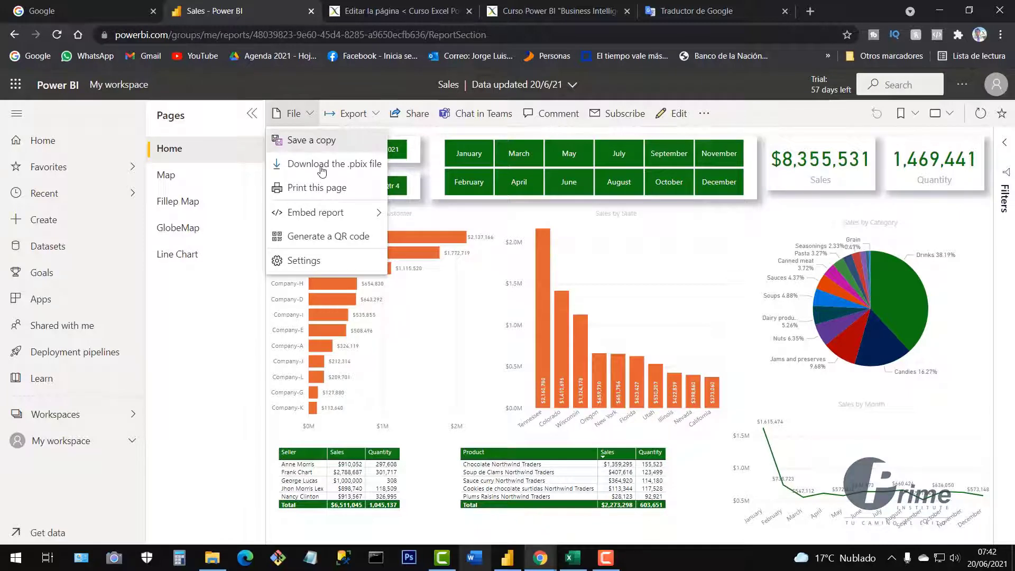
{"action": "mouse_move", "coordinate": [332, 221]}
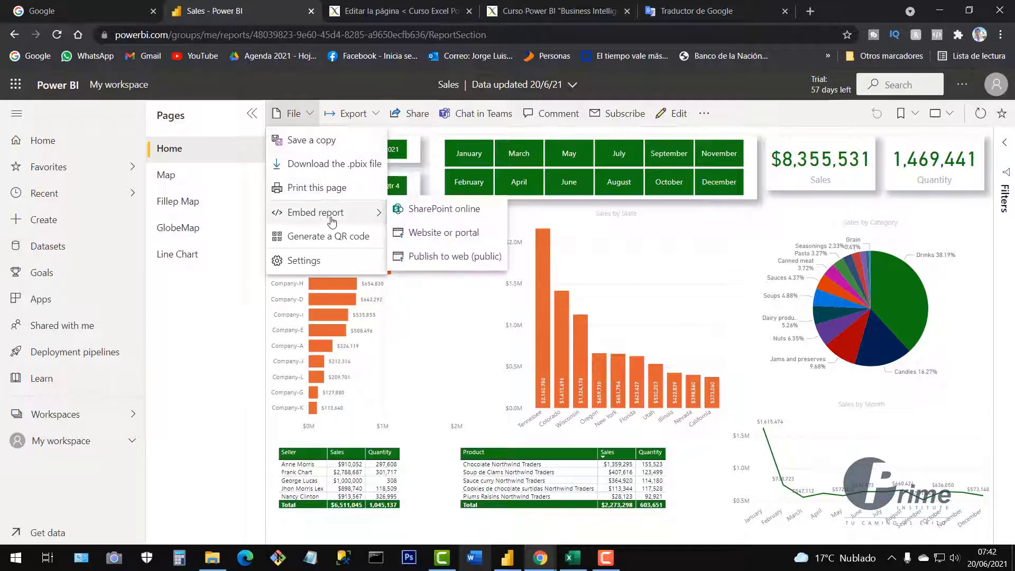
{"action": "left_click", "coordinate": [439, 257]}
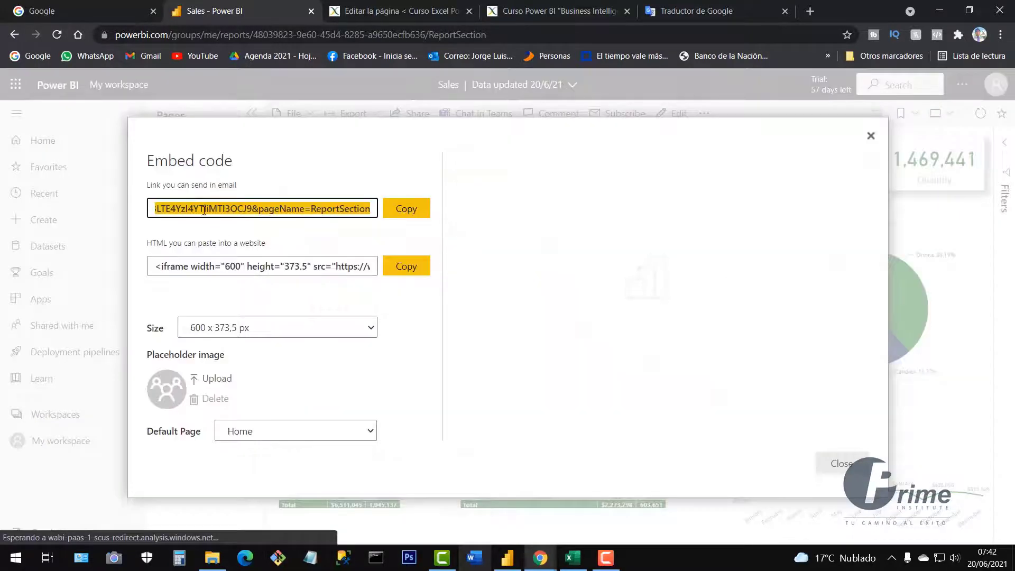
{"action": "left_click", "coordinate": [870, 136]}
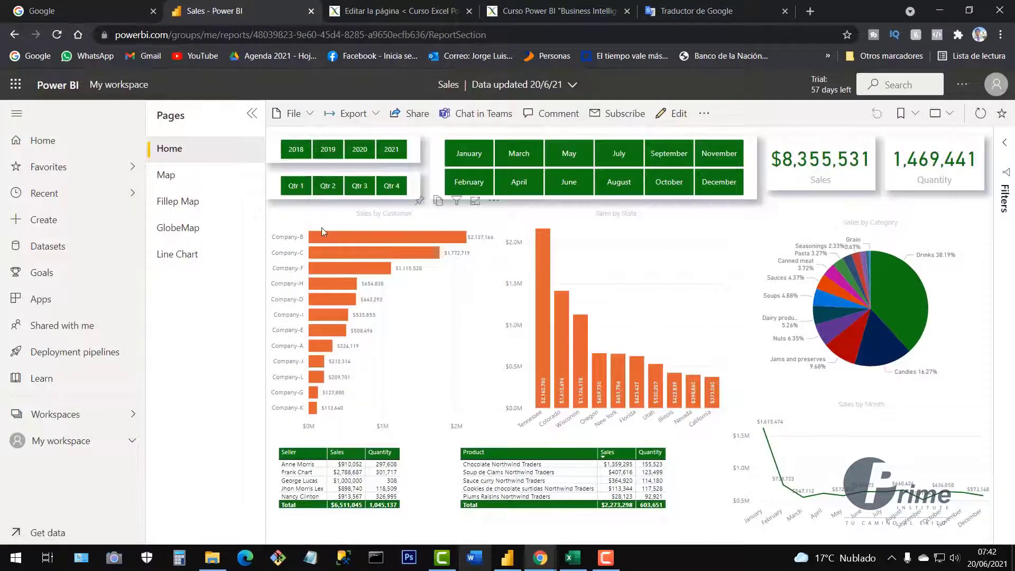
- Open the report's Send link sharing dialog and close it
{"action": "left_click", "coordinate": [308, 115]}
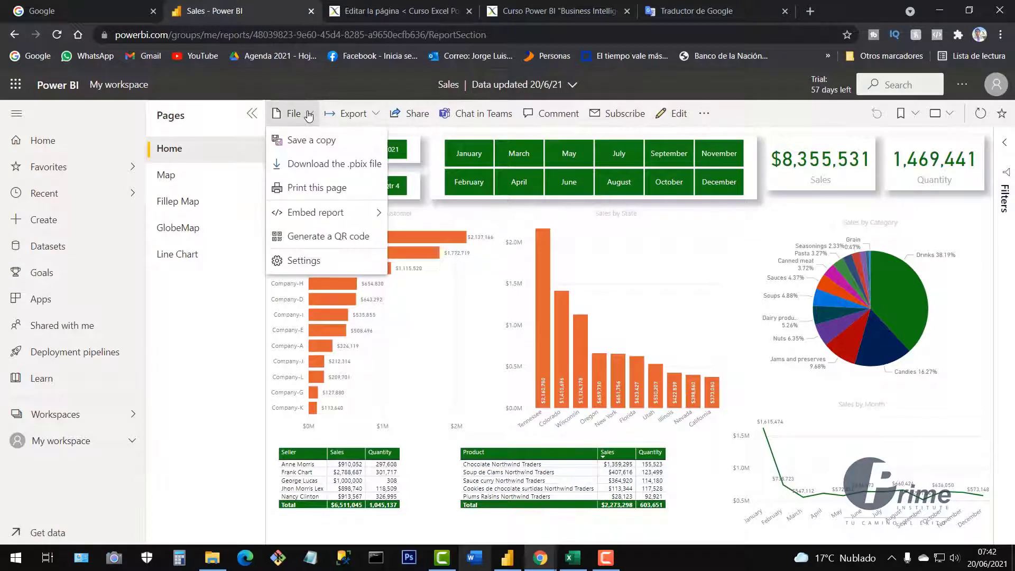
{"action": "left_click", "coordinate": [423, 115]}
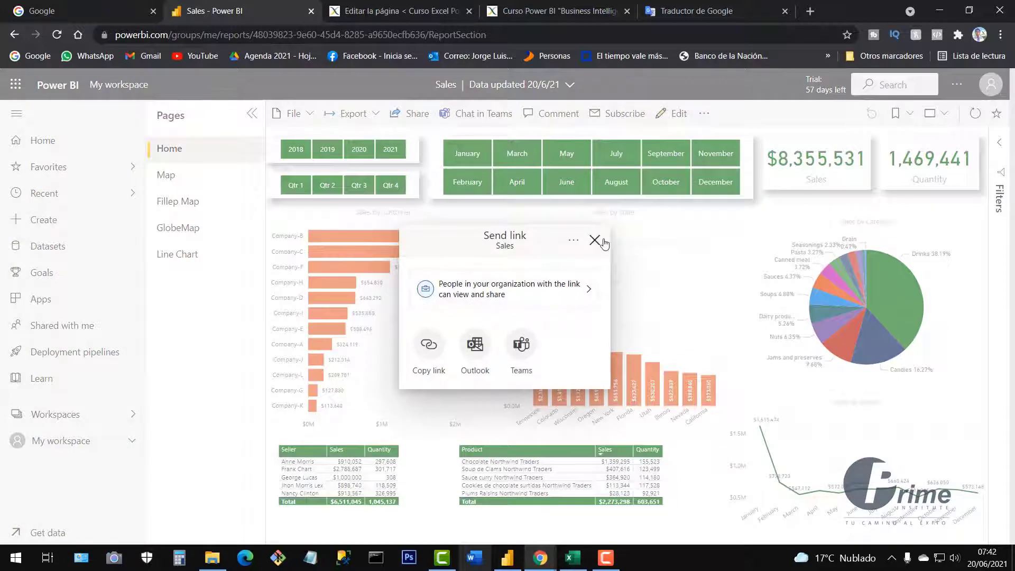
{"action": "left_click", "coordinate": [595, 242]}
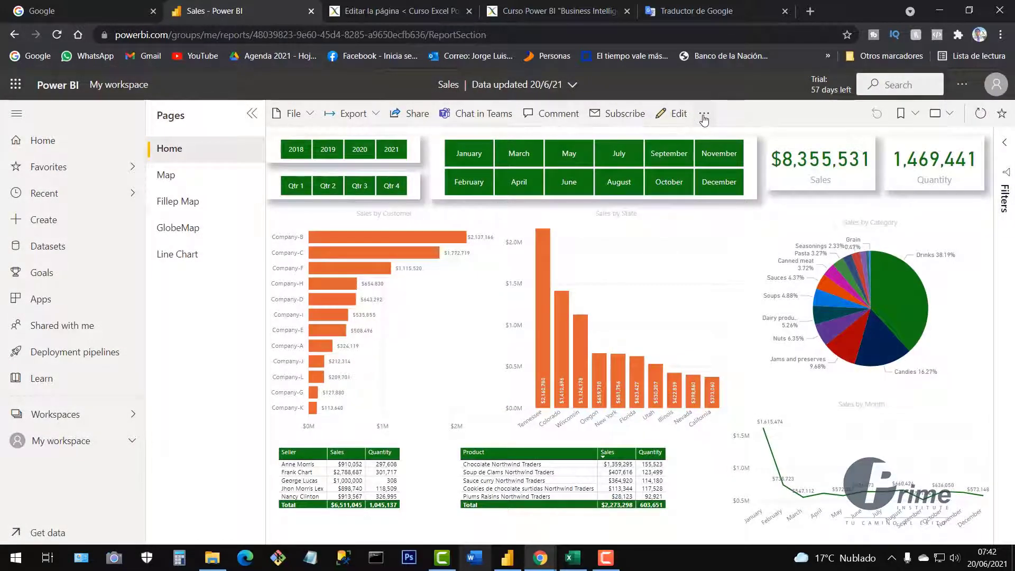
- Review the report's more options menu and the File menu options
{"action": "left_click", "coordinate": [704, 116]}
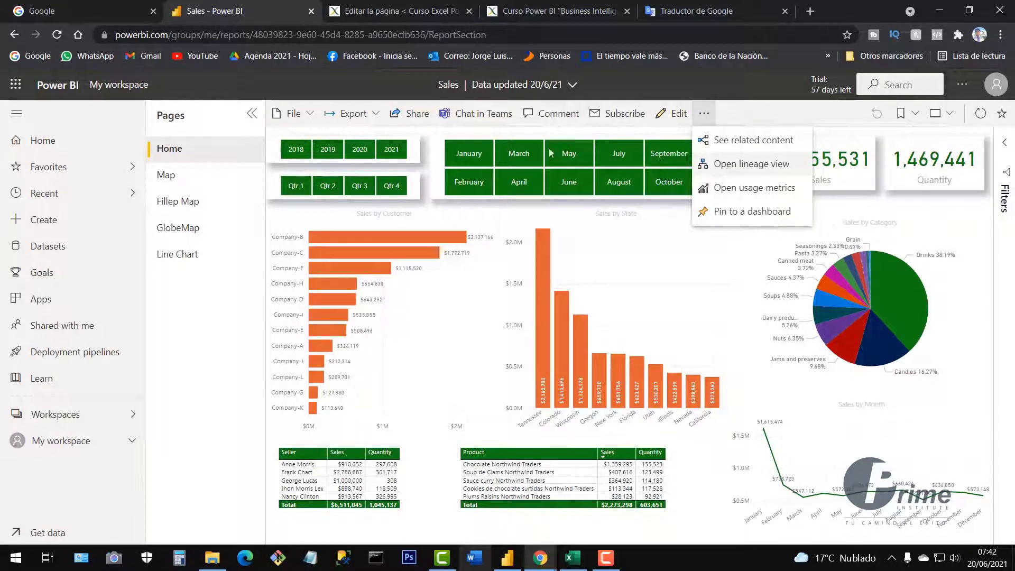
{"action": "left_click", "coordinate": [306, 116]}
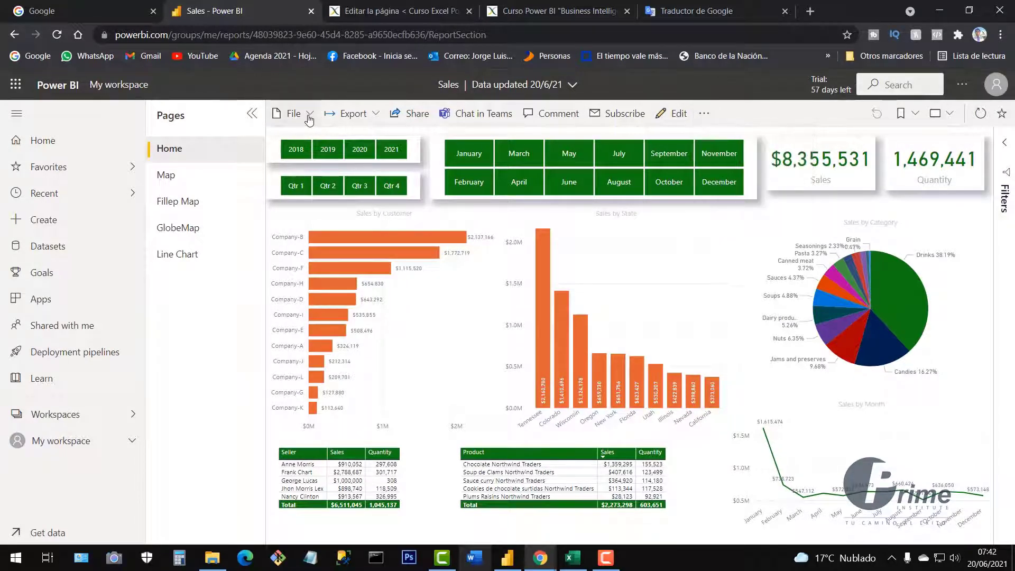
{"action": "left_click", "coordinate": [310, 120]}
{"action": "mouse_move", "coordinate": [337, 217]}
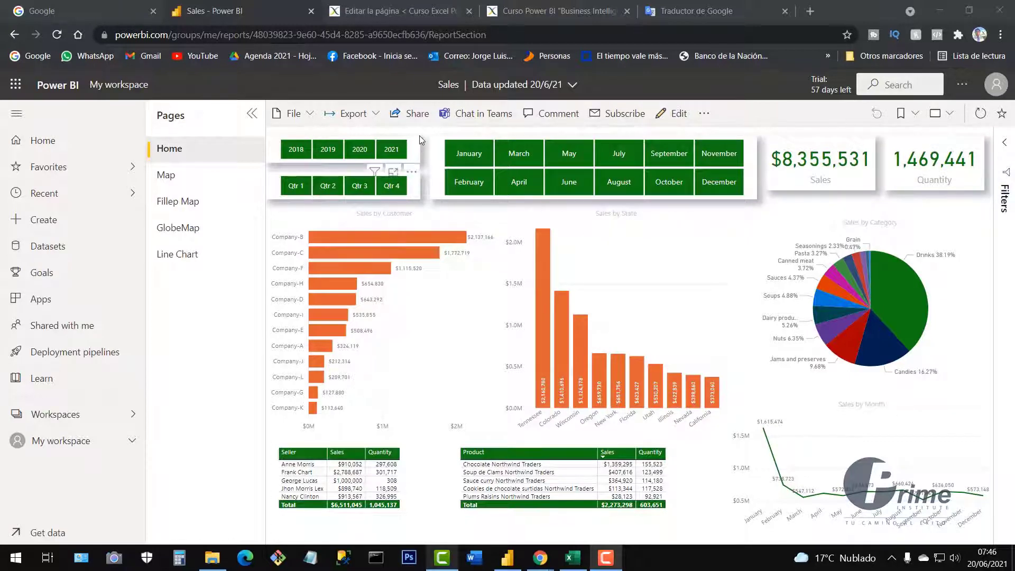
- Open the report's Publish to web (public) embed code, select the email link and the iframe HTML, and close the dialog
{"action": "left_click", "coordinate": [311, 116]}
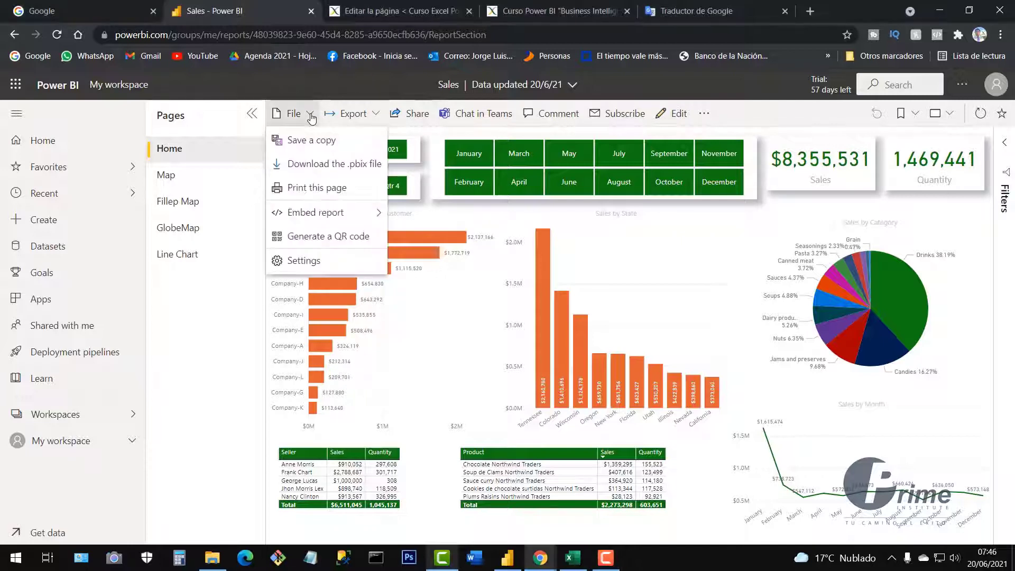
{"action": "mouse_move", "coordinate": [333, 214]}
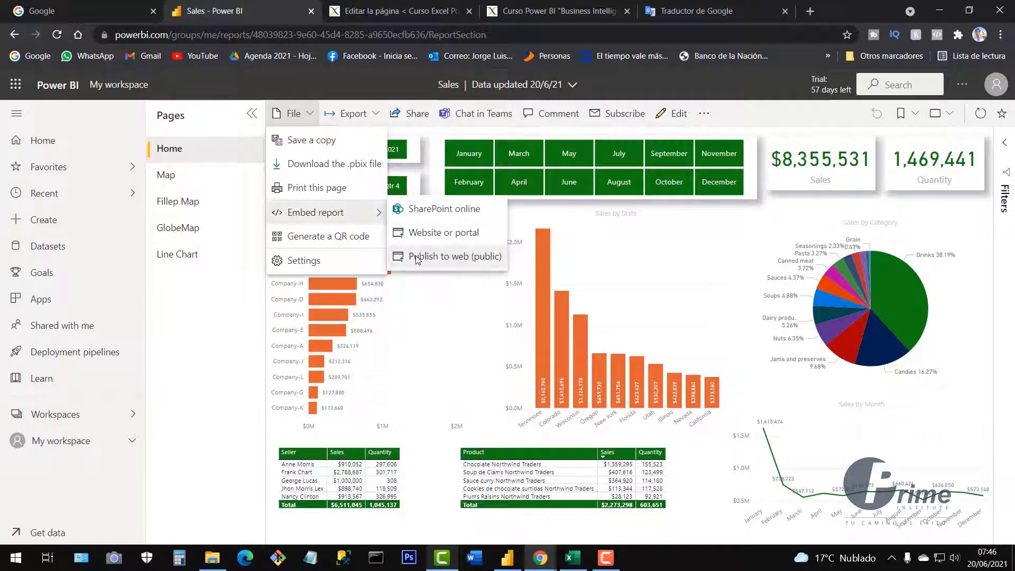
{"action": "left_click", "coordinate": [416, 259]}
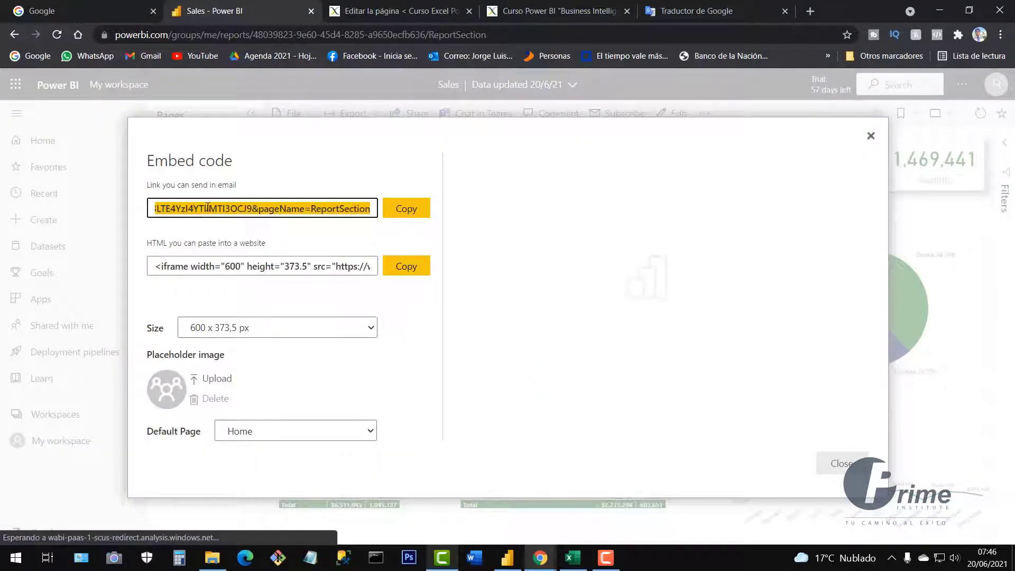
{"action": "left_click", "coordinate": [208, 208]}
{"action": "left_click_drag", "start_coordinate": [207, 208], "coordinate": [337, 209]}
{"action": "left_click", "coordinate": [340, 266]}
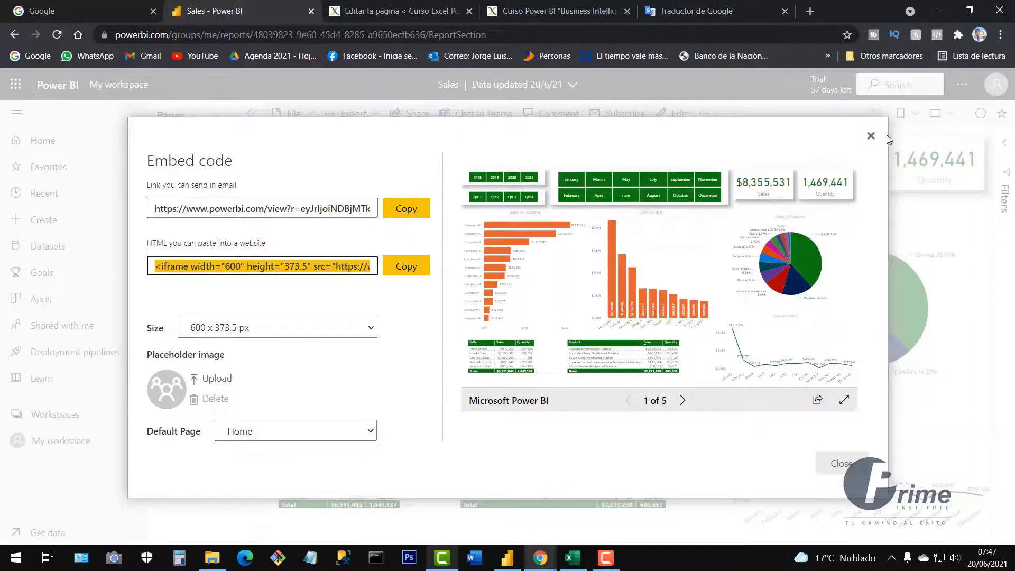
{"action": "left_click", "coordinate": [869, 137]}
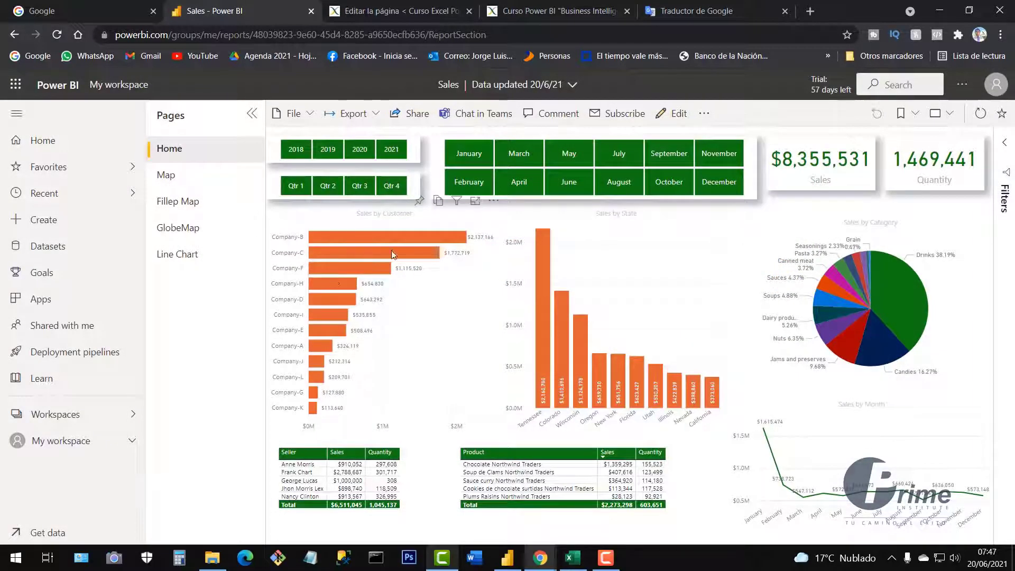
- Switch to the Sales workbook in Excel and jump to the last row of the data, then return to Power BI Desktop
{"action": "left_click", "coordinate": [507, 558]}
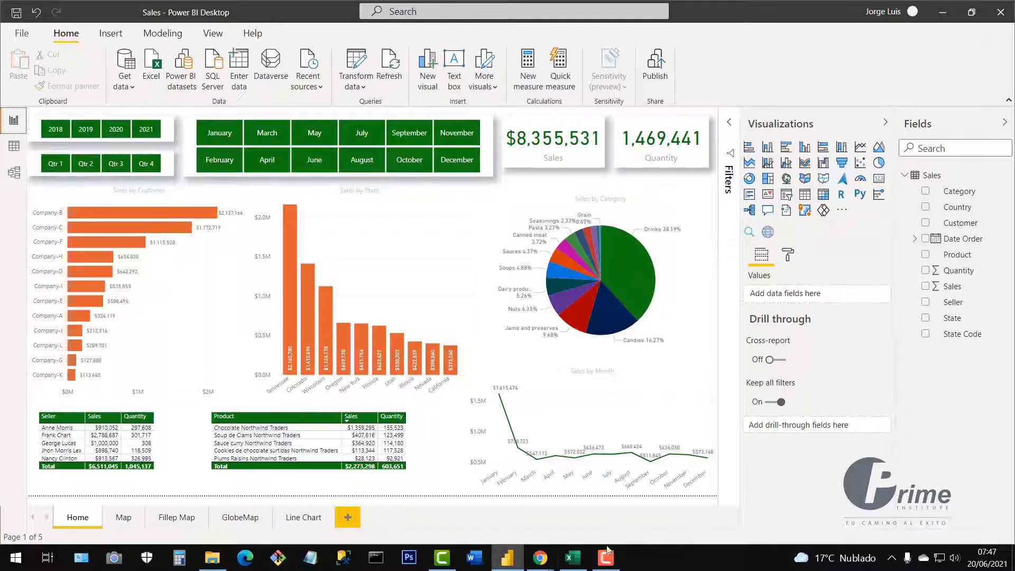
{"action": "left_click", "coordinate": [574, 558]}
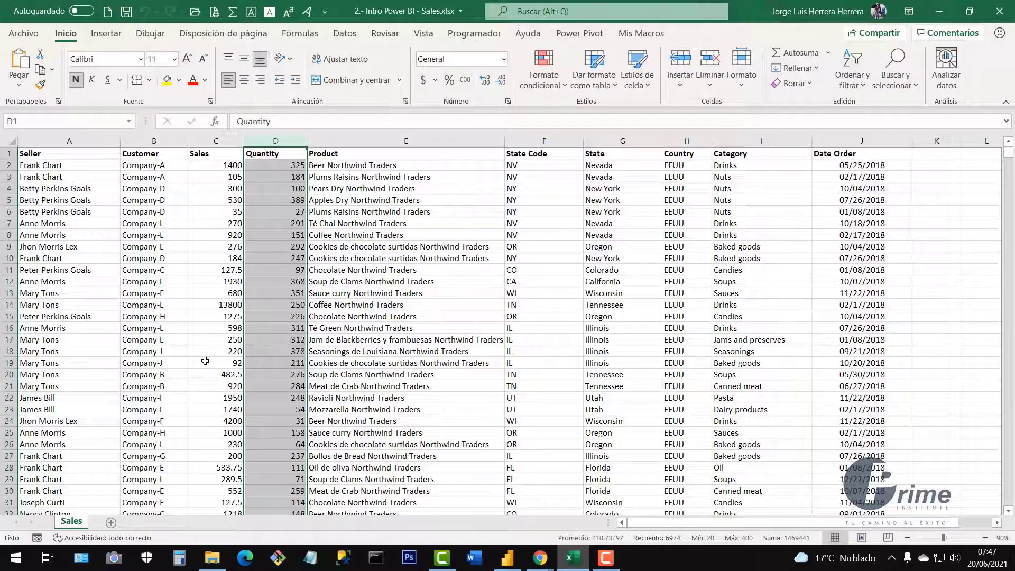
{"action": "left_click", "coordinate": [205, 362]}
{"action": "key", "text": "ctrl+Down"}
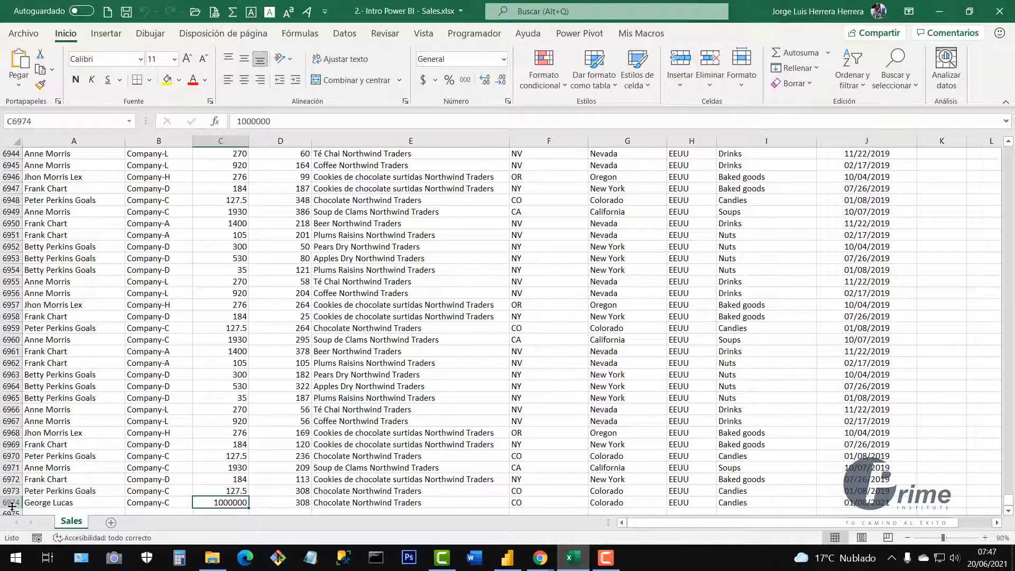
{"action": "left_click", "coordinate": [512, 564]}
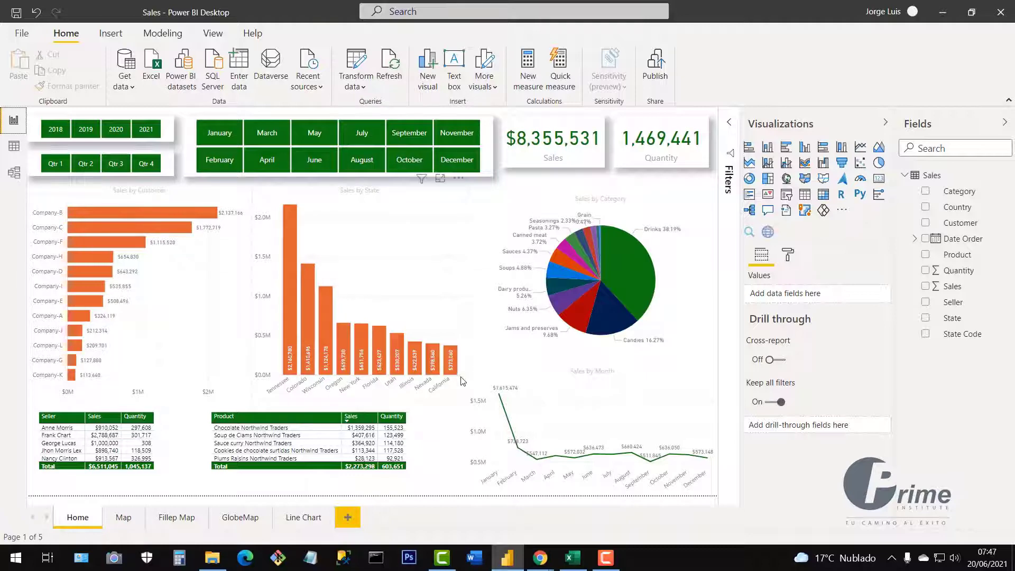
- Review the Desktop file's data view and leaf through each report page before returning to Home
{"action": "left_click", "coordinate": [13, 146]}
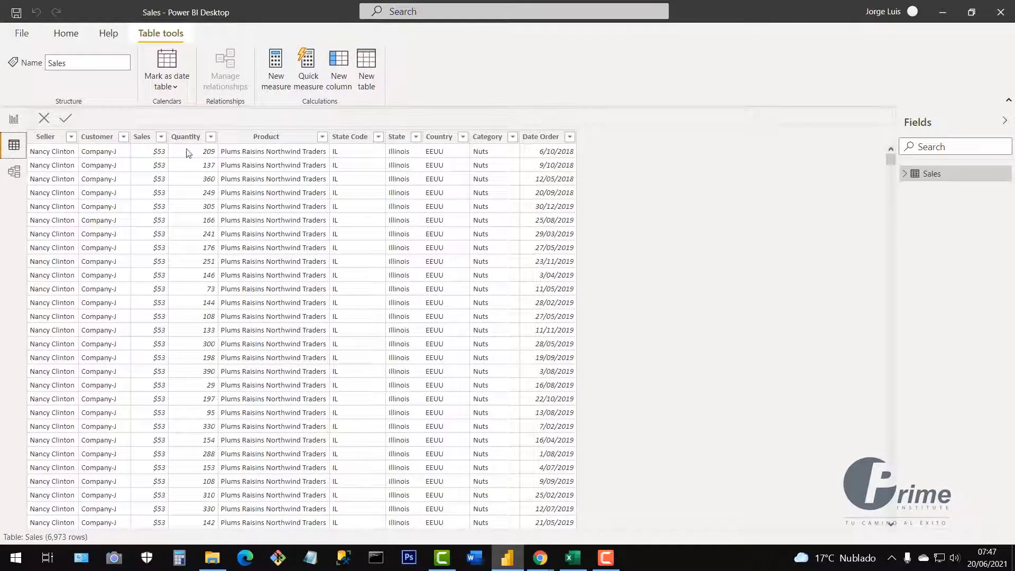
{"action": "left_click", "coordinate": [13, 122]}
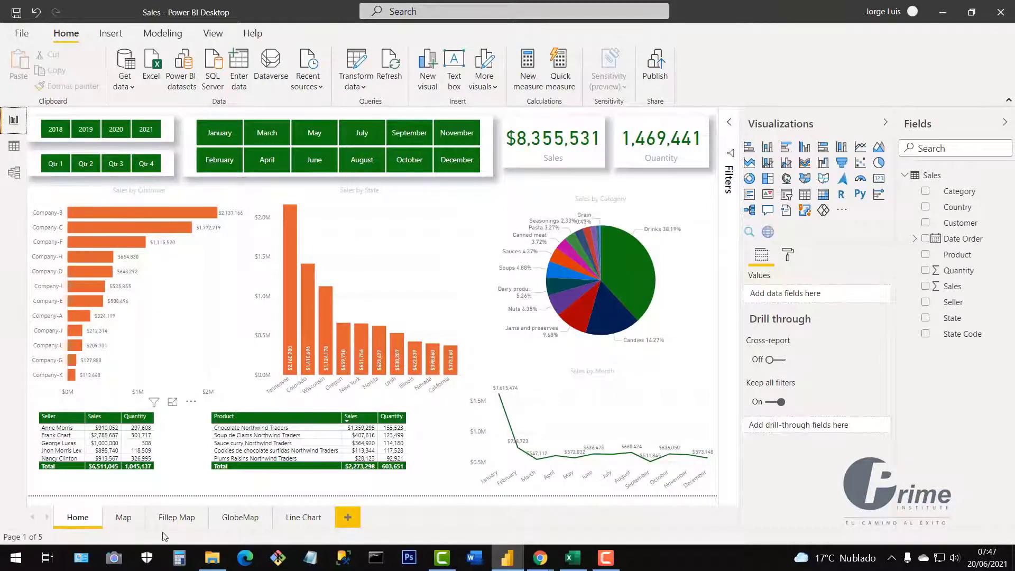
{"action": "left_click", "coordinate": [123, 517]}
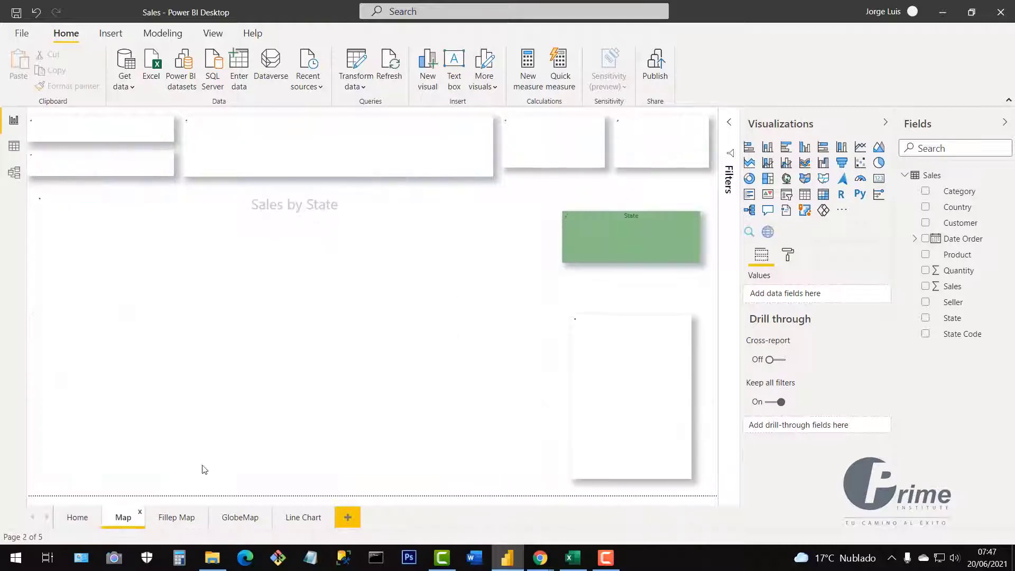
{"action": "left_click", "coordinate": [180, 521]}
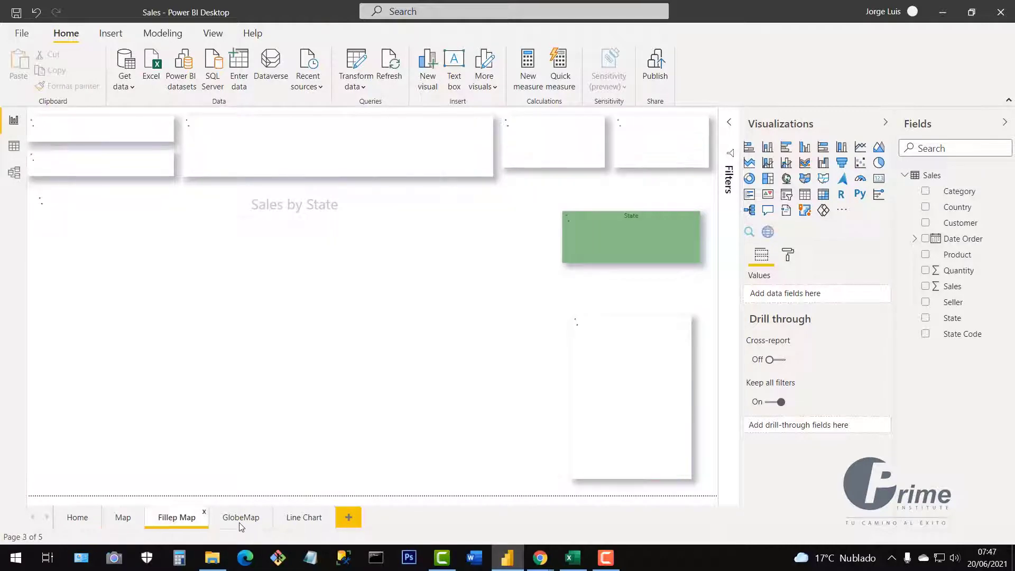
{"action": "left_click", "coordinate": [240, 520]}
{"action": "left_click", "coordinate": [312, 528]}
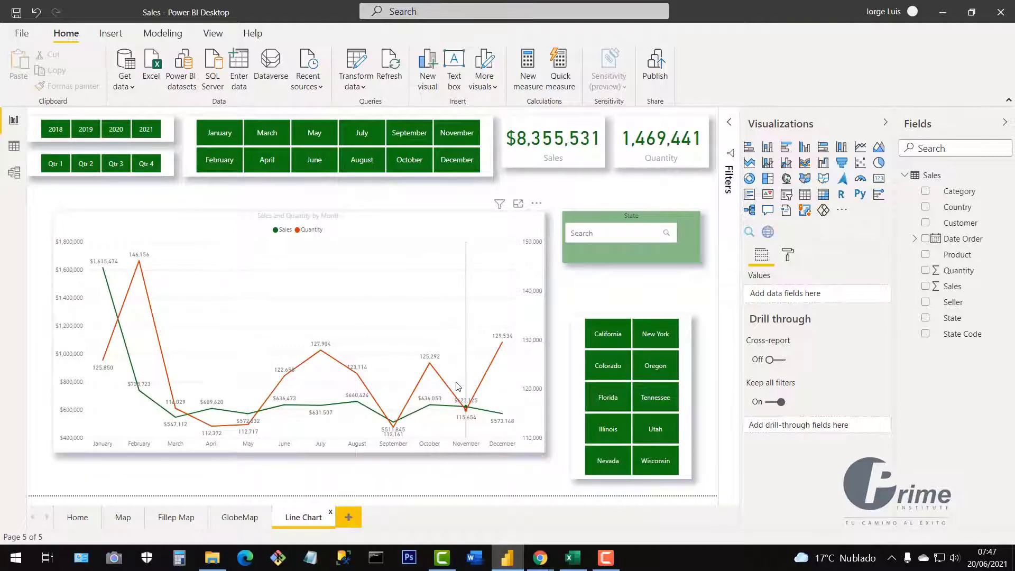
{"action": "left_click", "coordinate": [82, 526]}
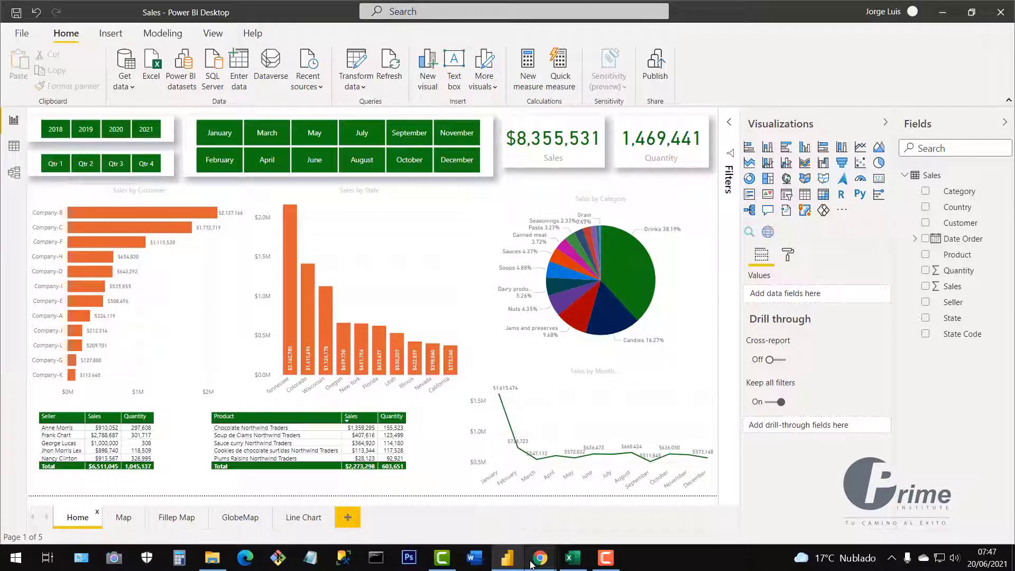
- Return to the Sales report in the browser and view its Map and Fillep Map pages
{"action": "left_click", "coordinate": [513, 564]}
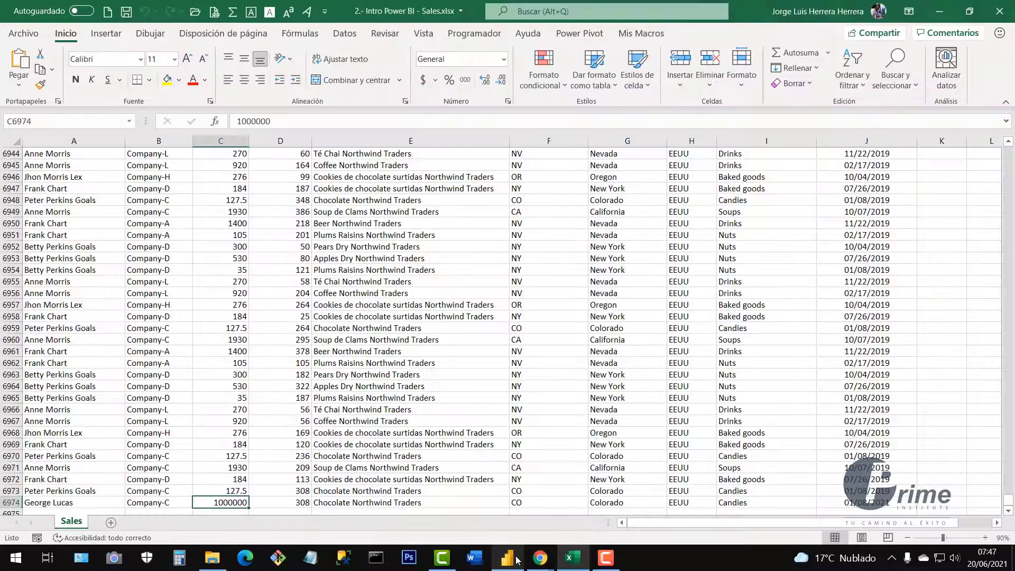
{"action": "left_click", "coordinate": [509, 558]}
{"action": "mouse_move", "coordinate": [540, 558]}
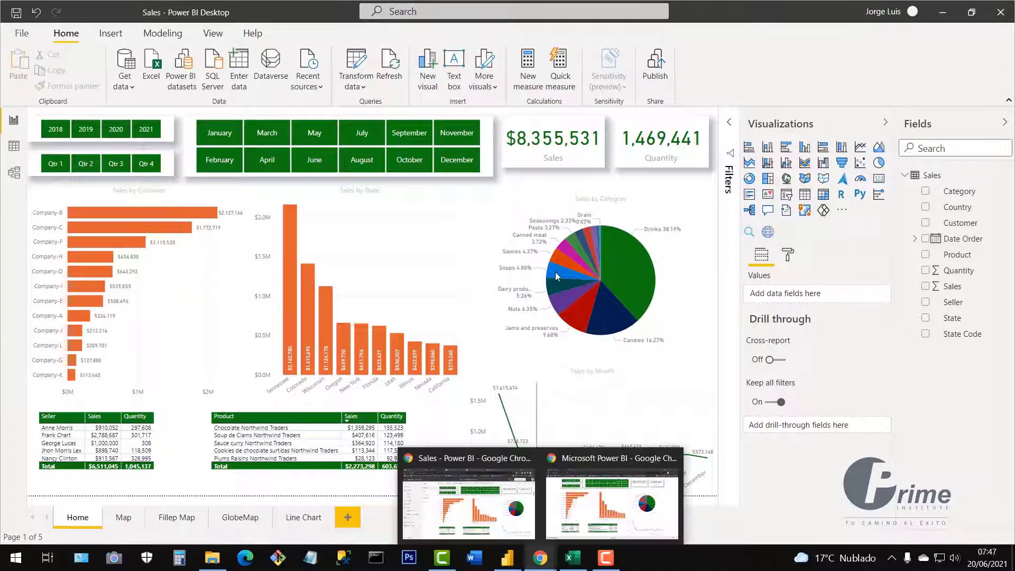
{"action": "left_click", "coordinate": [469, 502]}
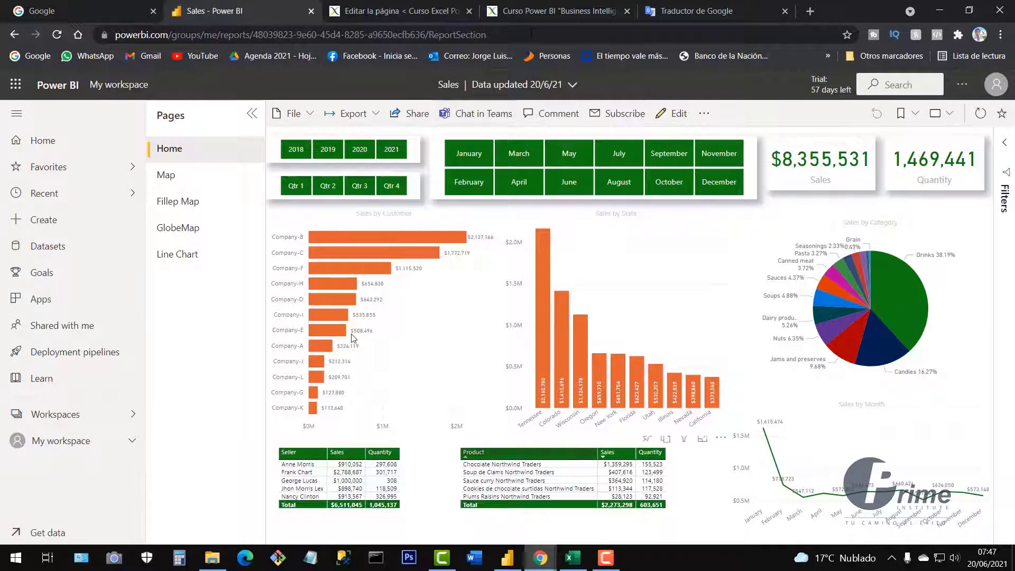
{"action": "left_click", "coordinate": [170, 182]}
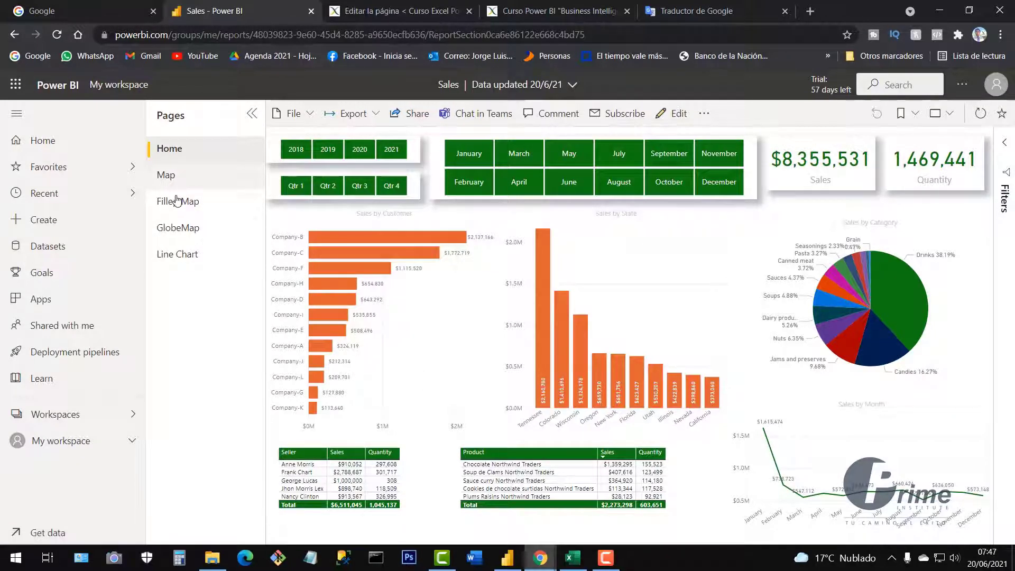
{"action": "left_click", "coordinate": [181, 201]}
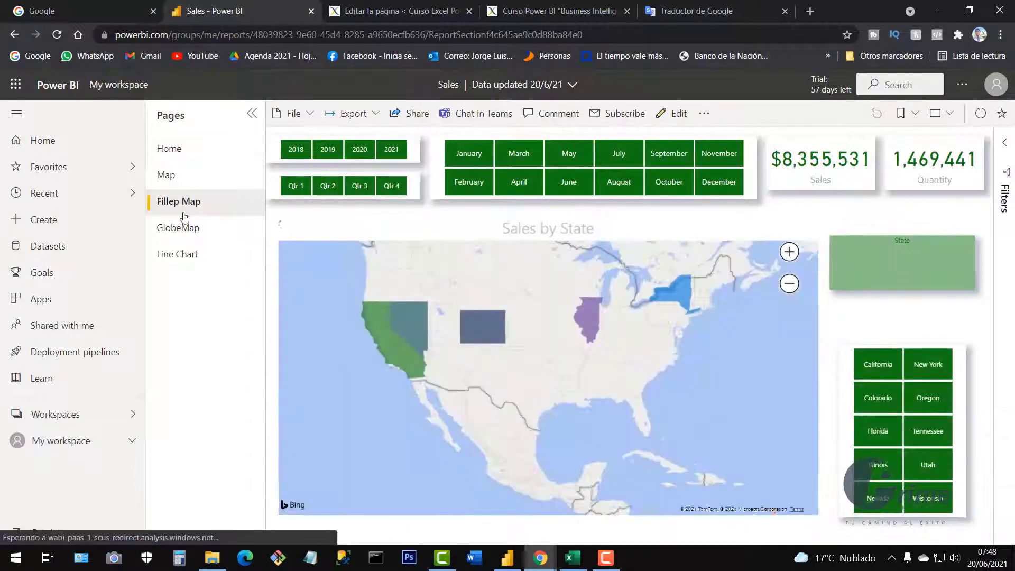
- Open the course page tab and page through the newly embedded Sales report to its third page
{"action": "left_click", "coordinate": [518, 11]}
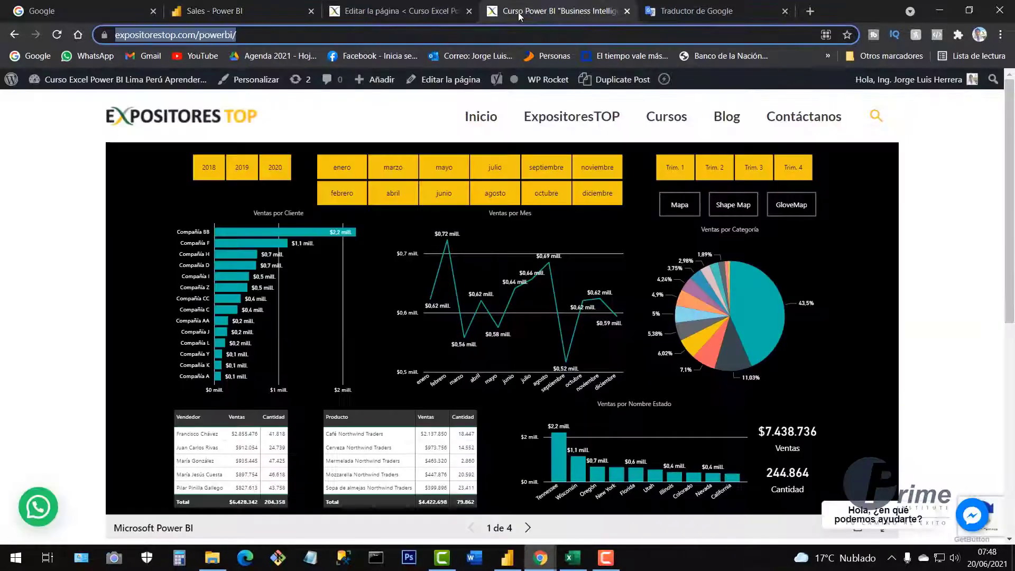
{"action": "scroll", "coordinate": [591, 303], "scroll_direction": "down", "scroll_amount": 6}
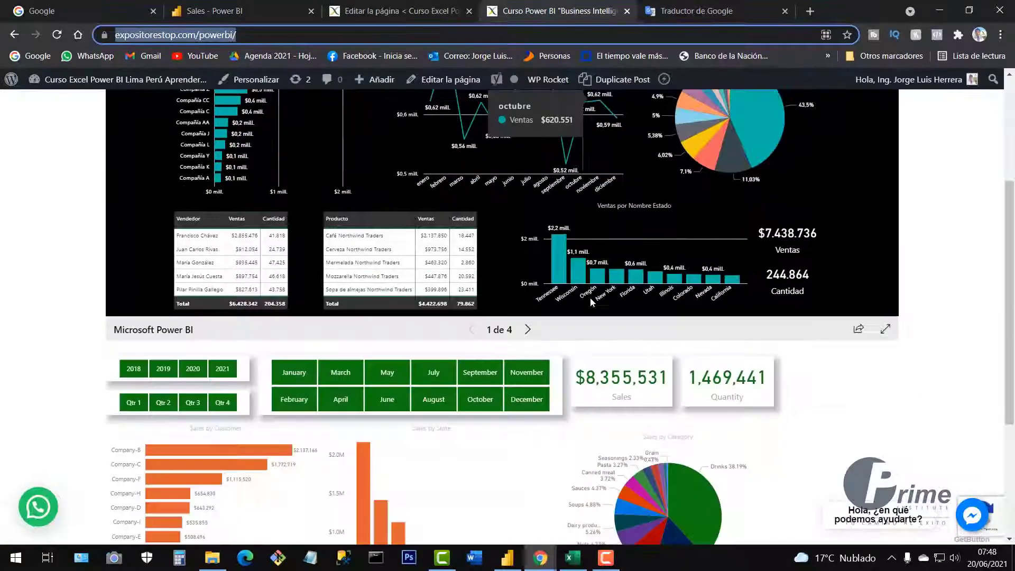
{"action": "left_click", "coordinate": [466, 529]}
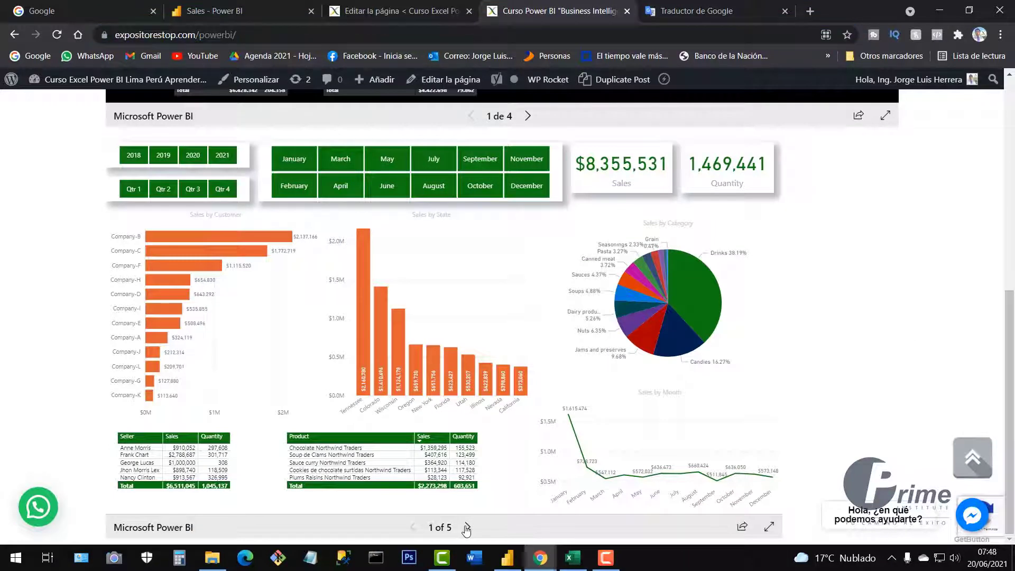
{"action": "left_click", "coordinate": [469, 528]}
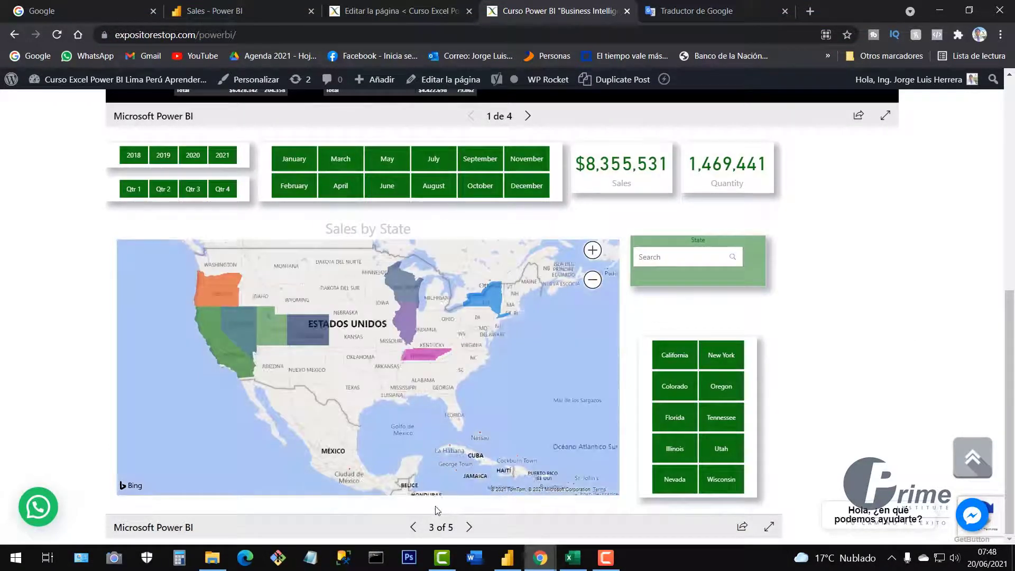
- Navigate the page's other embedded report with its Shape Map, GloveMap and Inicio buttons
{"action": "scroll", "coordinate": [449, 510], "scroll_direction": "up", "scroll_amount": 5}
{"action": "scroll", "coordinate": [451, 510], "scroll_direction": "down", "scroll_amount": 3}
{"action": "scroll", "coordinate": [547, 437], "scroll_direction": "up", "scroll_amount": 2}
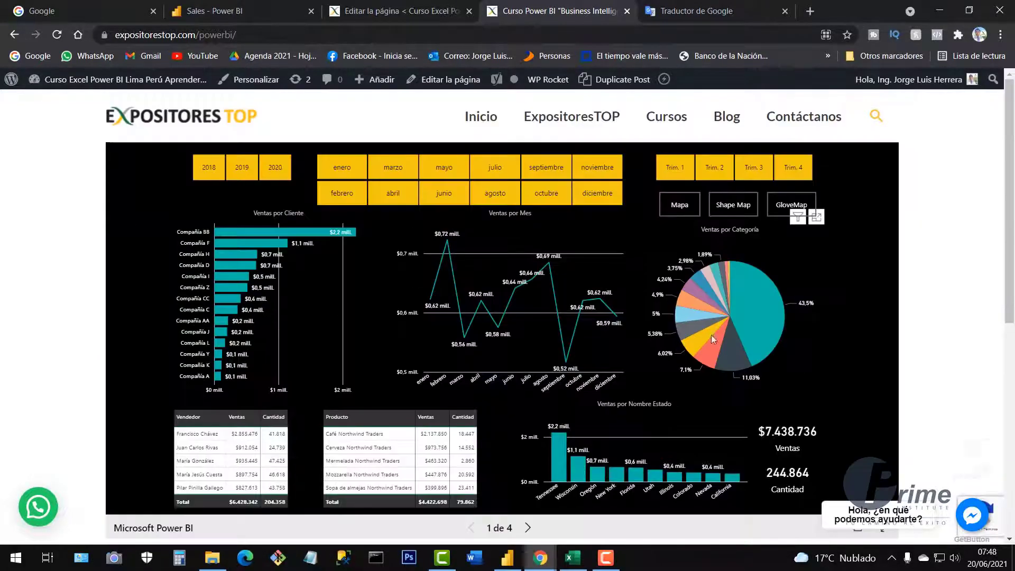
{"action": "scroll", "coordinate": [712, 335], "scroll_direction": "up", "scroll_amount": 5}
{"action": "scroll", "coordinate": [538, 449], "scroll_direction": "down", "scroll_amount": 3}
{"action": "scroll", "coordinate": [611, 382], "scroll_direction": "up", "scroll_amount": 3}
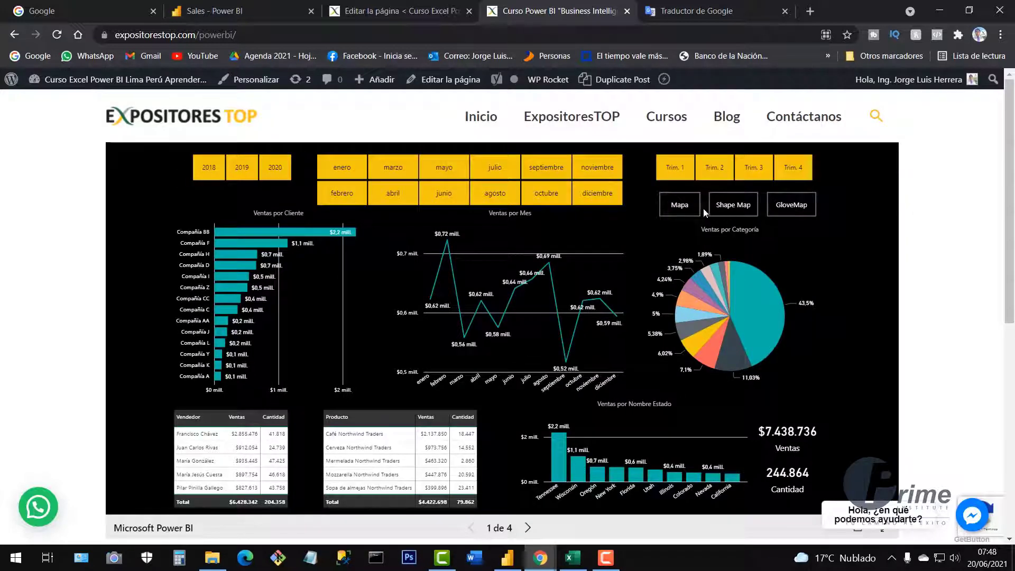
{"action": "left_click", "coordinate": [732, 209]}
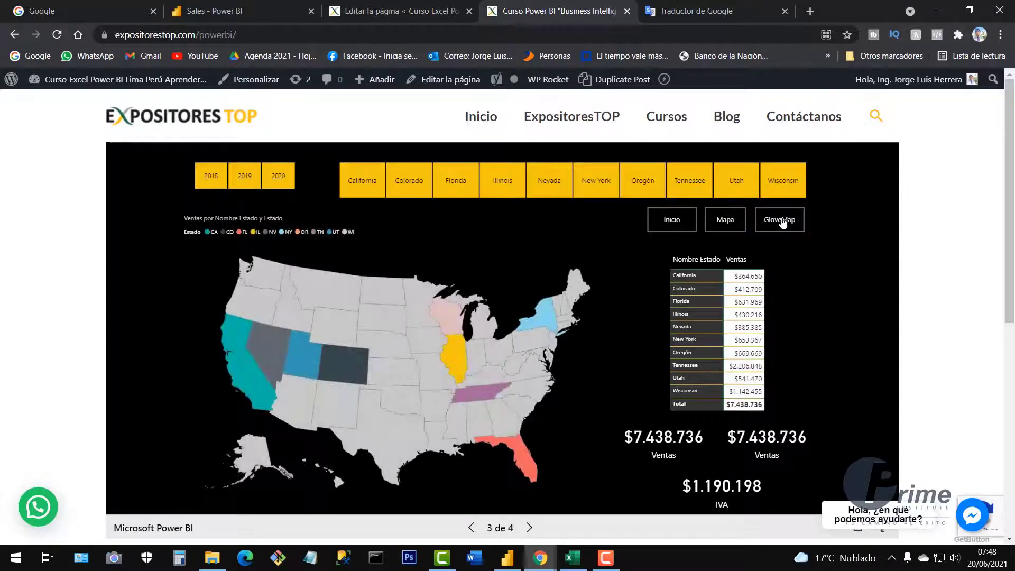
{"action": "left_click", "coordinate": [783, 221]}
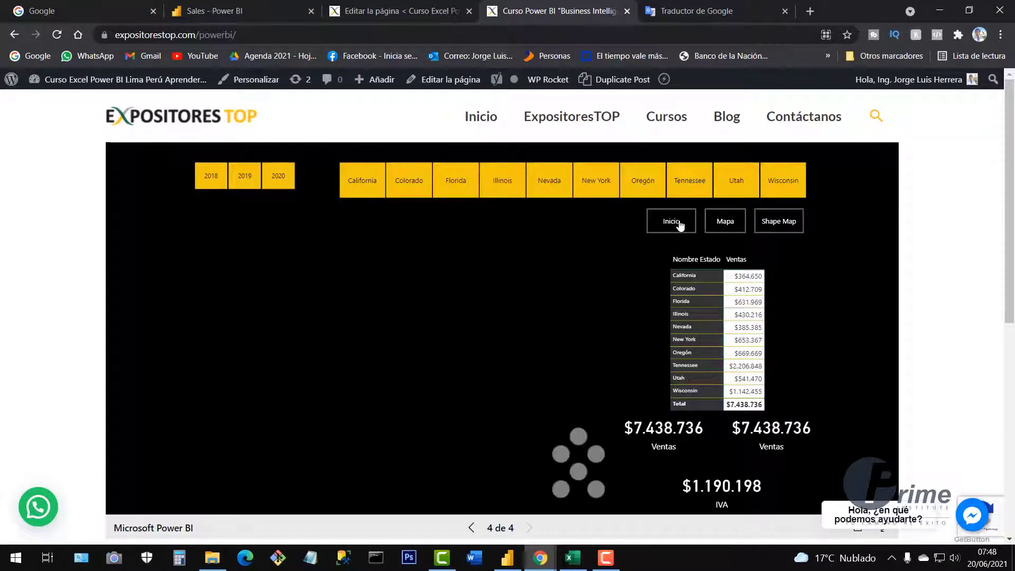
{"action": "left_click", "coordinate": [680, 224]}
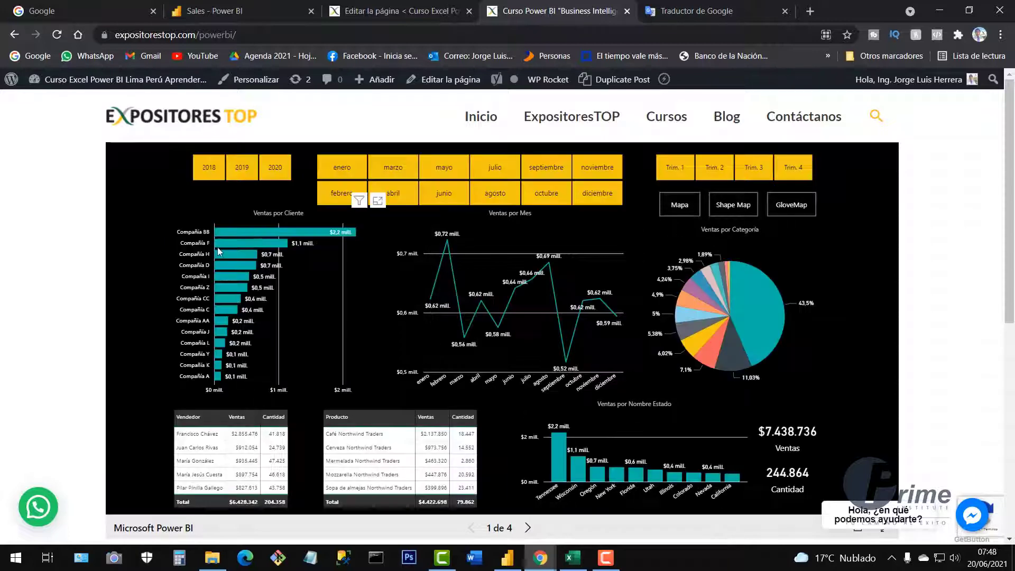
- Zoom into the map on the embedded Sales report's map page
{"action": "scroll", "coordinate": [552, 331], "scroll_direction": "down", "scroll_amount": 8}
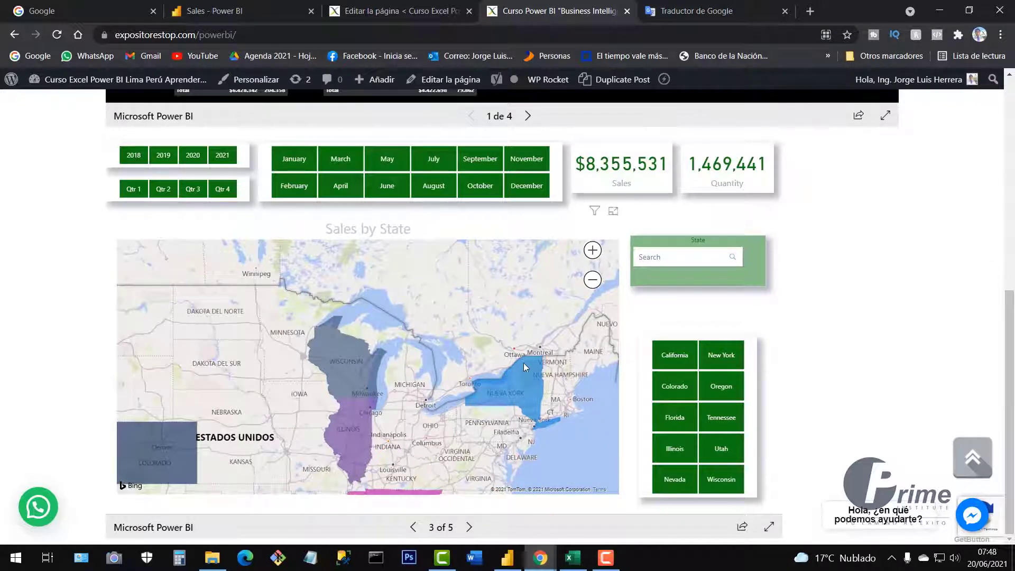
{"action": "mouse_move", "coordinate": [522, 363]}
{"action": "scroll", "coordinate": [498, 306], "scroll_direction": "up", "scroll_amount": 3}
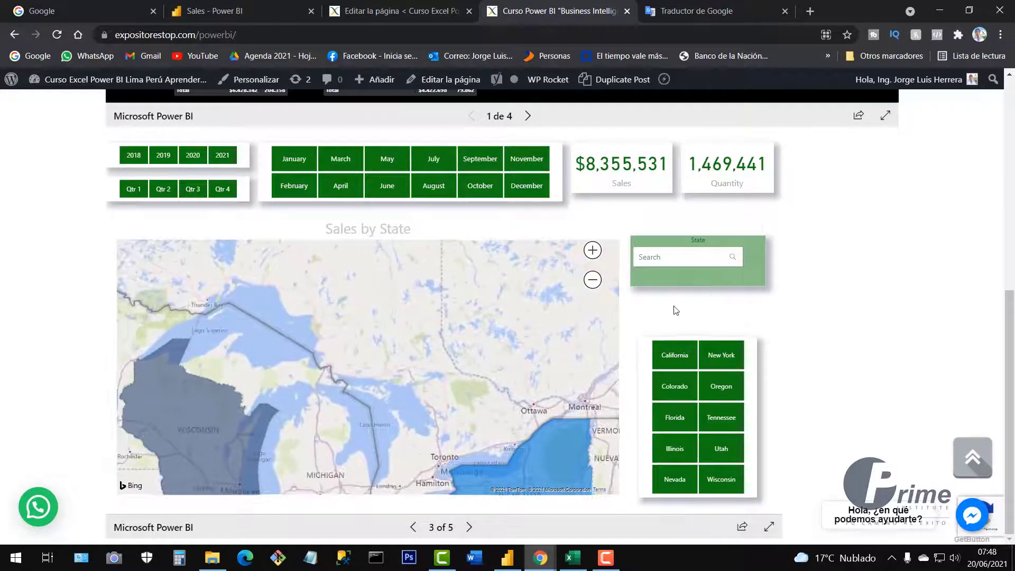